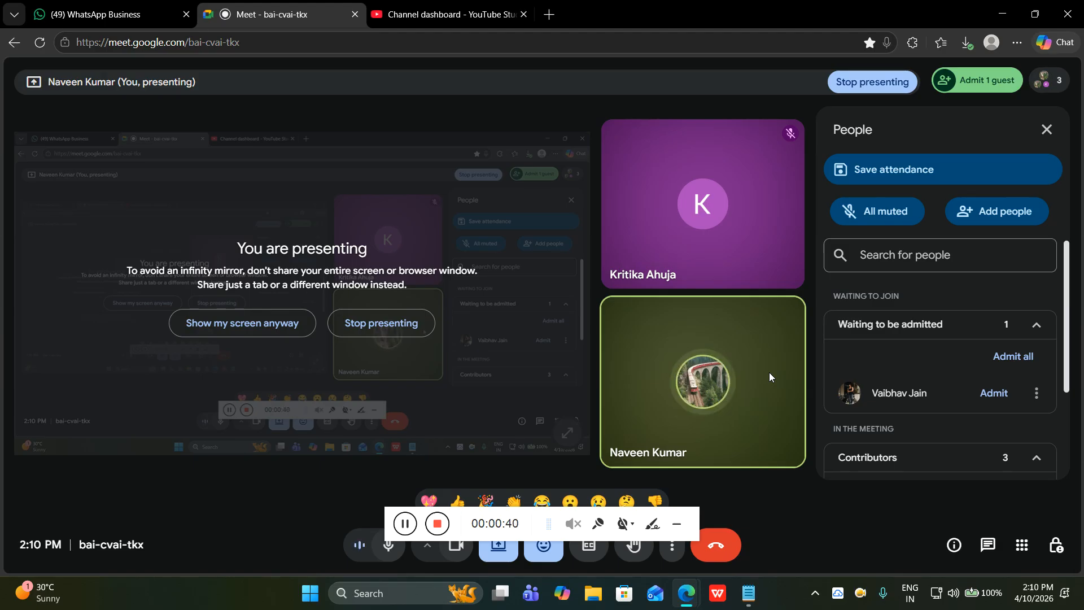
# Admit the waiting participant from the People panel so four contributors are listed.
pyautogui.click(996, 397)
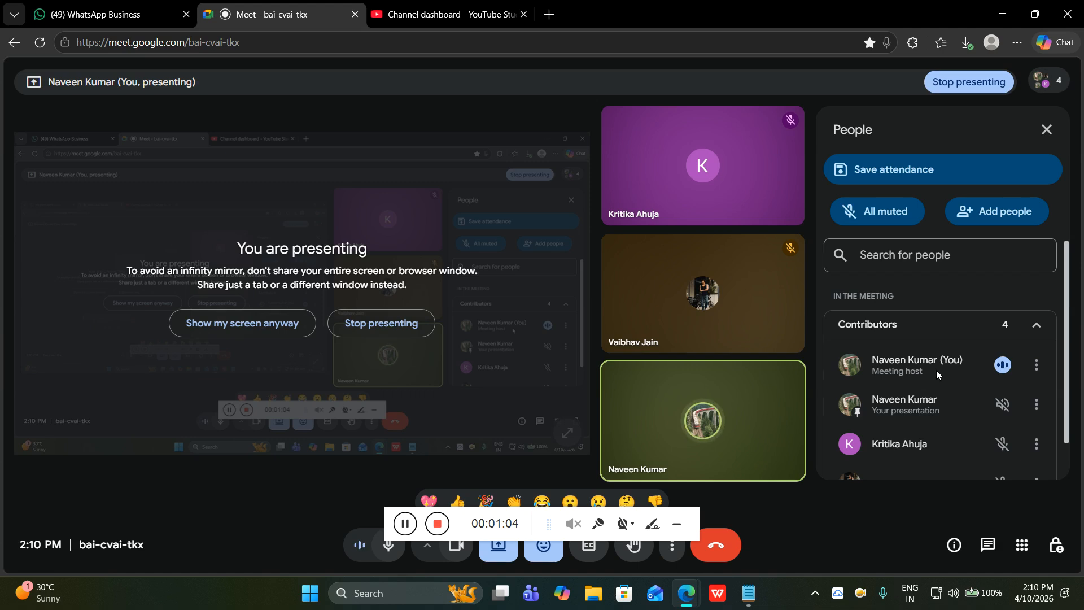
pyautogui.click(676, 523)
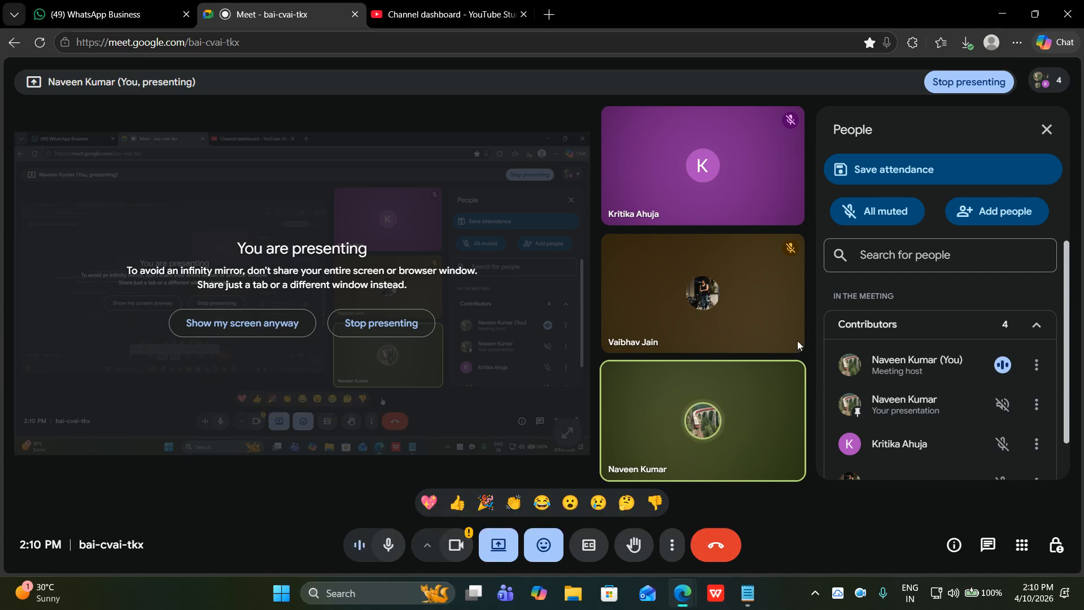
# Launch Photoshop 2022 from Start and open the red-background young man photo from Recent files.
pyautogui.click(1001, 15)
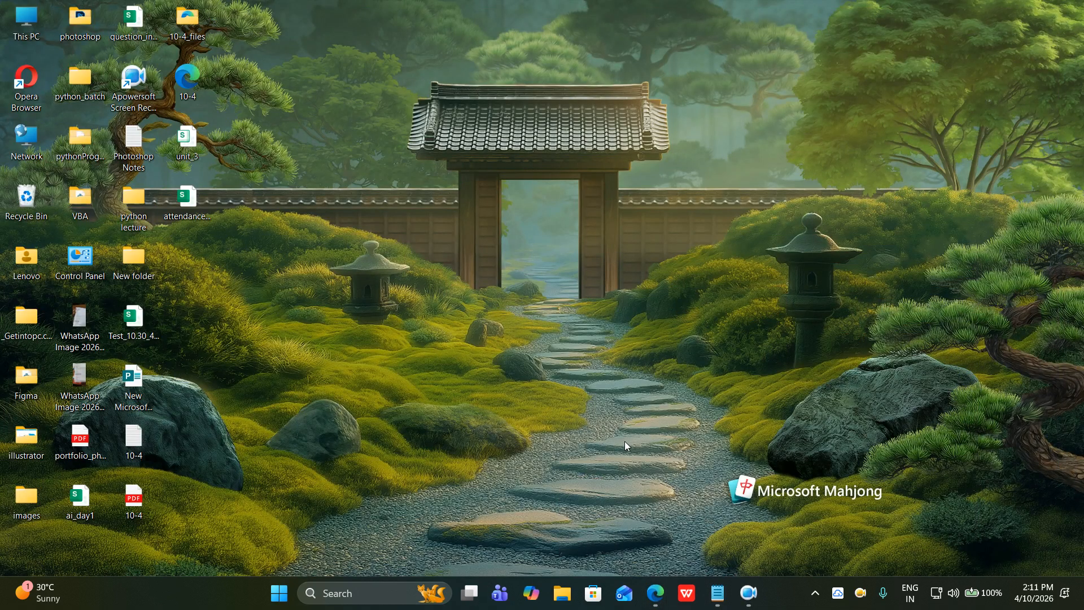
pyautogui.press('super')
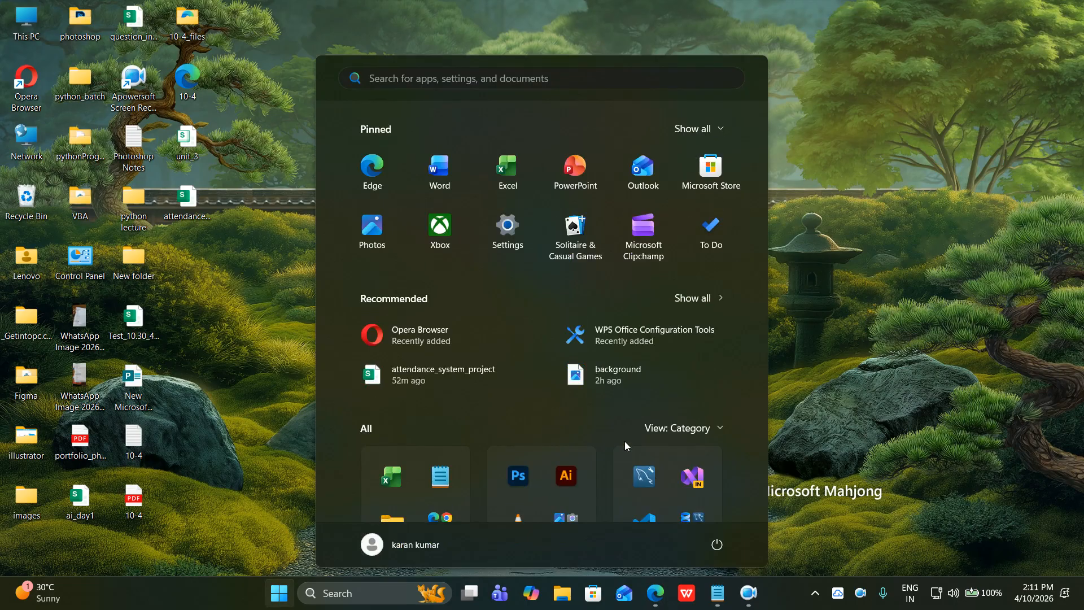
pyautogui.write('photo')
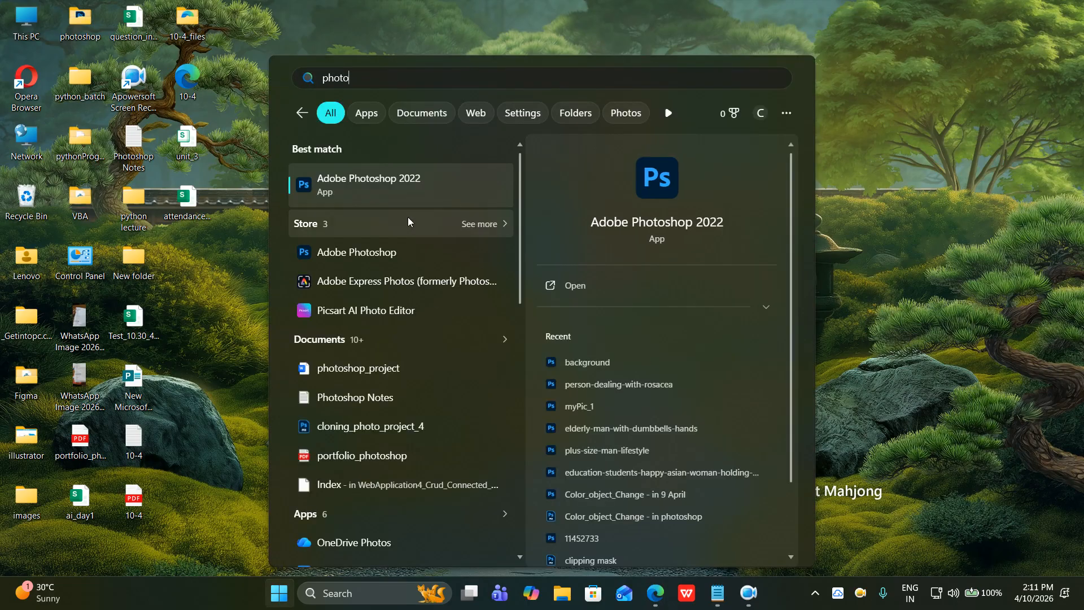
pyautogui.click(407, 192)
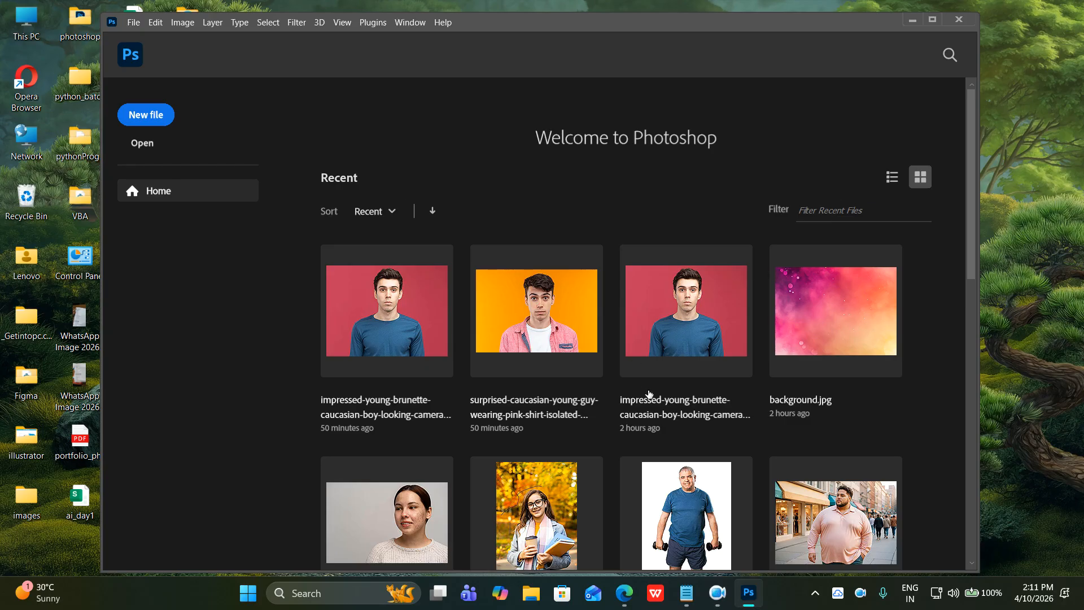
pyautogui.scroll(-3, 644, 395)
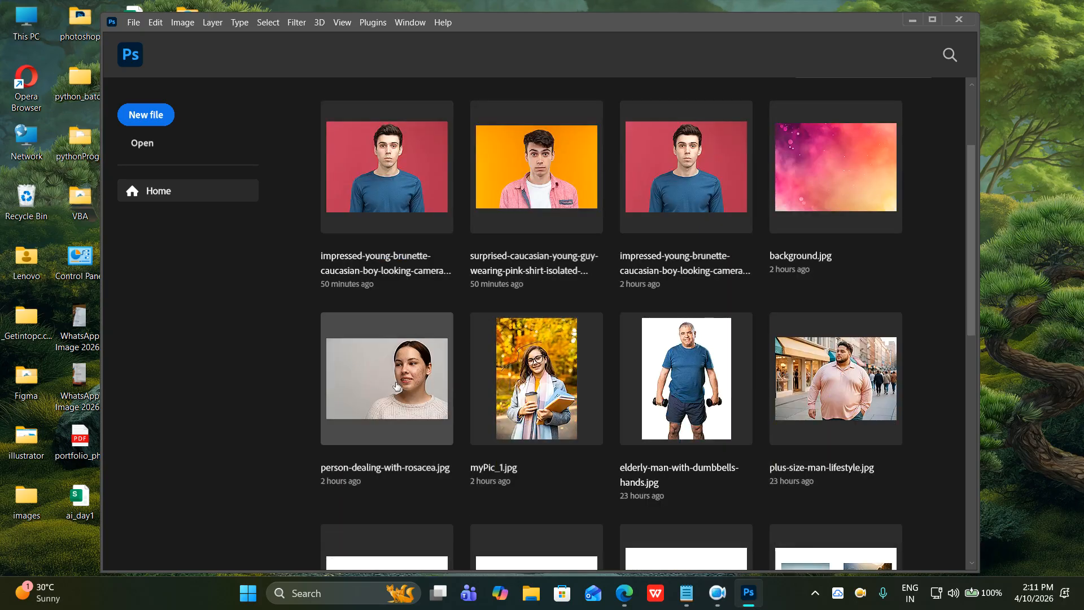
pyautogui.click(410, 187)
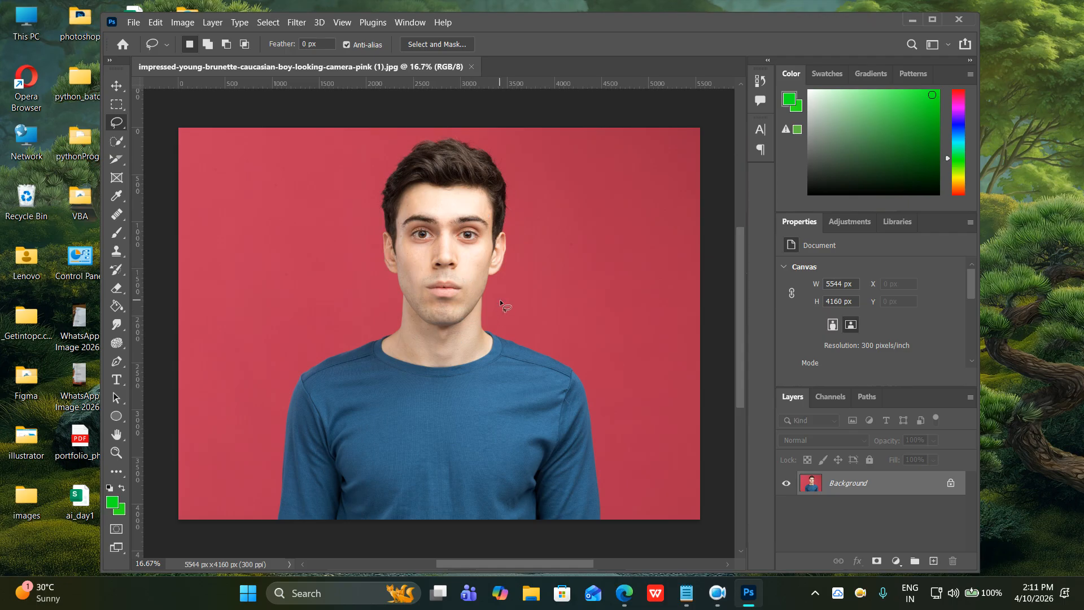
# Unlock the Background as Layer 0, duplicate it as Layer 0 copy, and lock Layer 0.
pyautogui.click(950, 482)
pyautogui.rightClick(872, 484)
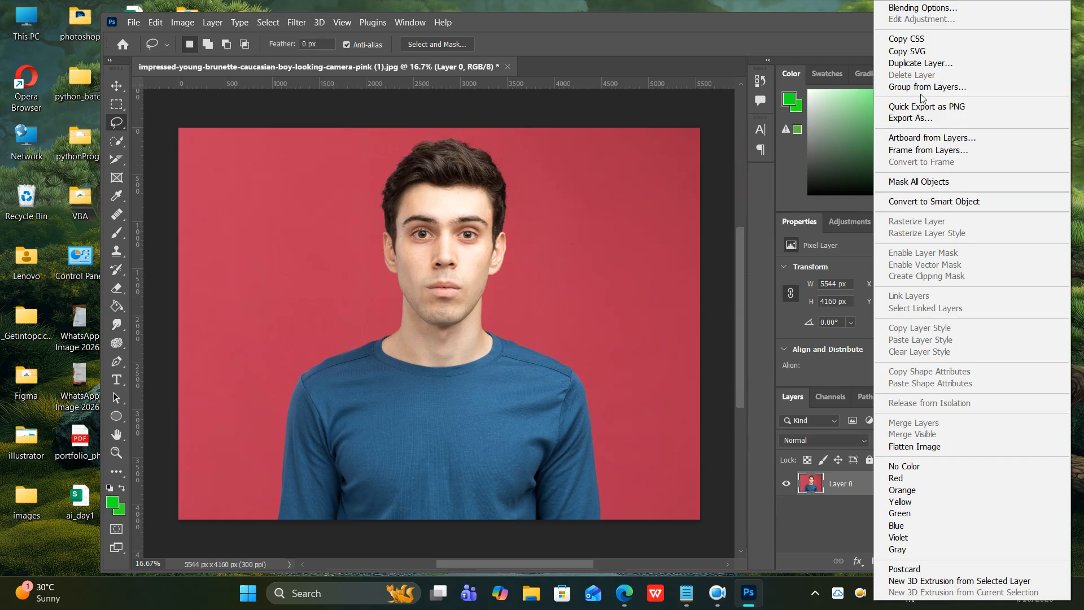
pyautogui.click(920, 62)
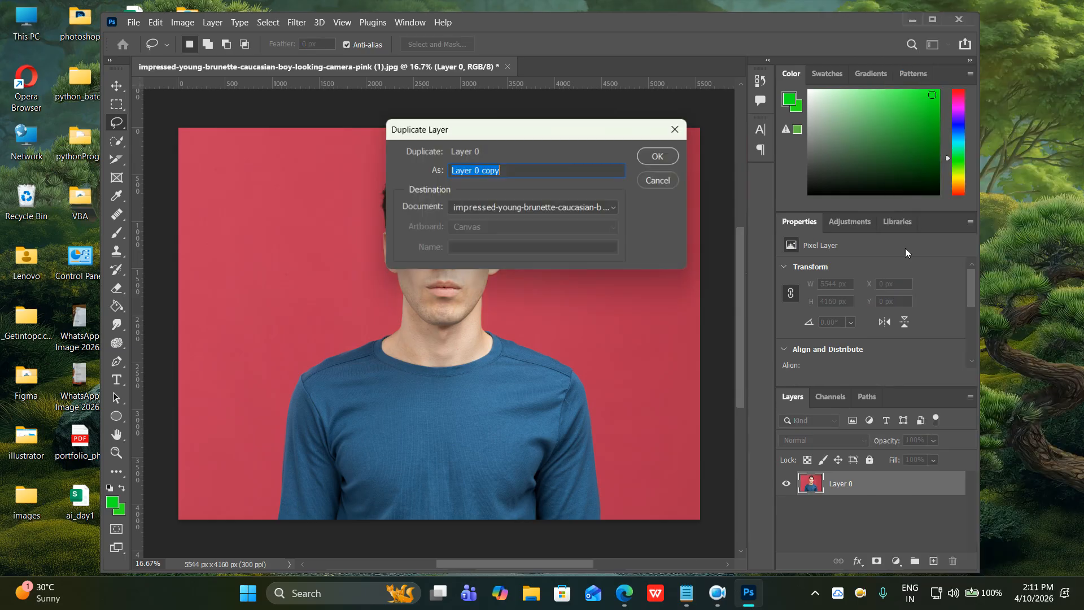
pyautogui.click(657, 156)
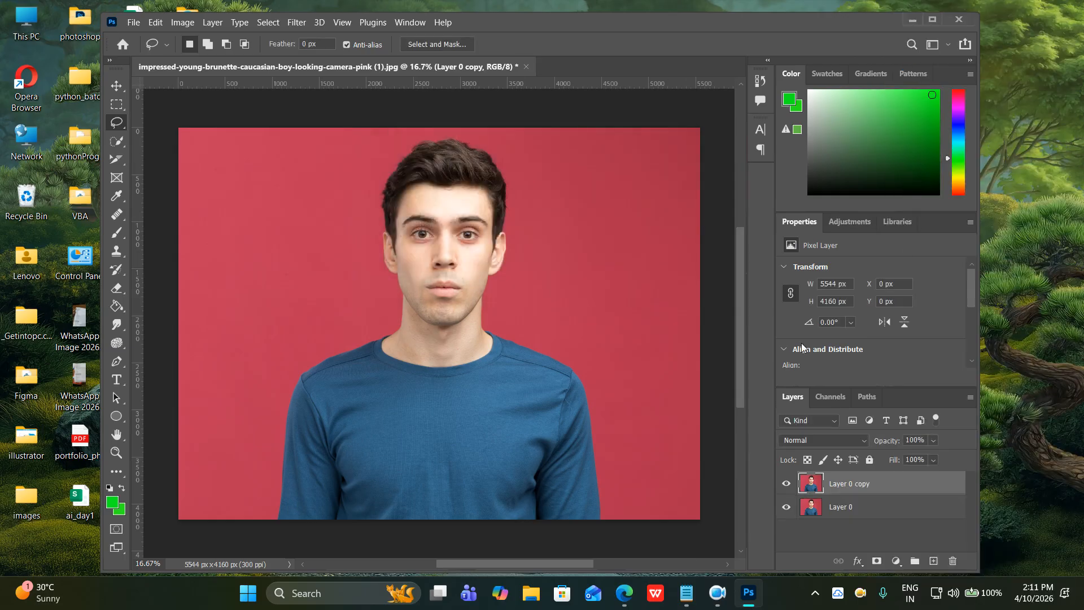
pyautogui.click(862, 509)
pyautogui.click(869, 459)
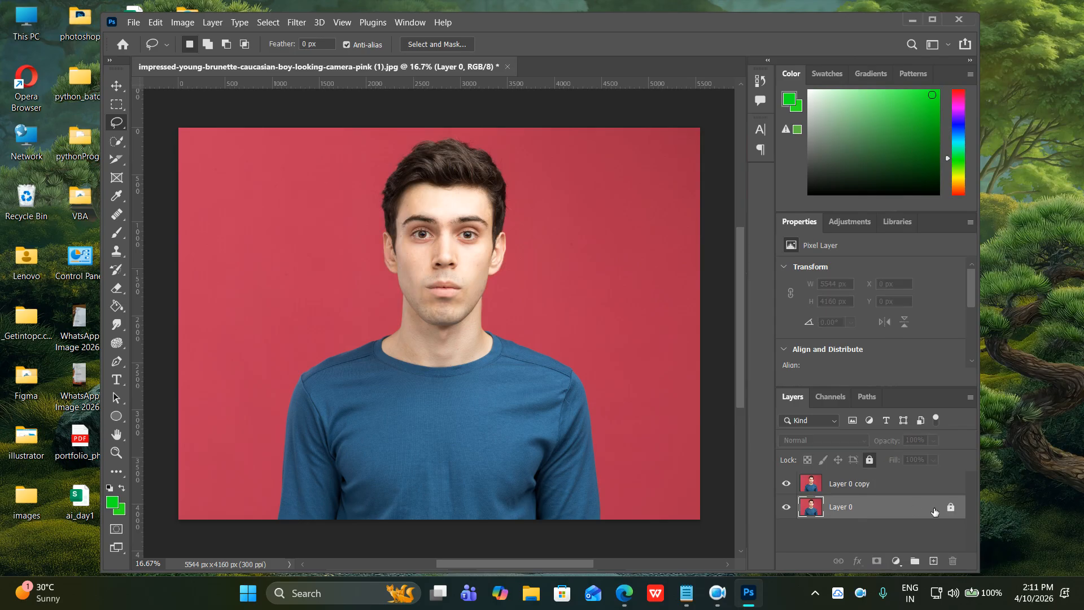
pyautogui.click(865, 486)
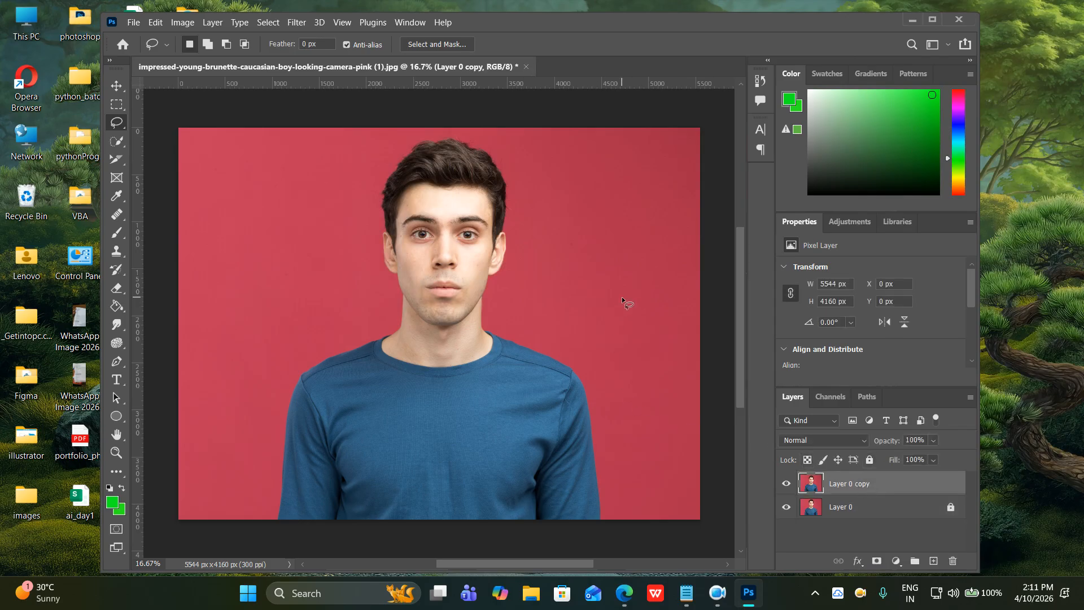
# Dismiss the Adobe offer popup and page, then return to the meeting browser.
pyautogui.hotkey('ctrl', 'n')
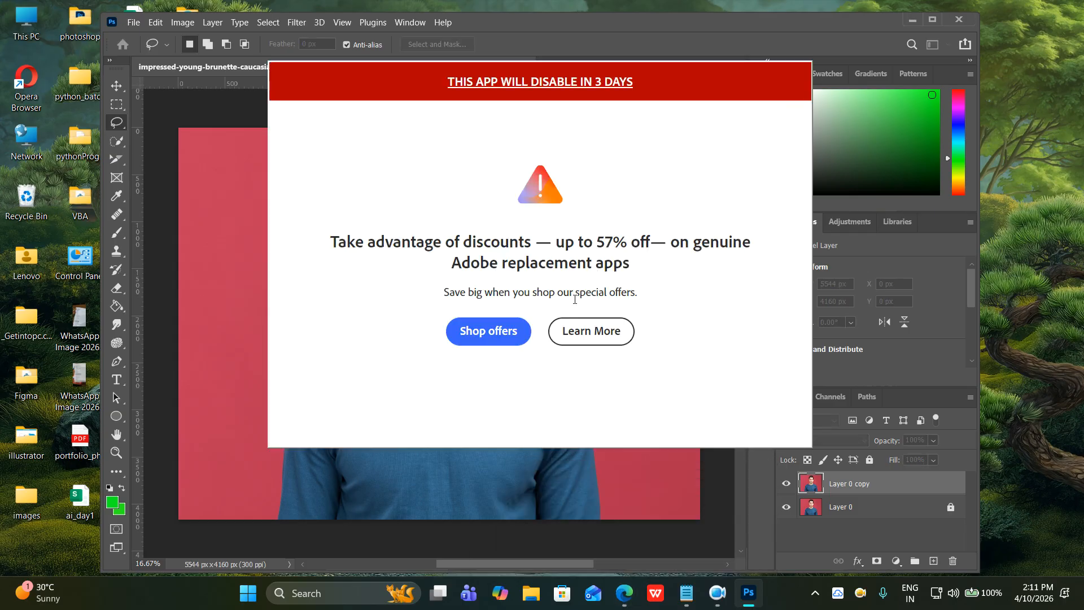
pyautogui.click(501, 334)
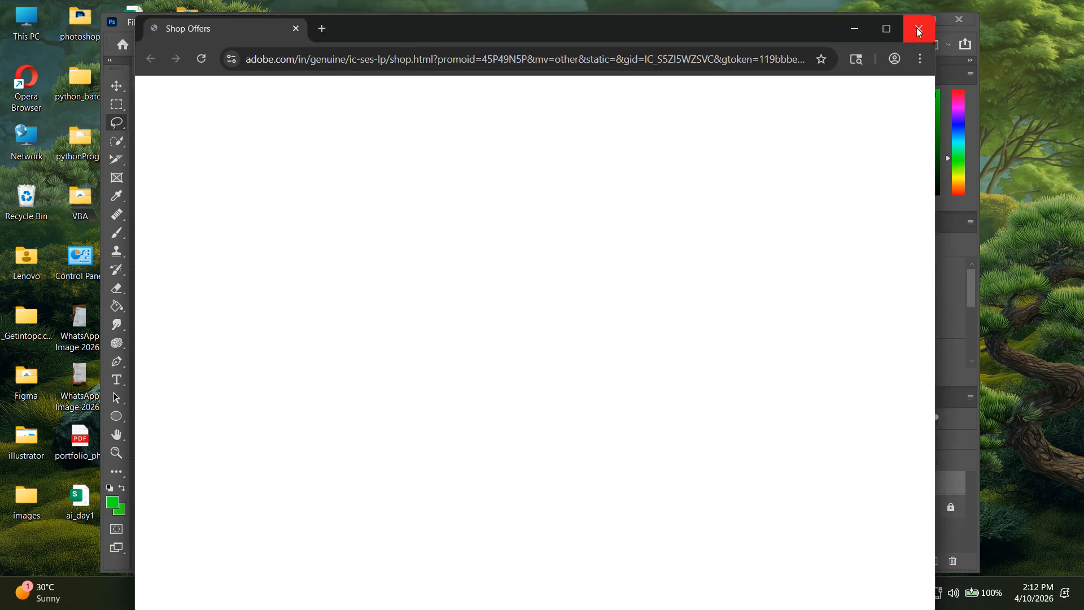
pyautogui.click(918, 27)
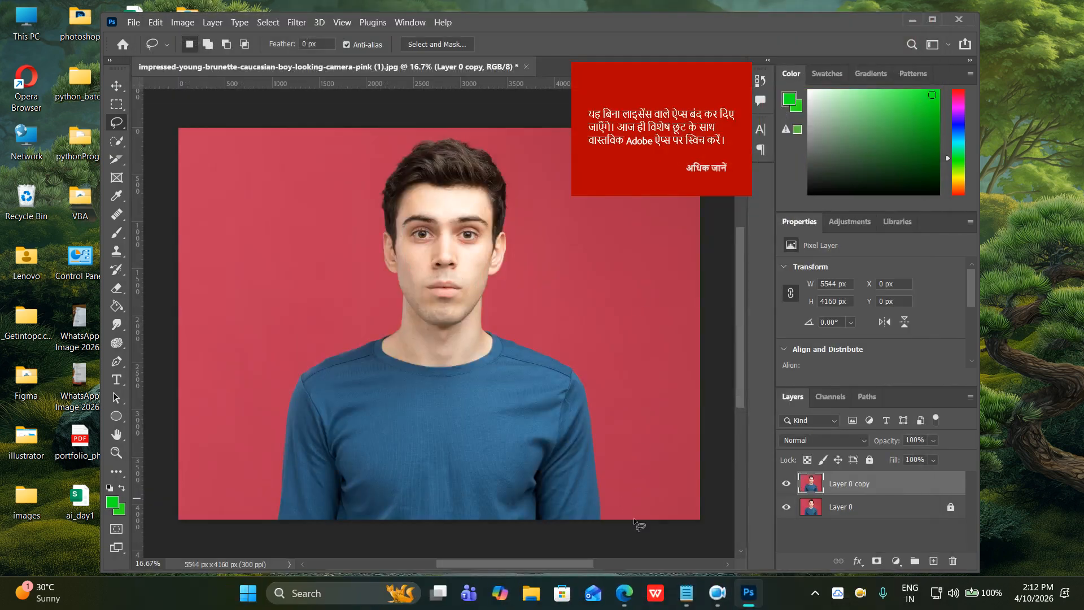
pyautogui.click(545, 525)
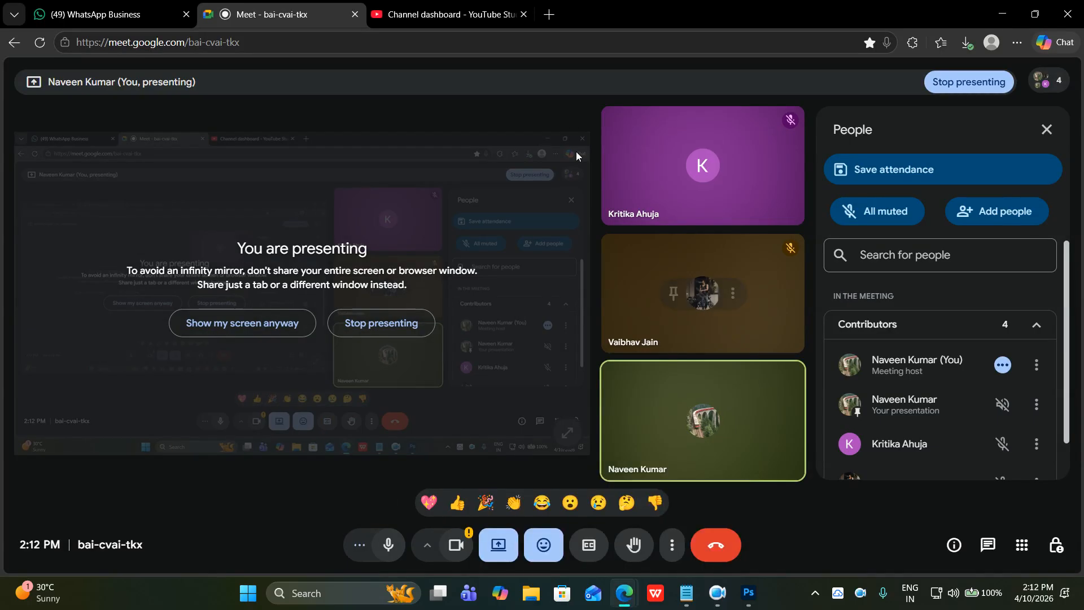
# Go to Freepik in a new tab and search for 'background banner'.
pyautogui.click(550, 21)
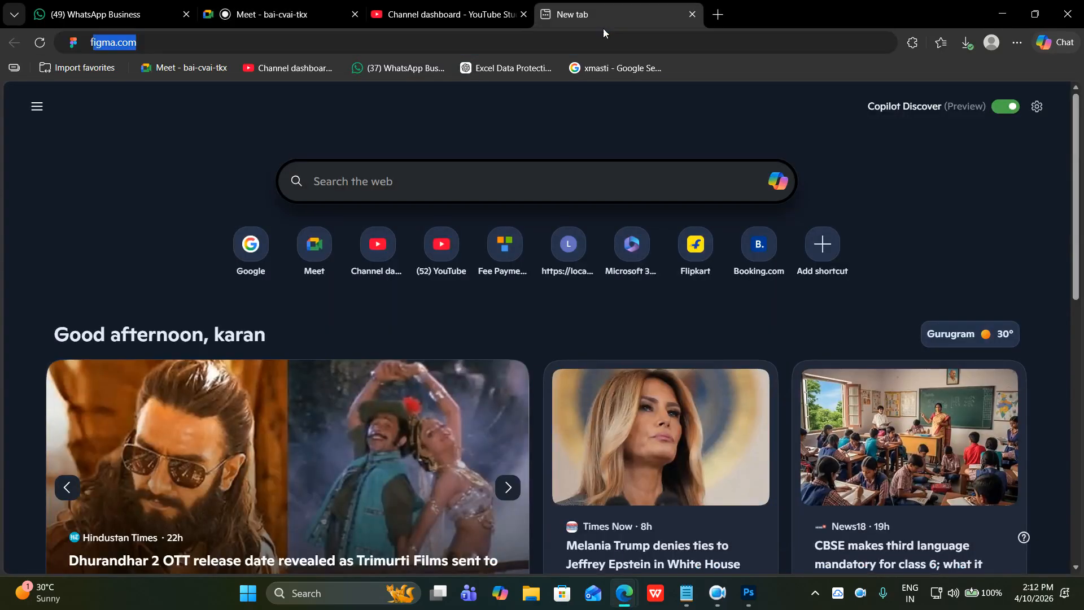
pyautogui.write('free')
pyautogui.press('Return')
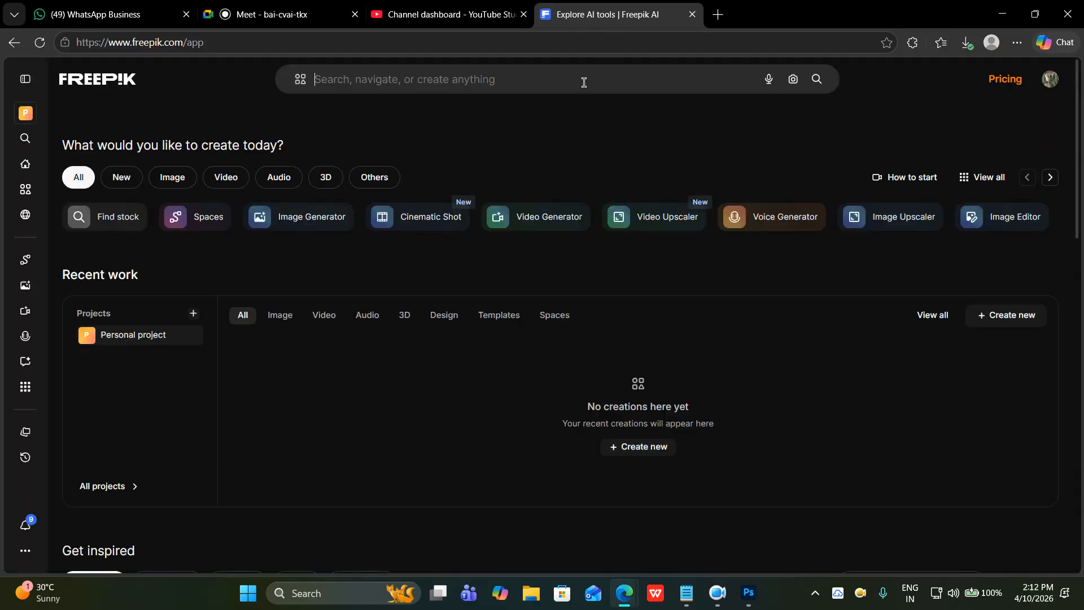
pyautogui.click(585, 82)
pyautogui.write('back')
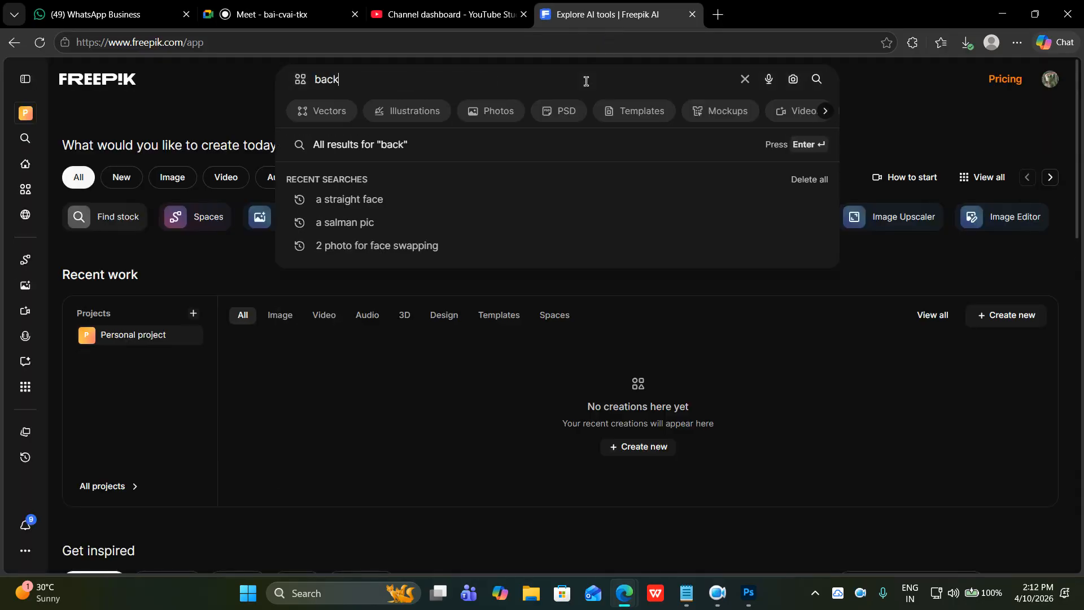
pyautogui.write('ground banner')
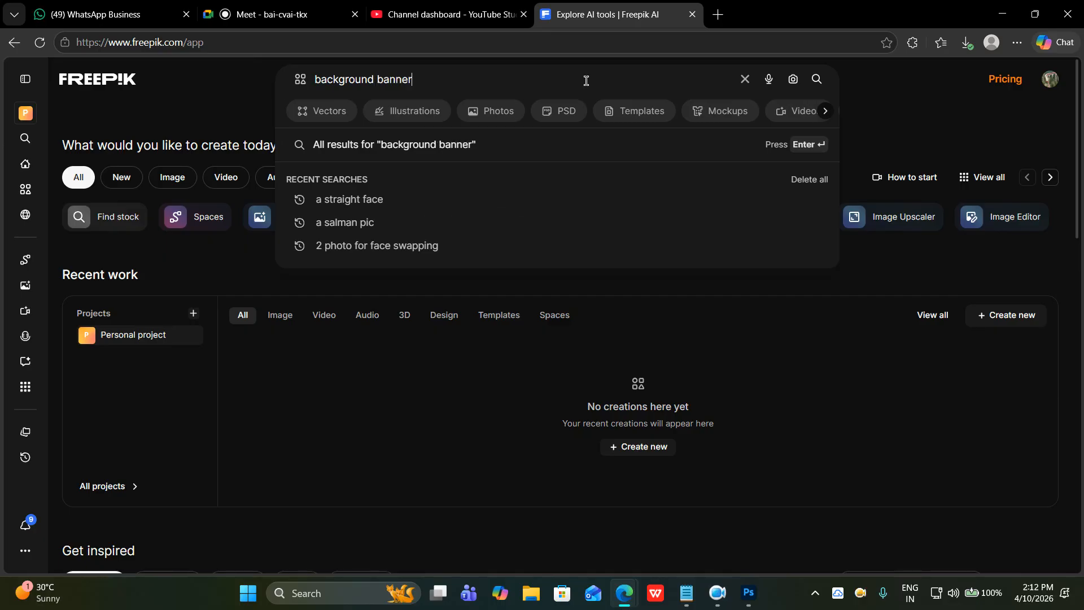
pyautogui.press('Return')
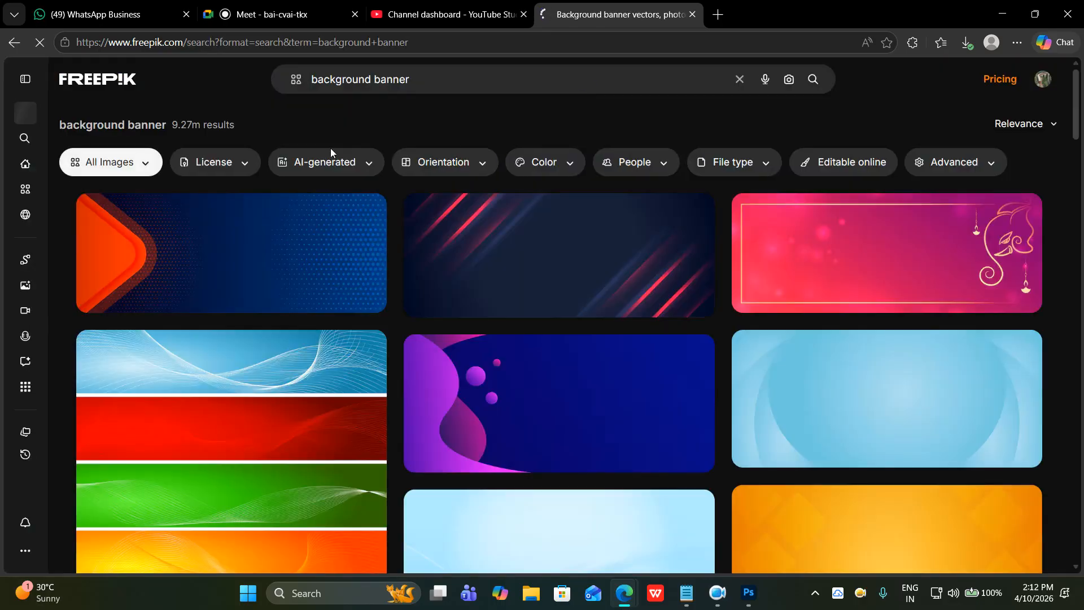
# Filter the results to Free licences and scroll through the banner results.
pyautogui.click(242, 165)
pyautogui.click(226, 196)
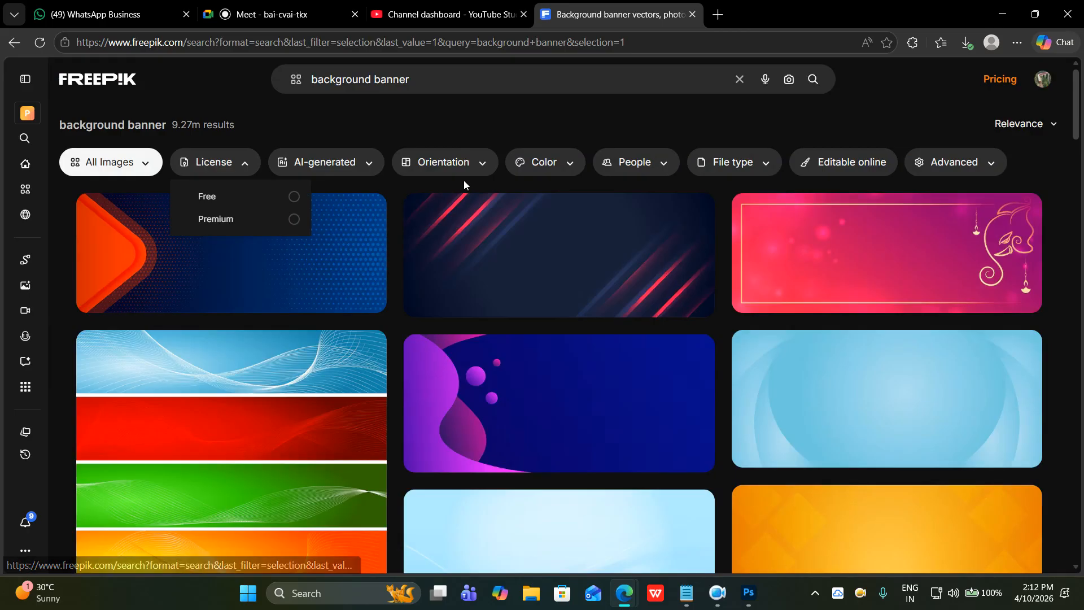
pyautogui.scroll(-3, 525, 416)
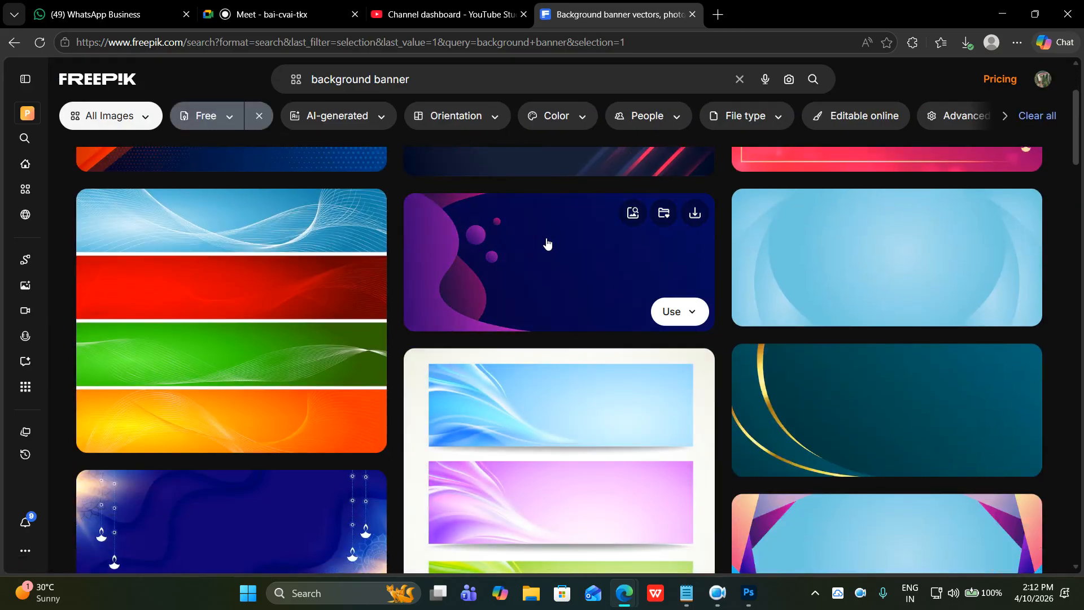
pyautogui.scroll(-2, 536, 283)
pyautogui.scroll(2, 536, 251)
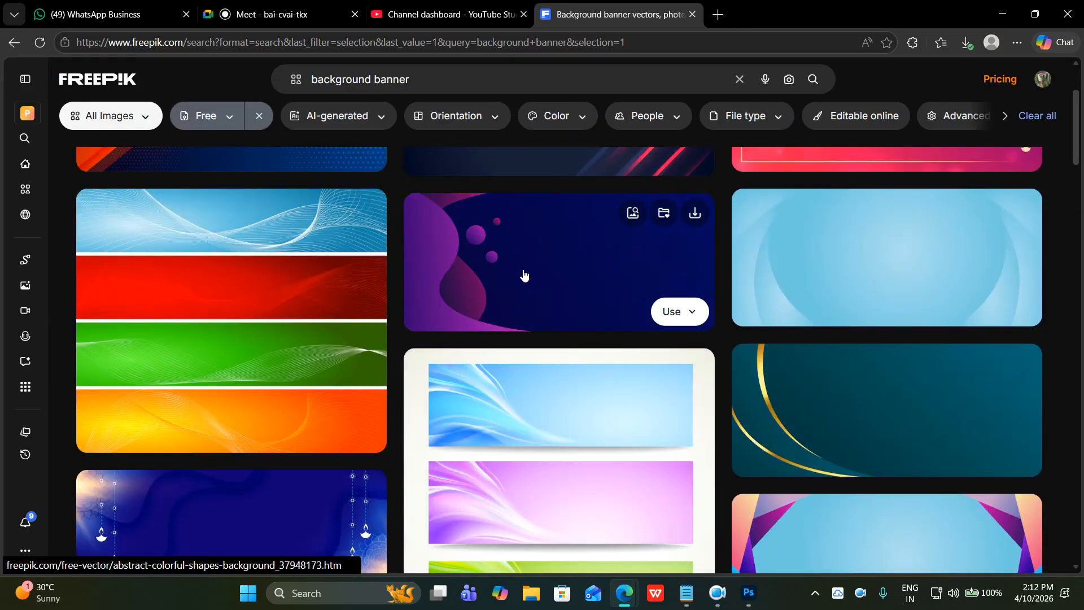
pyautogui.scroll(-4, 523, 280)
pyautogui.scroll(-8, 524, 285)
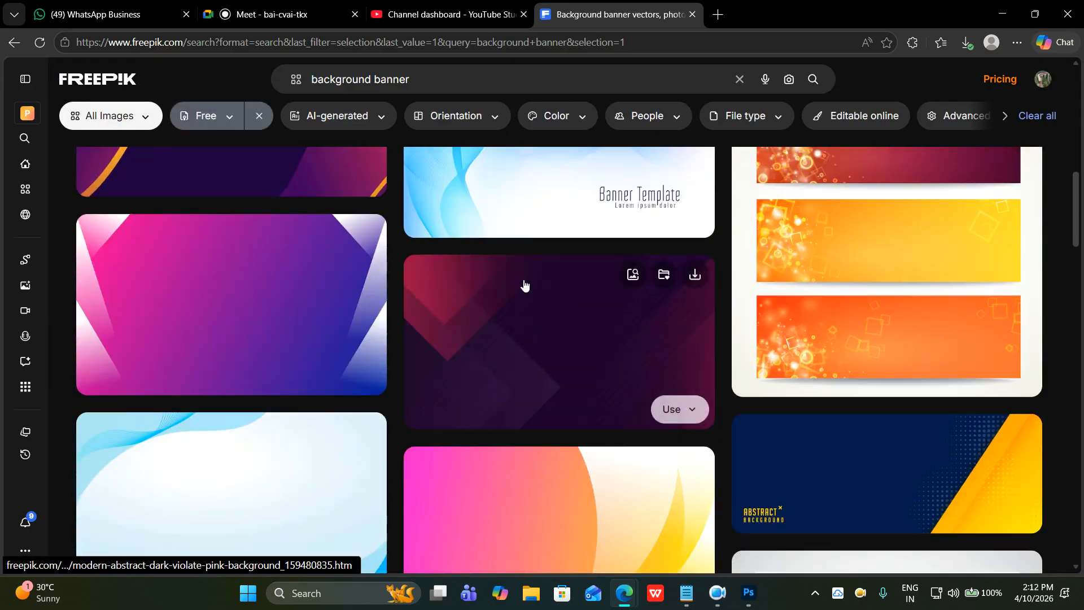
pyautogui.scroll(-2, 524, 285)
pyautogui.scroll(-6, 524, 285)
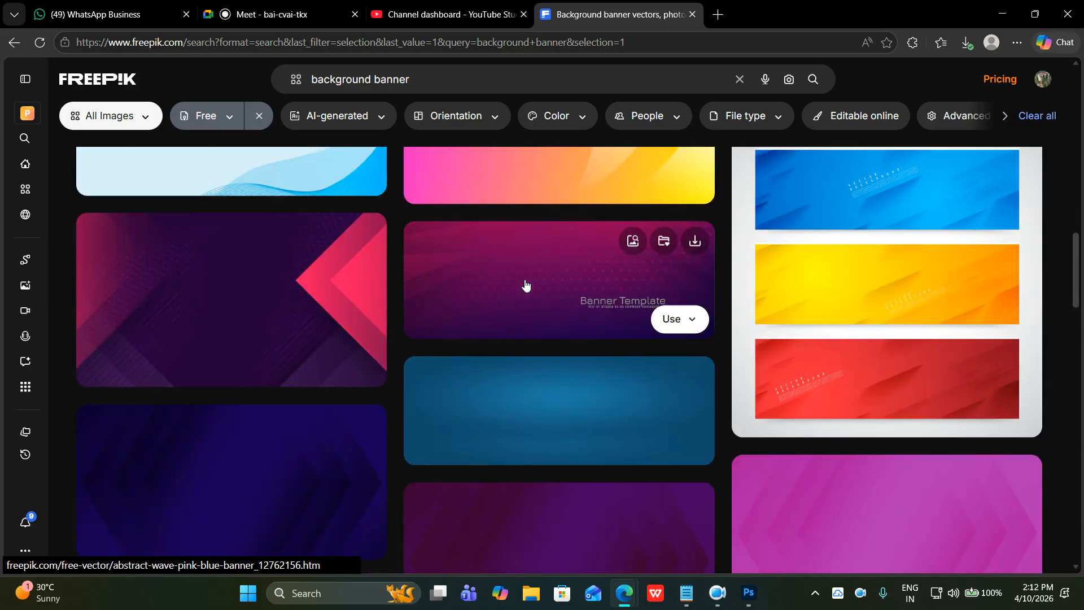
pyautogui.scroll(-3, 262, 308)
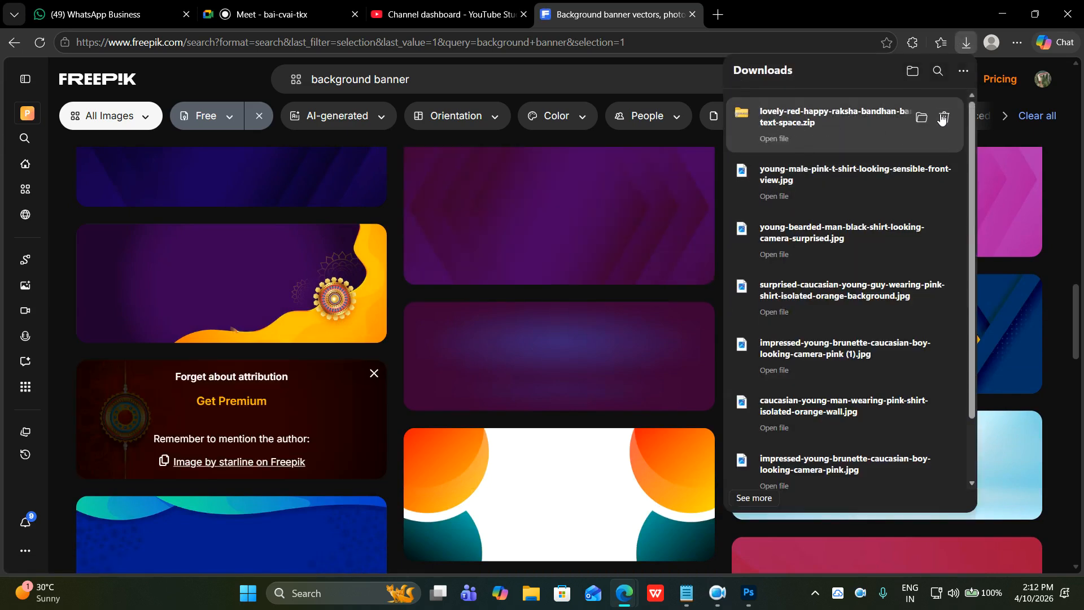
# Extract the downloaded banner zip and copy the 26265.jpg image.
pyautogui.click(922, 117)
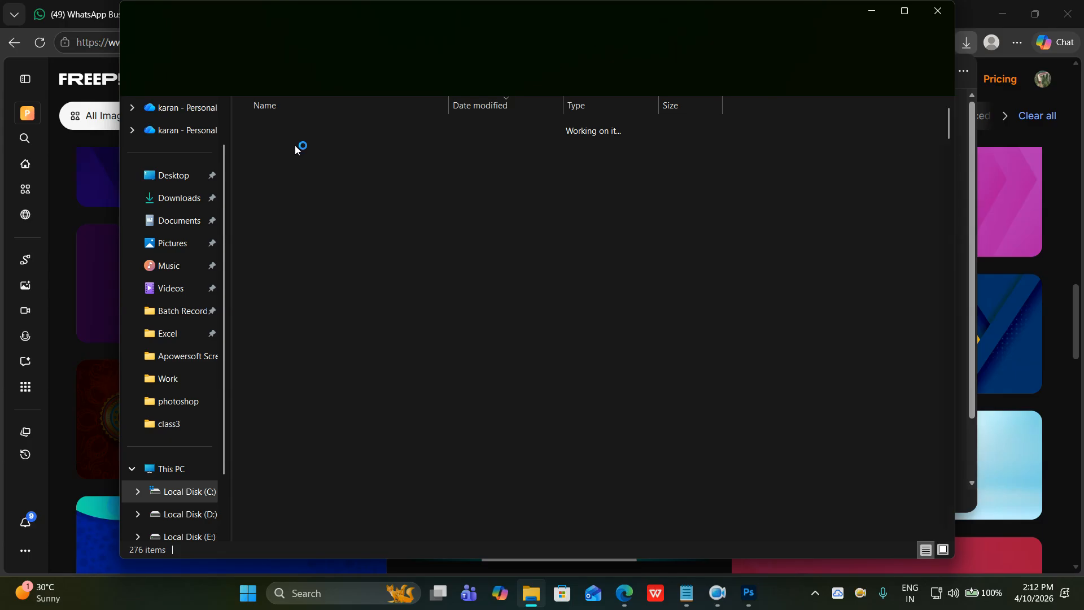
pyautogui.rightClick(289, 145)
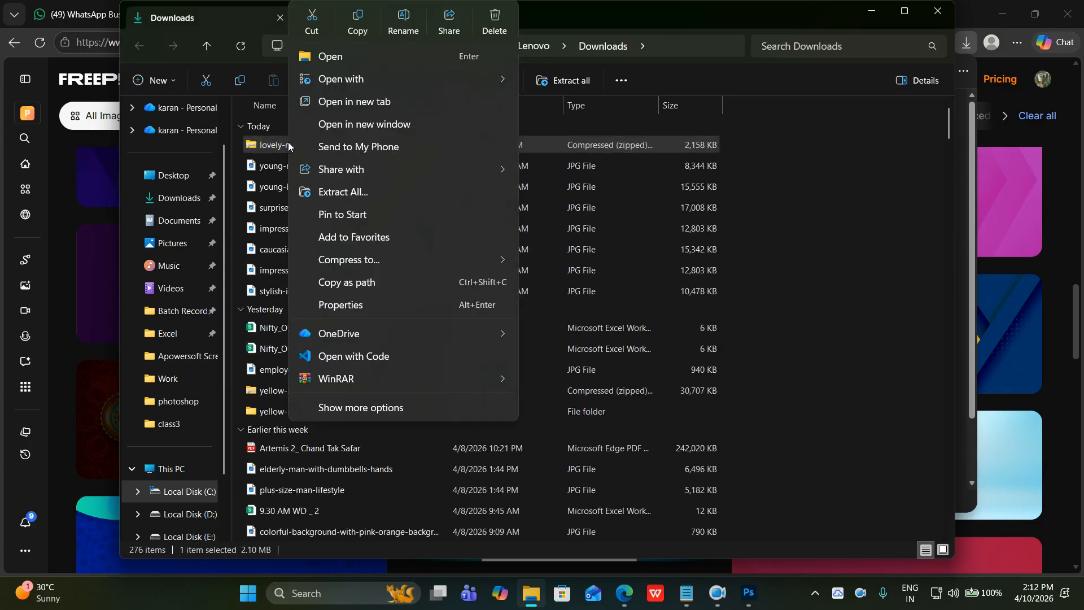
pyautogui.click(326, 191)
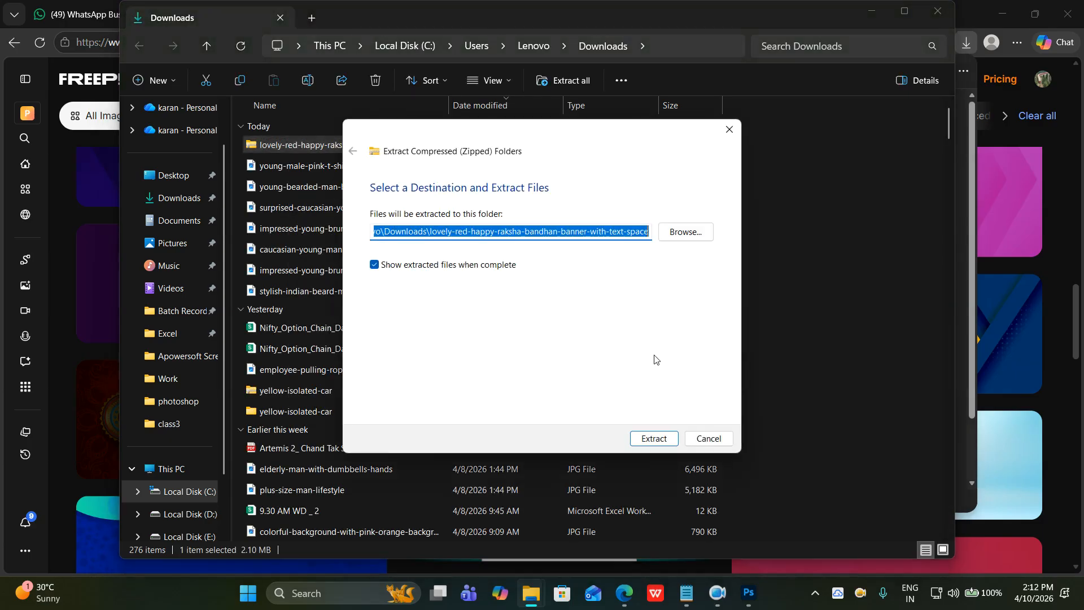
pyautogui.click(655, 438)
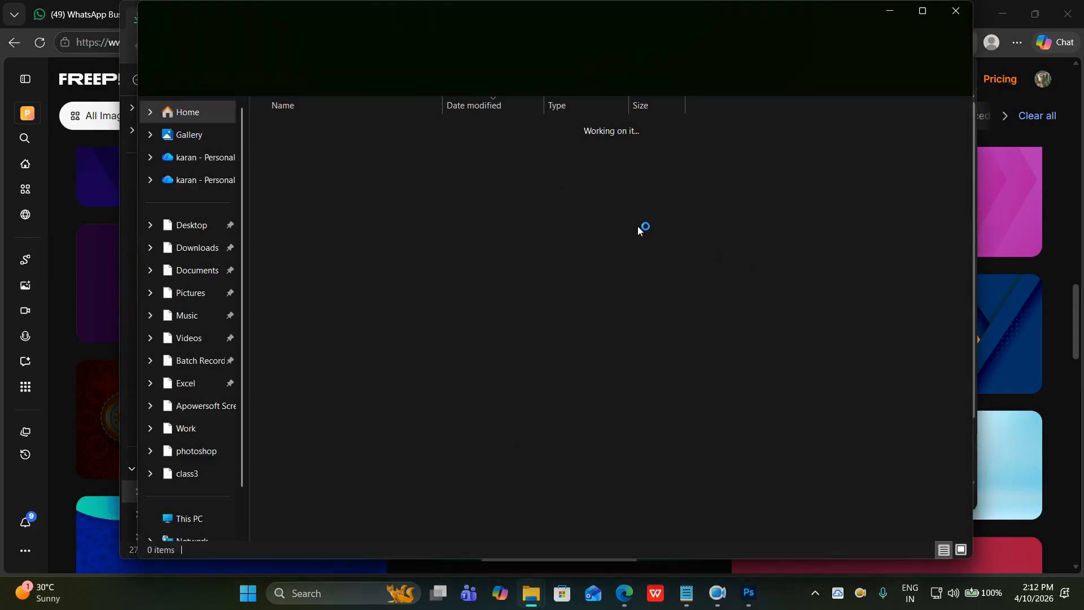
pyautogui.click(303, 166)
pyautogui.click(300, 168)
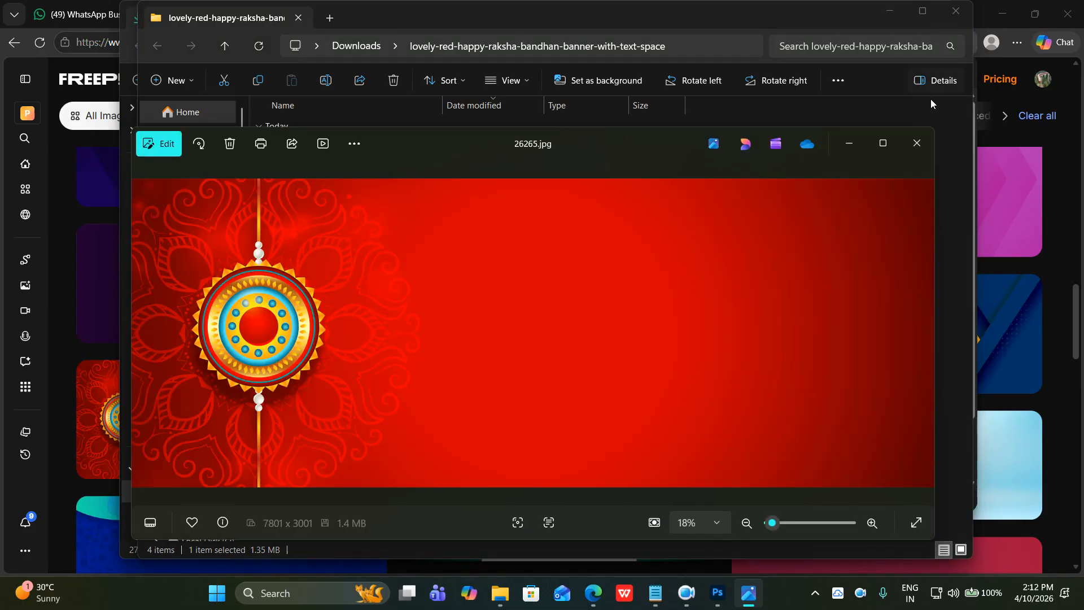
pyautogui.click(914, 145)
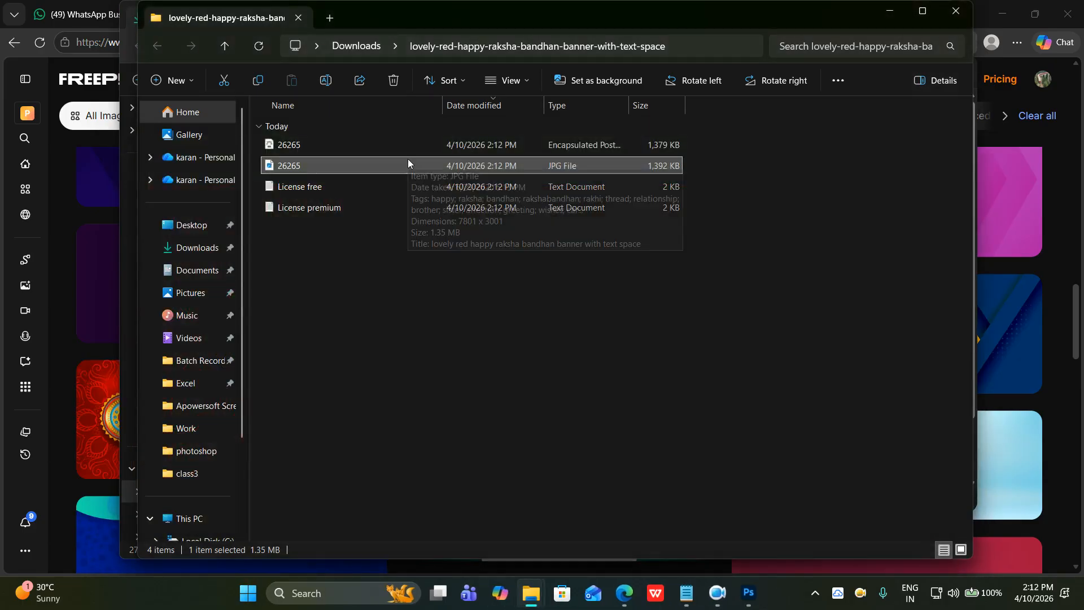
pyautogui.hotkey('ctrl', 'c')
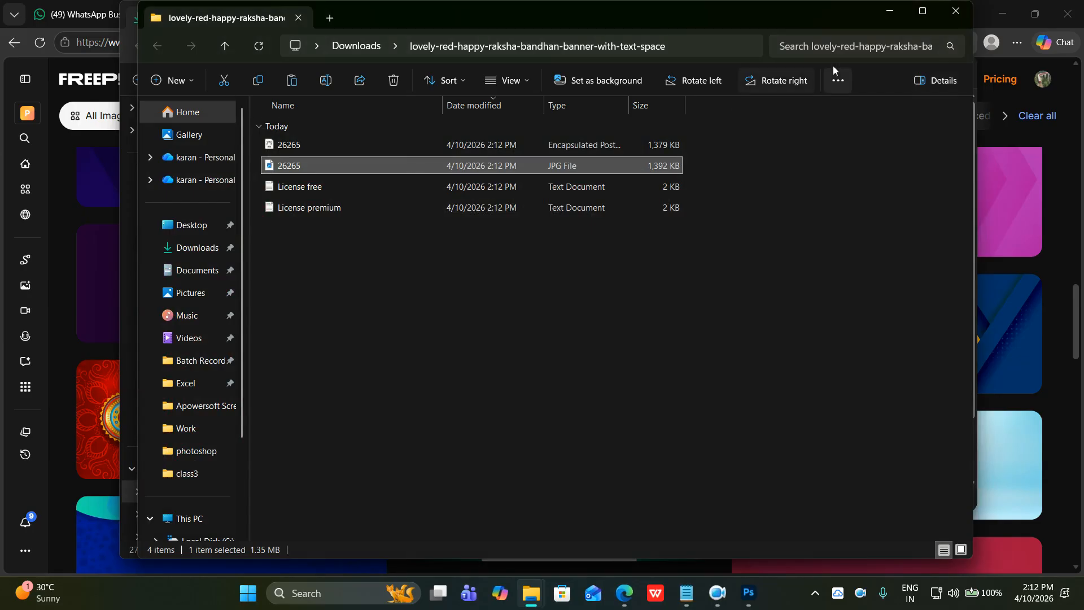
# Close the extracted folder and Downloads windows, minimize the browser, and bring Photoshop forward.
pyautogui.click(968, 14)
pyautogui.doubleClick(970, 15)
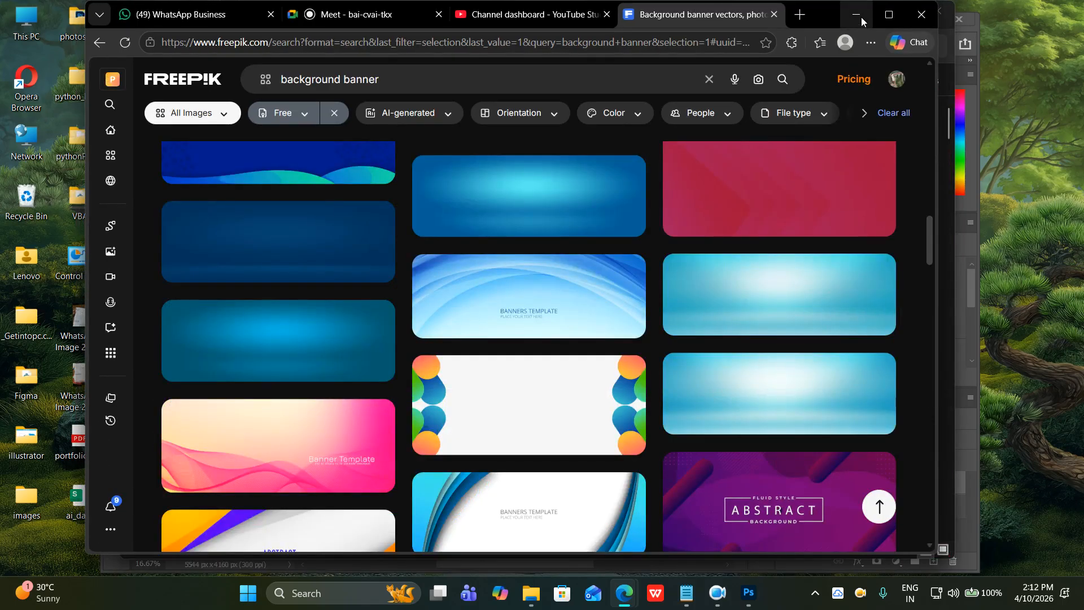
pyautogui.click(861, 18)
pyautogui.click(937, 12)
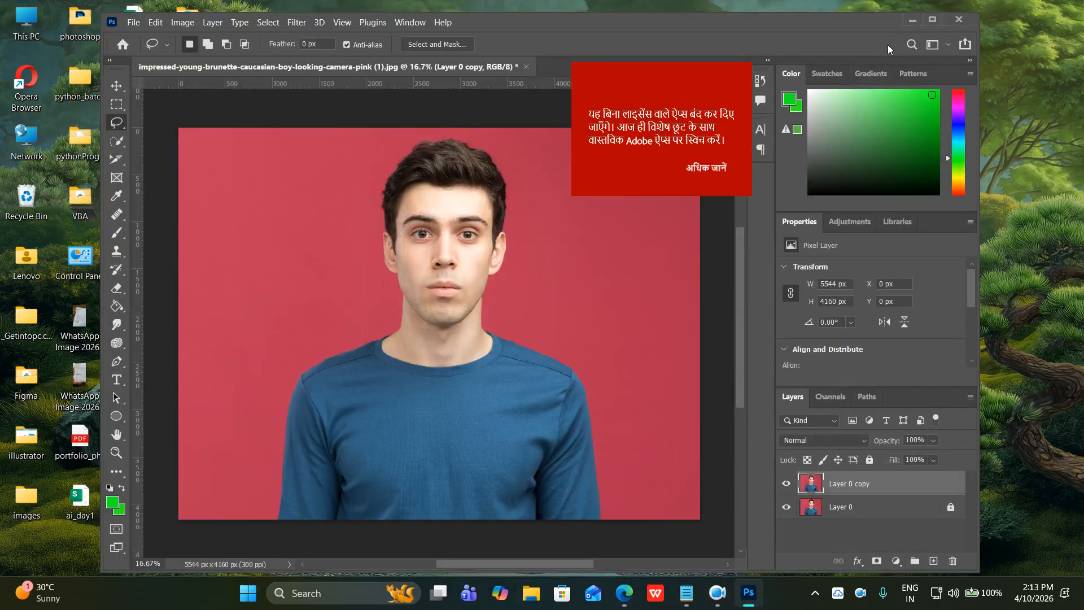
pyautogui.click(912, 20)
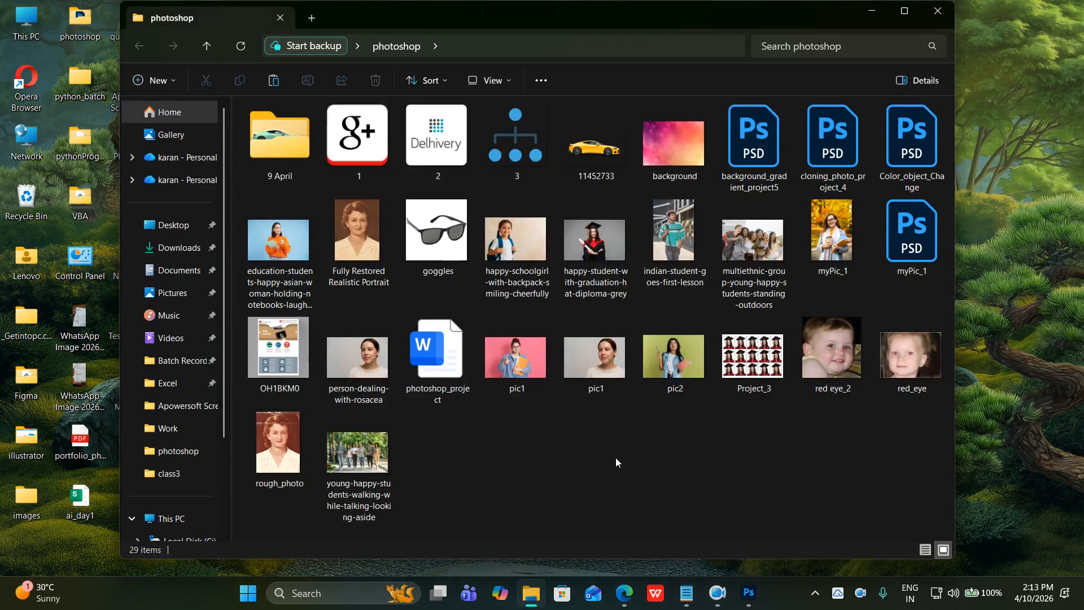
pyautogui.click(748, 592)
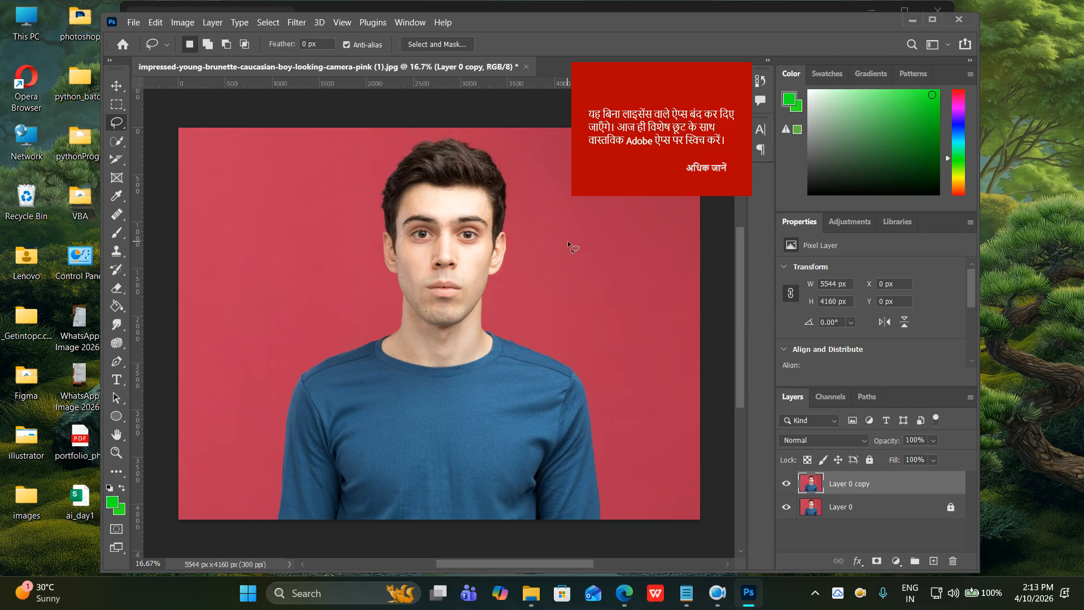
# Select the pink background left and right of the boy with Magic Wand at Tolerance 20.
pyautogui.click(116, 141)
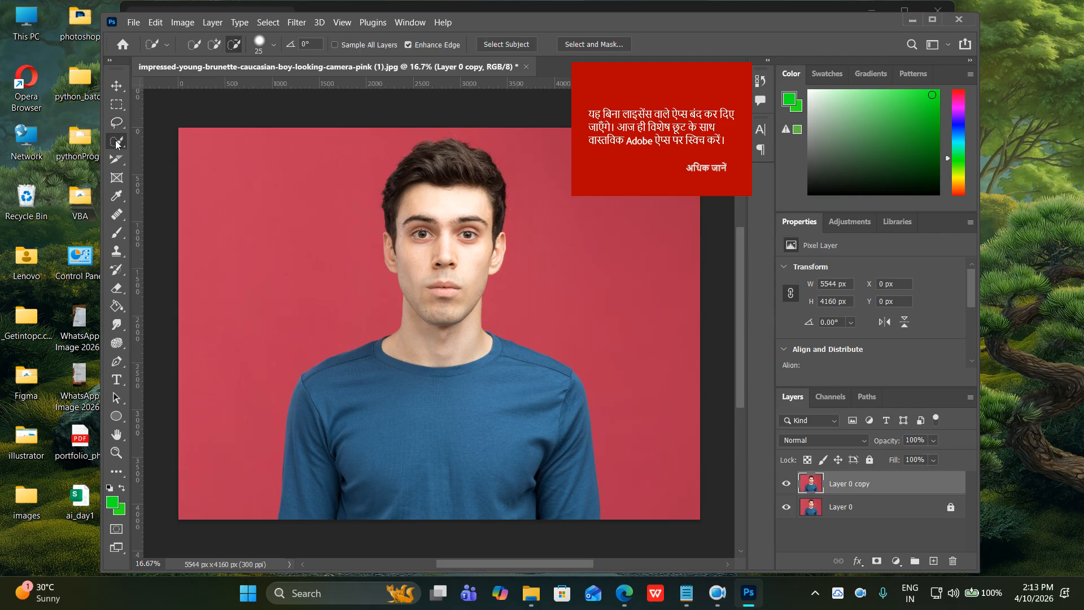
pyautogui.click(168, 155)
pyautogui.rightClick(117, 141)
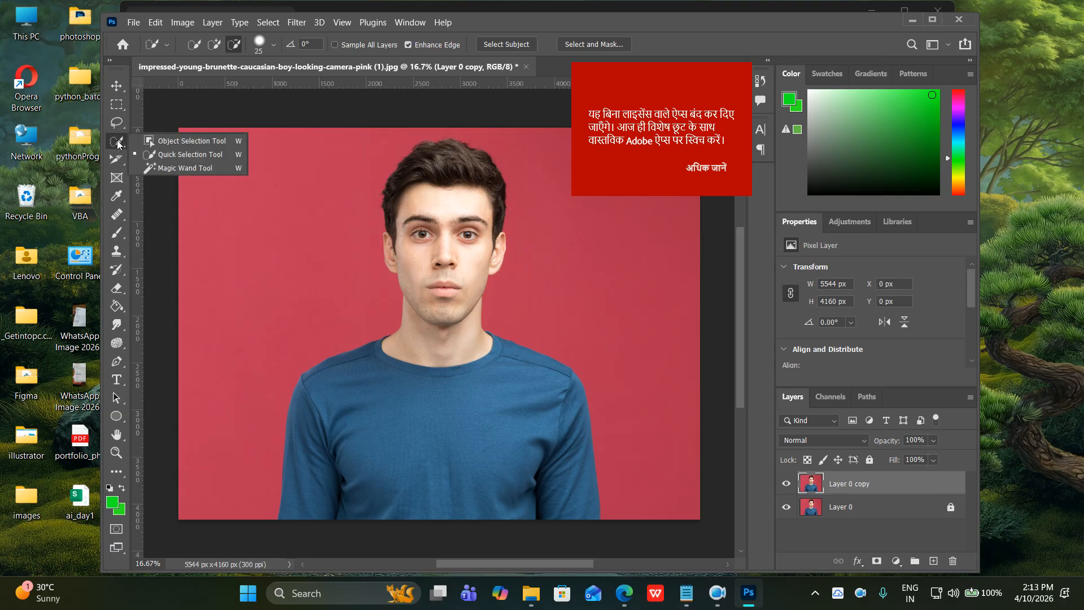
pyautogui.click(170, 167)
pyautogui.click(235, 188)
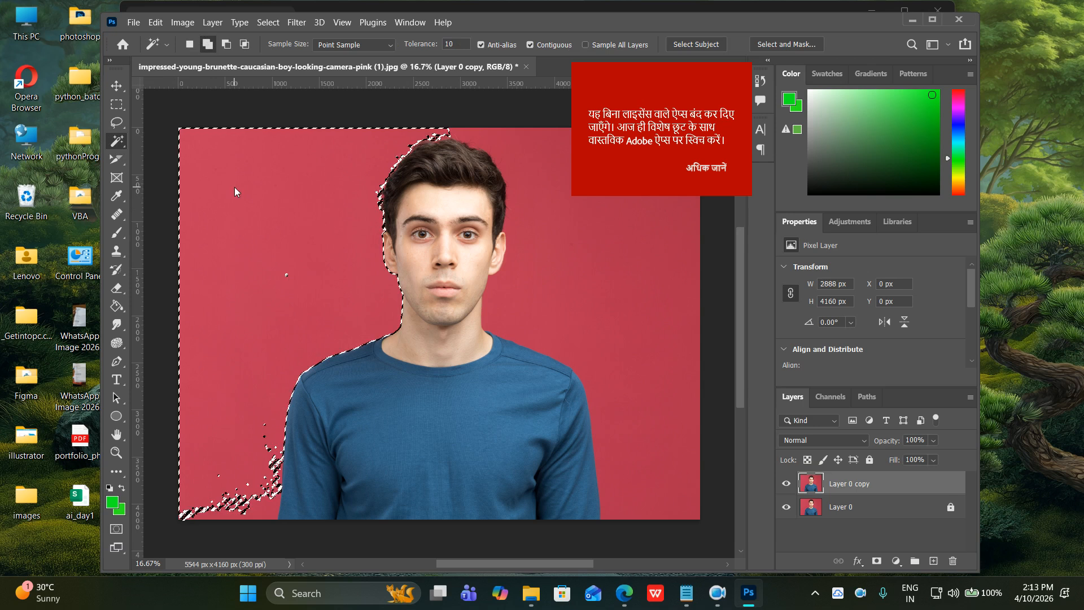
pyautogui.rightClick(117, 140)
pyautogui.click(162, 155)
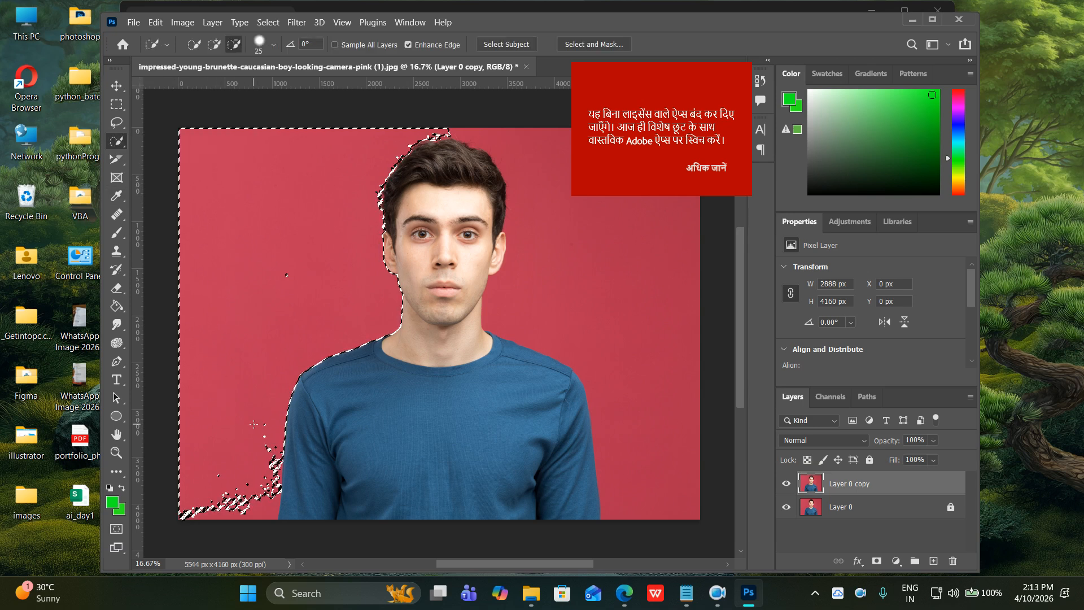
pyautogui.rightClick(119, 146)
pyautogui.click(162, 170)
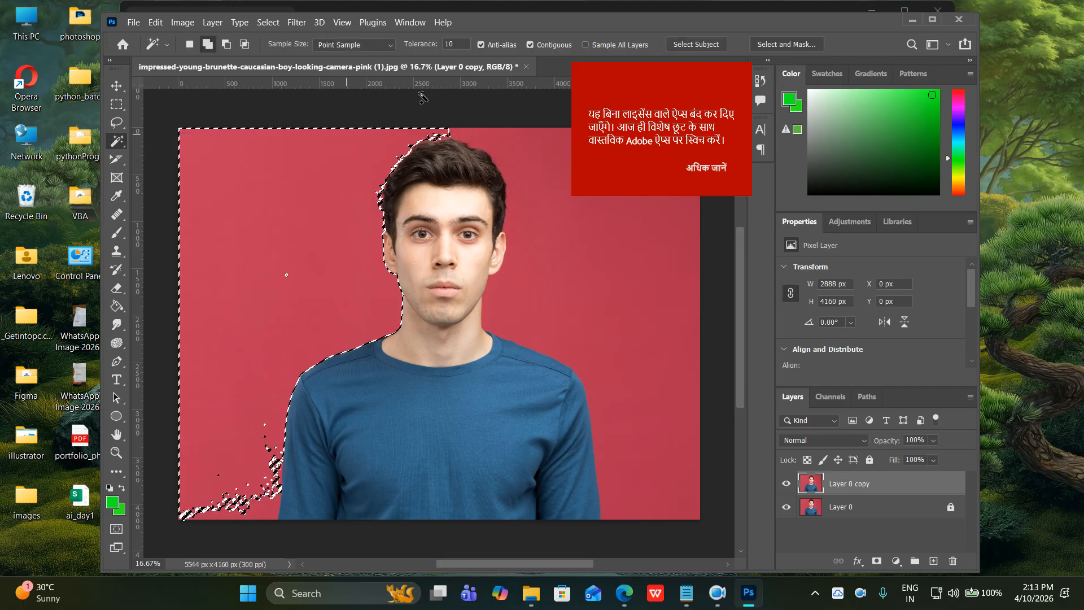
pyautogui.click(433, 49)
pyautogui.write('20')
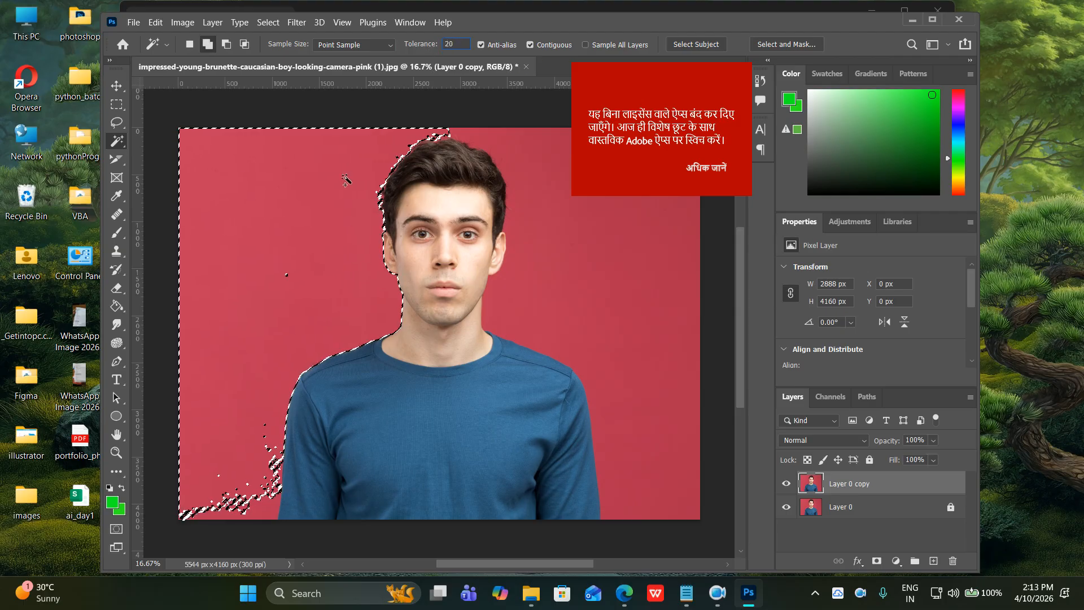
pyautogui.click(345, 179)
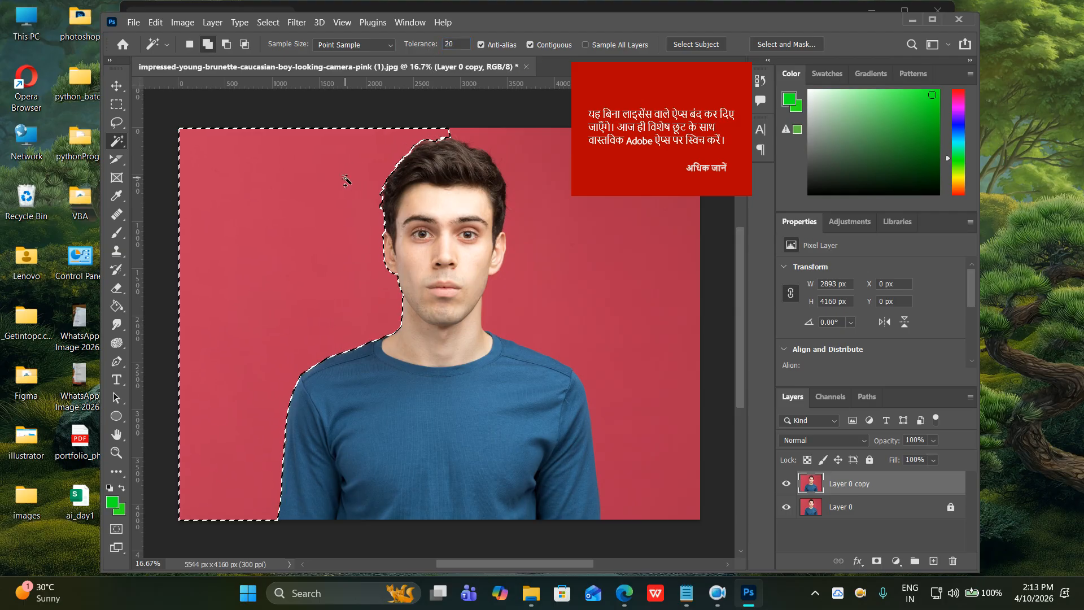
pyautogui.click(591, 276)
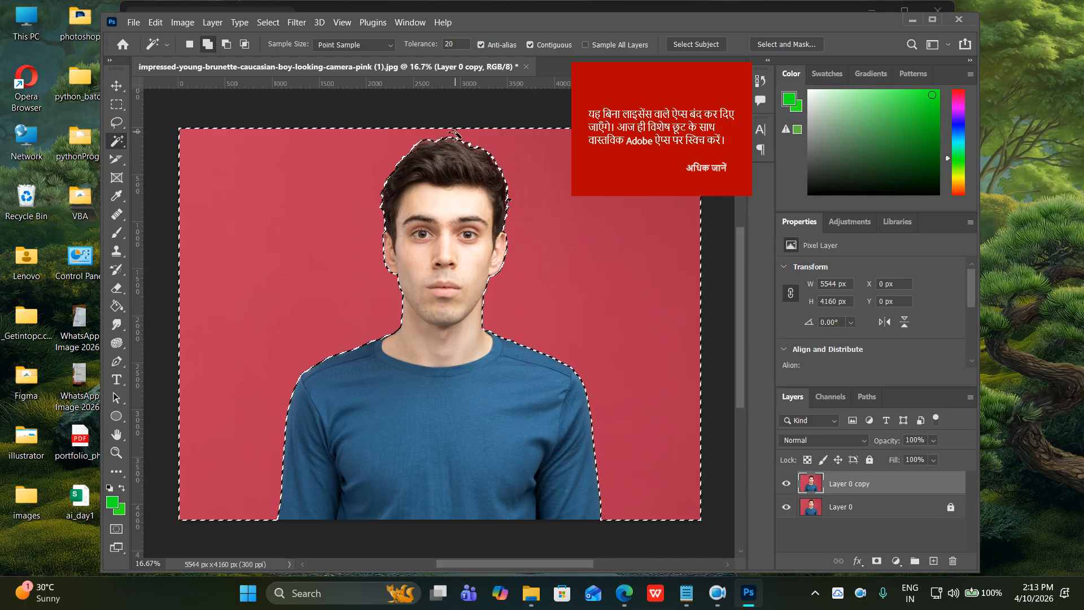
# Refine the selection above the hair with Quick Selection, delete the background, and hide Layer 0.
pyautogui.scroll(3, 454, 133)
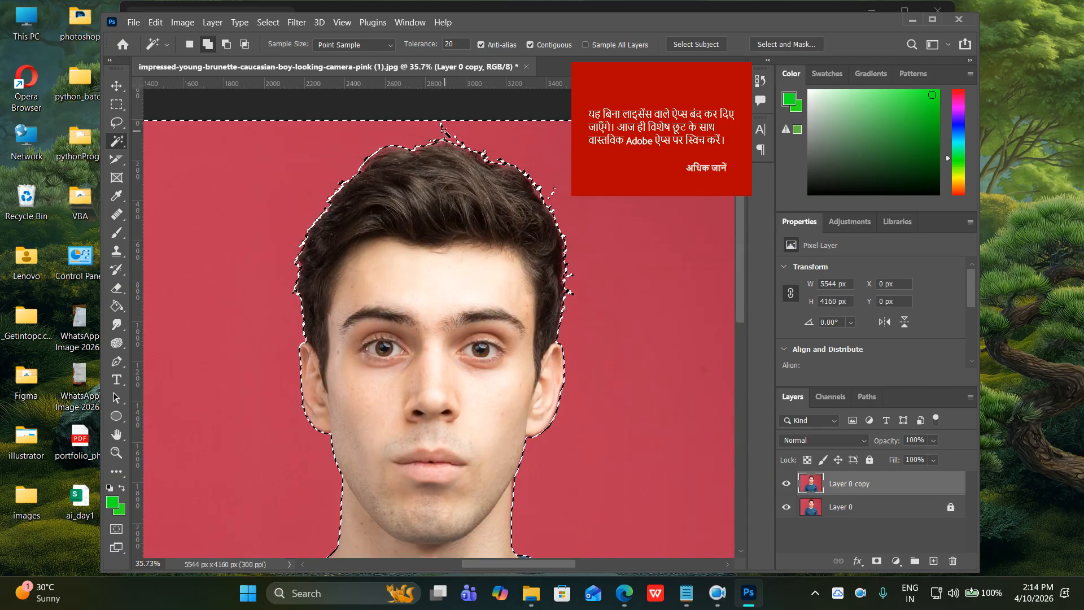
pyautogui.rightClick(116, 139)
pyautogui.click(164, 150)
pyautogui.click(433, 128)
pyautogui.click(214, 46)
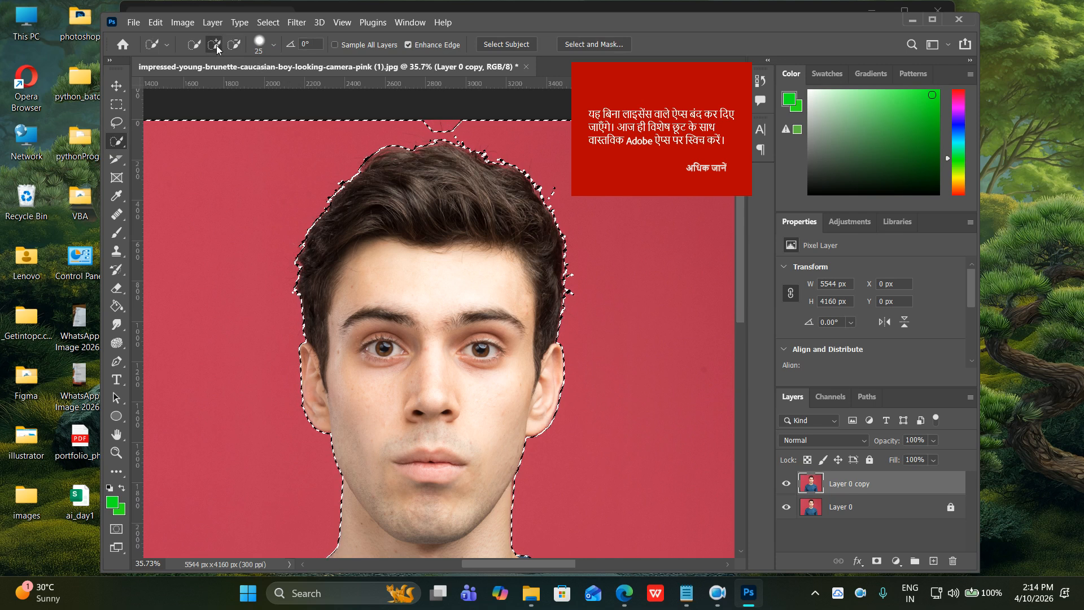
pyautogui.moveTo(436, 125); pyautogui.dragTo(462, 123)
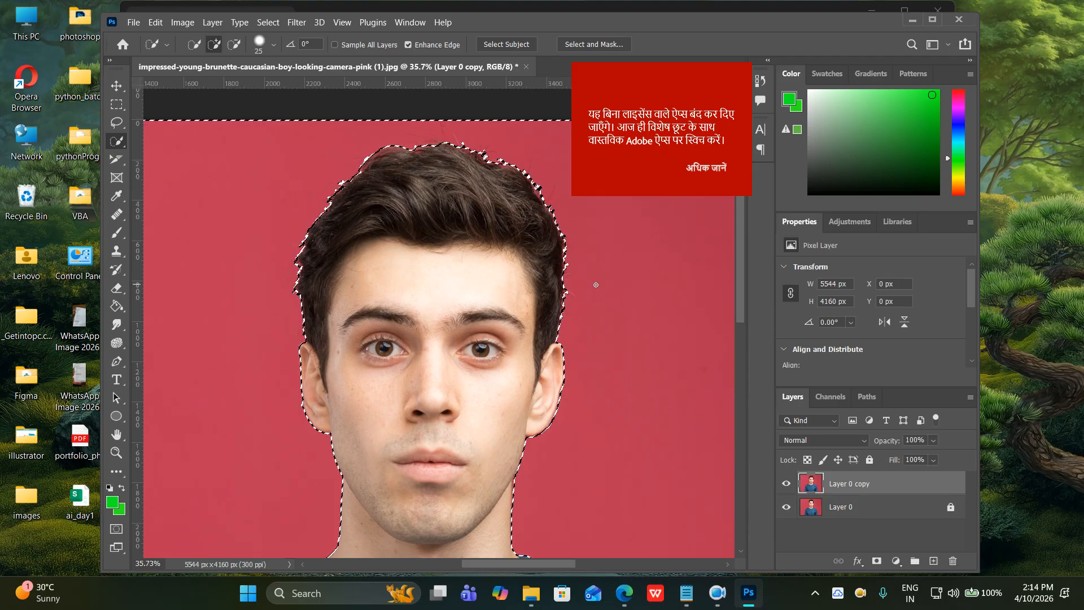
pyautogui.scroll(-3, 597, 286)
pyautogui.scroll(-1, 599, 288)
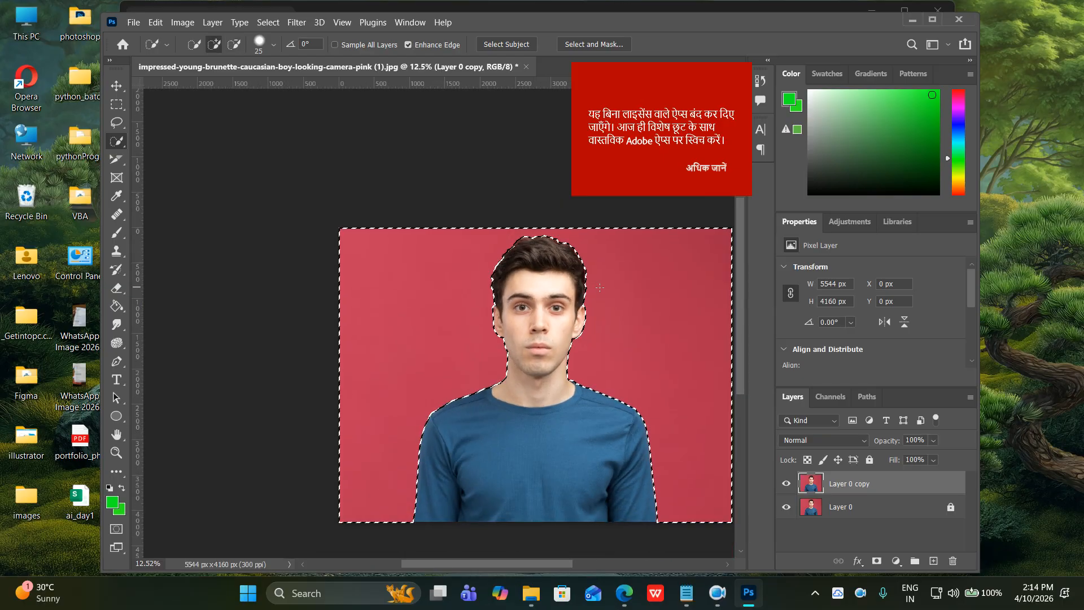
pyautogui.moveTo(580, 285)
pyautogui.mouseDown()
pyautogui.moveTo(487, 270)
pyautogui.moveTo(472, 247)
pyautogui.mouseUp()
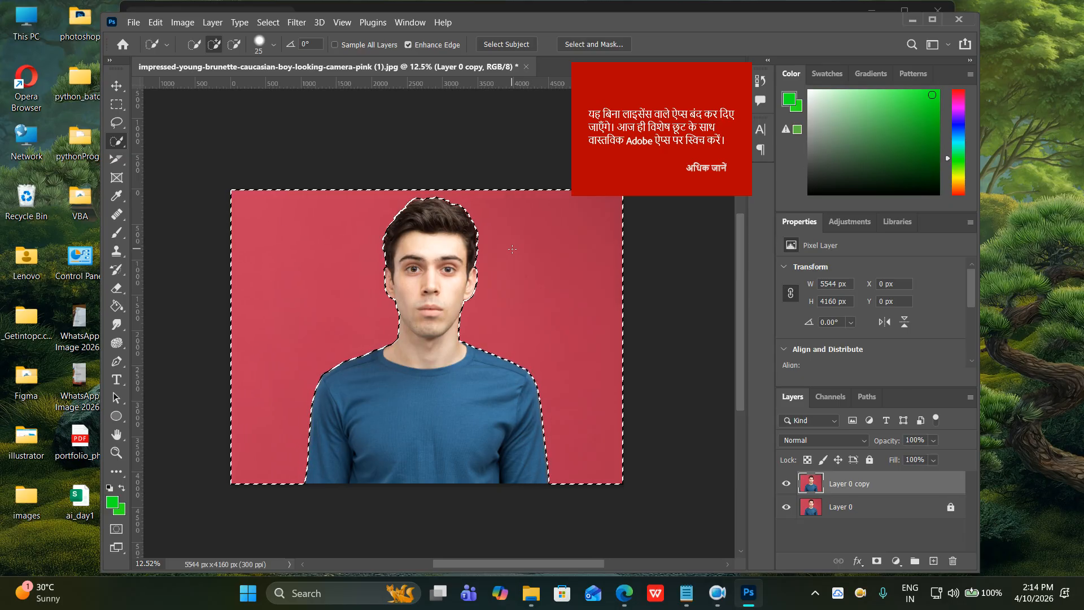
pyautogui.press('Delete')
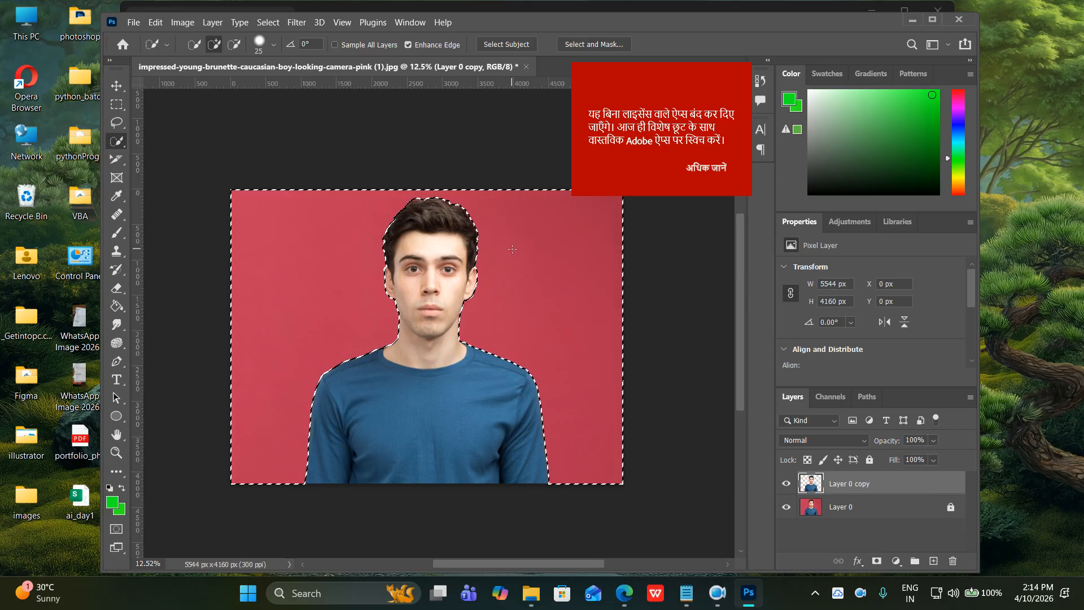
pyautogui.click(786, 507)
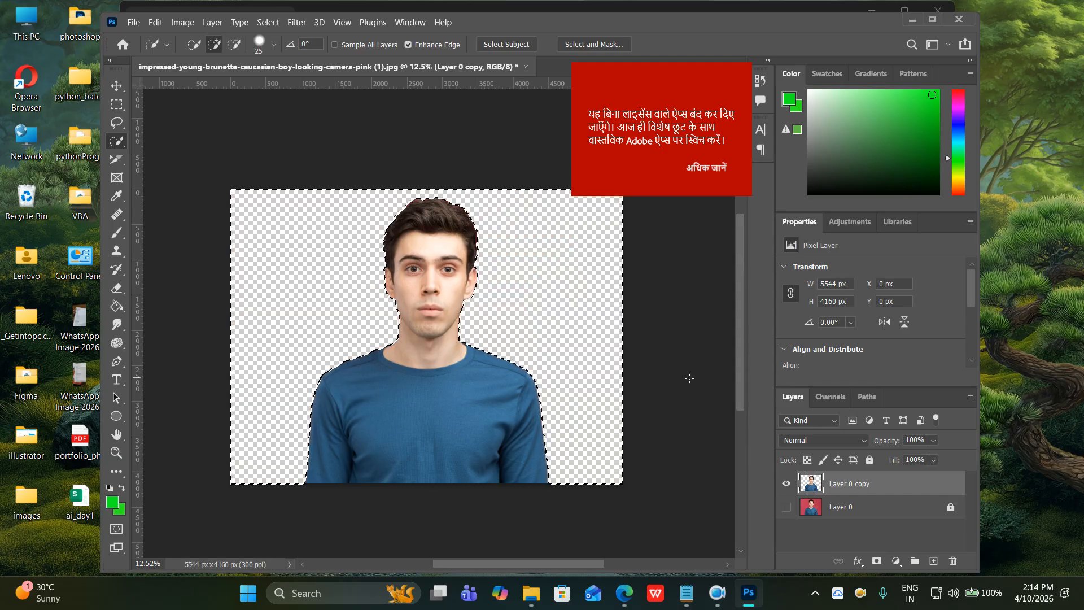
# Deselect, then open 26265 from the Desktop photoshop folder via File > Open.
pyautogui.hotkey('ctrl', 'd')
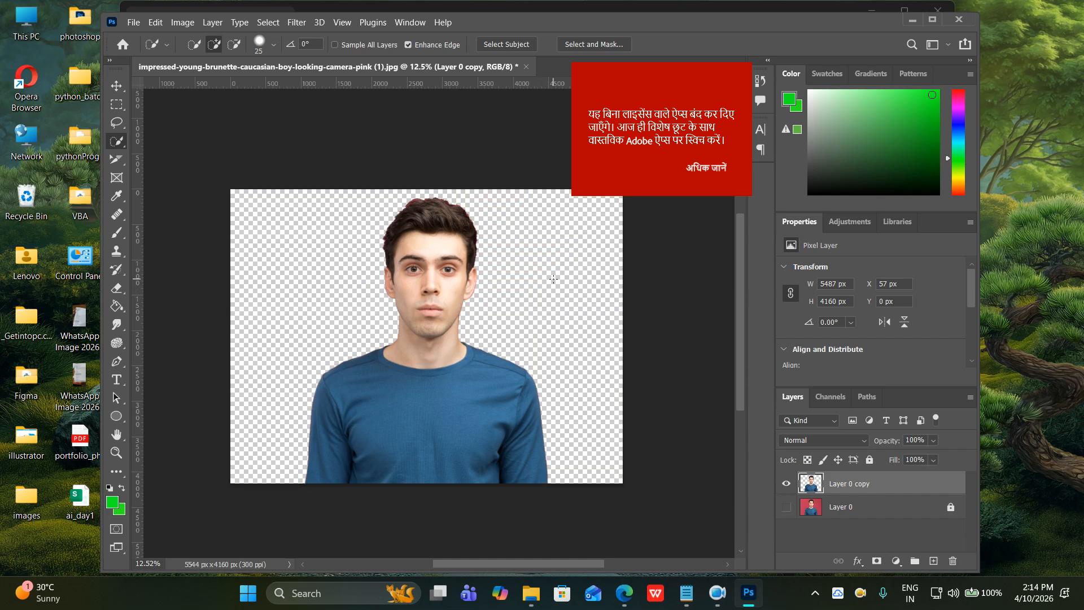
pyautogui.click(135, 23)
pyautogui.click(146, 49)
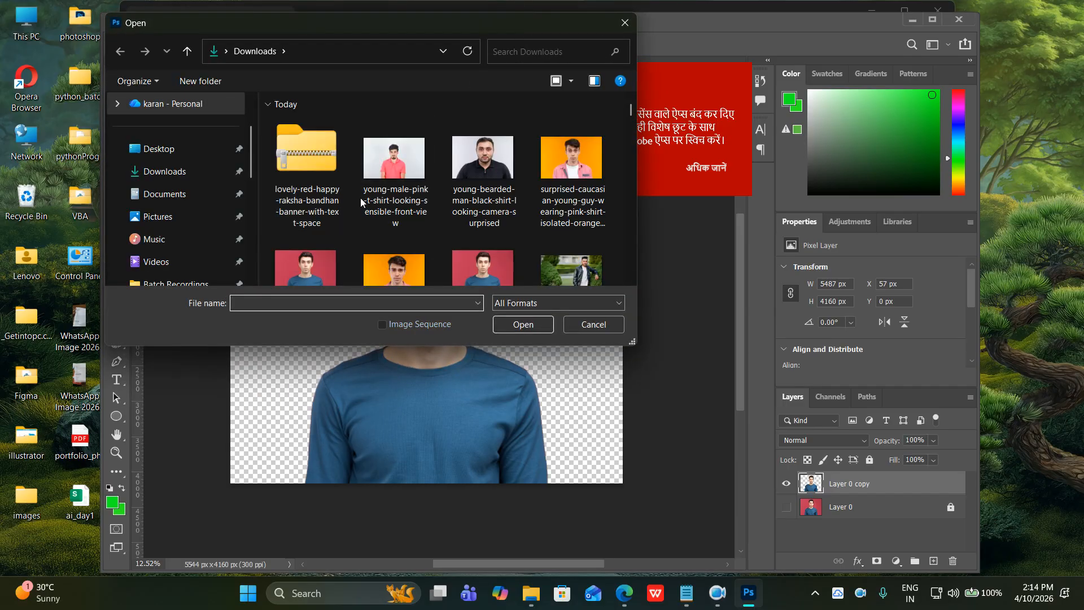
pyautogui.click(159, 149)
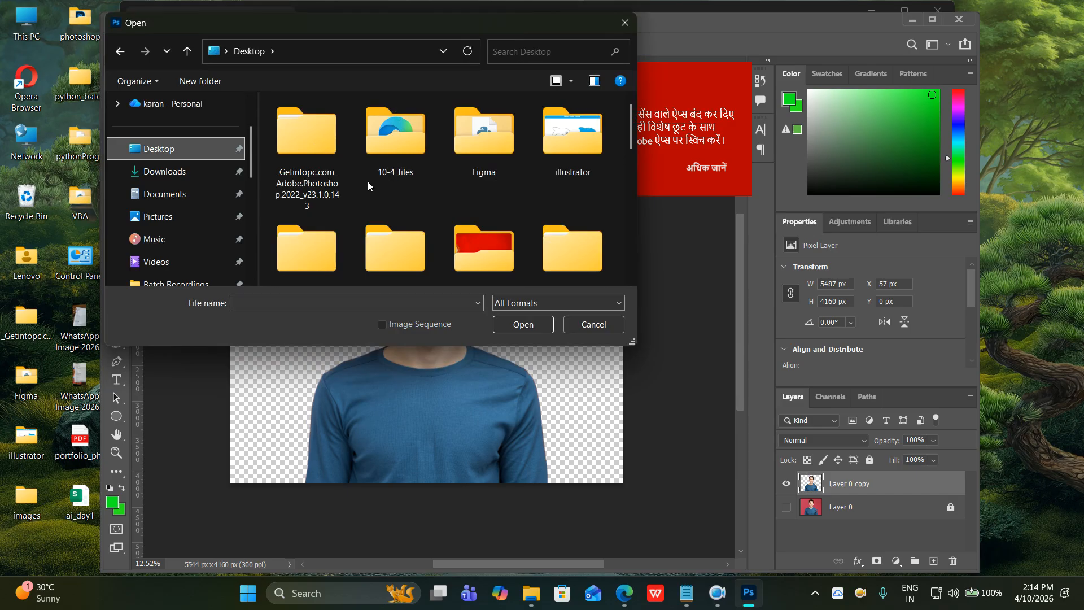
pyautogui.scroll(-1, 494, 181)
pyautogui.scroll(-2, 309, 242)
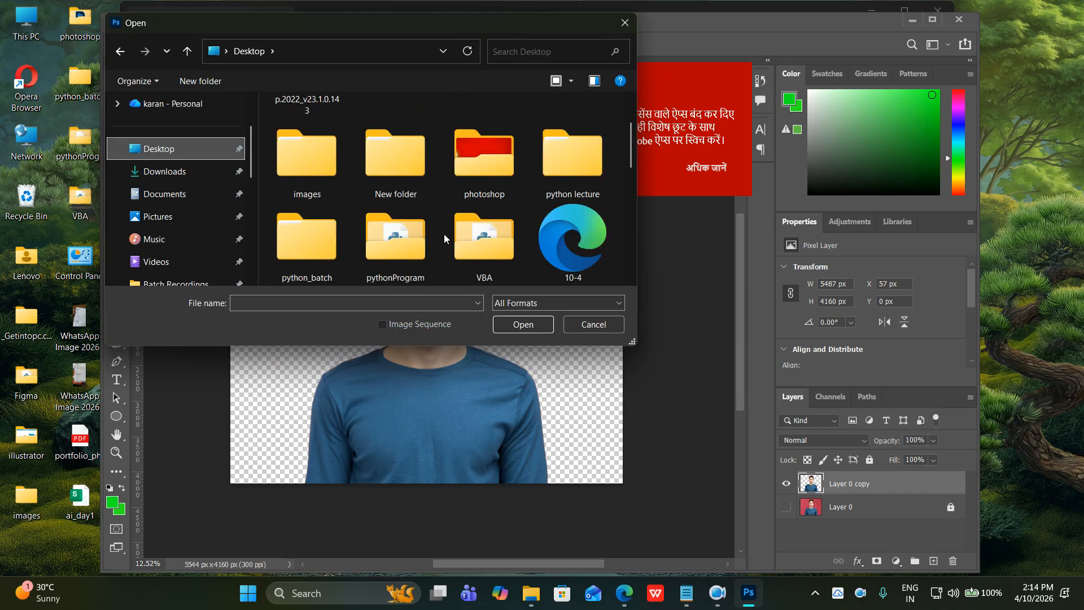
pyautogui.doubleClick(484, 164)
pyautogui.scroll(-10, 423, 196)
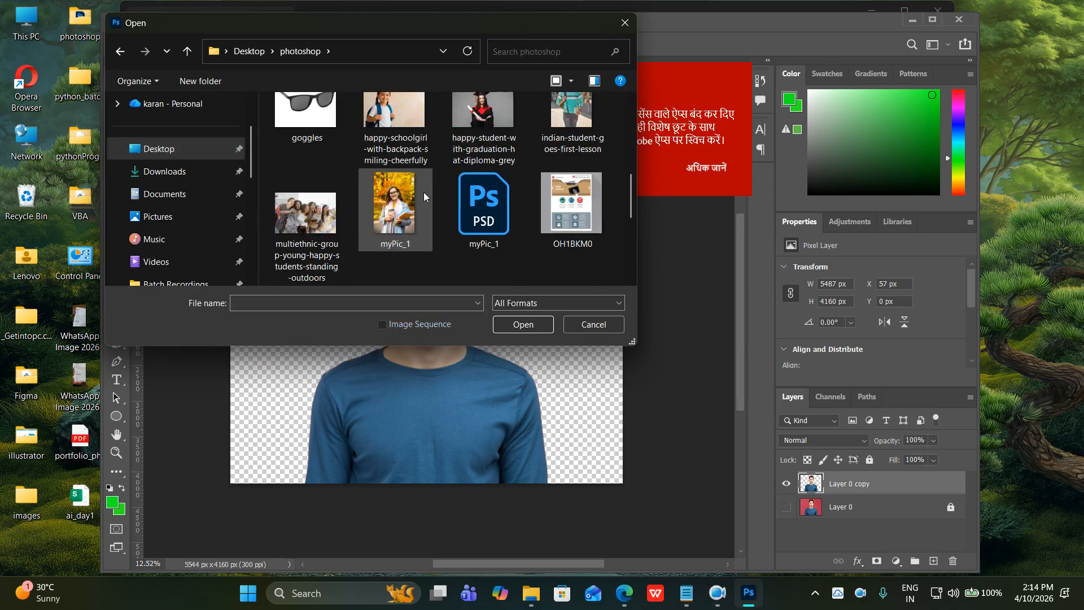
pyautogui.scroll(8, 428, 199)
pyautogui.click(302, 153)
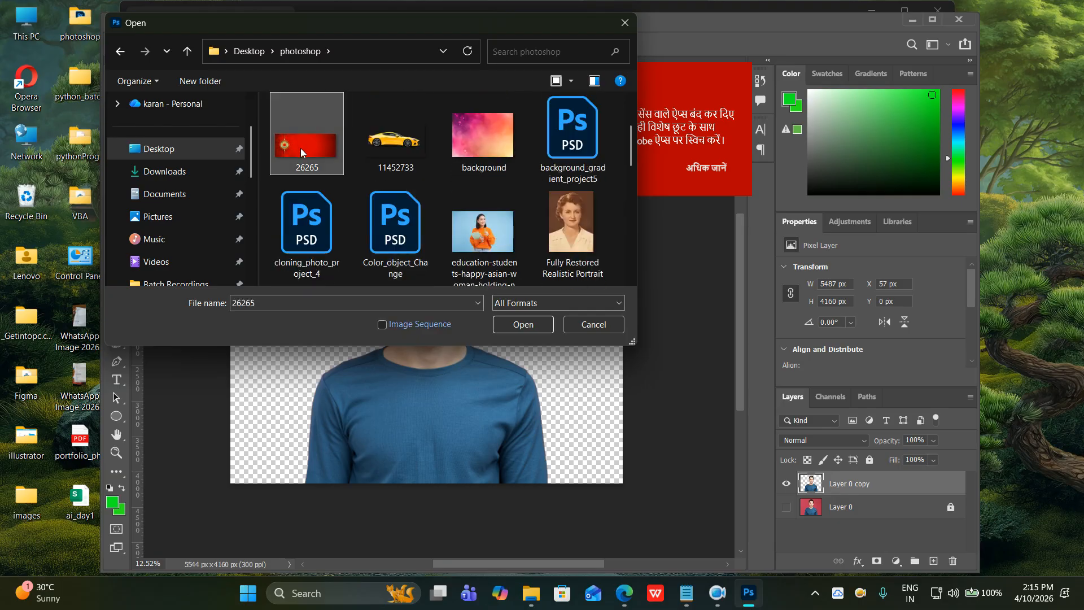
pyautogui.click(531, 325)
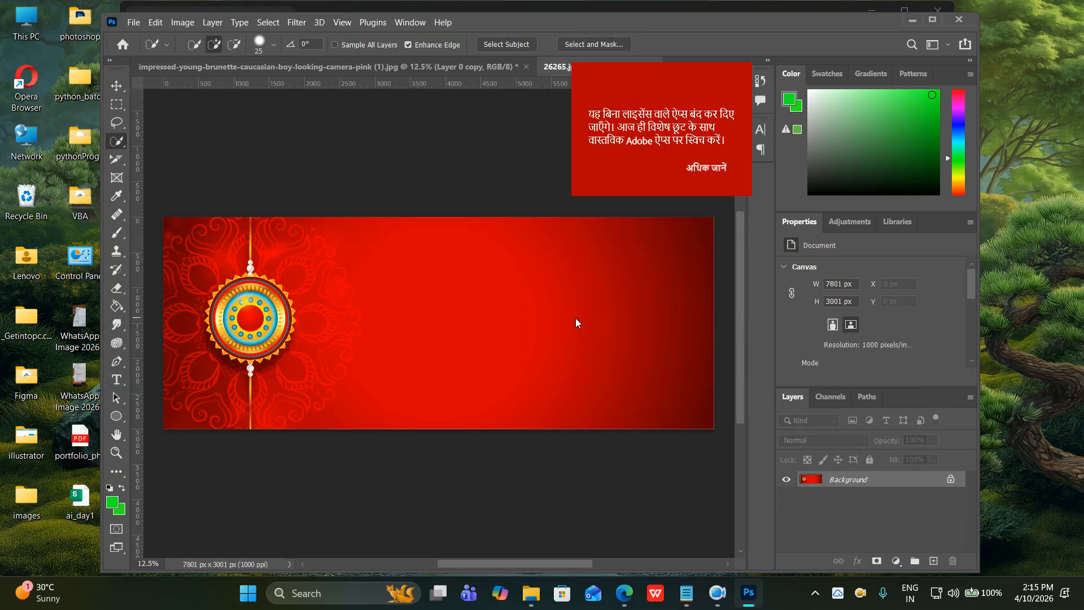
# Duplicate the banner's Background layer into the boy's portrait document, then close the 26265 document.
pyautogui.rightClick(857, 477)
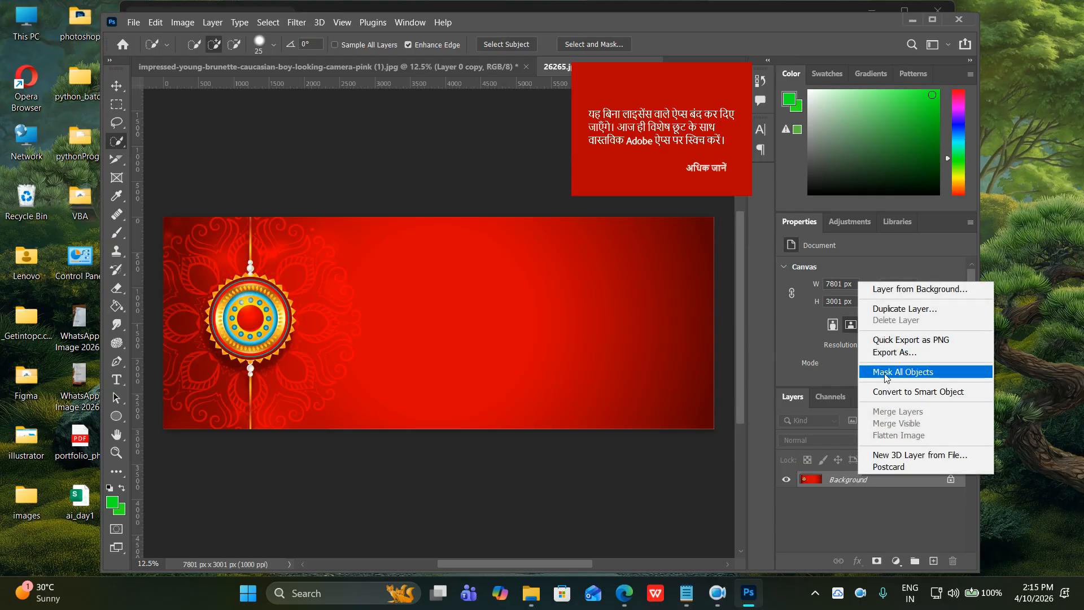
pyautogui.click(903, 309)
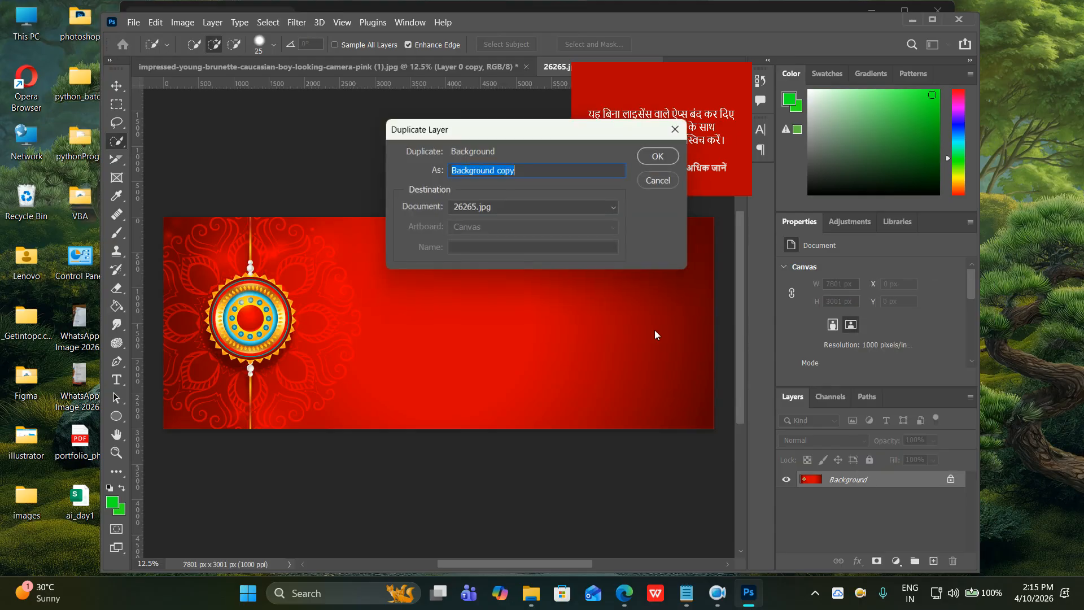
pyautogui.click(511, 212)
pyautogui.click(491, 217)
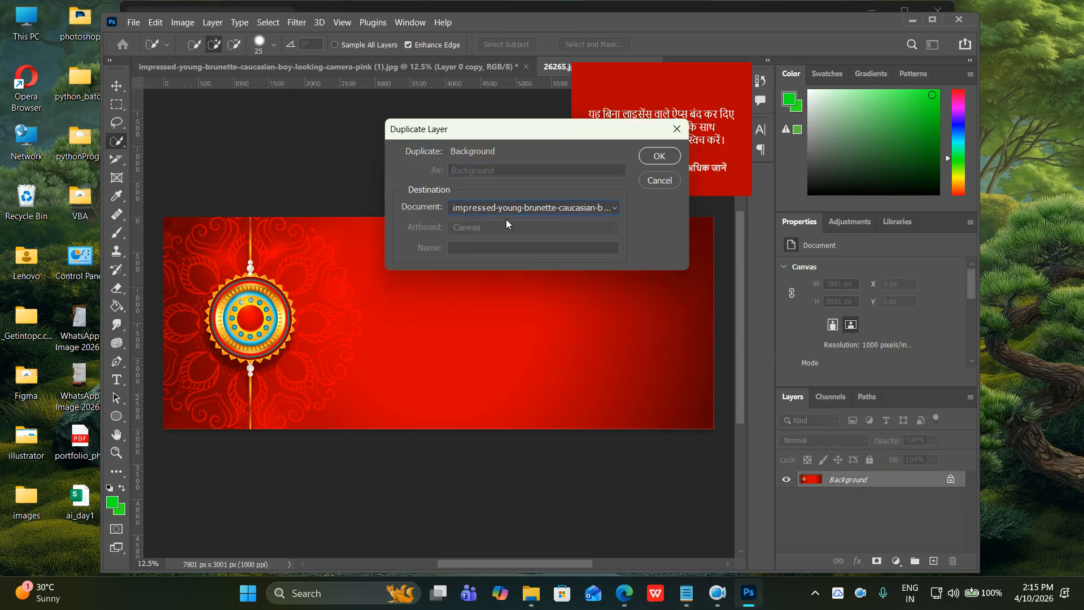
pyautogui.click(660, 156)
pyautogui.click(497, 67)
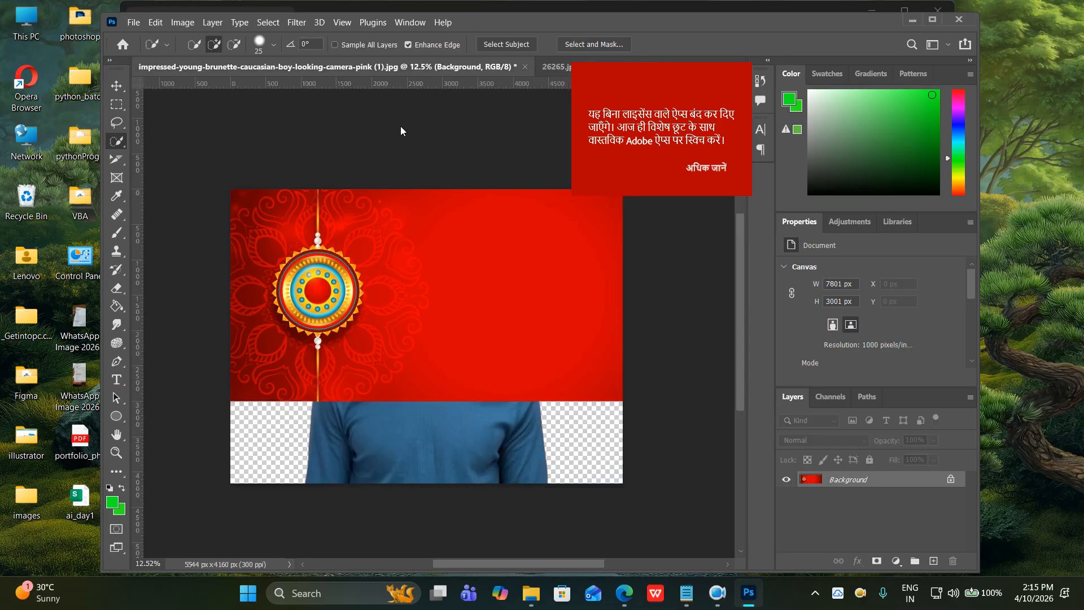
pyautogui.click(559, 68)
pyautogui.rightClick(555, 68)
pyautogui.click(587, 88)
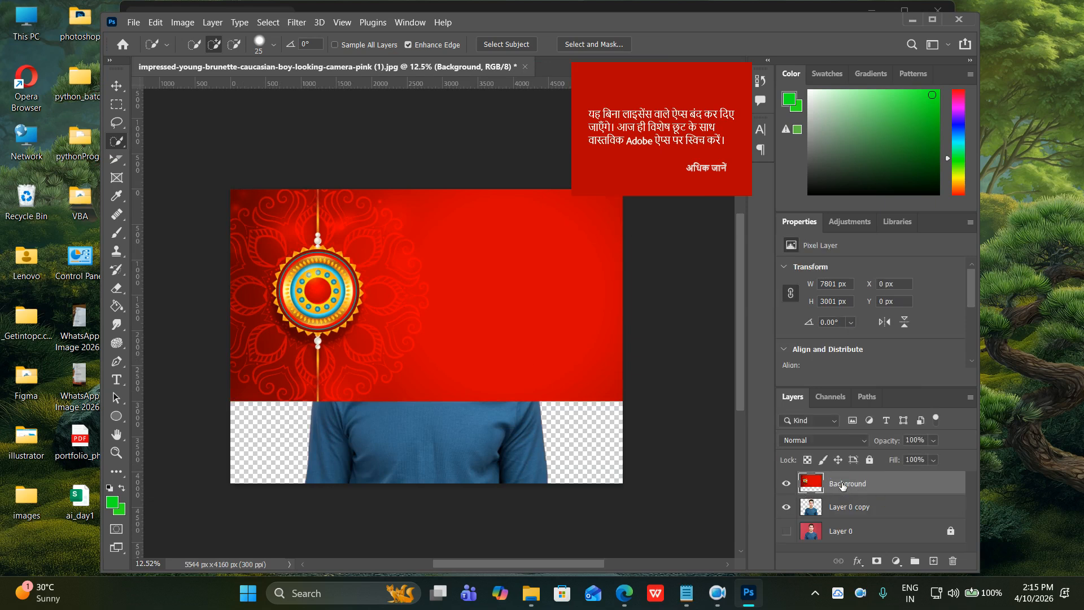
# Scale the banner to about 139% to fill the canvas and move it below Layer 0 copy.
pyautogui.hotkey('ctrl', 't')
pyautogui.scroll(-3, 584, 401)
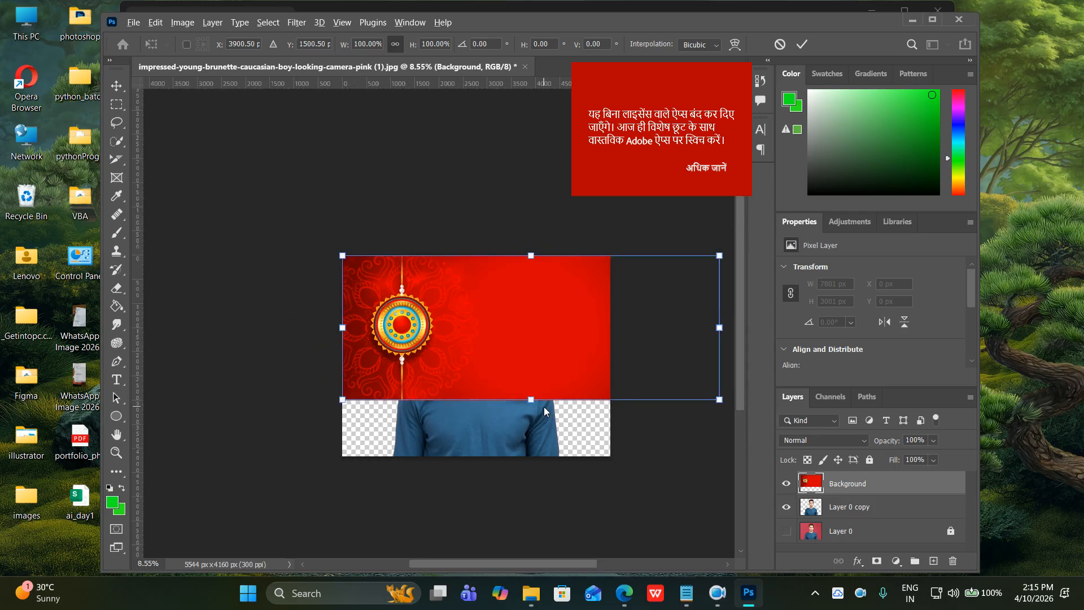
pyautogui.scroll(-2, 581, 413)
pyautogui.hscroll(3, 581, 413)
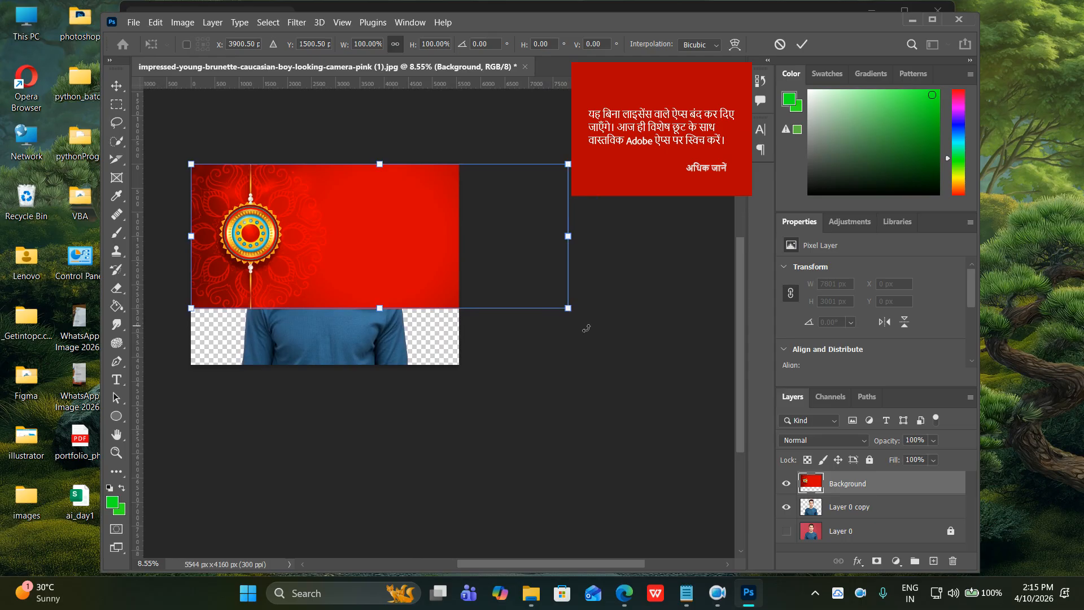
pyautogui.moveTo(568, 307); pyautogui.dragTo(699, 410)
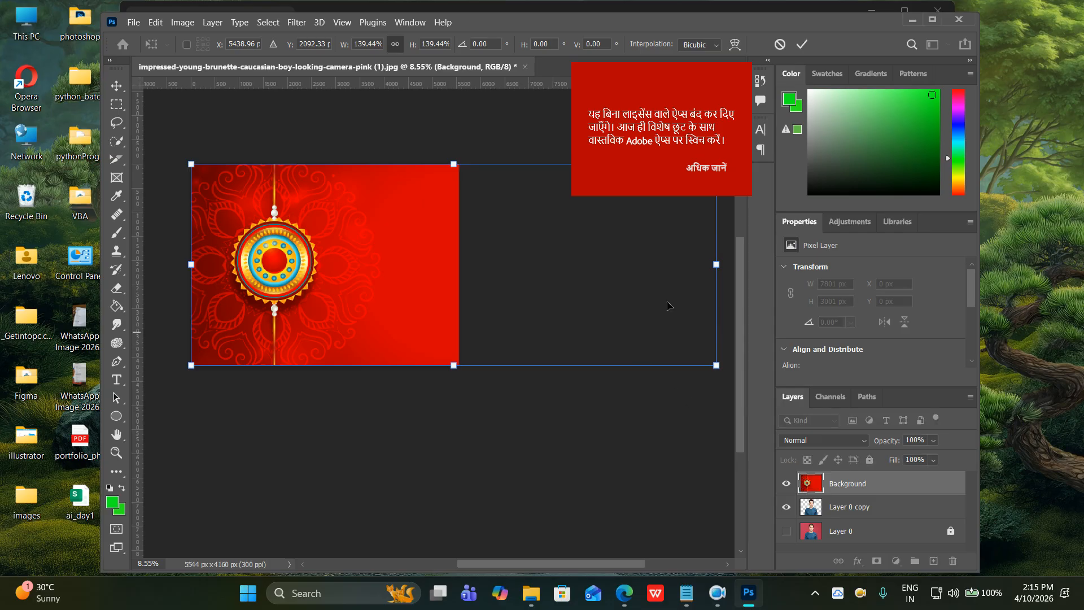
pyautogui.click(801, 44)
pyautogui.press('w')
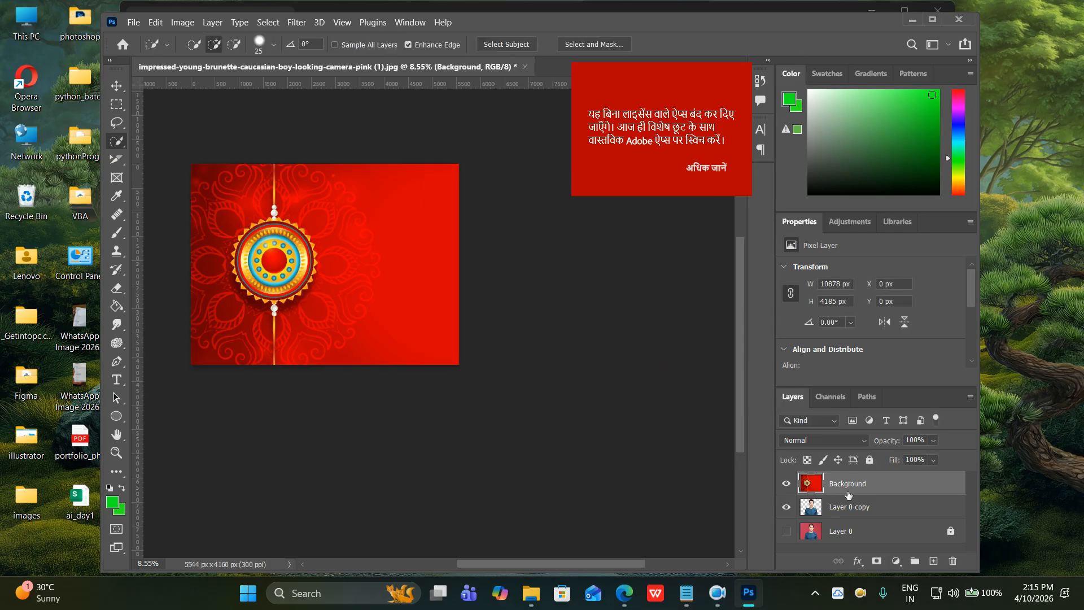
pyautogui.moveTo(848, 493); pyautogui.dragTo(846, 518)
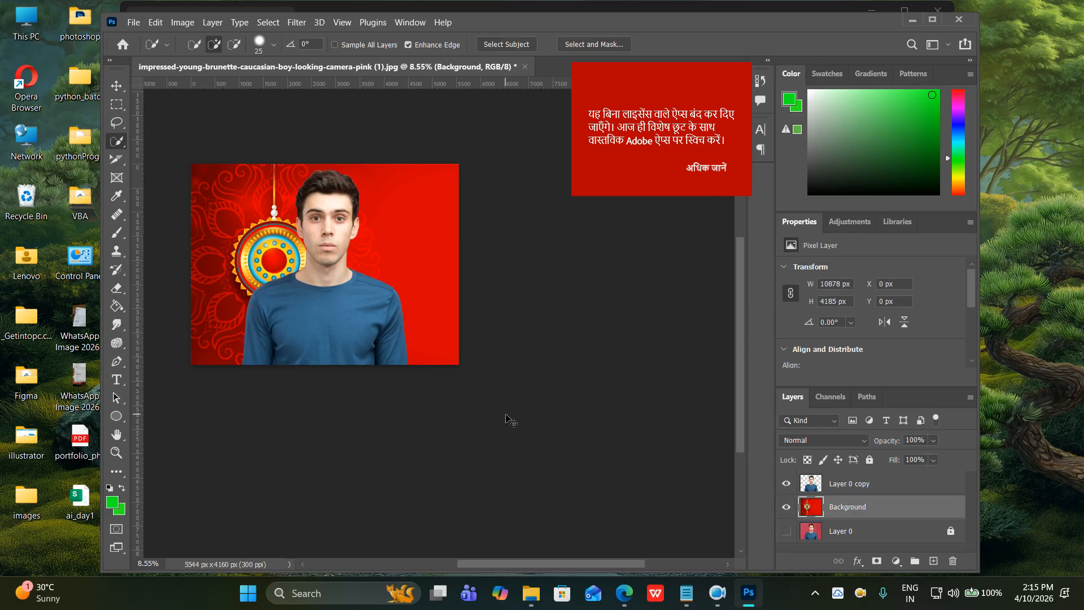
# Fit the image on screen, hide the red banner layer, and minimize Photoshop.
pyautogui.hotkey('ctrl', '0')
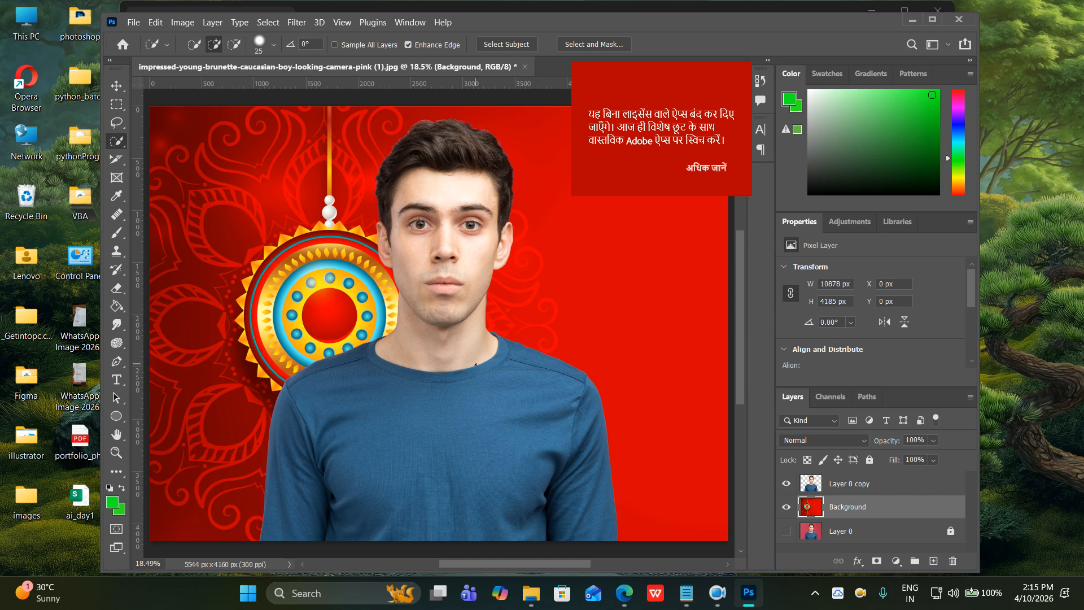
pyautogui.click(785, 507)
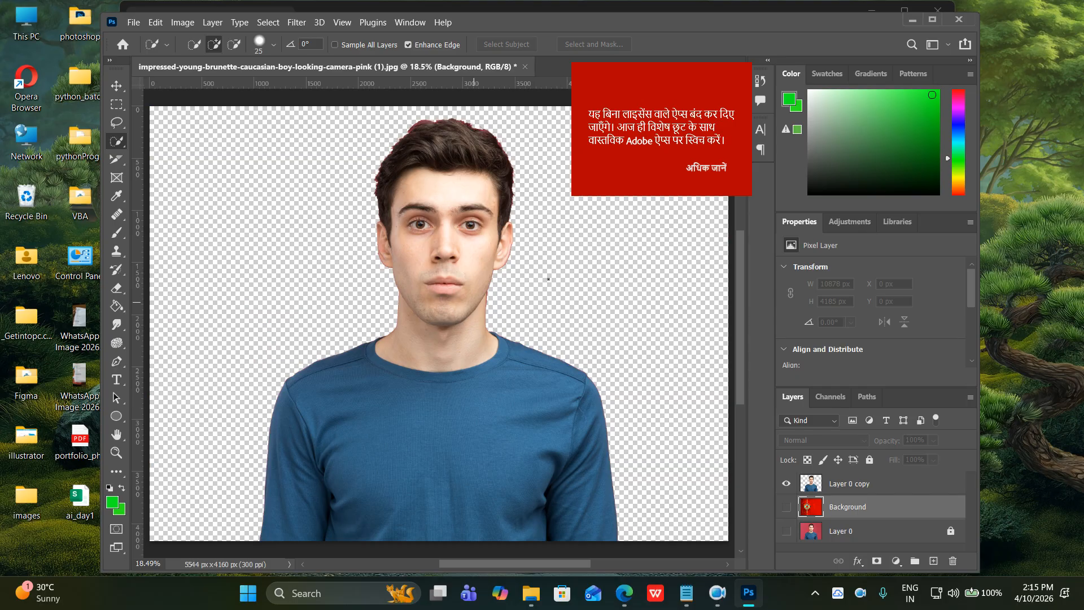
pyautogui.click(908, 21)
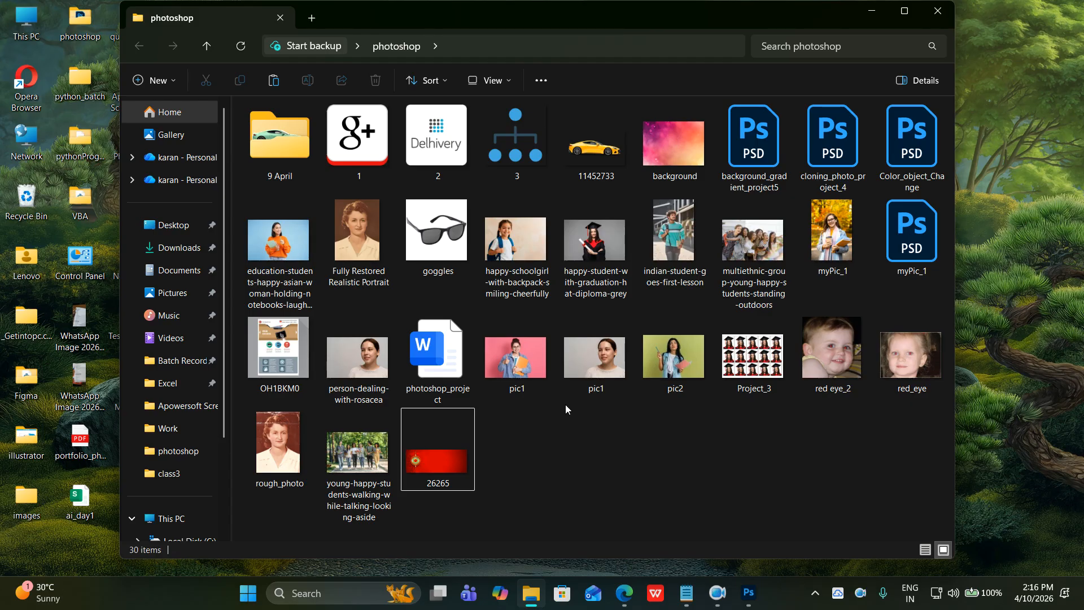
# Bring Edge forward and look through the YouTube Studio, Google Meet and Freepik tabs, scrolling the upload details.
pyautogui.moveTo(624, 590)
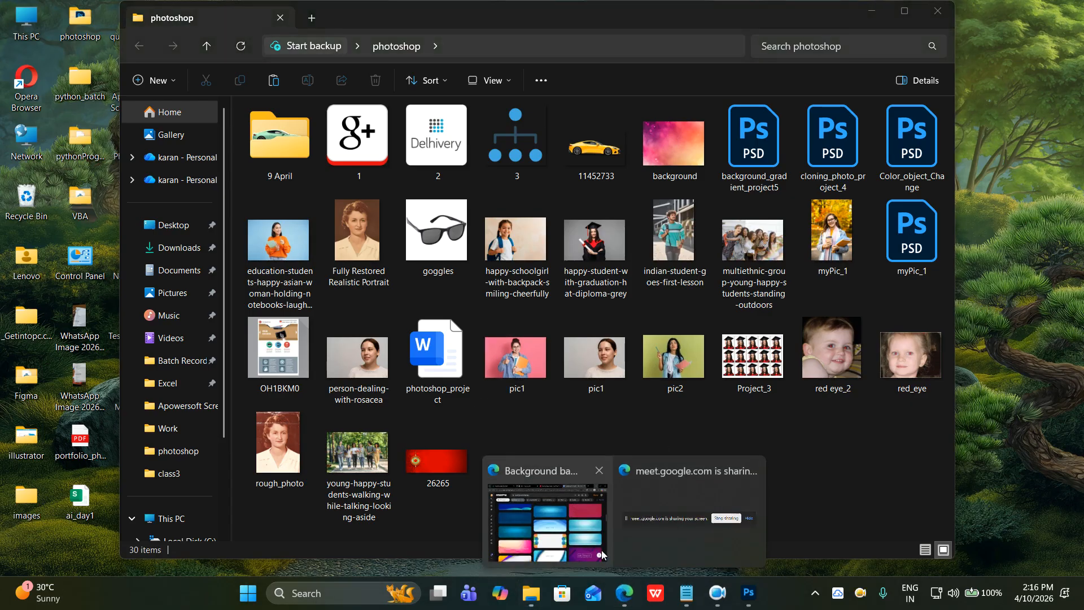
pyautogui.click(604, 557)
pyautogui.click(492, 16)
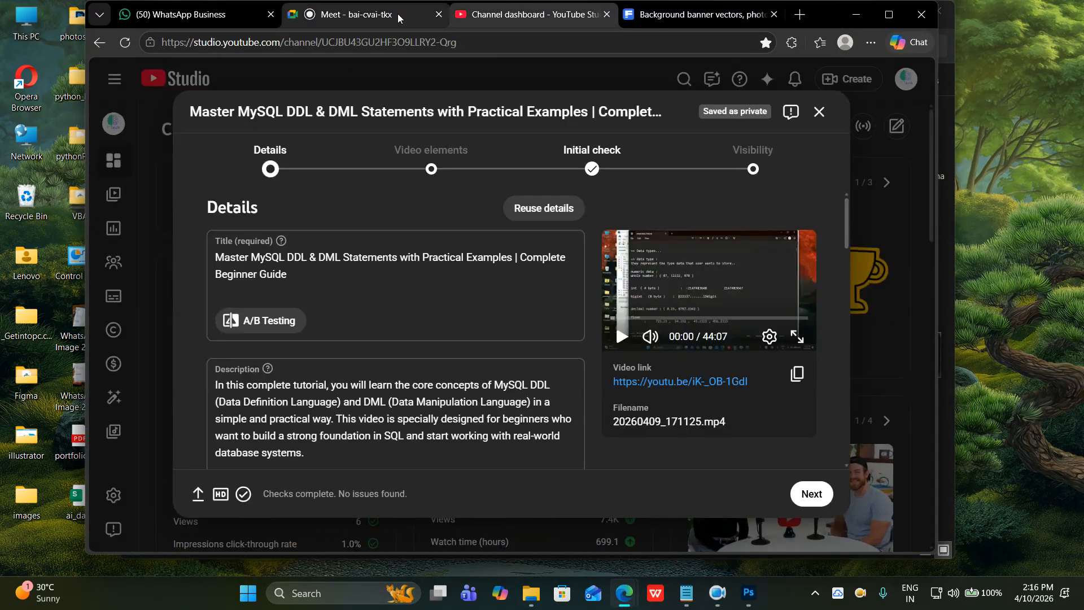
pyautogui.click(398, 13)
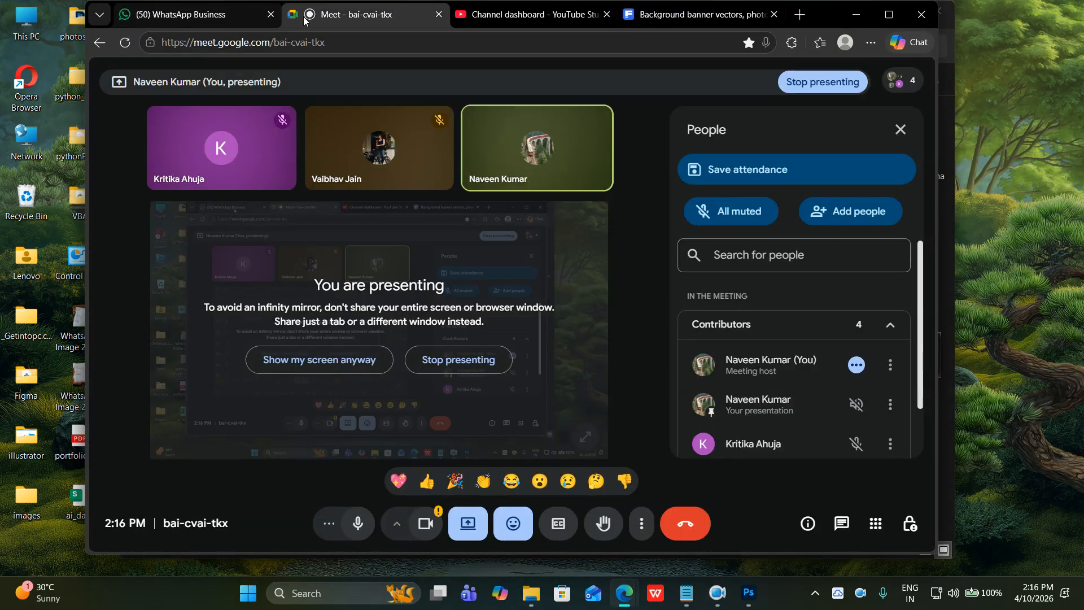
pyautogui.click(675, 17)
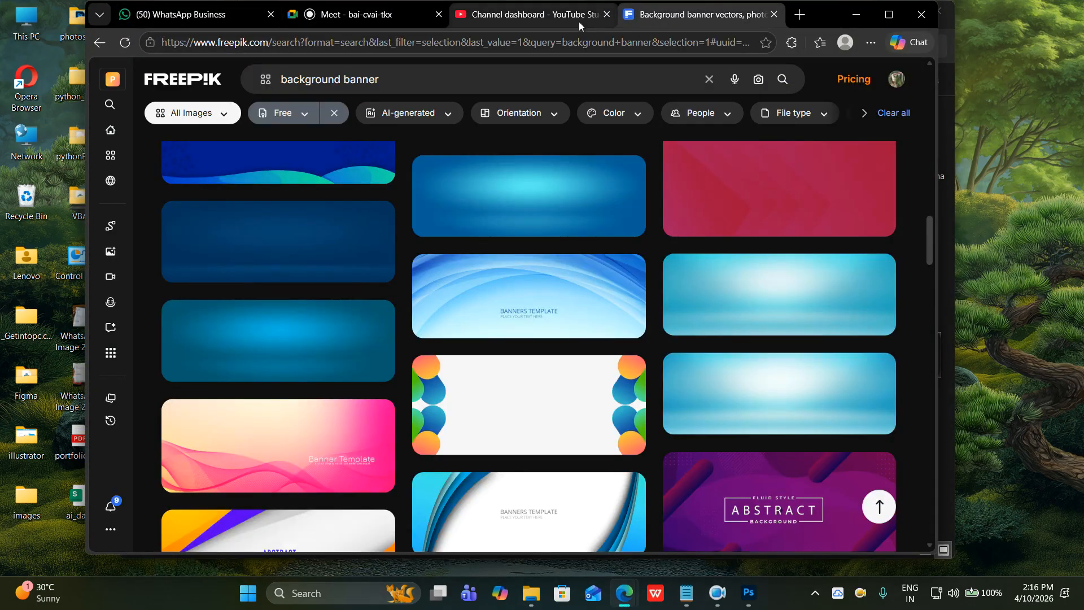
pyautogui.click(564, 18)
pyautogui.scroll(-1, 530, 345)
pyautogui.scroll(-6, 533, 354)
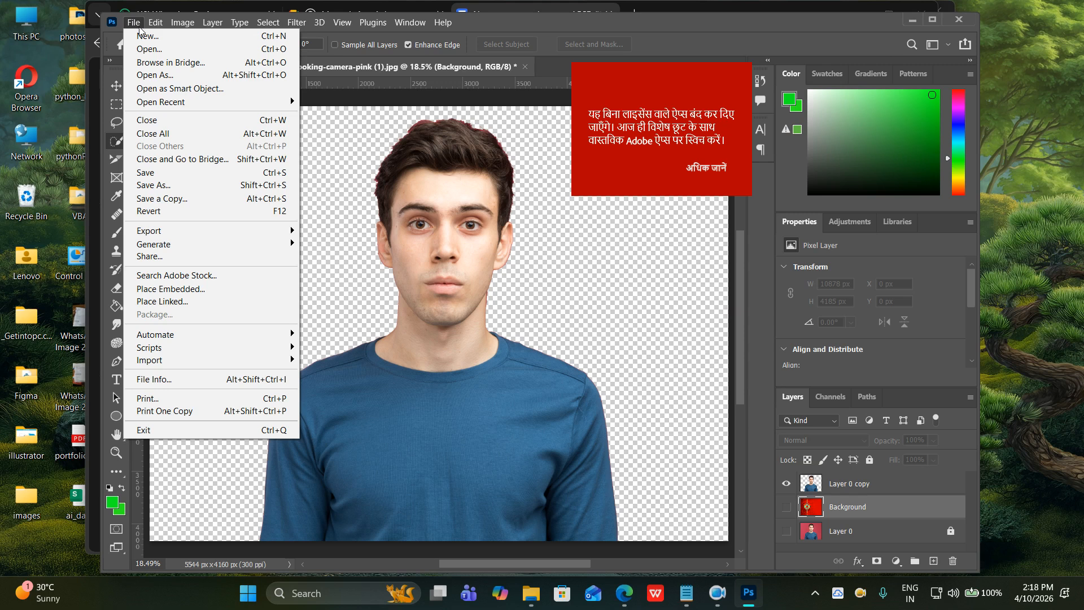
# Dismiss the File menu and briefly toggle the red rakhi background layer on and off.
pyautogui.click(452, 185)
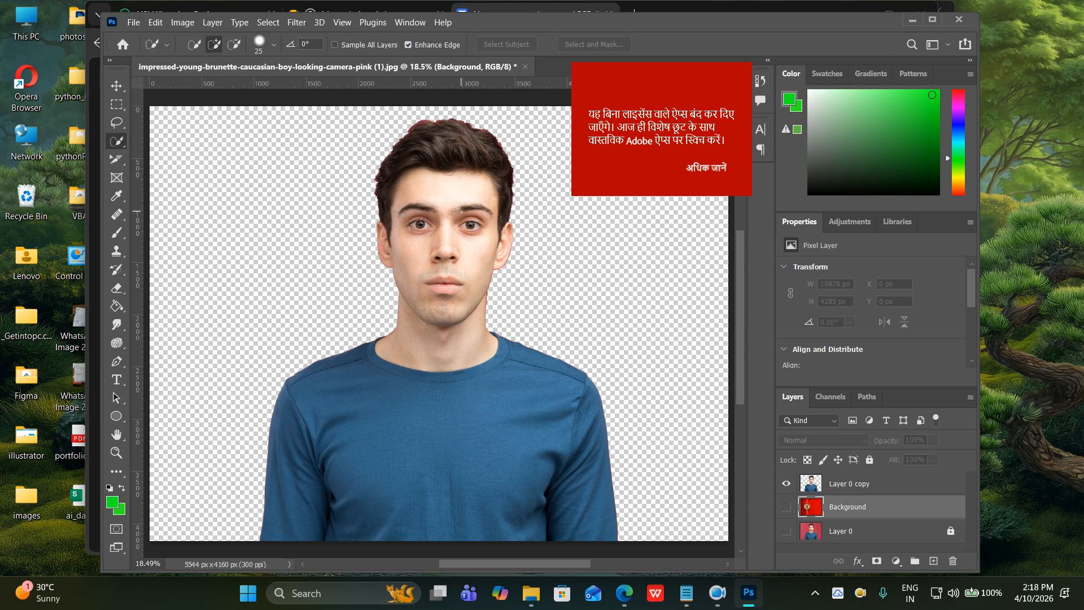
pyautogui.click(785, 506)
pyautogui.click(784, 506)
# Open the waterfall-chae-son-national-park-lampang-thailand photo from the Downloads folder via File > Open.
pyautogui.click(134, 22)
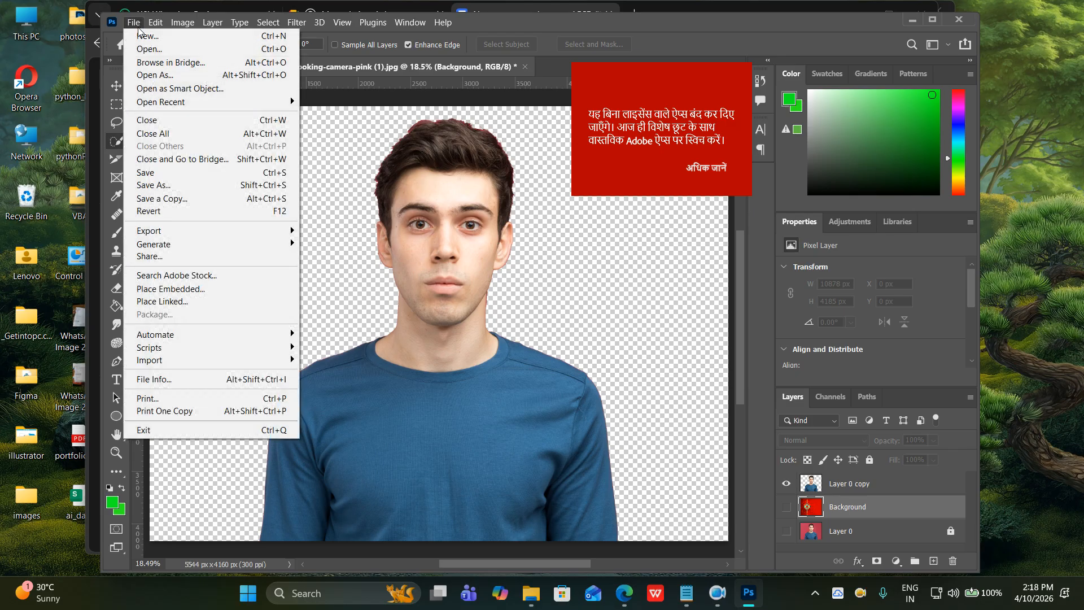
pyautogui.click(158, 49)
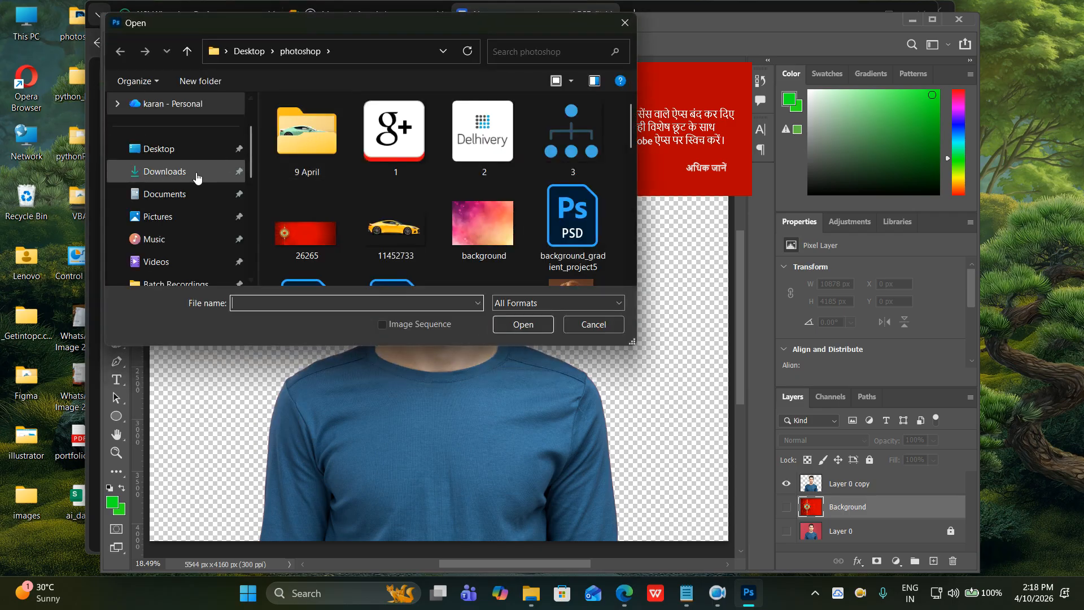
pyautogui.click(170, 171)
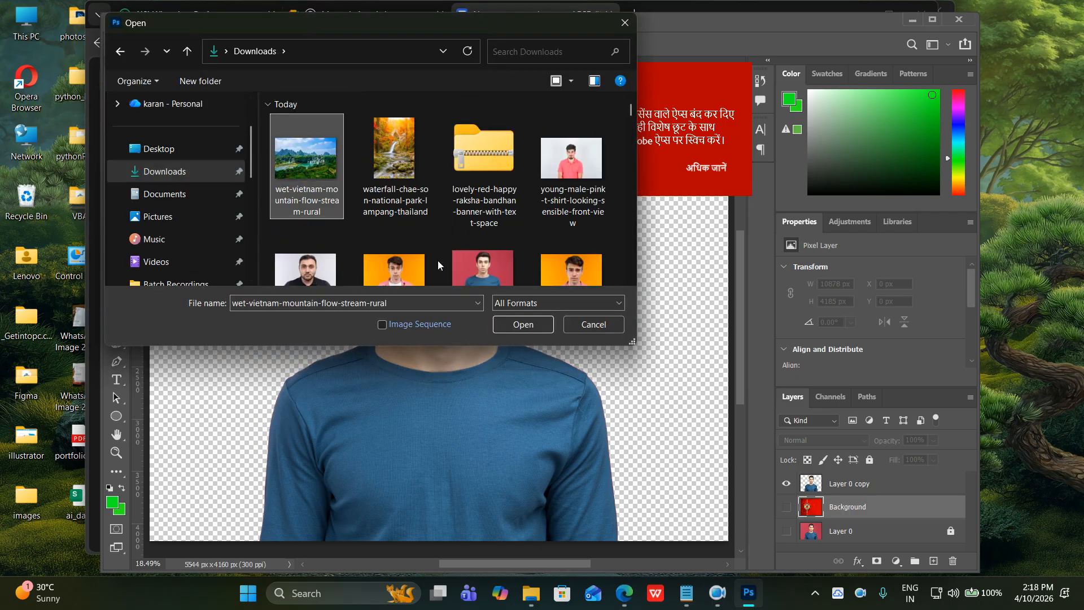
pyautogui.click(408, 177)
pyautogui.click(523, 324)
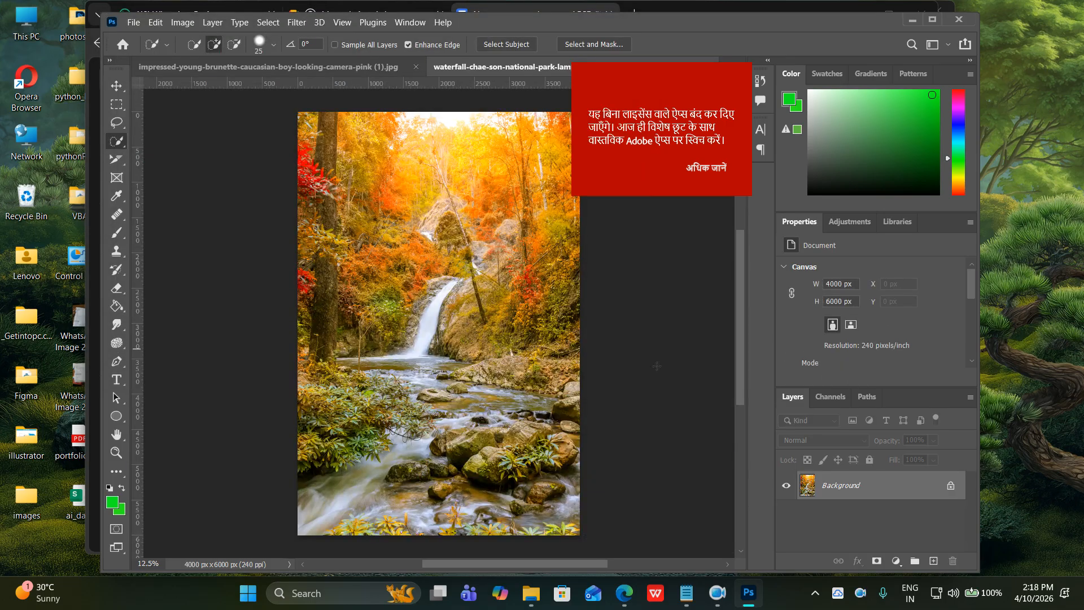
# Duplicate the waterfall Background layer into the boy's photo document.
pyautogui.rightClick(824, 488)
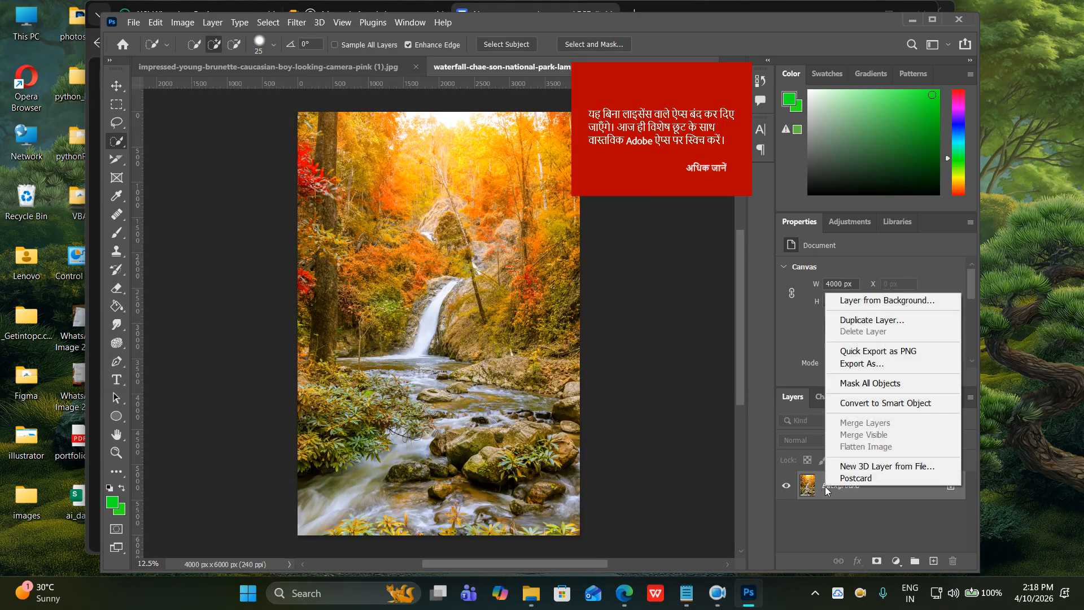
pyautogui.click(836, 324)
pyautogui.click(549, 209)
pyautogui.click(483, 230)
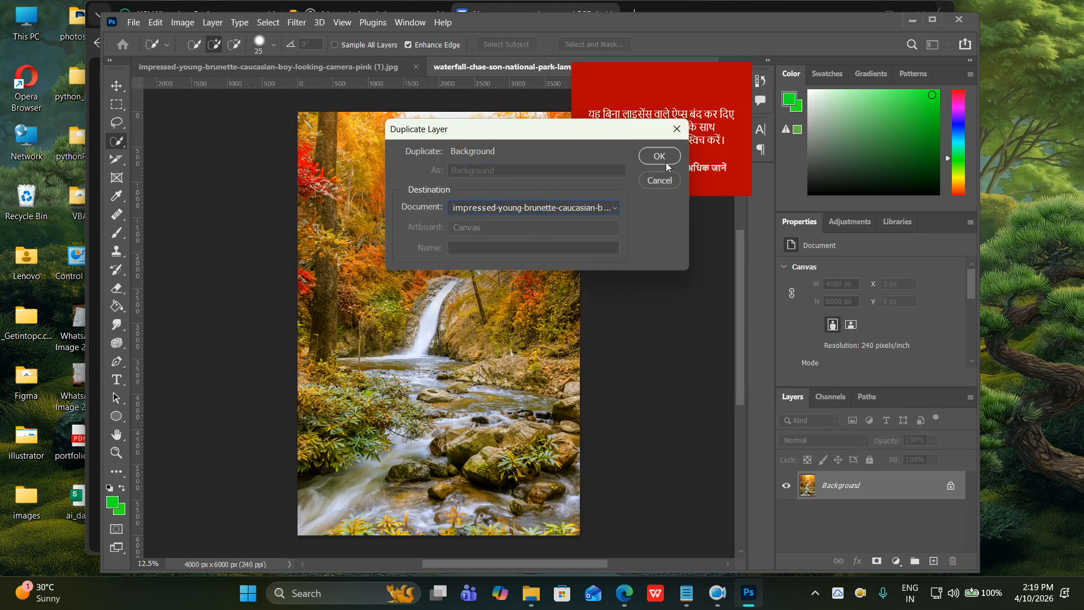
pyautogui.click(660, 158)
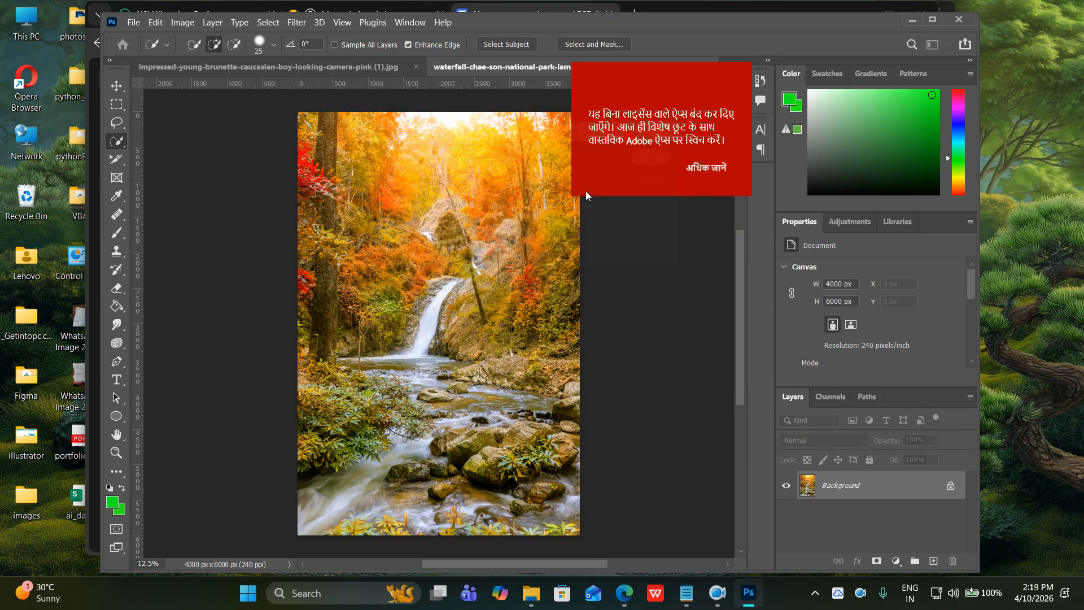
# Close the waterfall document.
pyautogui.rightClick(519, 65)
pyautogui.click(527, 98)
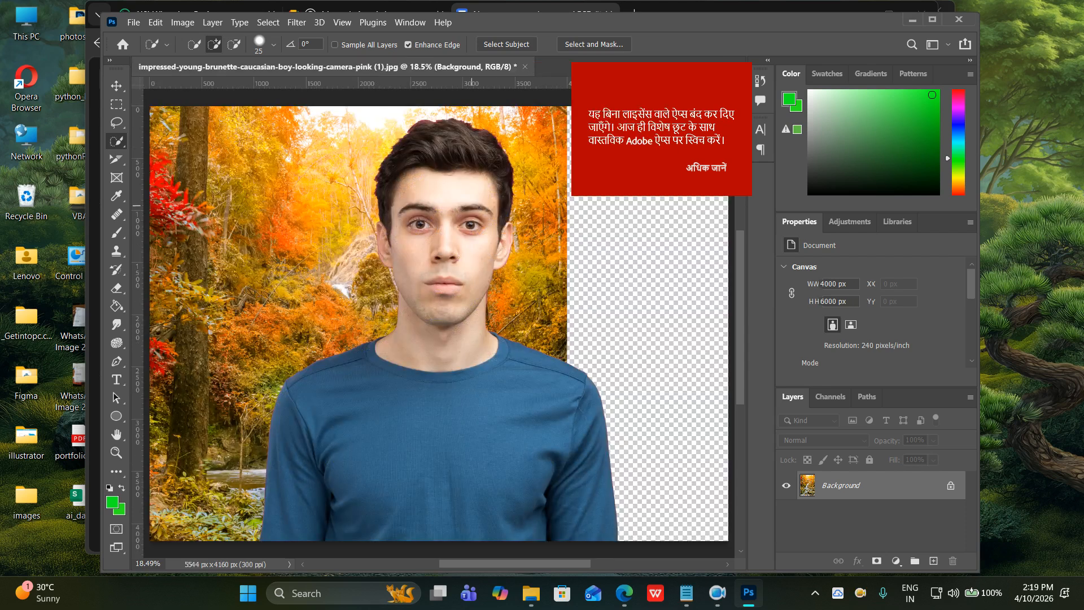
pyautogui.scroll(-3, 491, 244)
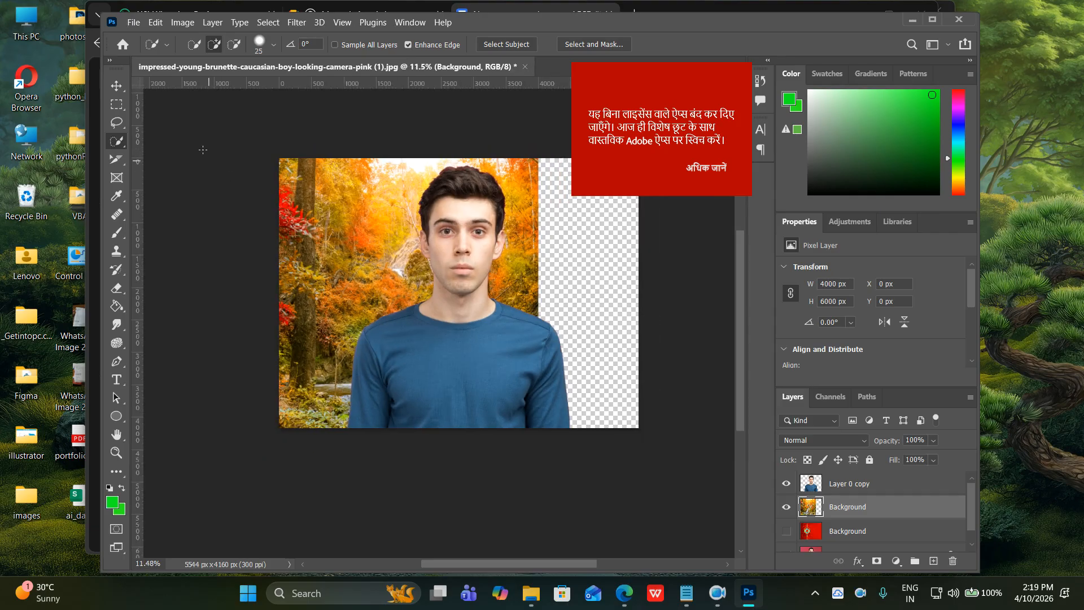
# Nudge the waterfall with the Move tool, move its layer above Layer 0 copy and hide it.
pyautogui.click(116, 86)
pyautogui.moveTo(373, 243); pyautogui.dragTo(427, 250)
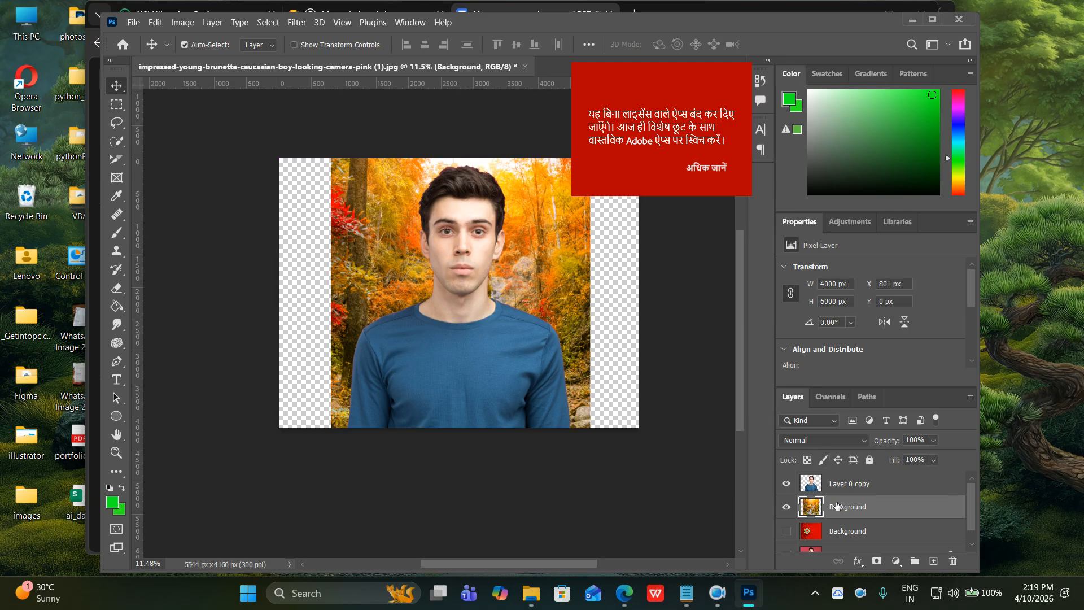
pyautogui.moveTo(836, 505)
pyautogui.mouseDown()
pyautogui.moveTo(840, 468)
pyautogui.moveTo(840, 485)
pyautogui.mouseUp()
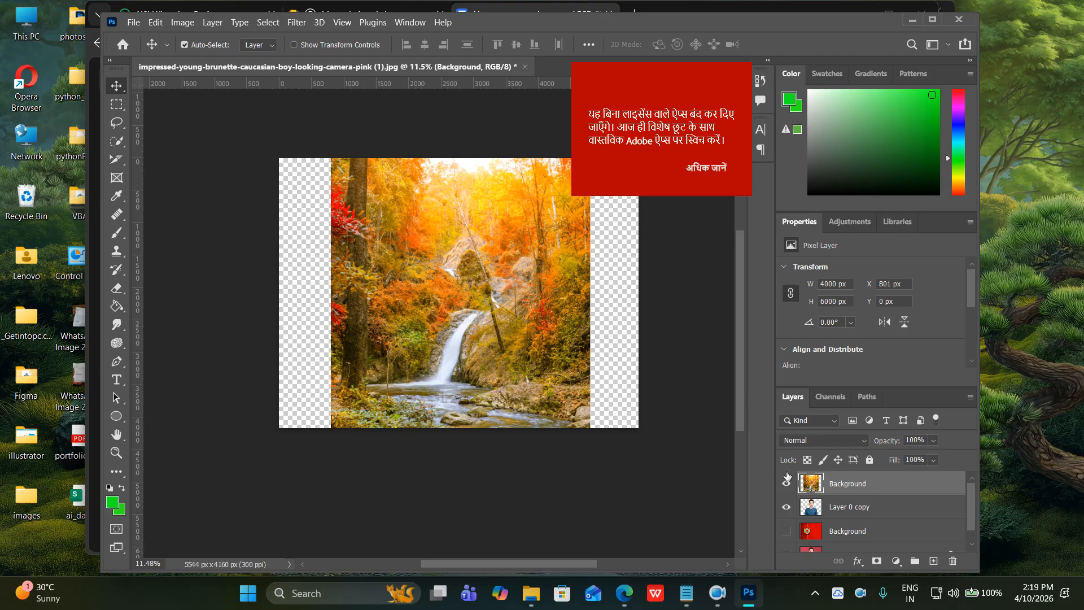
pyautogui.click(787, 484)
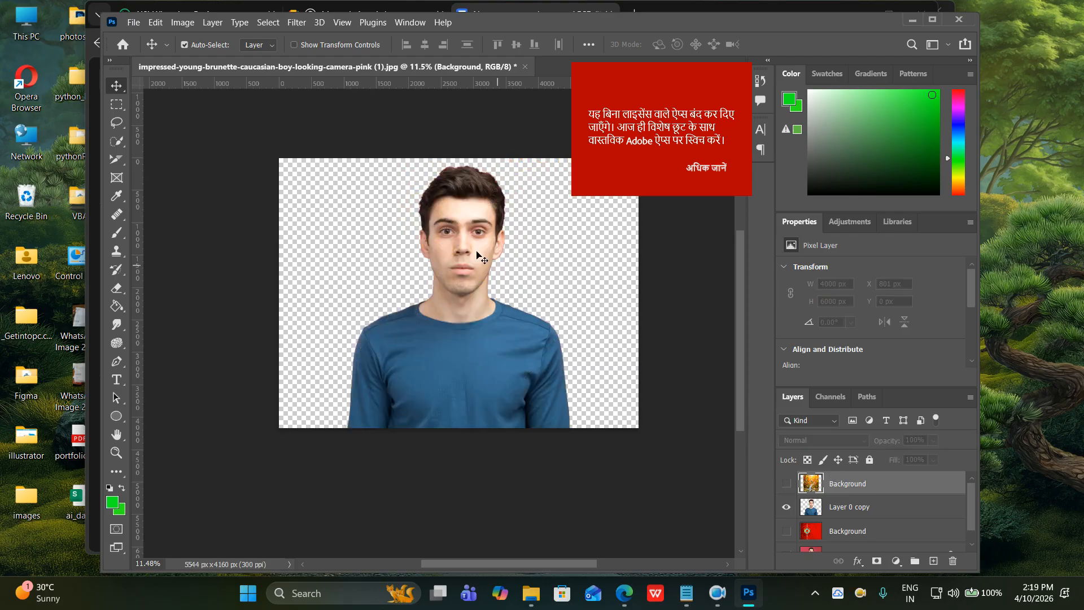
# Load Layer 0 copy's pixels as a selection and add a layer mask from it.
pyautogui.click(856, 511)
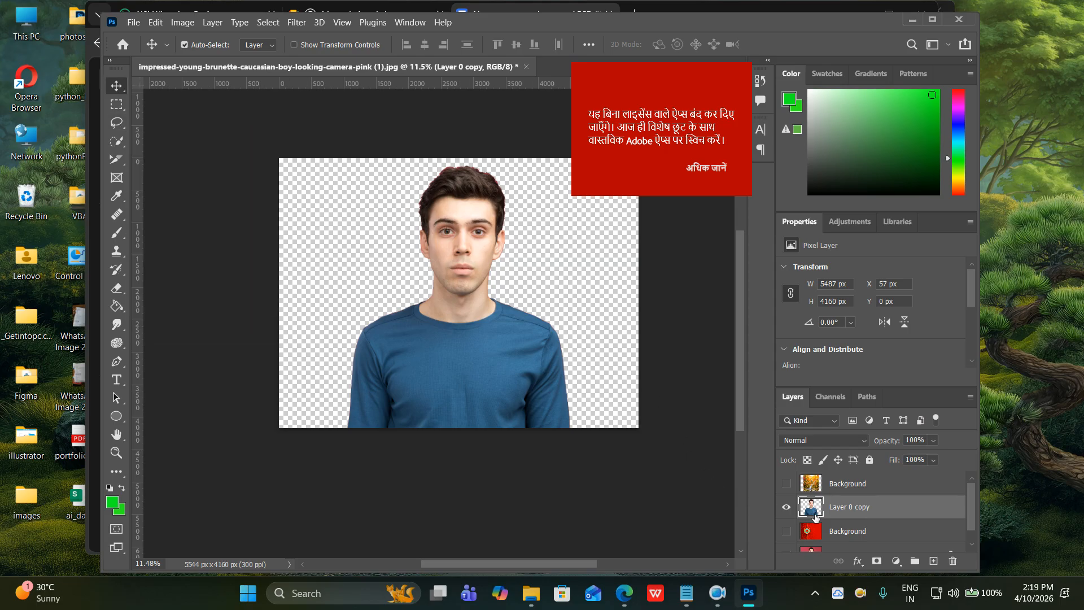
pyautogui.rightClick(816, 518)
pyautogui.click(851, 273)
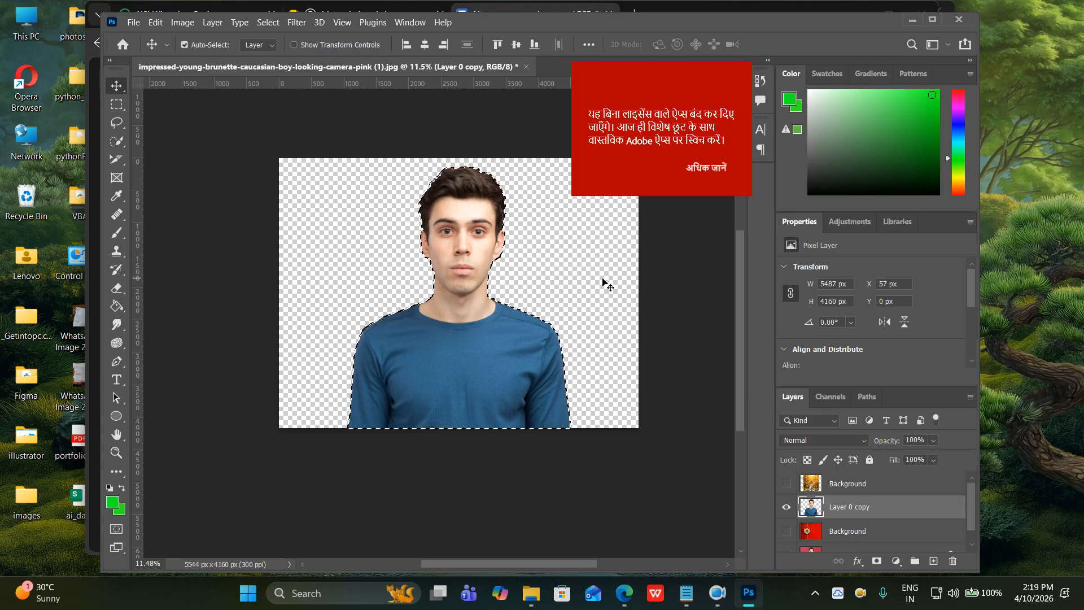
pyautogui.click(877, 561)
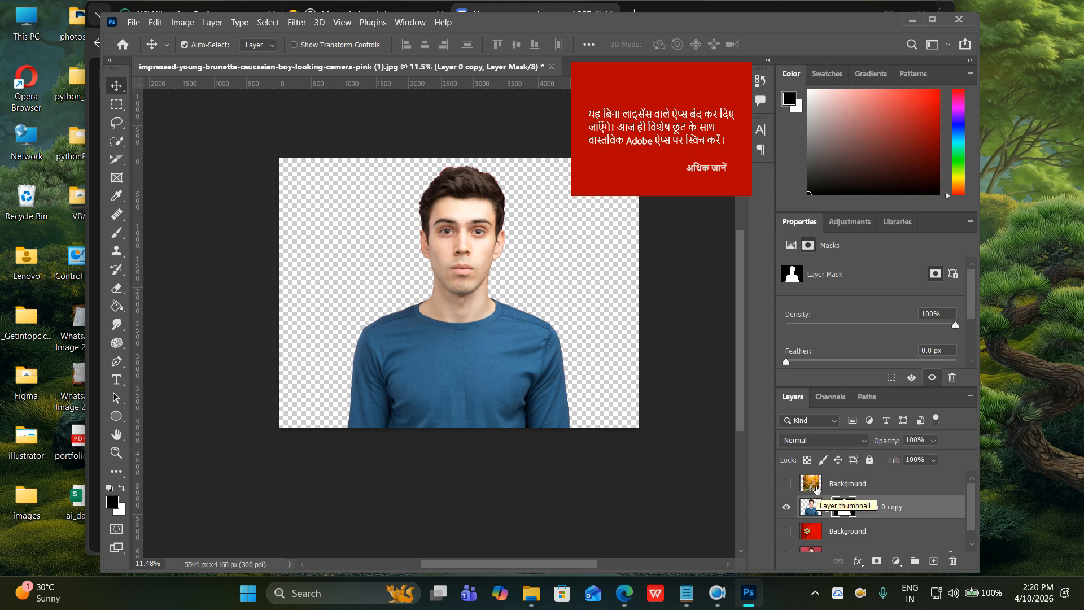
pyautogui.click(845, 494)
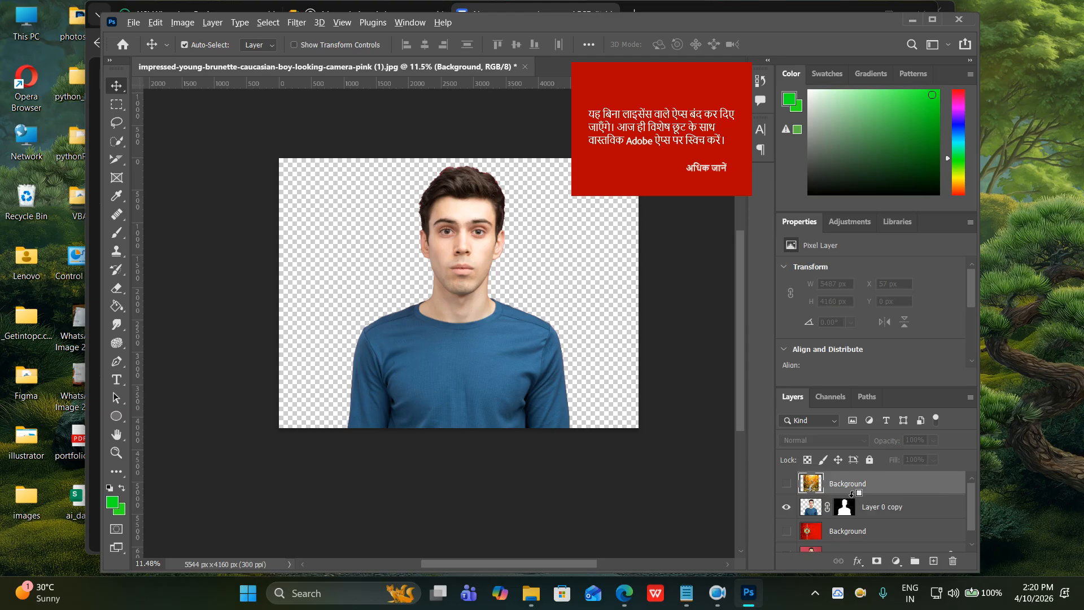
# Clip the landscape layer to Layer 0 copy, show it and the red Background, and add a mask.
pyautogui.keyDown('alt'); pyautogui.click(852, 494); pyautogui.keyUp('alt')
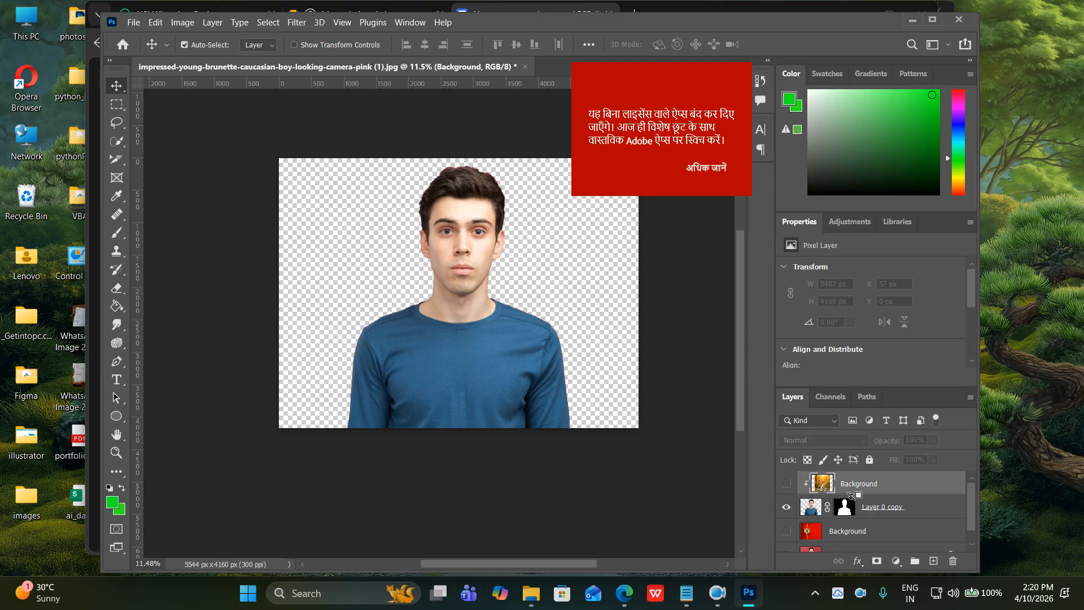
pyautogui.click(786, 484)
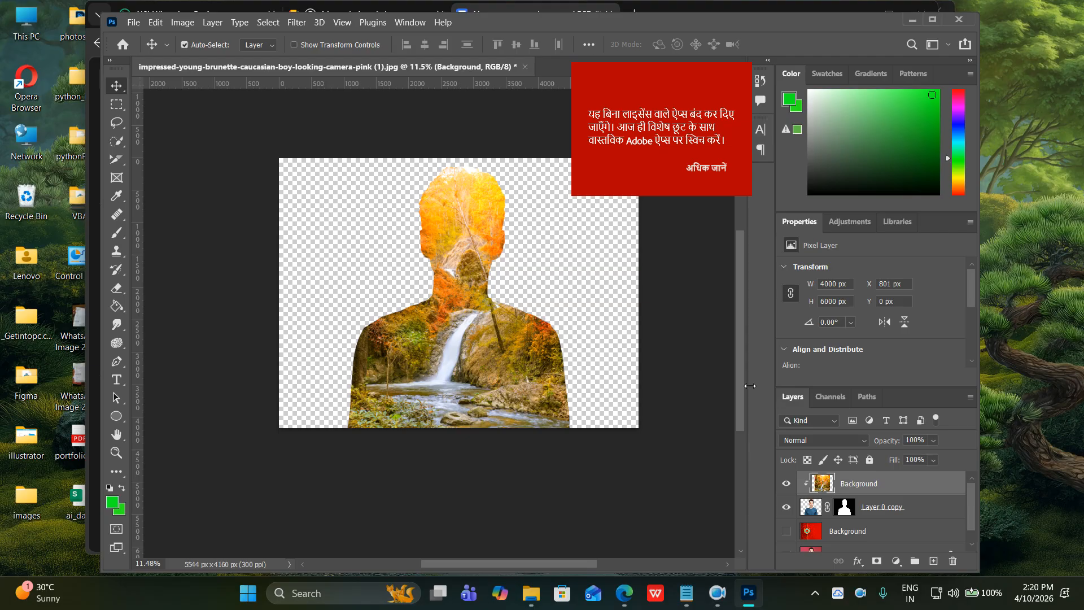
pyautogui.click(787, 531)
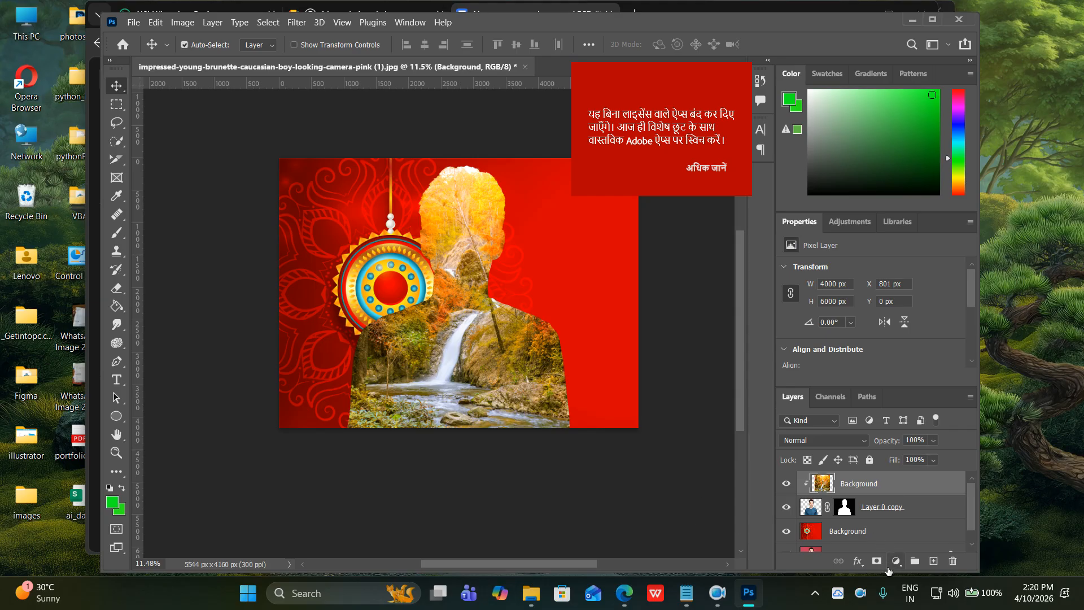
pyautogui.click(876, 560)
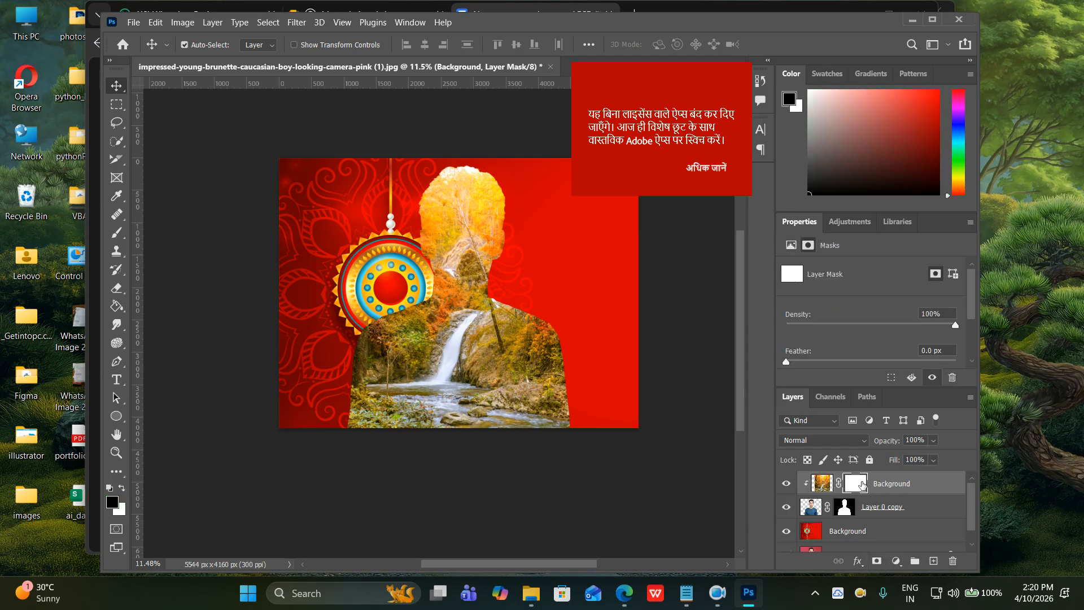
# Swap colours, take the Brush, hide the red Background and paint over the head on the landscape layer.
pyautogui.click(122, 490)
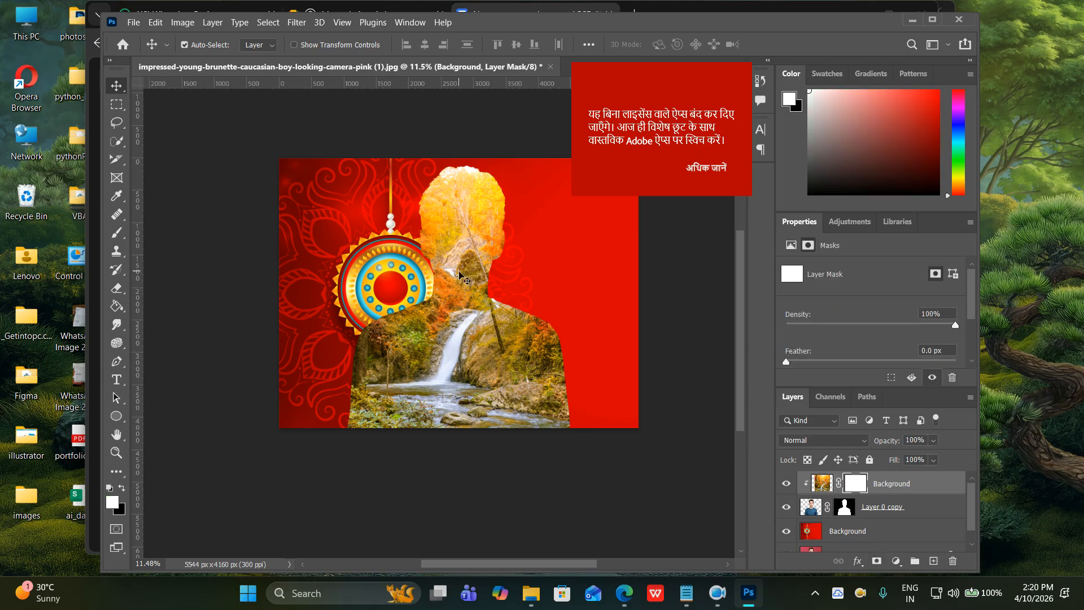
pyautogui.click(116, 232)
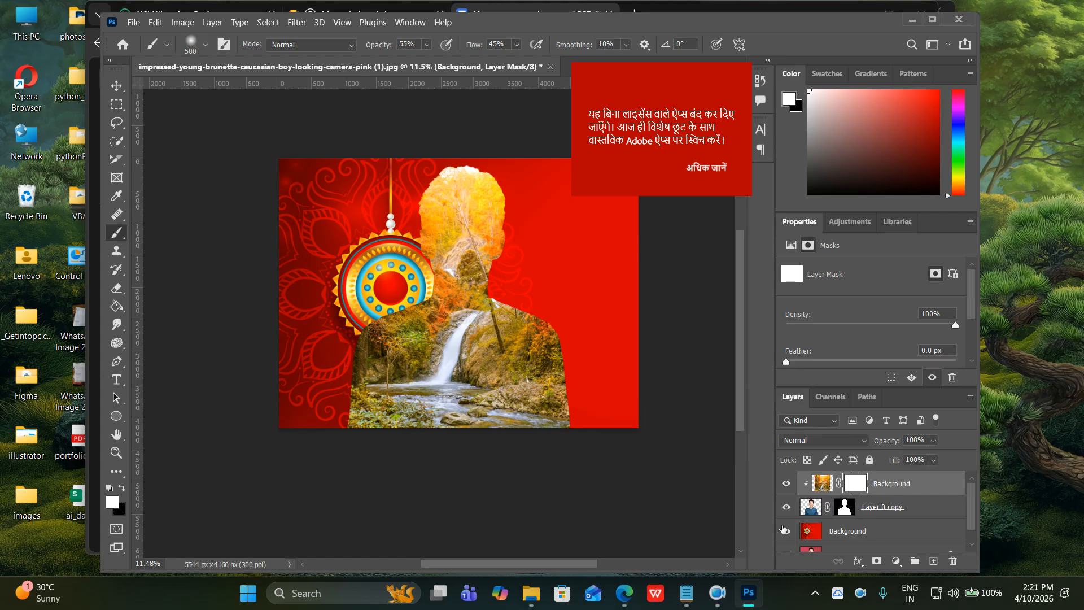
pyautogui.click(786, 531)
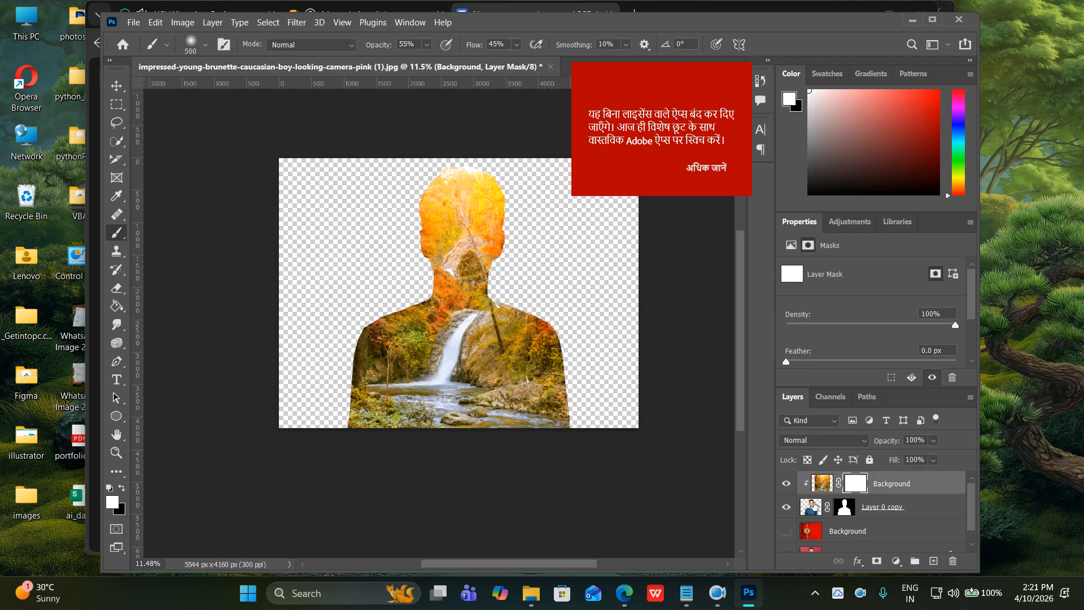
pyautogui.click(843, 511)
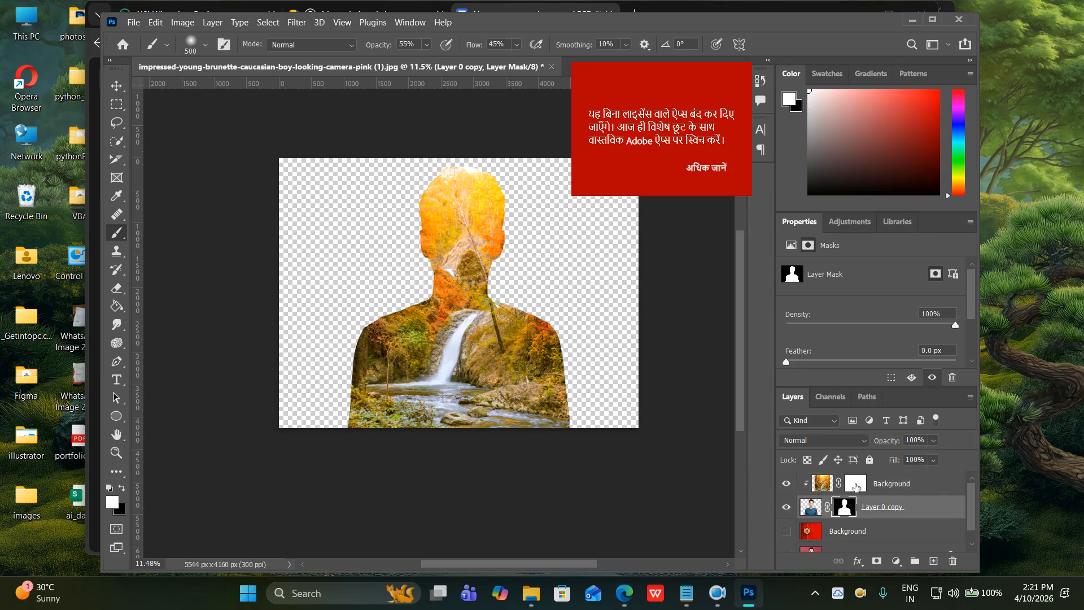
pyautogui.click(856, 487)
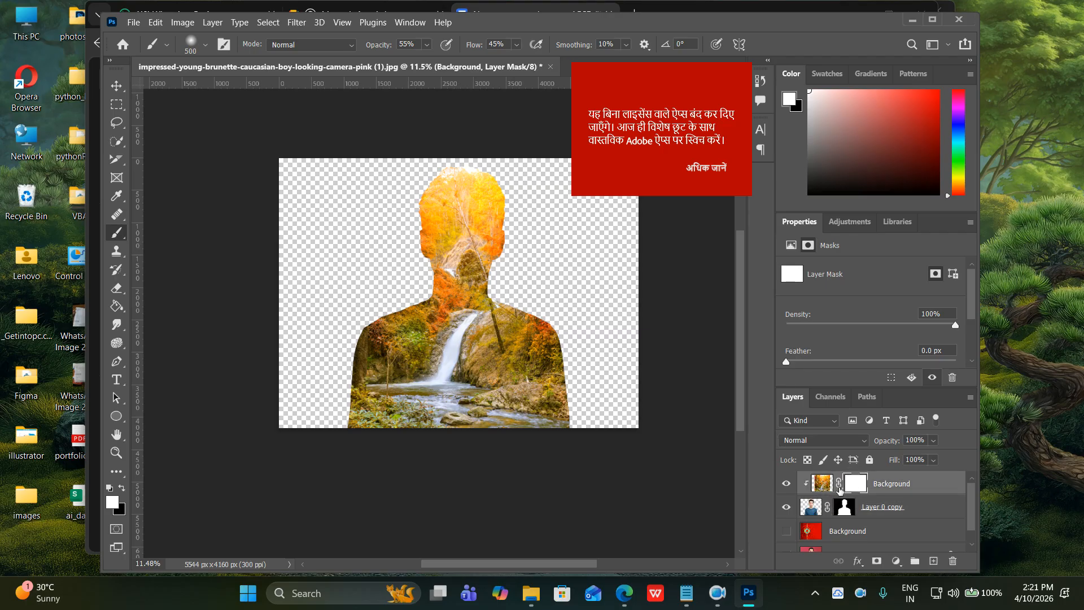
pyautogui.click(823, 484)
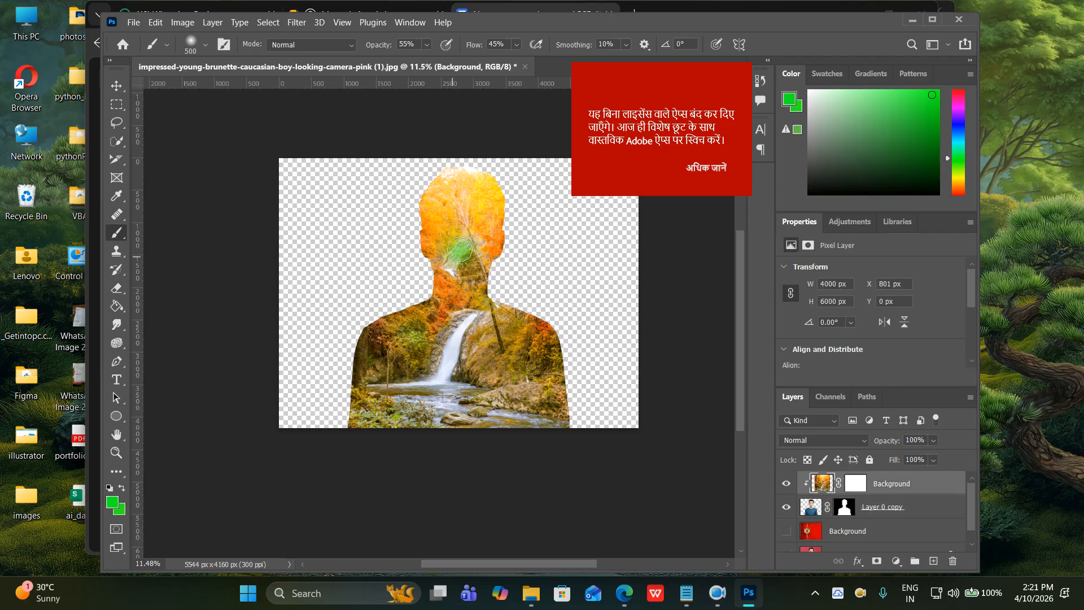
pyautogui.moveTo(465, 250)
pyautogui.mouseDown()
pyautogui.moveTo(474, 223)
pyautogui.moveTo(451, 222)
pyautogui.moveTo(460, 205)
pyautogui.moveTo(441, 205)
pyautogui.moveTo(441, 233)
pyautogui.moveTo(440, 206)
pyautogui.moveTo(464, 199)
pyautogui.moveTo(488, 245)
pyautogui.moveTo(485, 207)
pyautogui.moveTo(446, 204)
pyautogui.moveTo(469, 190)
pyautogui.moveTo(493, 207)
pyautogui.moveTo(494, 232)
pyautogui.moveTo(461, 191)
pyautogui.moveTo(427, 221)
pyautogui.moveTo(436, 257)
pyautogui.moveTo(480, 257)
pyautogui.mouseUp()
# Undo the green paint, try masking the face in black, undo it and show the red Background.
pyautogui.hotkey('ctrl', 'z')
pyautogui.click(857, 483)
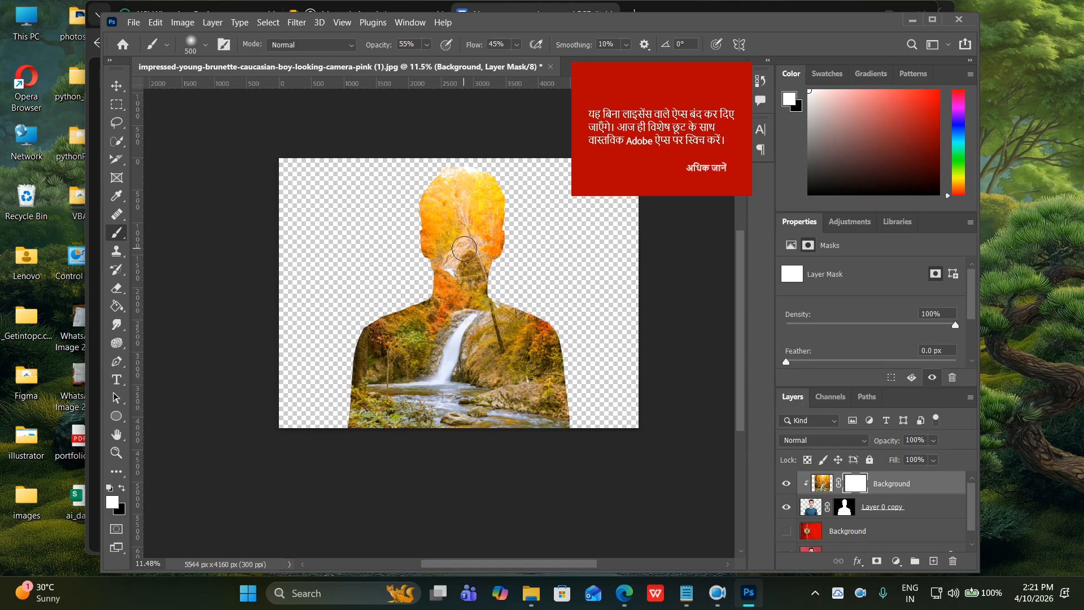
pyautogui.click(122, 489)
pyautogui.moveTo(434, 241)
pyautogui.mouseDown()
pyautogui.moveTo(480, 220)
pyautogui.moveTo(441, 246)
pyautogui.moveTo(477, 207)
pyautogui.moveTo(423, 222)
pyautogui.moveTo(444, 197)
pyautogui.moveTo(493, 174)
pyautogui.moveTo(512, 204)
pyautogui.moveTo(477, 274)
pyautogui.moveTo(413, 271)
pyautogui.moveTo(467, 256)
pyautogui.moveTo(522, 260)
pyautogui.moveTo(425, 290)
pyautogui.moveTo(396, 314)
pyautogui.moveTo(548, 304)
pyautogui.moveTo(434, 309)
pyautogui.moveTo(343, 344)
pyautogui.moveTo(531, 339)
pyautogui.moveTo(594, 354)
pyautogui.moveTo(310, 394)
pyautogui.moveTo(547, 405)
pyautogui.moveTo(628, 422)
pyautogui.moveTo(388, 427)
pyautogui.moveTo(308, 436)
pyautogui.moveTo(305, 449)
pyautogui.moveTo(467, 489)
pyautogui.moveTo(559, 438)
pyautogui.moveTo(562, 353)
pyautogui.moveTo(539, 319)
pyautogui.moveTo(523, 349)
pyautogui.moveTo(536, 443)
pyautogui.moveTo(461, 462)
pyautogui.moveTo(583, 323)
pyautogui.moveTo(539, 252)
pyautogui.moveTo(406, 231)
pyautogui.moveTo(440, 184)
pyautogui.moveTo(523, 192)
pyautogui.moveTo(552, 254)
pyautogui.moveTo(514, 213)
pyautogui.moveTo(376, 295)
pyautogui.moveTo(606, 272)
pyautogui.moveTo(631, 300)
pyautogui.moveTo(564, 293)
pyautogui.moveTo(311, 321)
pyautogui.moveTo(262, 374)
pyautogui.moveTo(646, 350)
pyautogui.moveTo(674, 372)
pyautogui.moveTo(373, 406)
pyautogui.moveTo(239, 450)
pyautogui.mouseUp()
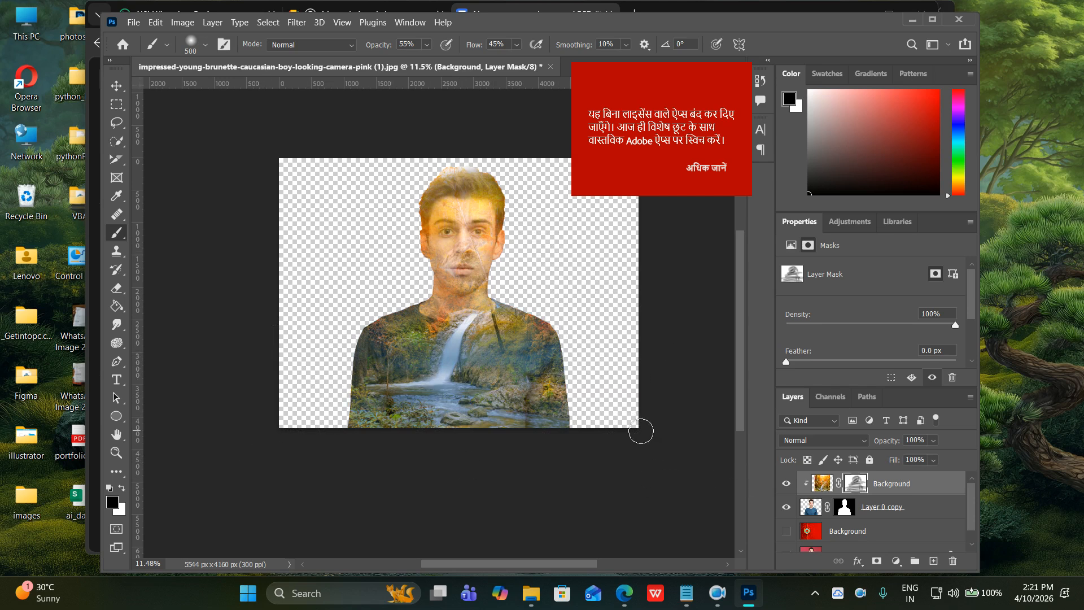
pyautogui.hotkey('ctrl', 'z')
pyautogui.hotkey('ctrl', 'z')
pyautogui.hotkey('ctrl', 'z')
pyautogui.hotkey('ctrl', 'z')
pyautogui.hotkey('ctrl', 'z')
pyautogui.hotkey('ctrl', 'z')
pyautogui.hotkey('ctrl', 'z')
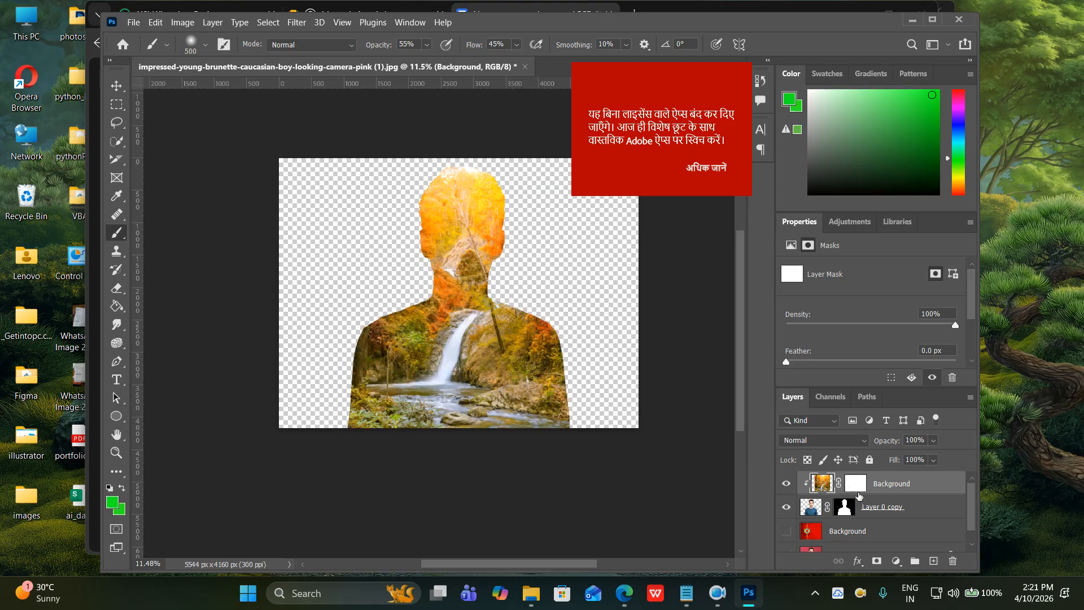
pyautogui.click(856, 484)
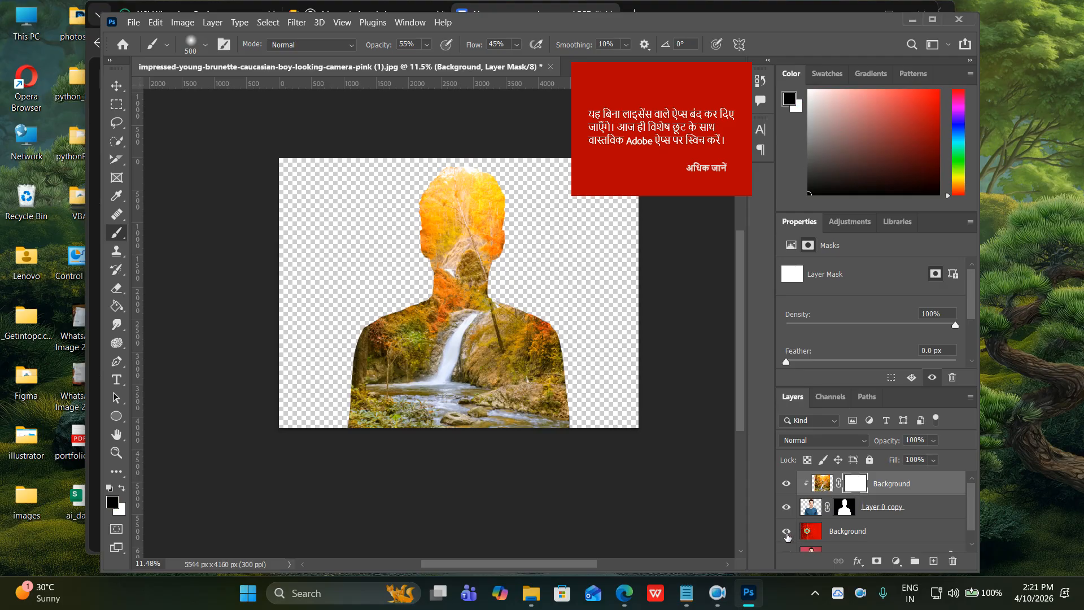
pyautogui.click(786, 533)
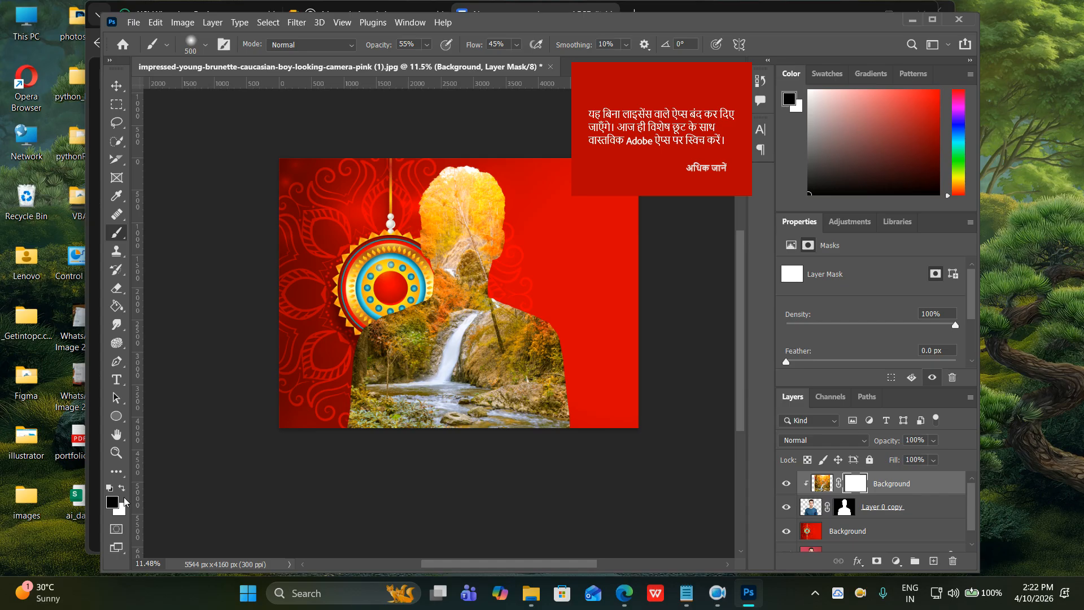
# Paint the landscape mask at 100% over the head and face, then at 39% over the body.
pyautogui.moveTo(445, 181)
pyautogui.mouseDown()
pyautogui.moveTo(466, 172)
pyautogui.moveTo(452, 181)
pyautogui.moveTo(488, 186)
pyautogui.moveTo(416, 198)
pyautogui.moveTo(417, 210)
pyautogui.moveTo(455, 217)
pyautogui.moveTo(511, 196)
pyautogui.moveTo(479, 192)
pyautogui.moveTo(471, 217)
pyautogui.moveTo(500, 217)
pyautogui.moveTo(419, 232)
pyautogui.mouseUp()
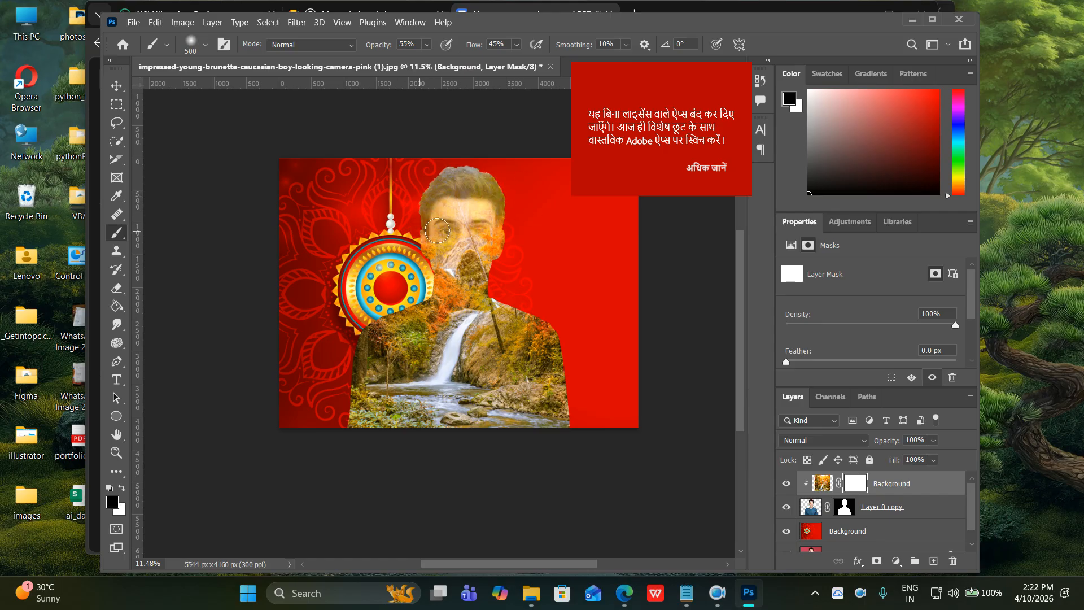
pyautogui.moveTo(435, 61); pyautogui.dragTo(506, 68)
pyautogui.moveTo(458, 187)
pyautogui.mouseDown()
pyautogui.moveTo(436, 196)
pyautogui.moveTo(451, 177)
pyautogui.moveTo(482, 174)
pyautogui.moveTo(442, 183)
pyautogui.moveTo(525, 196)
pyautogui.moveTo(485, 192)
pyautogui.moveTo(500, 191)
pyautogui.moveTo(437, 207)
pyautogui.moveTo(452, 183)
pyautogui.moveTo(415, 216)
pyautogui.moveTo(470, 213)
pyautogui.moveTo(460, 206)
pyautogui.moveTo(506, 233)
pyautogui.moveTo(458, 226)
pyautogui.moveTo(498, 230)
pyautogui.moveTo(406, 243)
pyautogui.moveTo(442, 237)
pyautogui.moveTo(440, 251)
pyautogui.moveTo(406, 248)
pyautogui.moveTo(503, 242)
pyautogui.moveTo(448, 235)
pyautogui.moveTo(504, 253)
pyautogui.moveTo(442, 257)
pyautogui.moveTo(477, 267)
pyautogui.moveTo(419, 264)
pyautogui.moveTo(476, 284)
pyautogui.moveTo(440, 280)
pyautogui.moveTo(492, 277)
pyautogui.moveTo(441, 283)
pyautogui.moveTo(489, 285)
pyautogui.moveTo(420, 277)
pyautogui.moveTo(503, 283)
pyautogui.mouseUp()
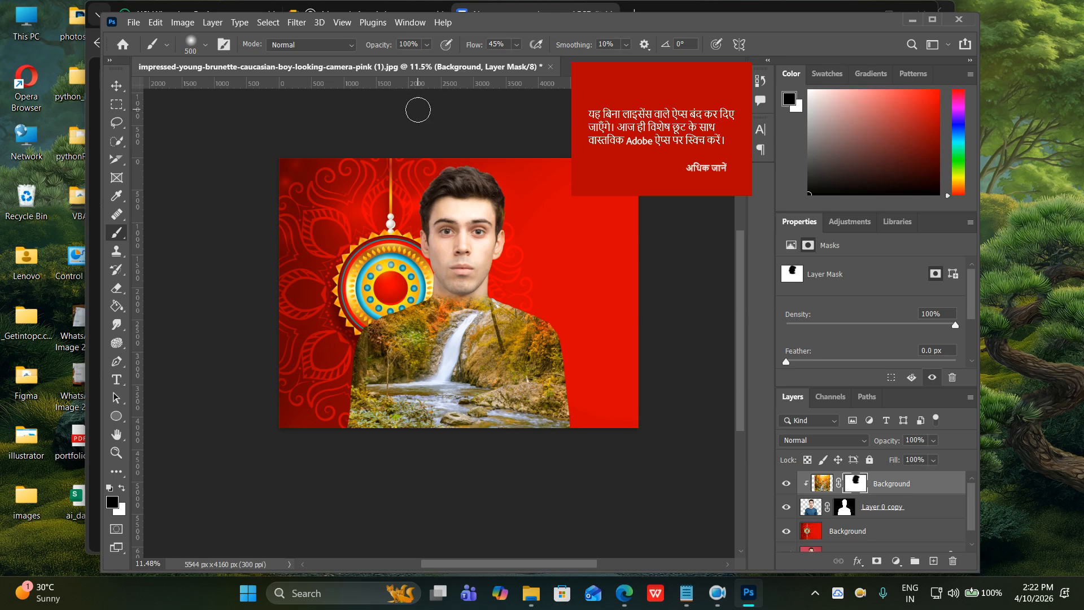
pyautogui.click(427, 44)
pyautogui.moveTo(442, 61); pyautogui.dragTo(401, 61)
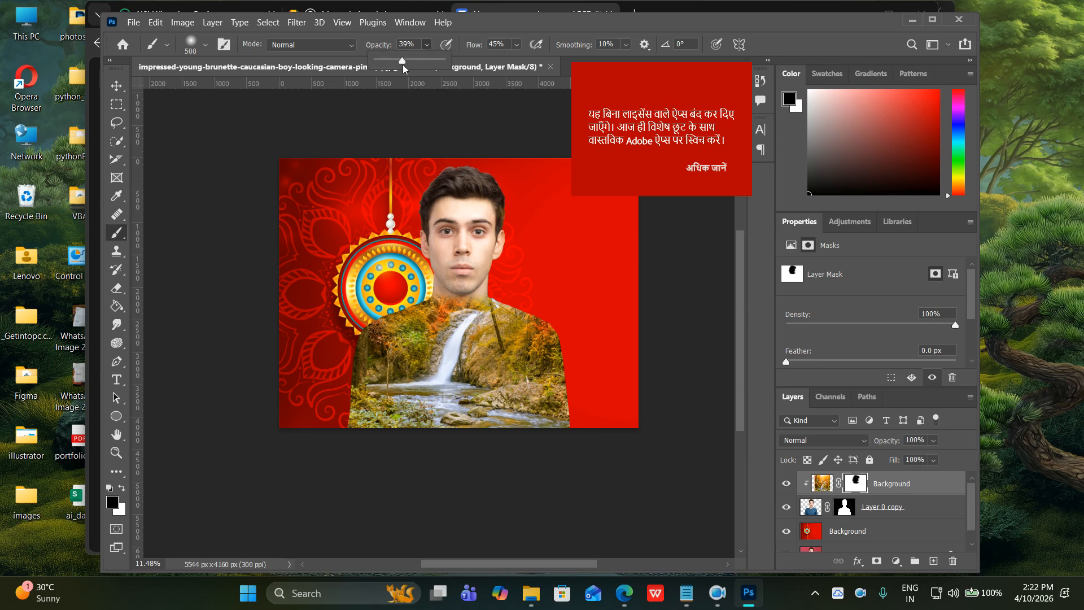
pyautogui.click(417, 367)
pyautogui.moveTo(388, 325)
pyautogui.mouseDown()
pyautogui.moveTo(445, 303)
pyautogui.moveTo(328, 381)
pyautogui.moveTo(452, 356)
pyautogui.moveTo(357, 378)
pyautogui.moveTo(365, 407)
pyautogui.moveTo(559, 441)
pyautogui.moveTo(320, 413)
pyautogui.moveTo(537, 429)
pyautogui.moveTo(601, 421)
pyautogui.moveTo(390, 381)
pyautogui.moveTo(574, 380)
pyautogui.moveTo(388, 346)
pyautogui.moveTo(415, 328)
pyautogui.moveTo(490, 316)
pyautogui.mouseUp()
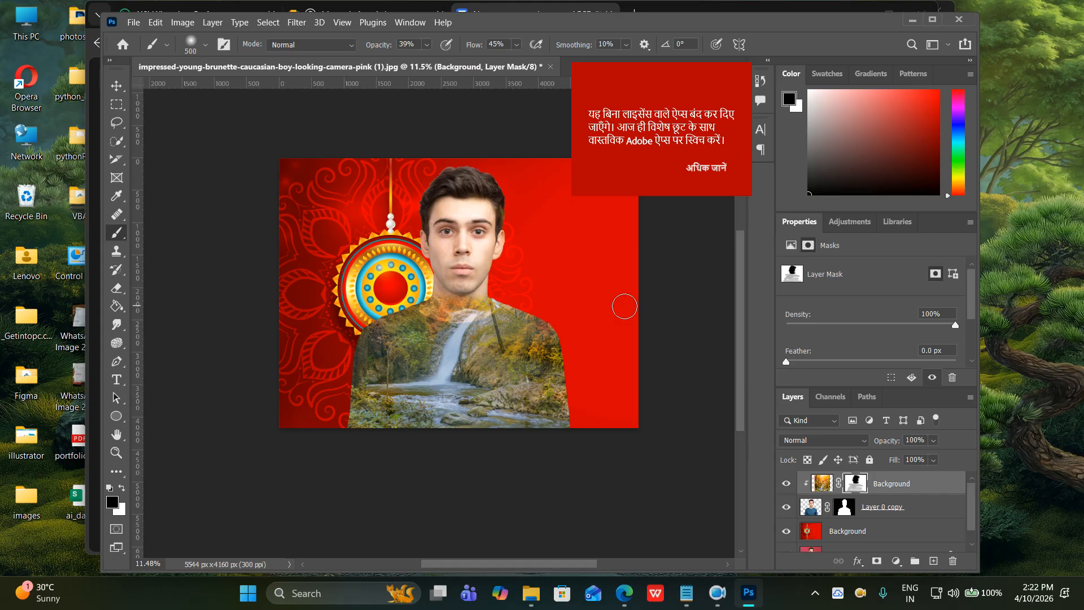
# Start Save As, browse to Desktop\photoshop and create a new folder named '10 april'.
pyautogui.click(133, 22)
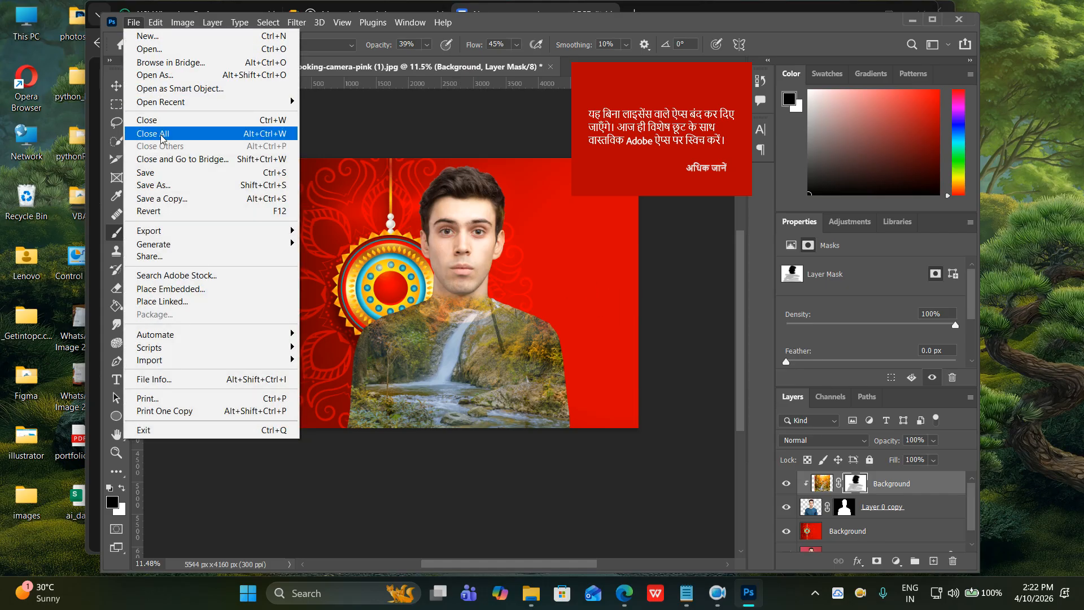
pyautogui.click(159, 174)
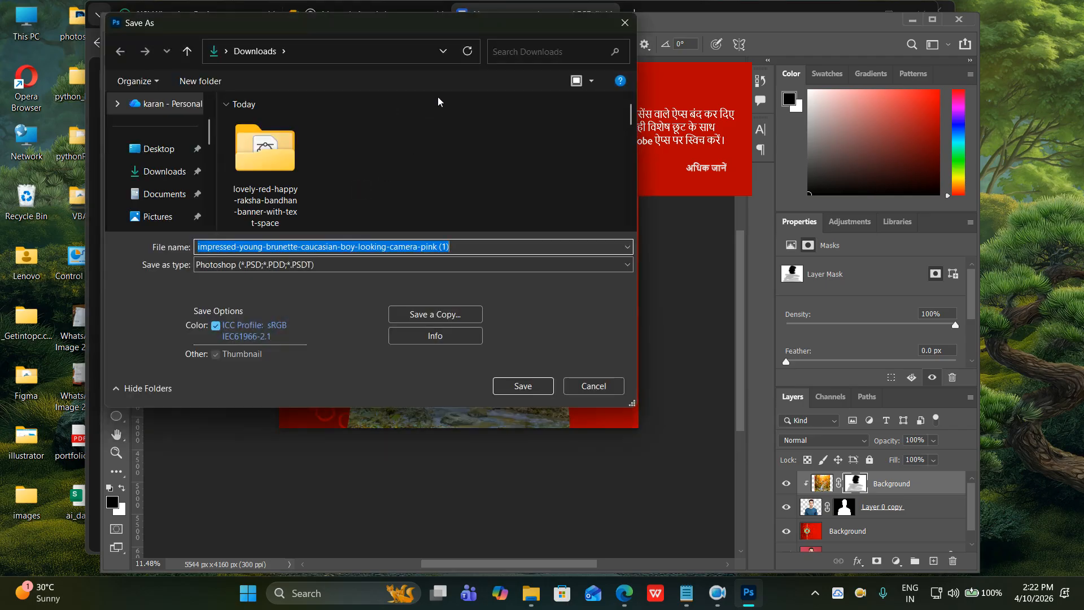
pyautogui.moveTo(433, 23); pyautogui.dragTo(557, 79)
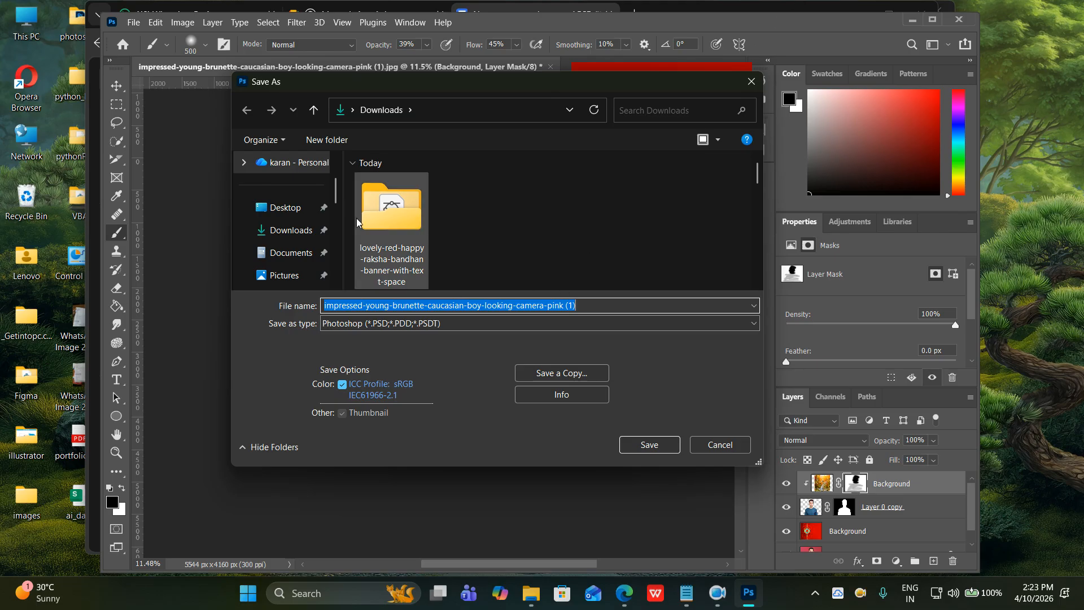
pyautogui.click(278, 209)
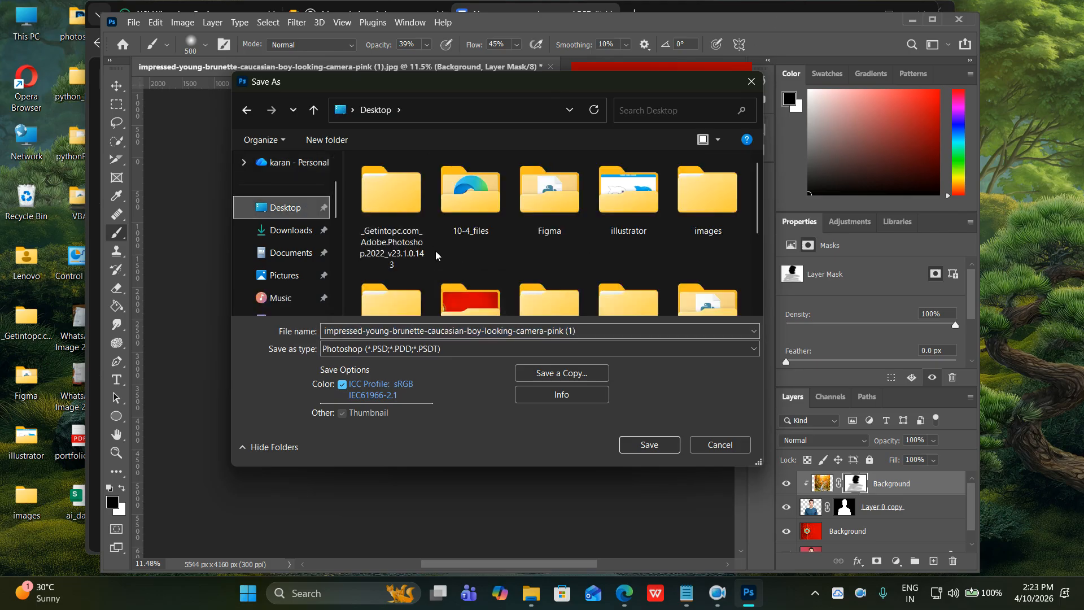
pyautogui.scroll(-1, 395, 265)
pyautogui.click(474, 276)
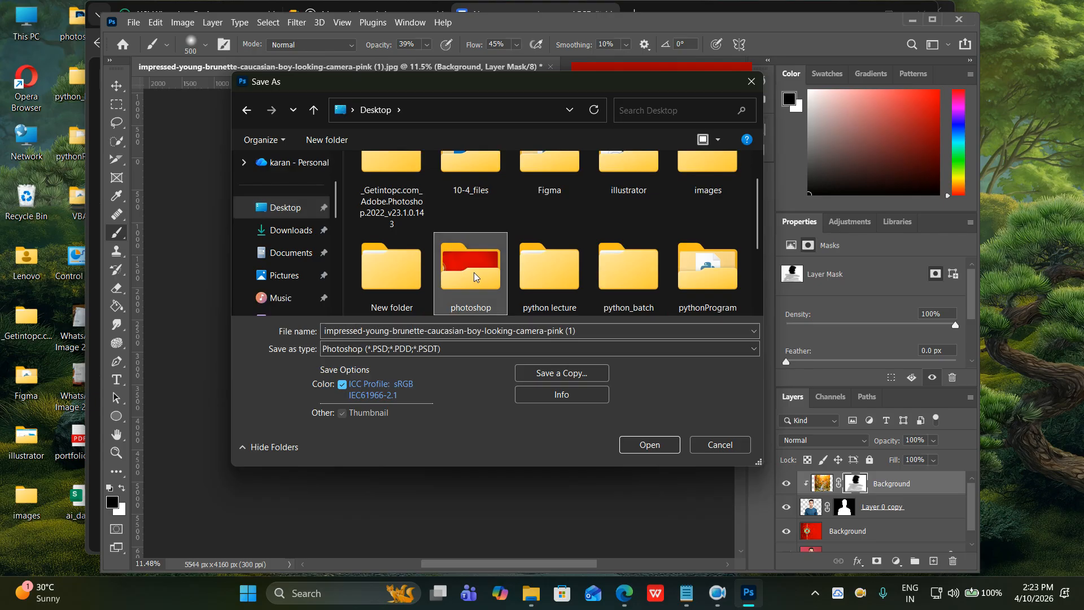
pyautogui.doubleClick(474, 276)
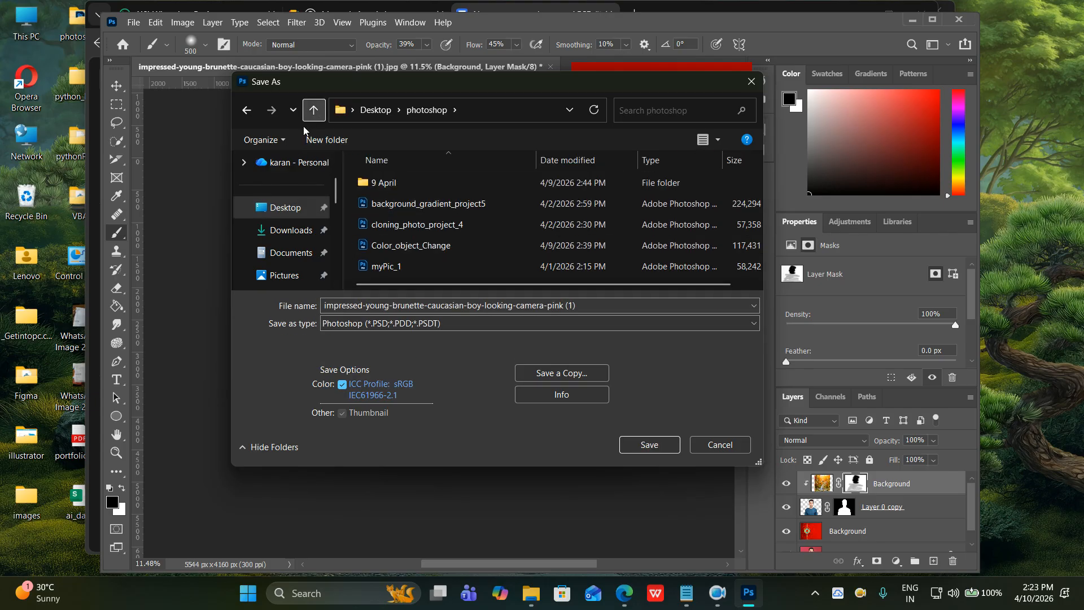
pyautogui.click(326, 140)
pyautogui.write('10 april')
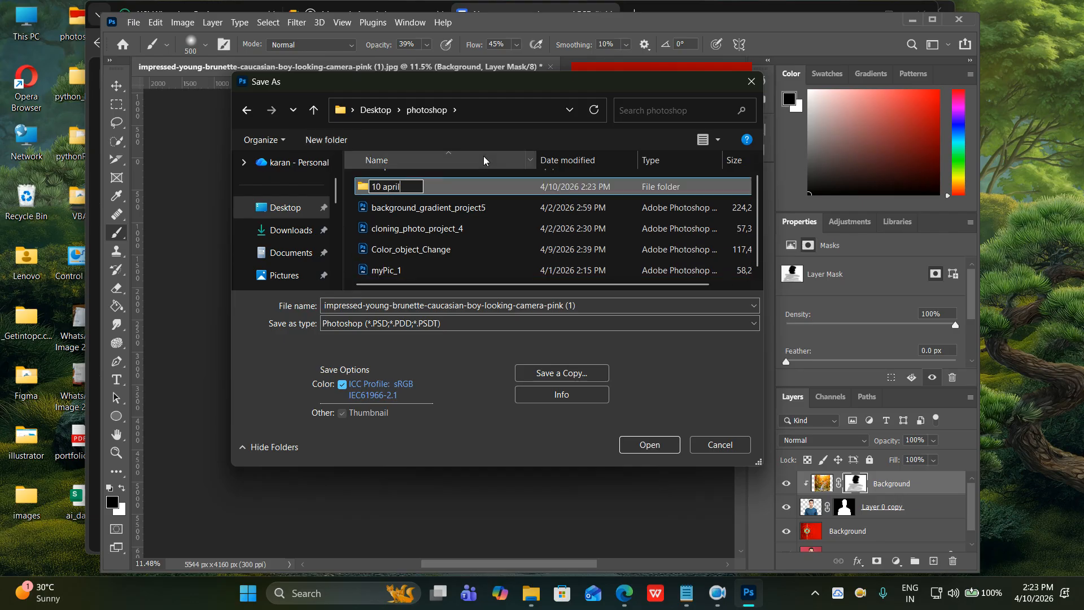
pyautogui.press('Return')
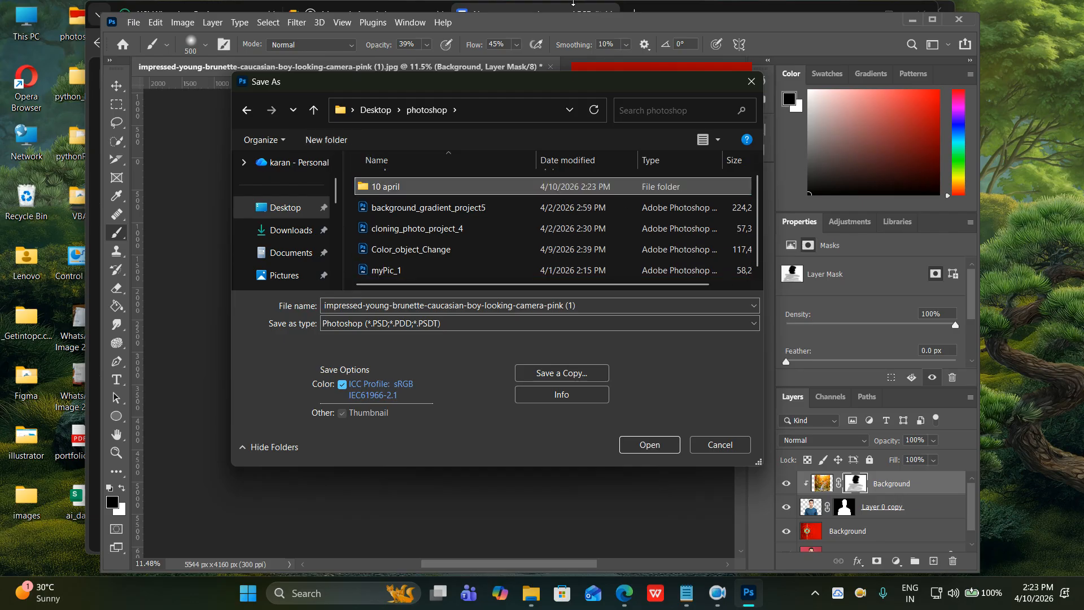
# Save inside '10 april' as 'picture Mixing exposer effect' PSD, accepting the format options.
pyautogui.doubleClick(452, 189)
pyautogui.click(477, 305)
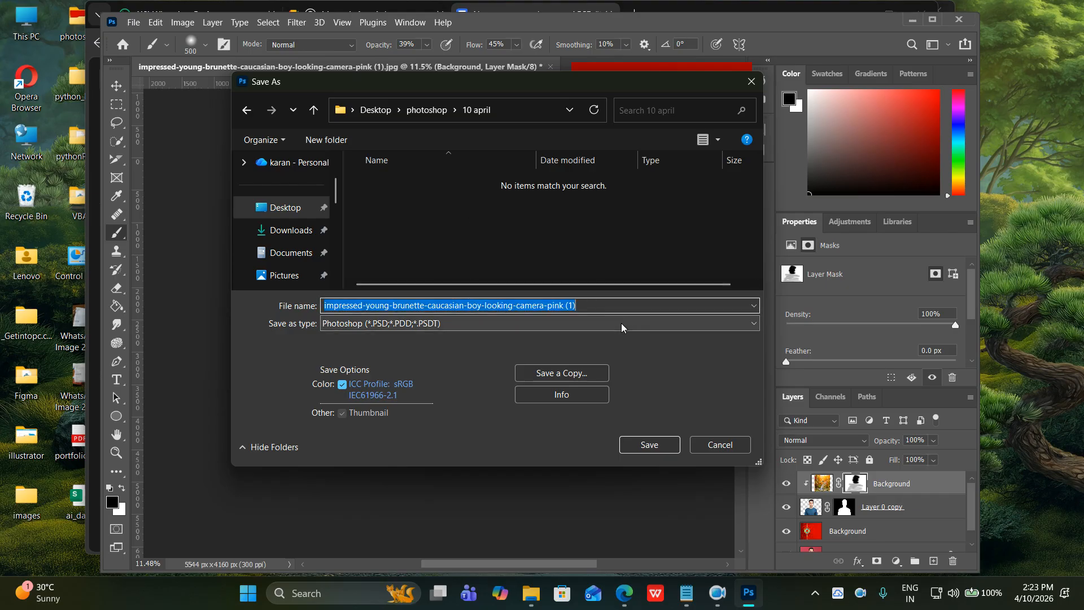
pyautogui.write('pictur')
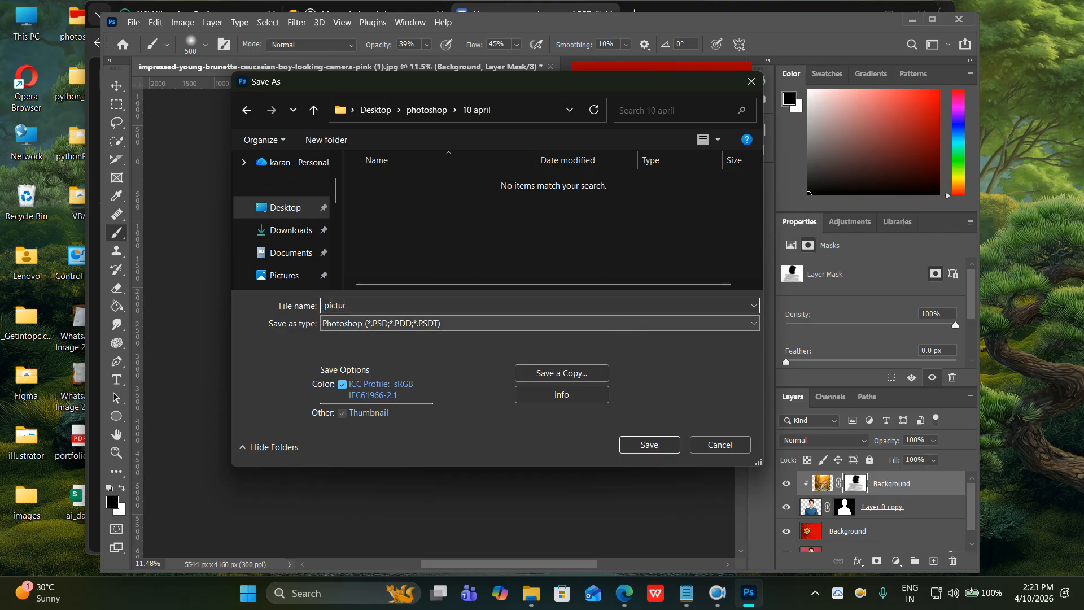
pyautogui.write('e Mixing ')
pyautogui.write('exp')
pyautogui.write('oser effe')
pyautogui.write('ct')
pyautogui.press('Return')
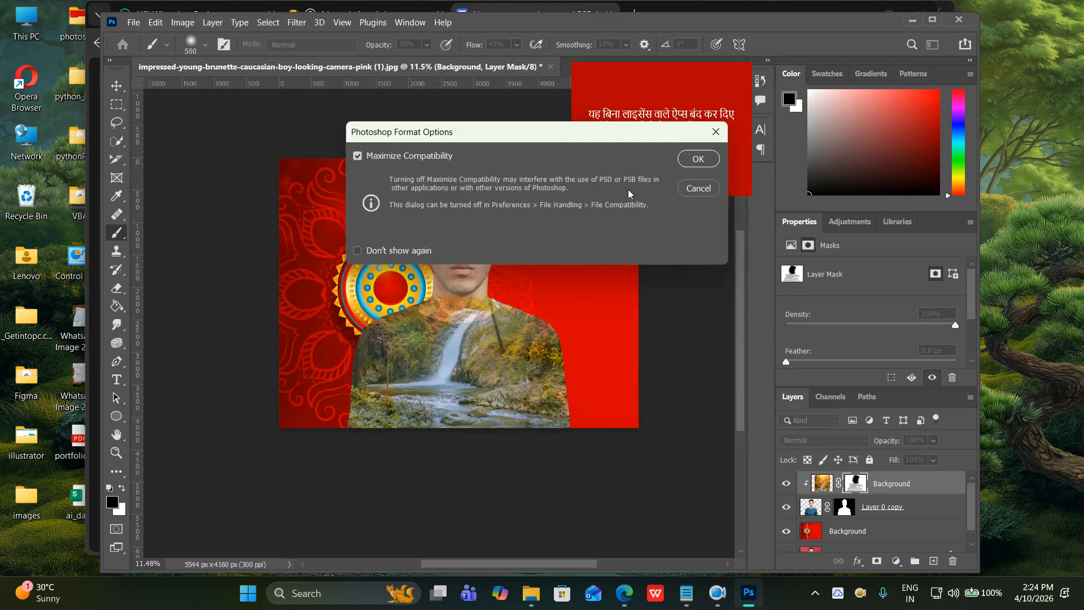
pyautogui.click(700, 159)
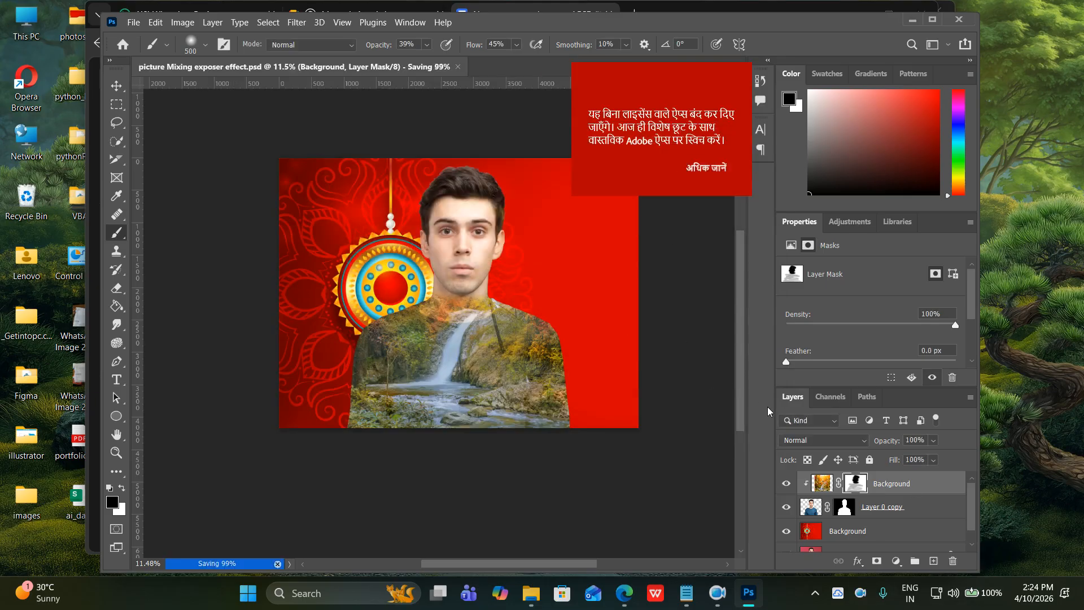
# Close the 'picture Mixing exposer effect' document, saving changes, and nudge the Photoshop window higher.
pyautogui.scroll(-1, 834, 440)
pyautogui.scroll(-1, 837, 510)
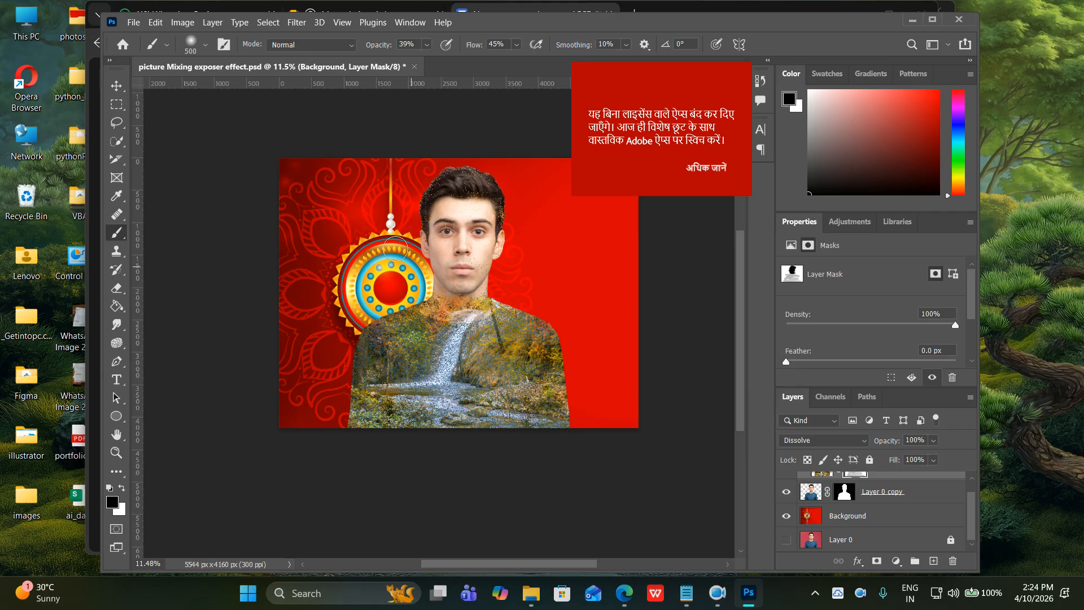
pyautogui.click(414, 67)
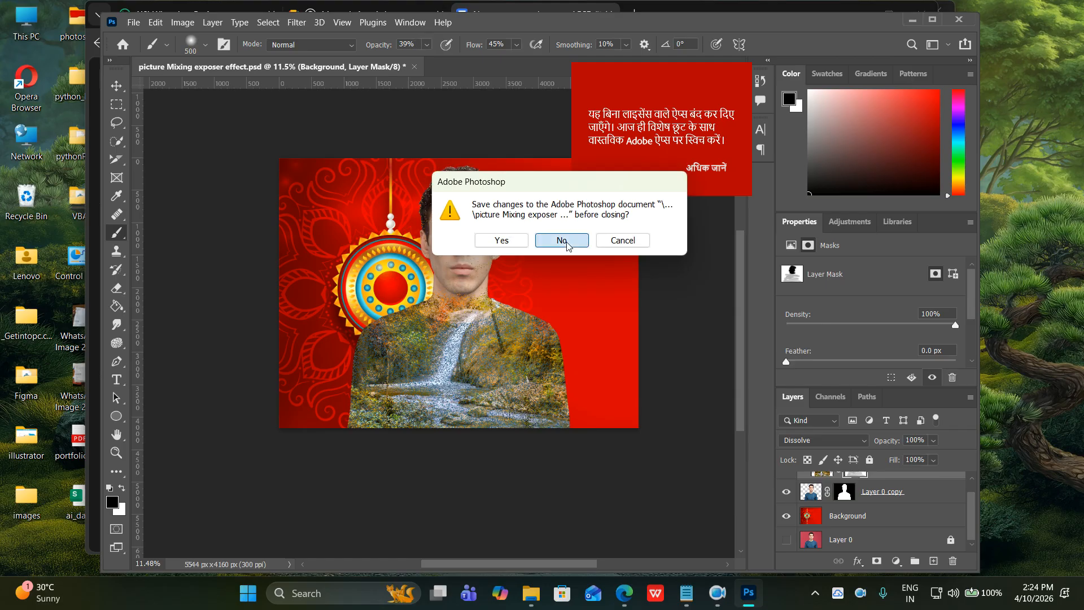
pyautogui.click(501, 240)
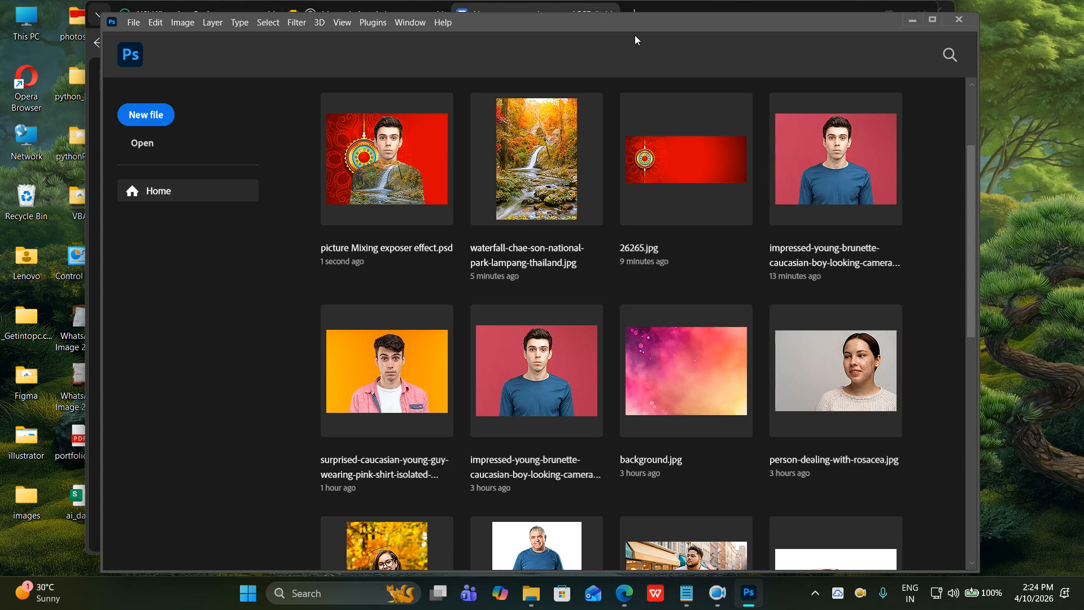
pyautogui.moveTo(635, 31); pyautogui.dragTo(638, 22)
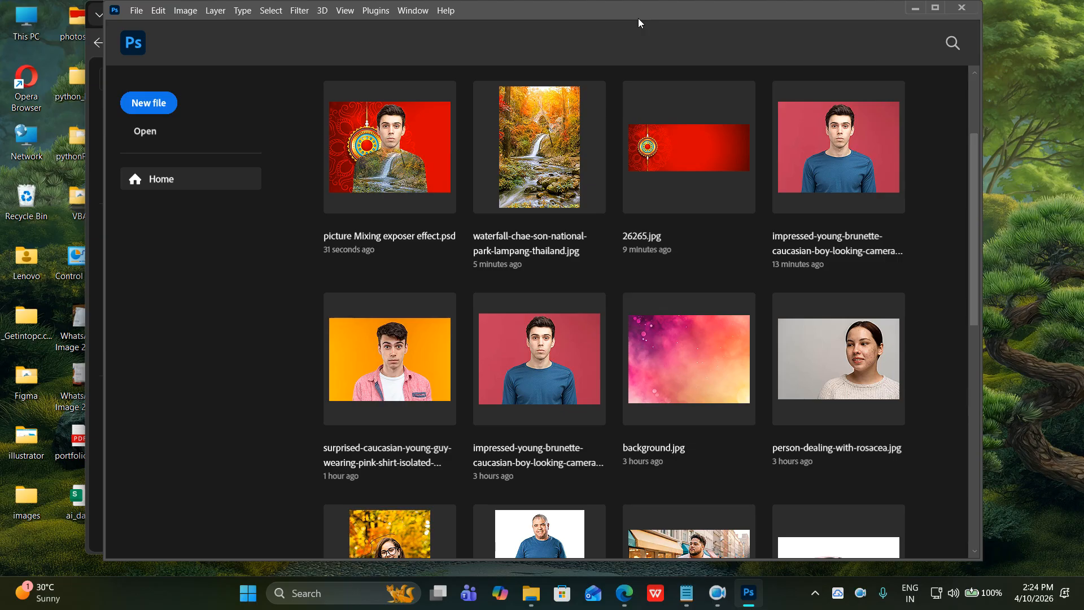
# Browse to the Downloads folder in the Open dialog.
pyautogui.click(136, 10)
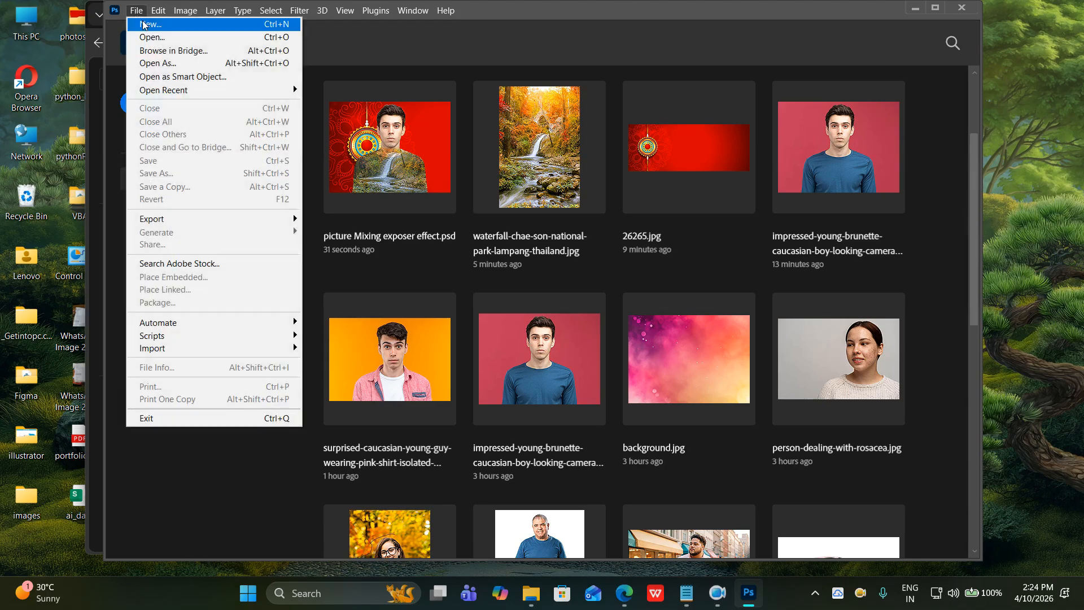
pyautogui.click(148, 38)
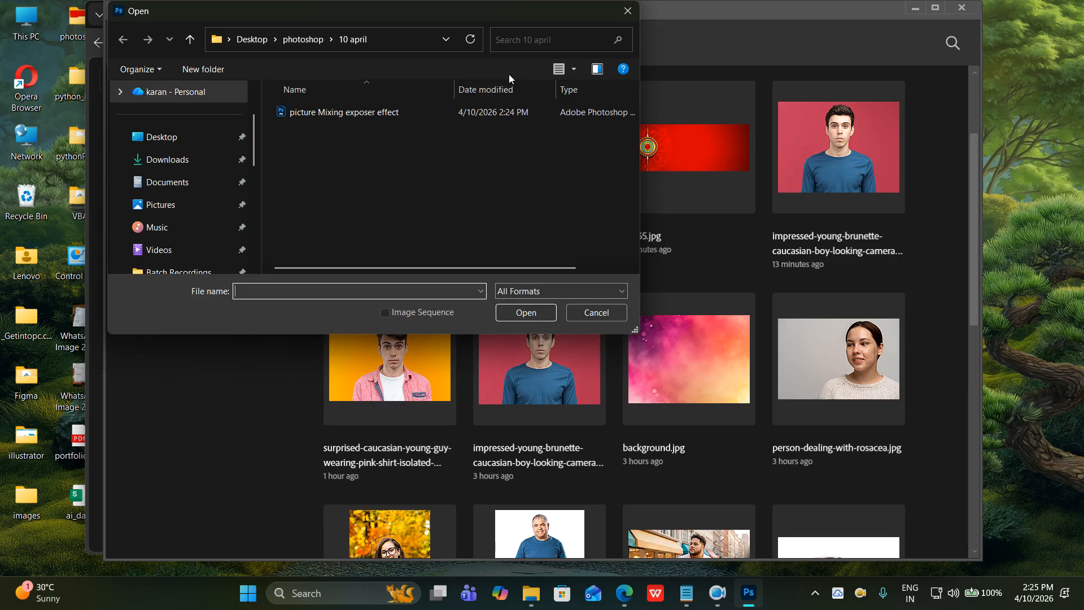
pyautogui.moveTo(474, 13); pyautogui.dragTo(520, 32)
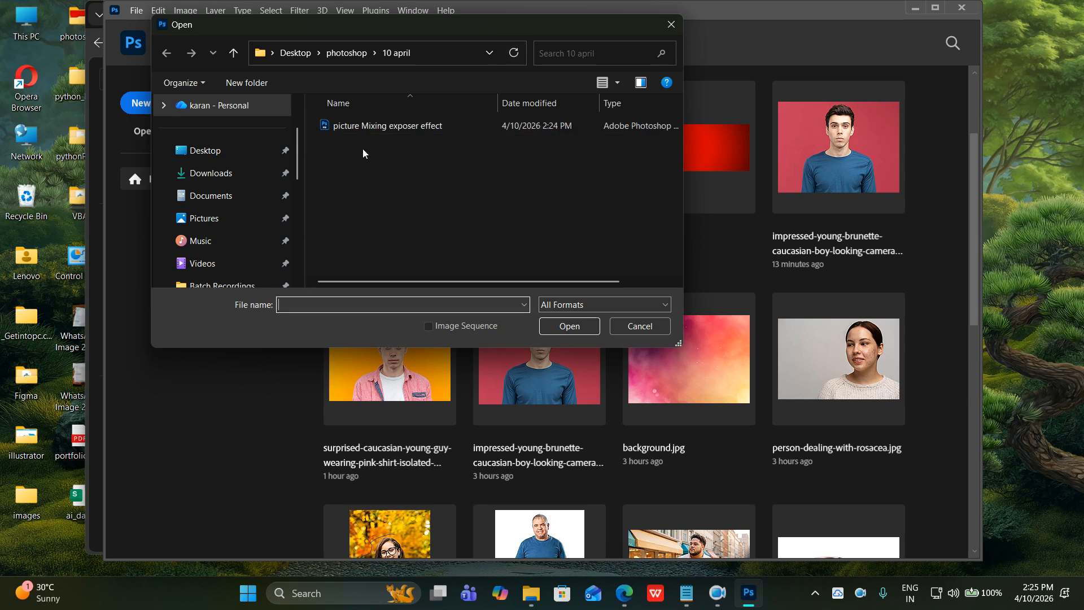
pyautogui.click(210, 173)
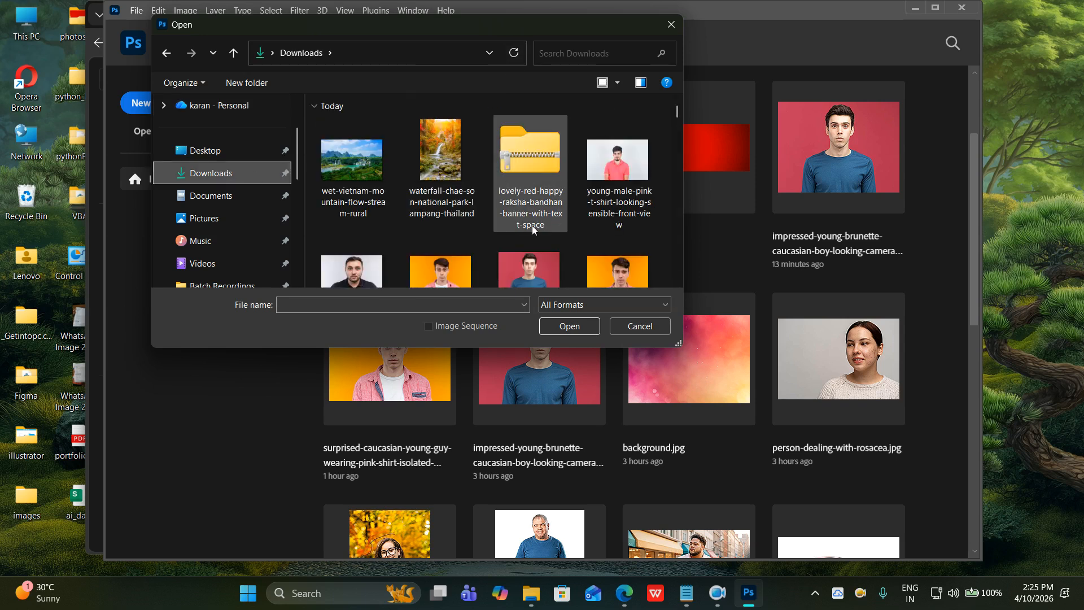
pyautogui.scroll(-1, 534, 224)
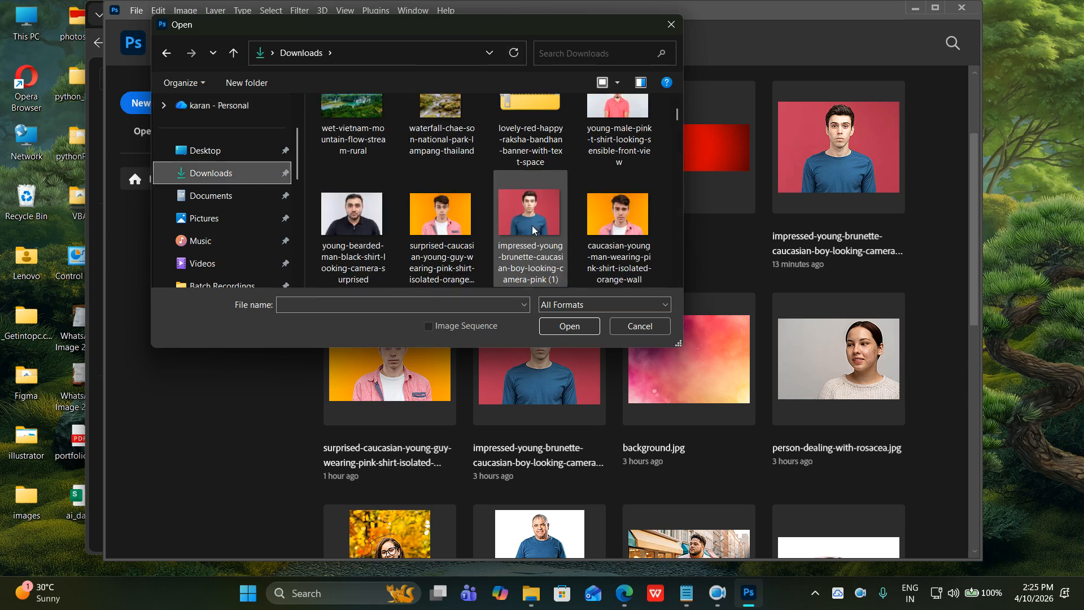
# Rename the orange-background portrait to 1, accepting the name 1 (2).jpg.
pyautogui.click(440, 235)
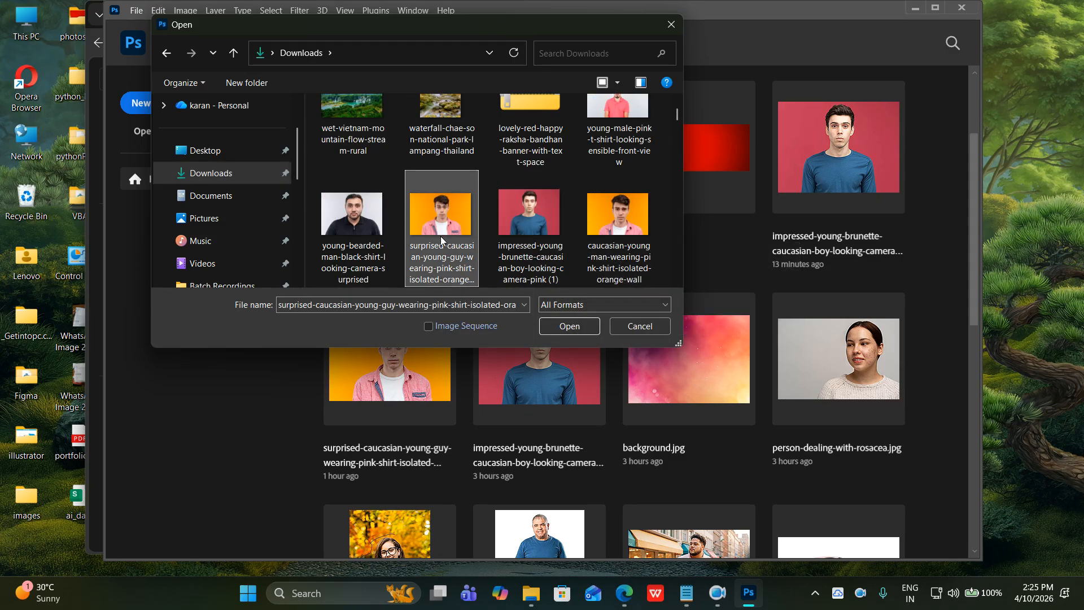
pyautogui.rightClick(440, 237)
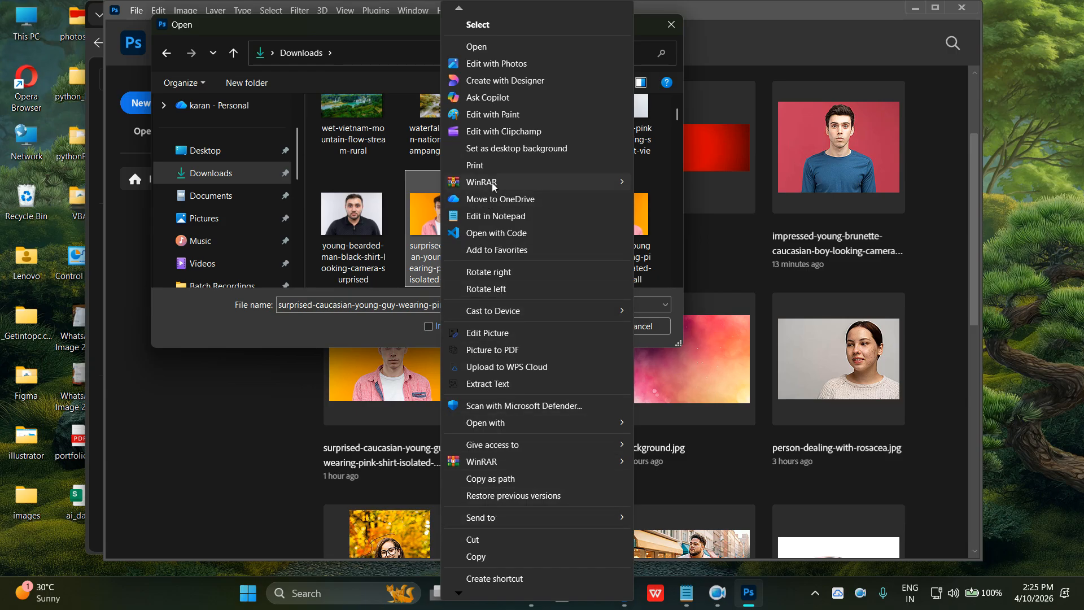
pyautogui.moveTo(461, 594)
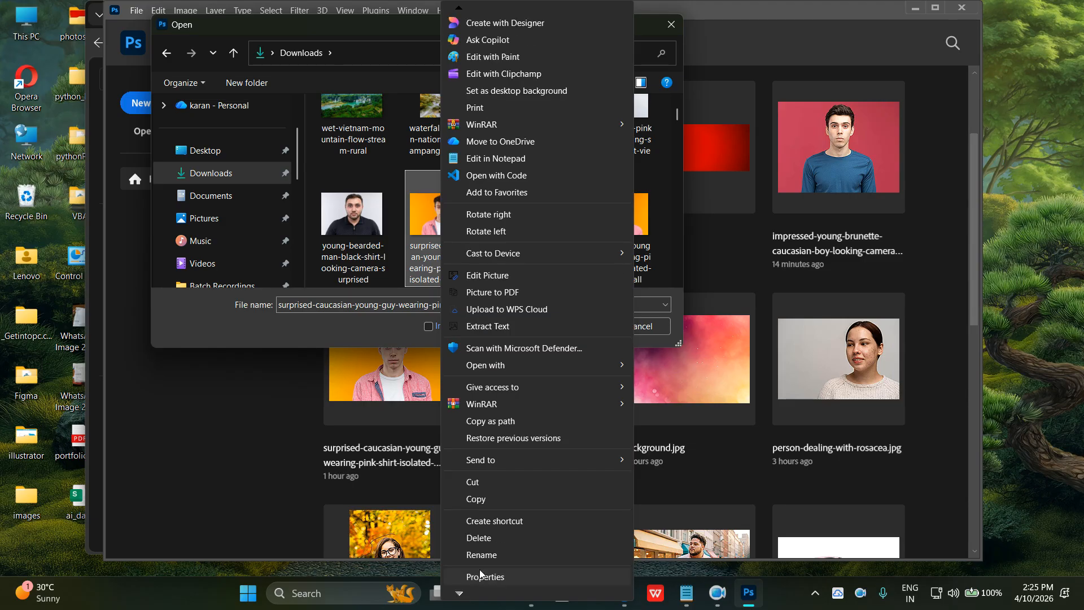
pyautogui.click(479, 556)
pyautogui.write('1')
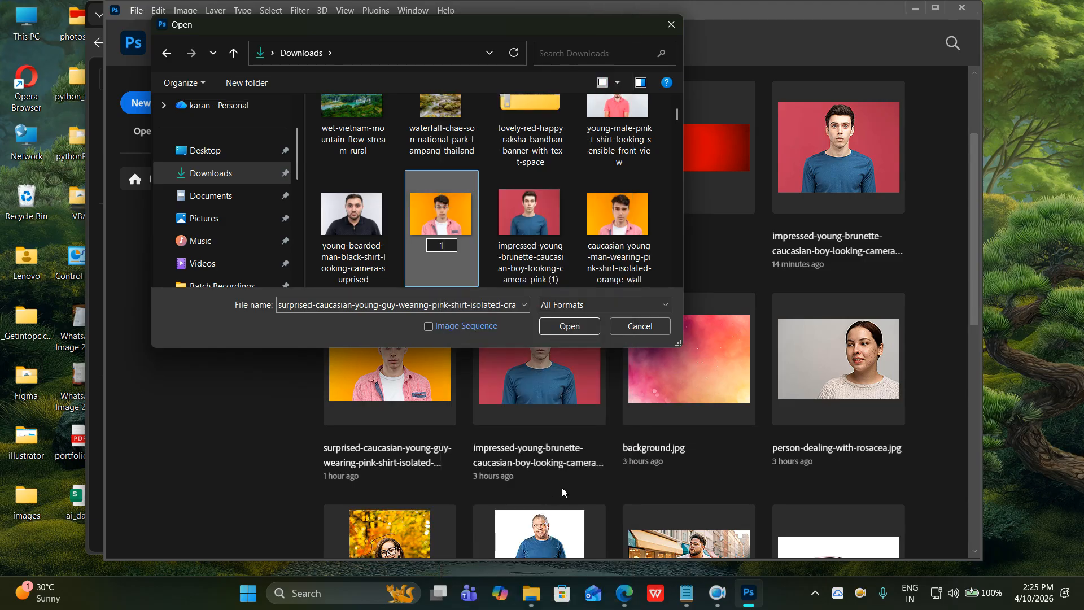
pyautogui.press('Return')
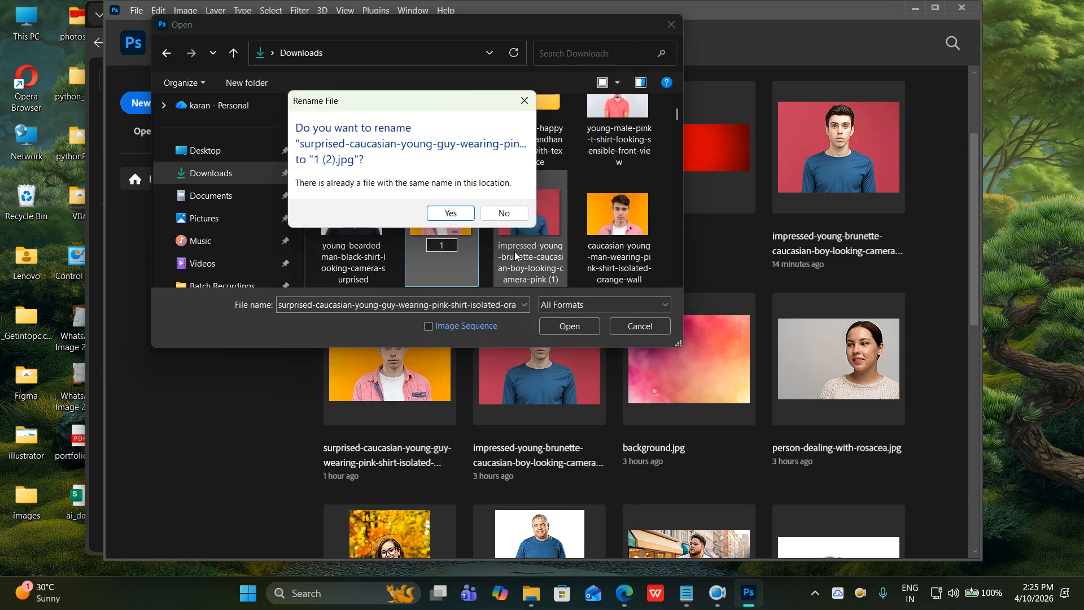
pyautogui.click(452, 214)
# Rename the red-background portrait to 2, accepting the name 2 (2).jpg.
pyautogui.click(520, 230)
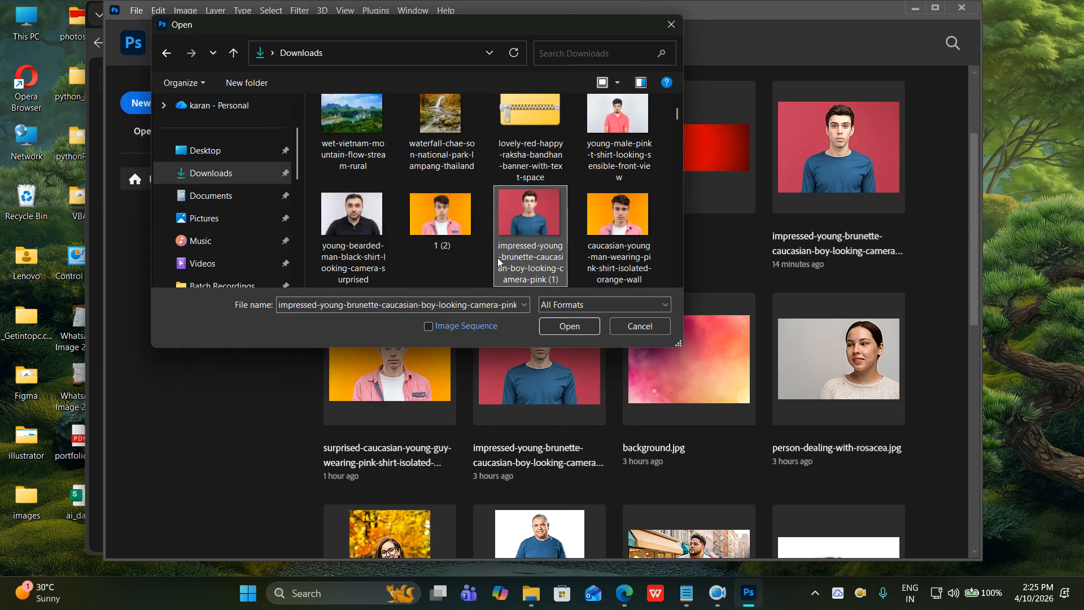
pyautogui.rightClick(520, 230)
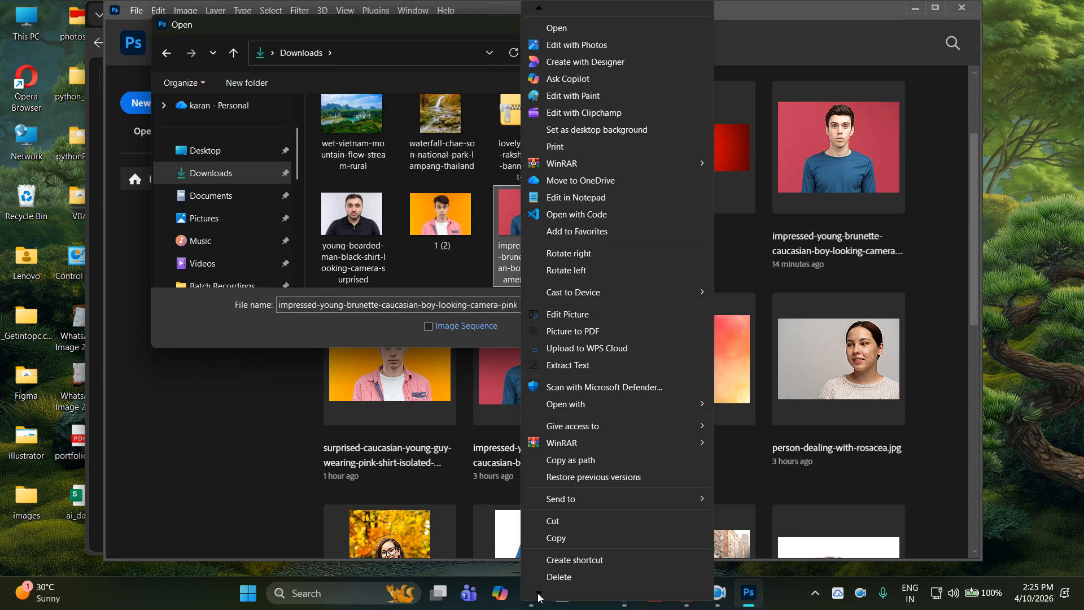
pyautogui.click(559, 560)
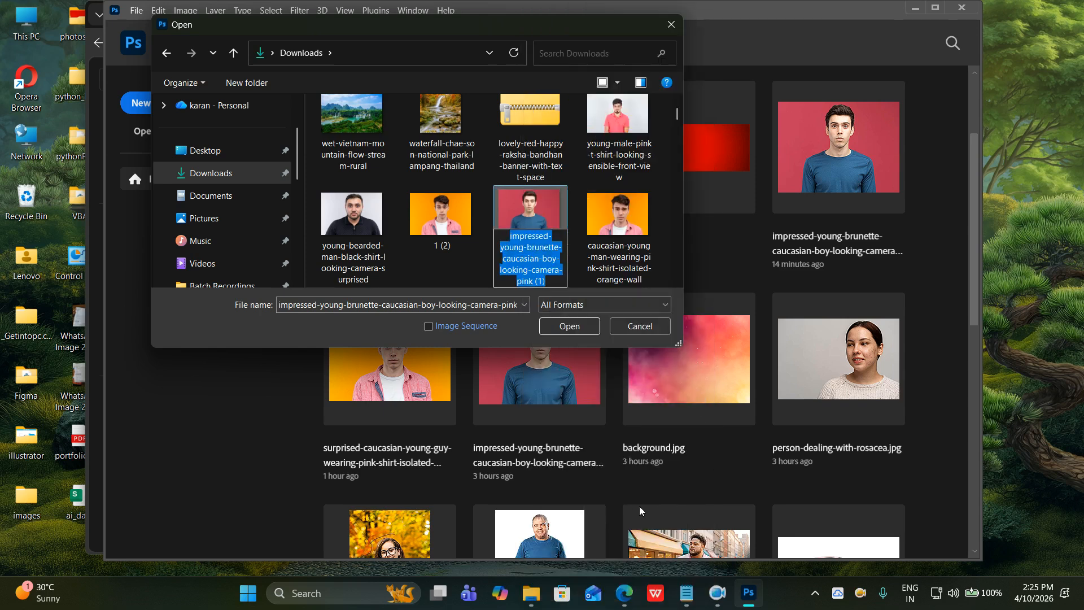
pyautogui.write('2')
pyautogui.press('Return')
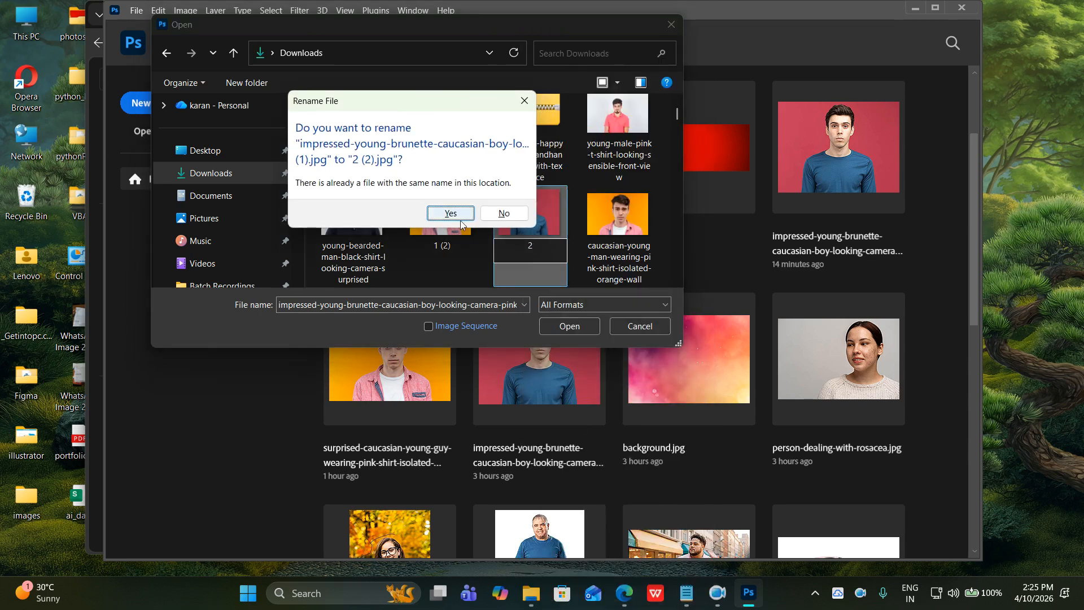
pyautogui.click(450, 213)
# Open 1 (2).jpg and 2 (2).jpg together, showing the orange-background photo.
pyautogui.click(461, 229)
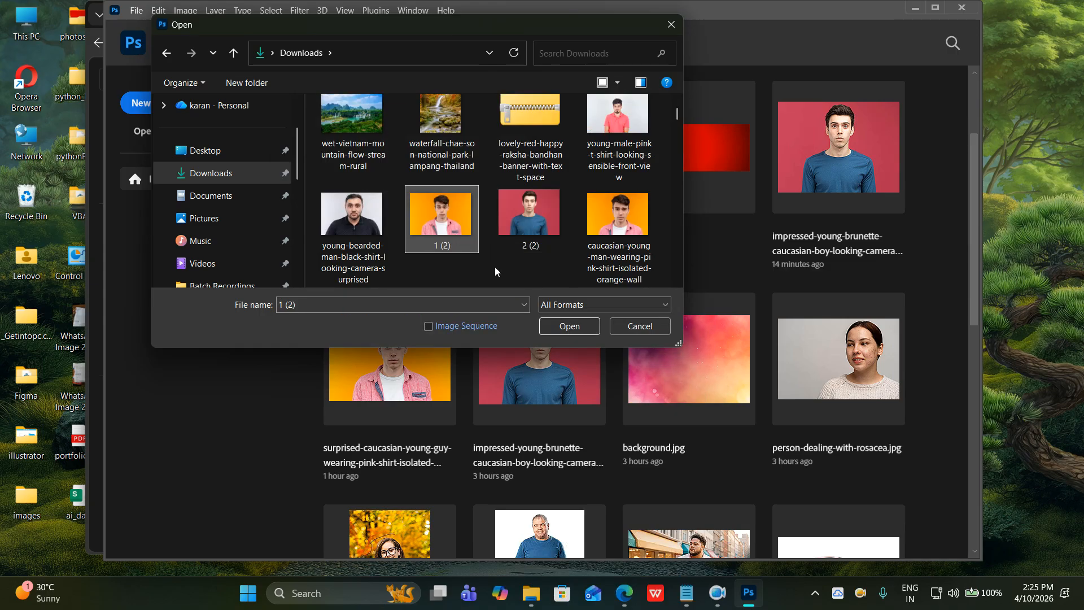
pyautogui.keyDown('ctrl'); pyautogui.click(523, 231); pyautogui.keyUp('ctrl')
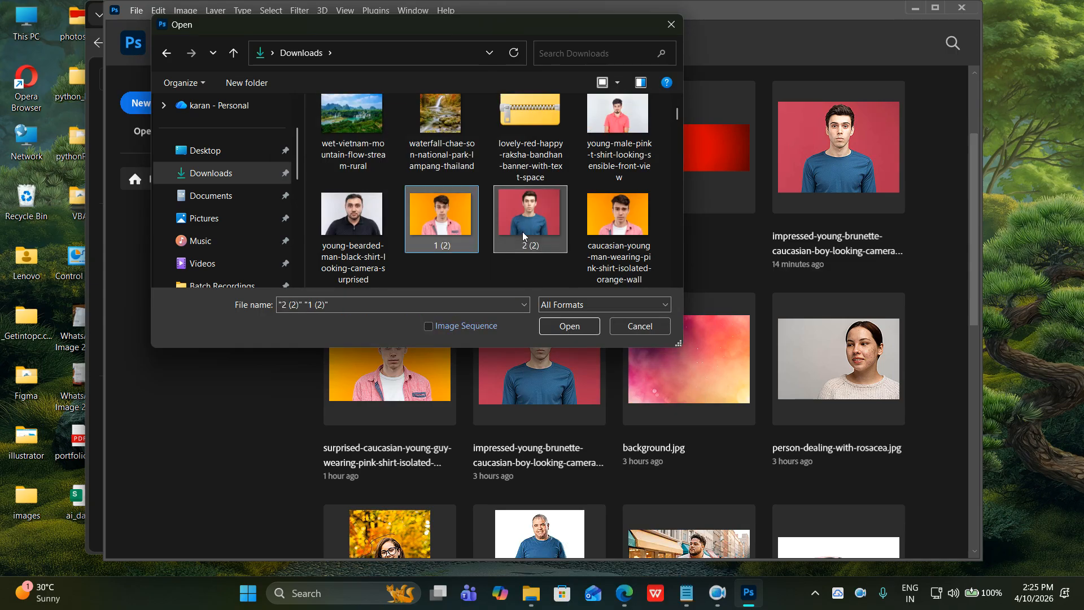
pyautogui.click(565, 326)
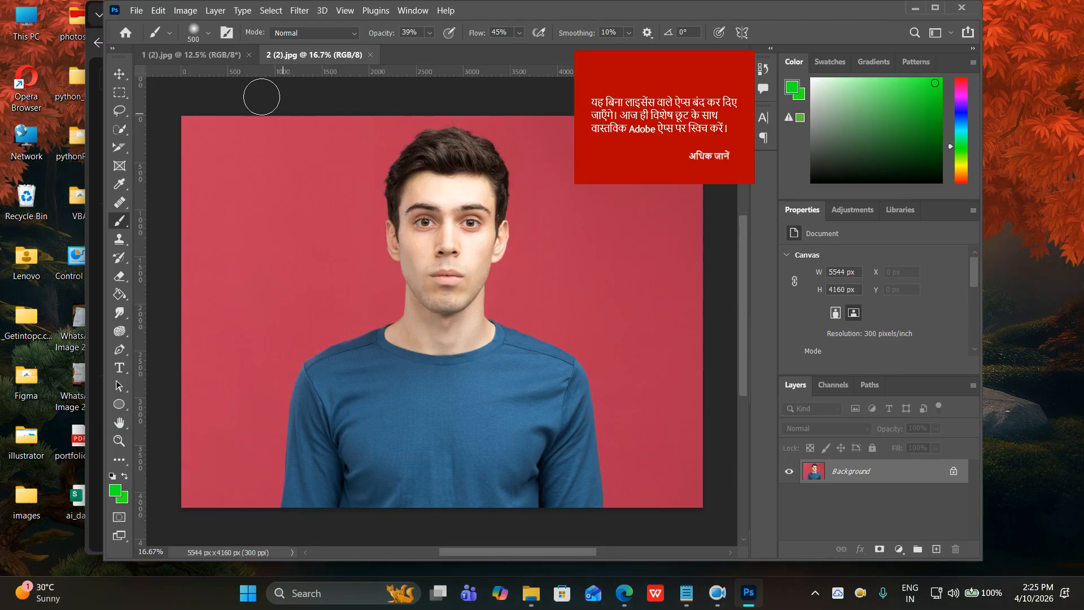
pyautogui.click(227, 55)
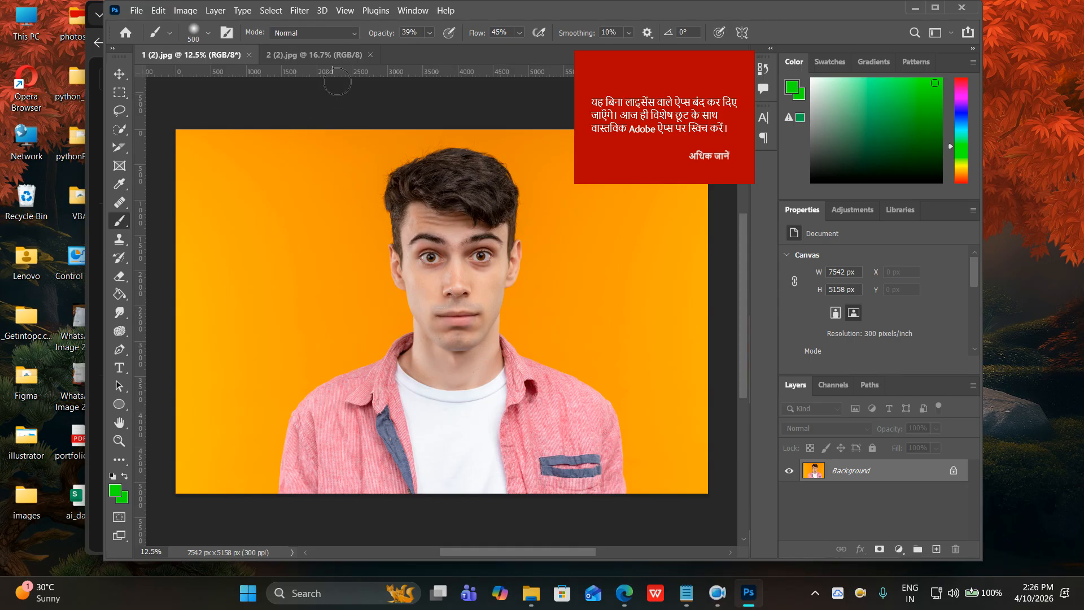
# Bring the 2 (2).jpg tab to the front to show the red-background man.
pyautogui.click(333, 55)
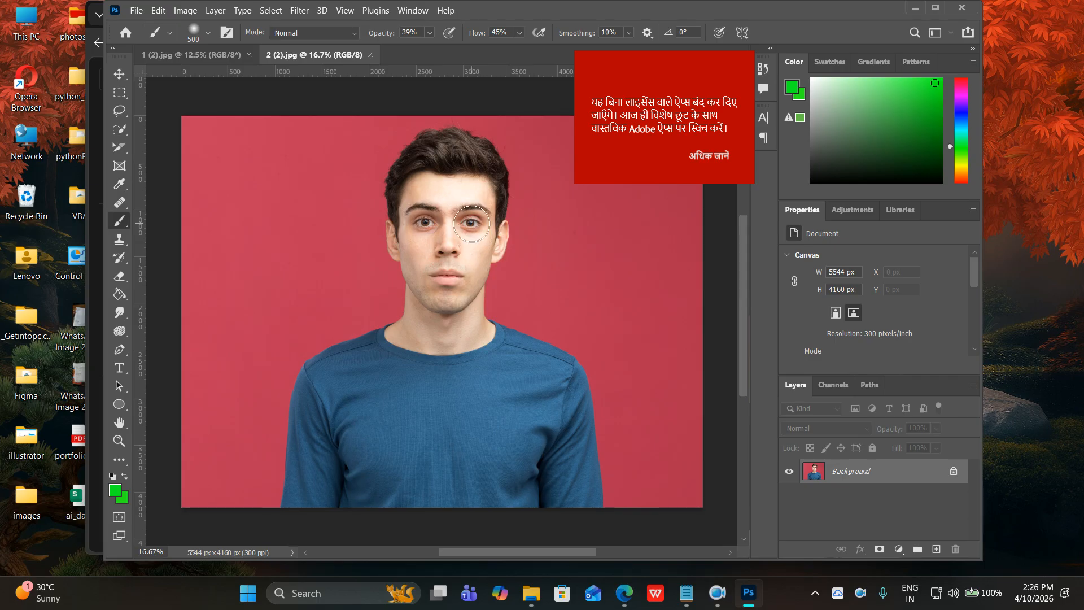
# Lasso the red-background man's face from forehead to chin, then unlock Background into Layer 0.
pyautogui.click(121, 111)
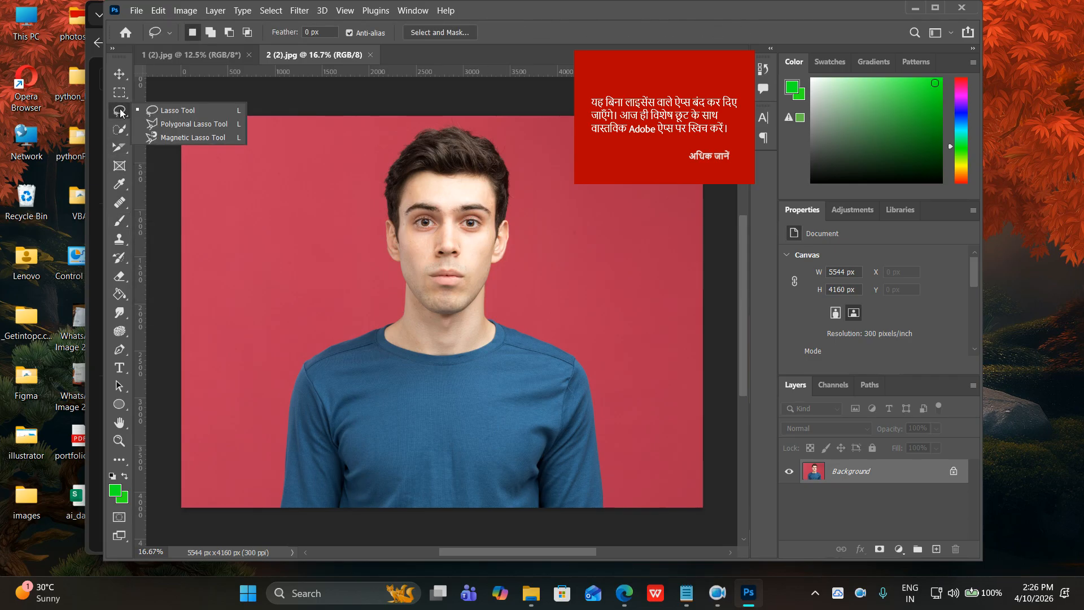
pyautogui.click(155, 112)
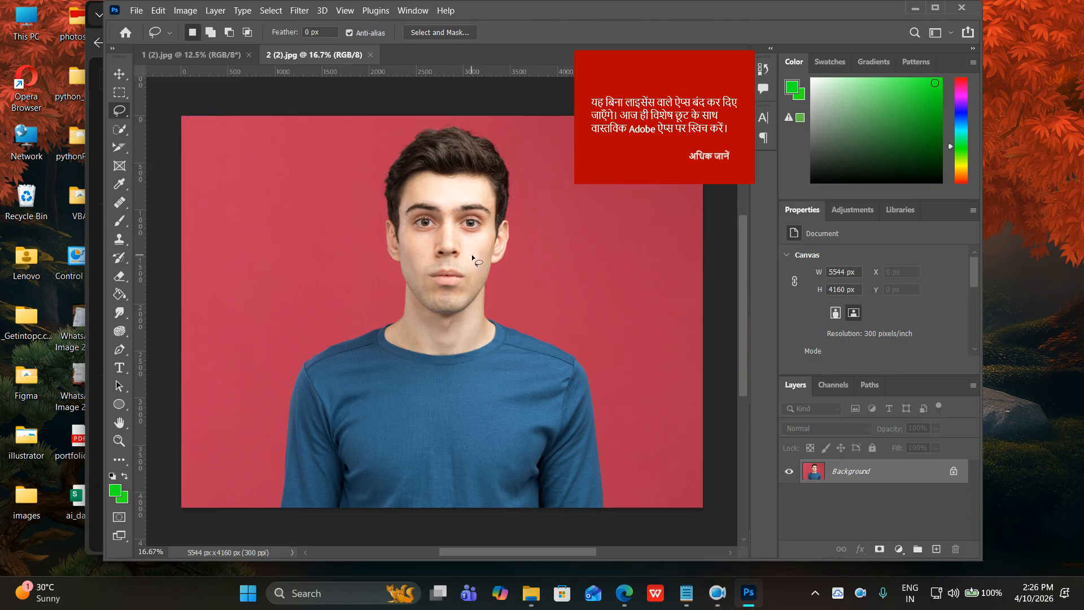
pyautogui.scroll(1, 472, 254)
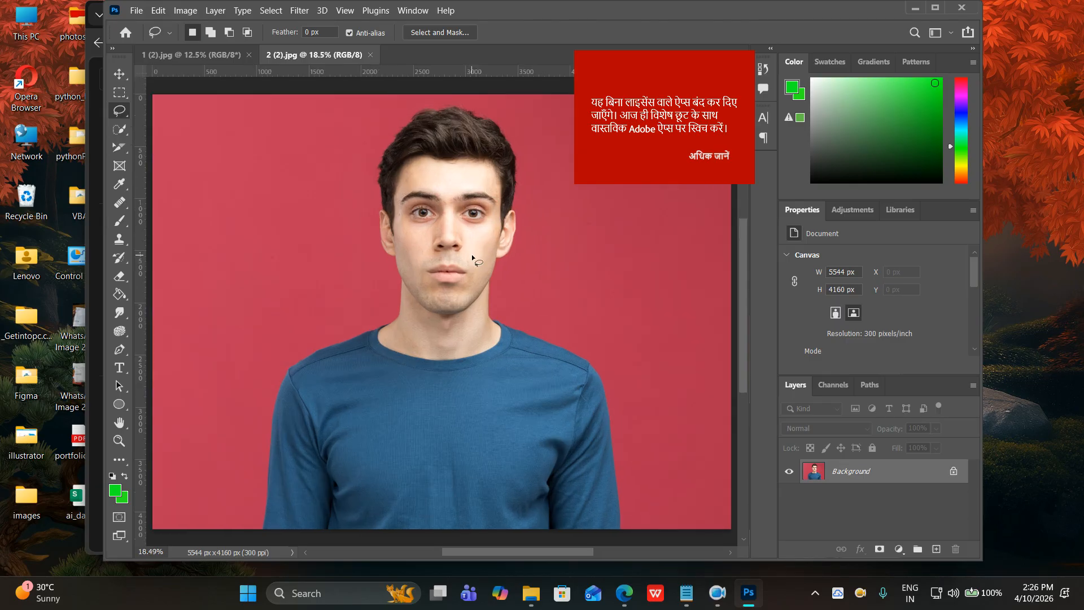
pyautogui.scroll(6, 472, 254)
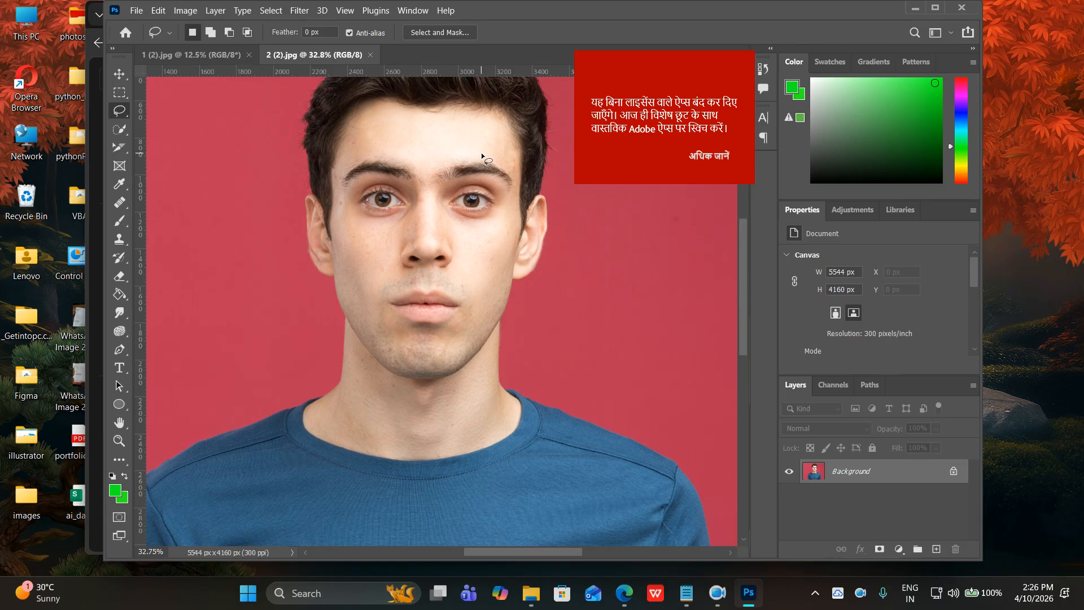
pyautogui.scroll(3, 480, 155)
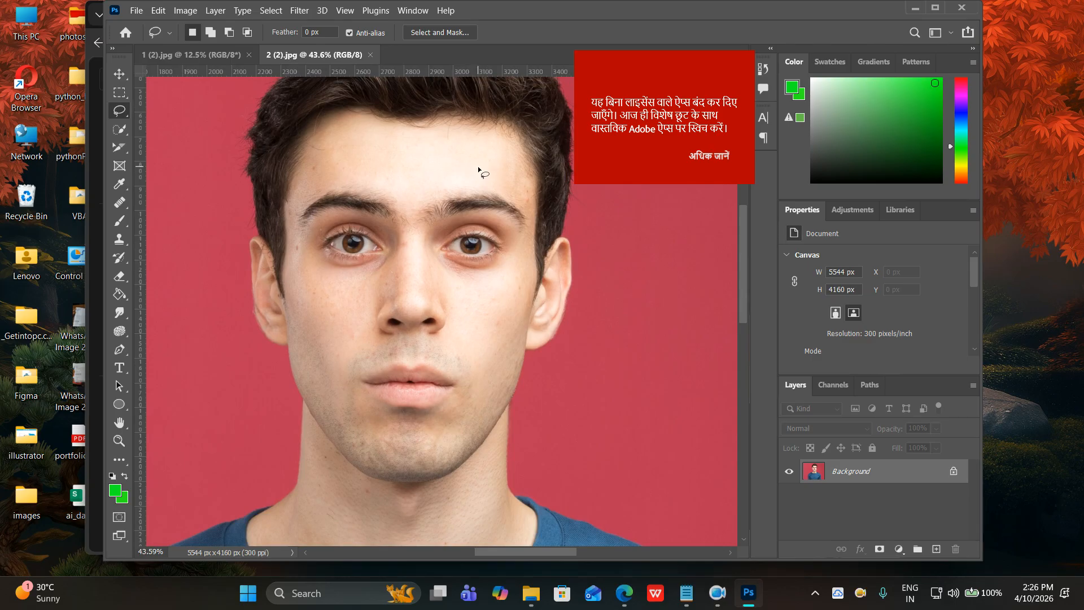
pyautogui.moveTo(480, 165)
pyautogui.mouseDown()
pyautogui.moveTo(360, 160)
pyautogui.moveTo(322, 172)
pyautogui.moveTo(295, 207)
pyautogui.moveTo(293, 243)
pyautogui.moveTo(320, 366)
pyautogui.moveTo(359, 424)
pyautogui.moveTo(386, 437)
pyautogui.moveTo(438, 436)
pyautogui.moveTo(479, 399)
pyautogui.mouseUp()
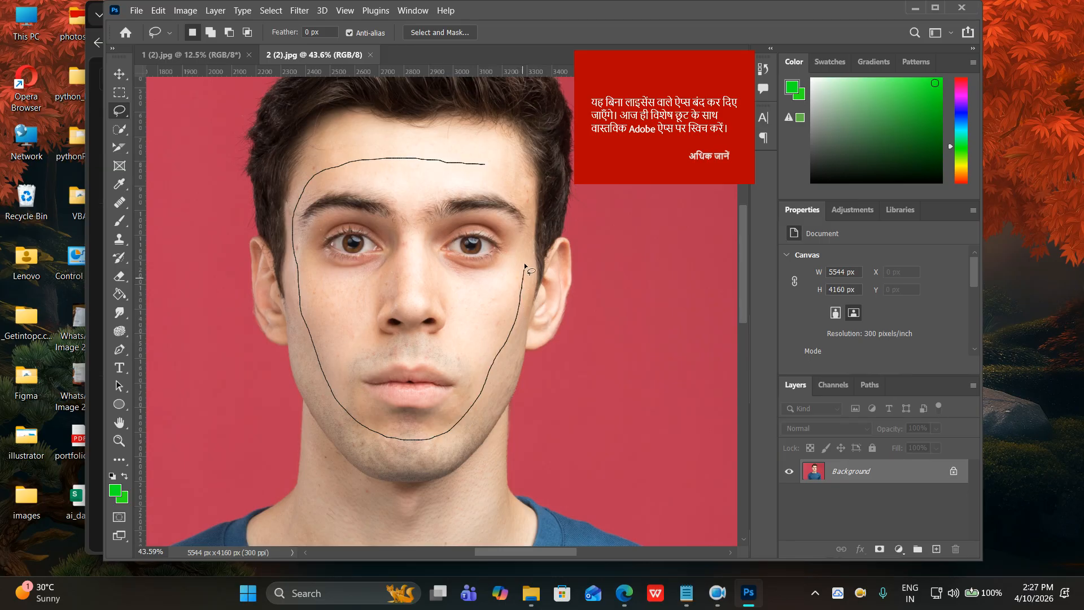
pyautogui.moveTo(528, 243); pyautogui.dragTo(530, 231)
pyautogui.moveTo(518, 175); pyautogui.dragTo(475, 165)
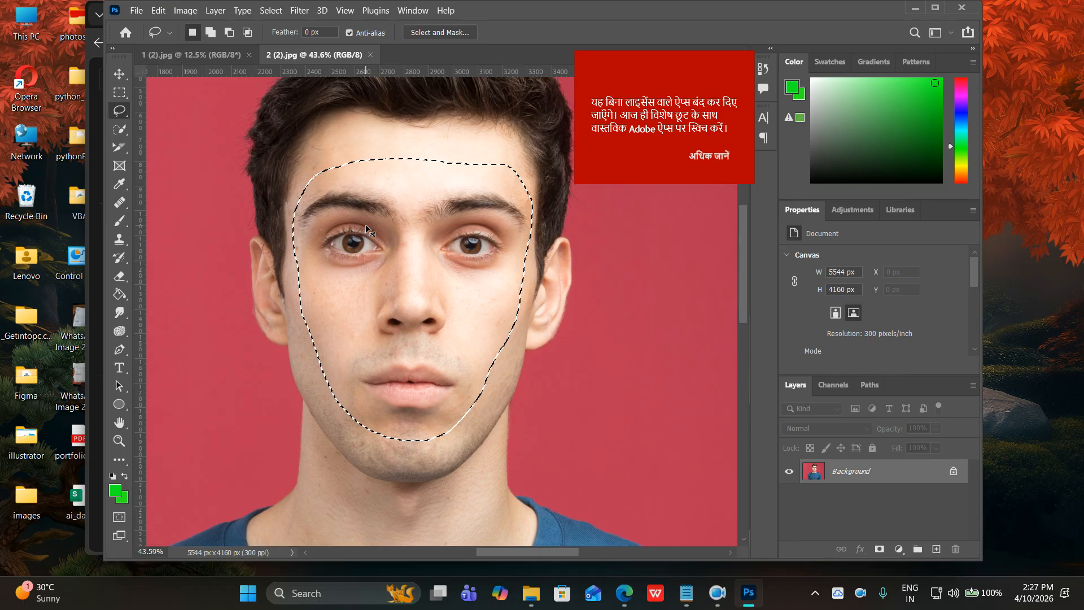
pyautogui.scroll(-4, 374, 214)
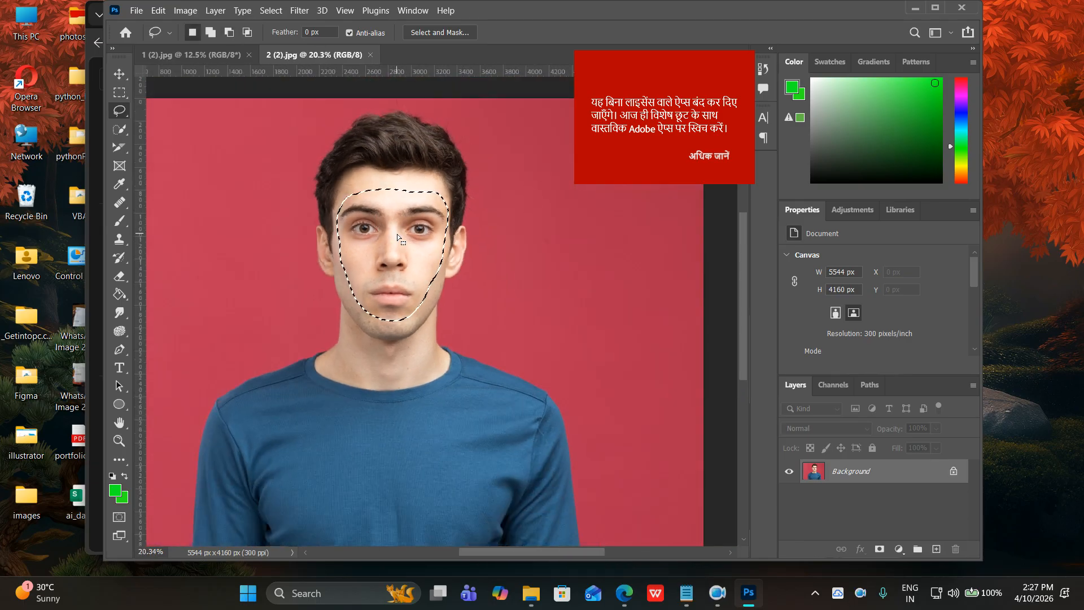
pyautogui.click(953, 473)
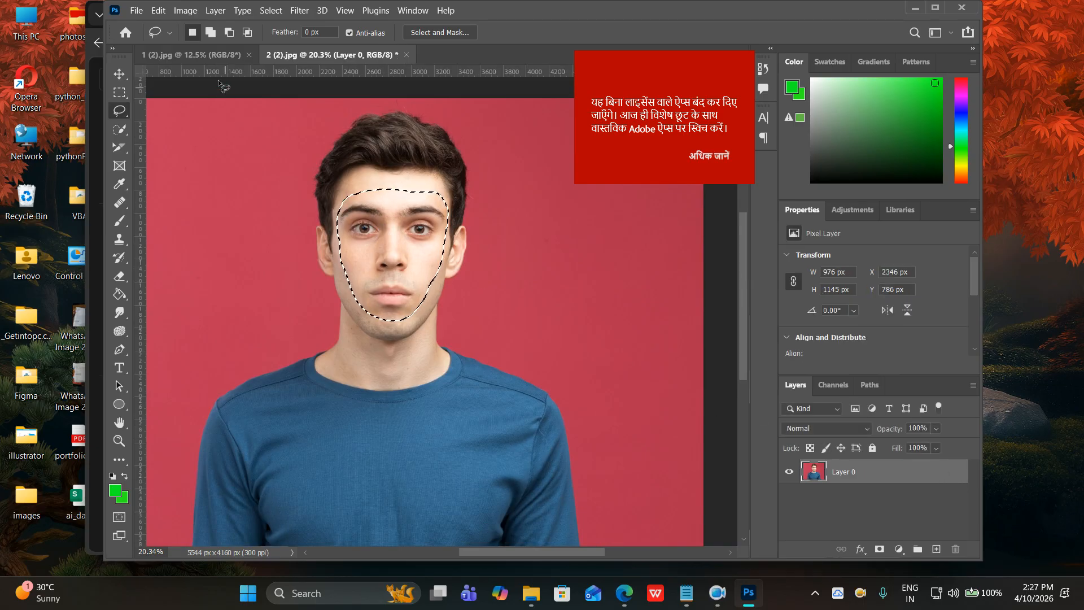
# Paste the copied face into 1 (2).jpg as Layer 1, converting colours, and move it up-right.
pyautogui.click(204, 51)
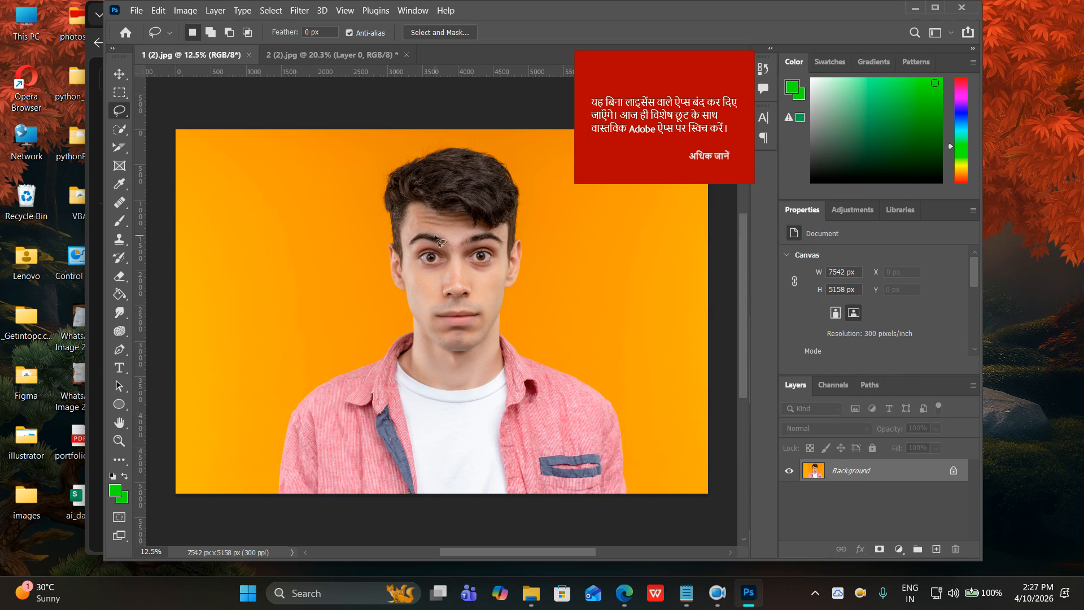
pyautogui.hotkey('ctrl', 'v')
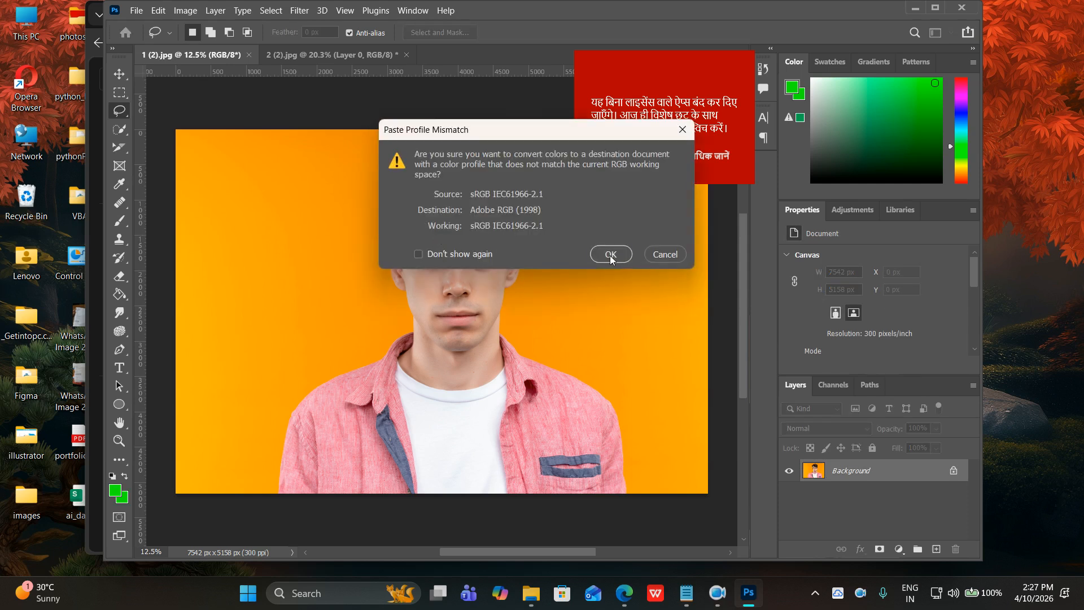
pyautogui.click(610, 254)
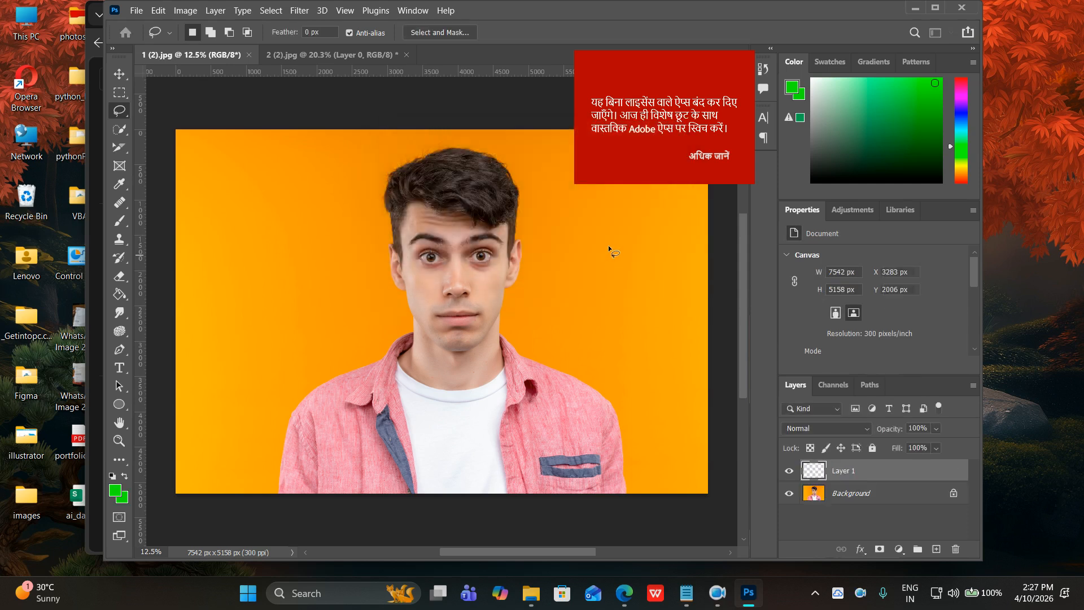
pyautogui.click(119, 74)
pyautogui.moveTo(410, 323); pyautogui.dragTo(466, 306)
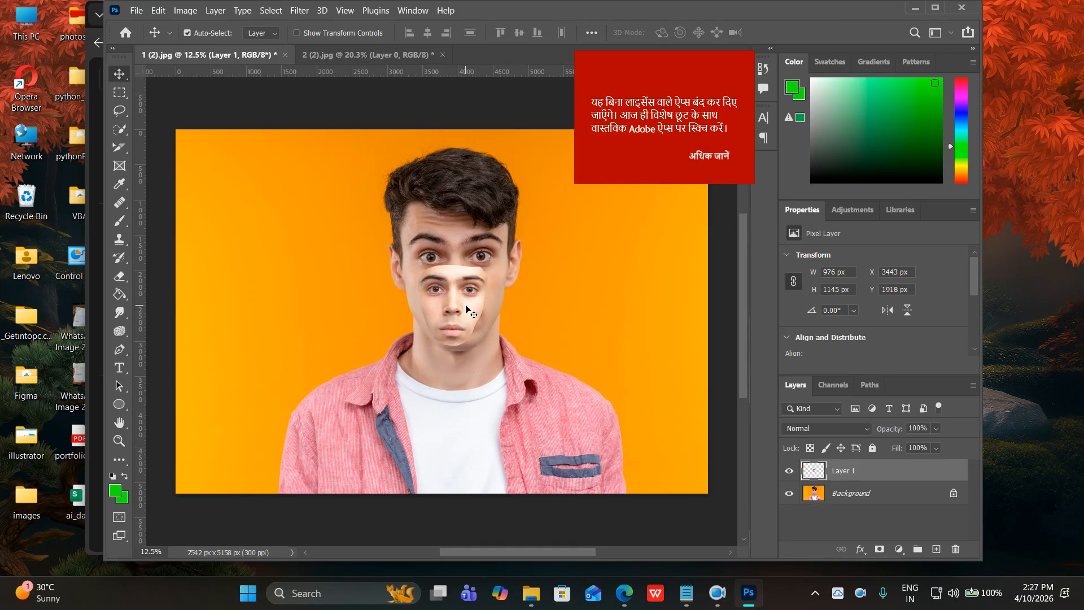
# Duplicate the Background layer to create a Background copy layer.
pyautogui.rightClick(867, 497)
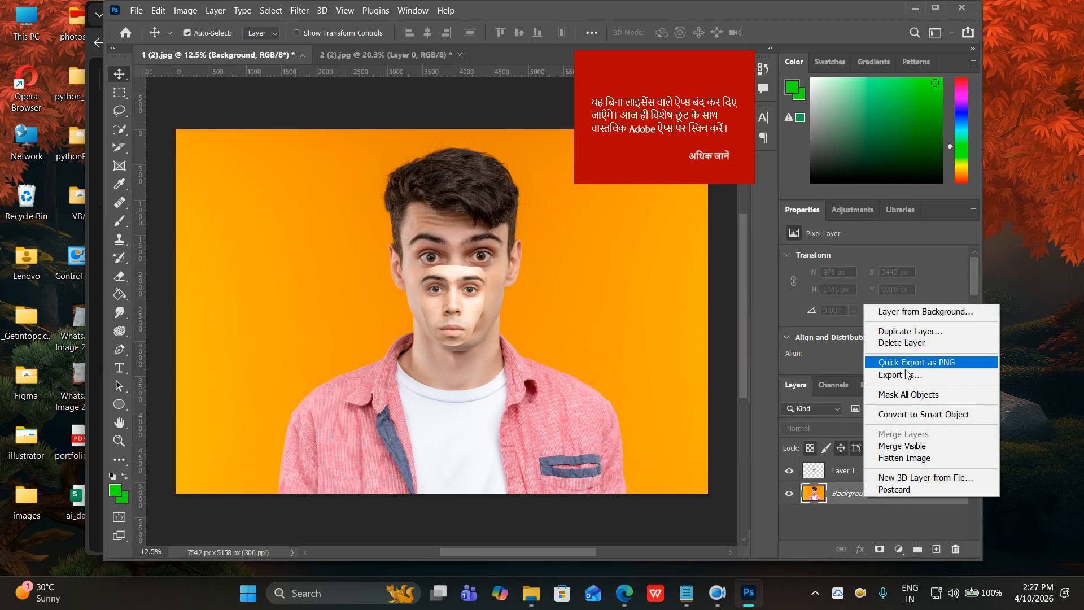
pyautogui.click(913, 340)
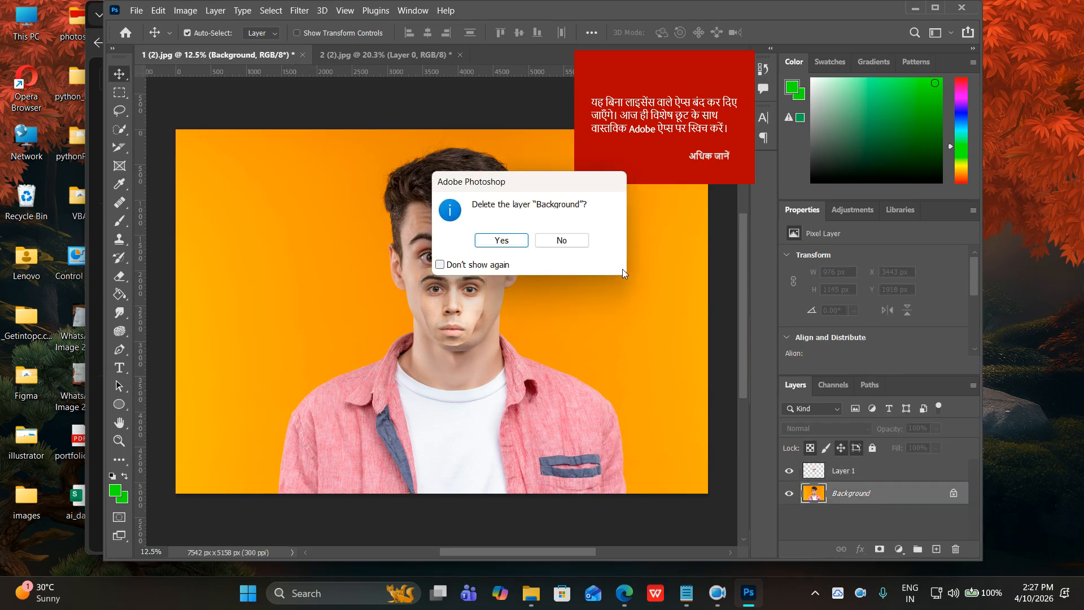
pyautogui.click(576, 241)
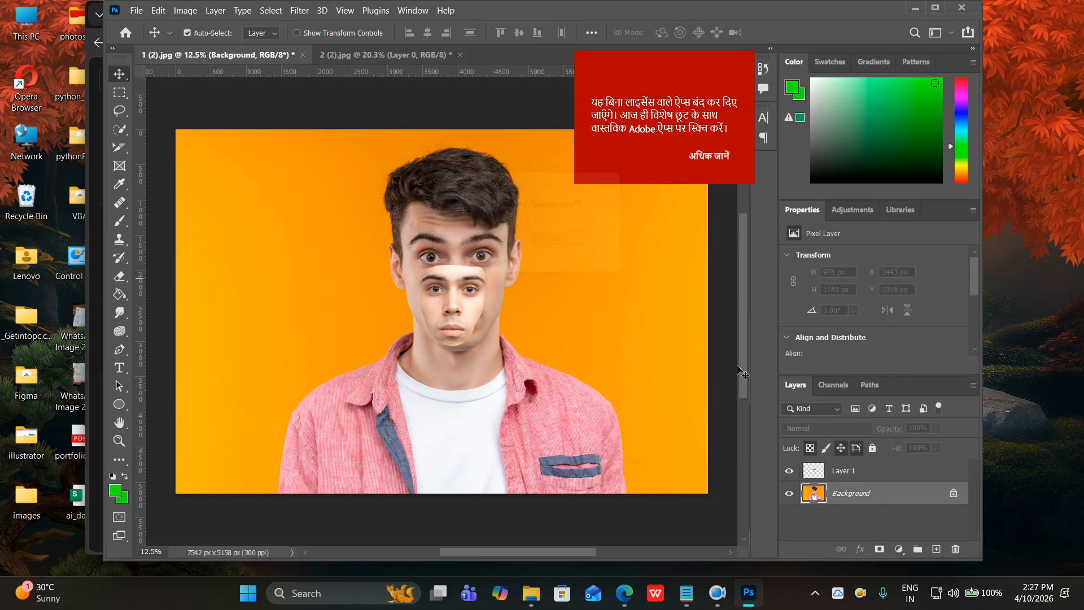
pyautogui.rightClick(850, 493)
pyautogui.click(897, 328)
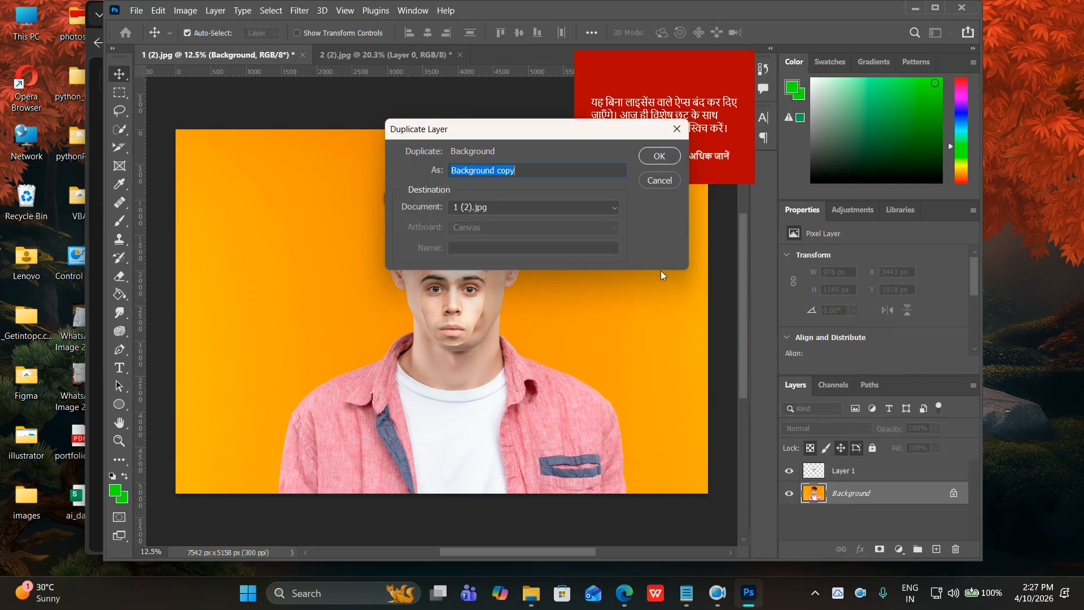
pyautogui.click(655, 159)
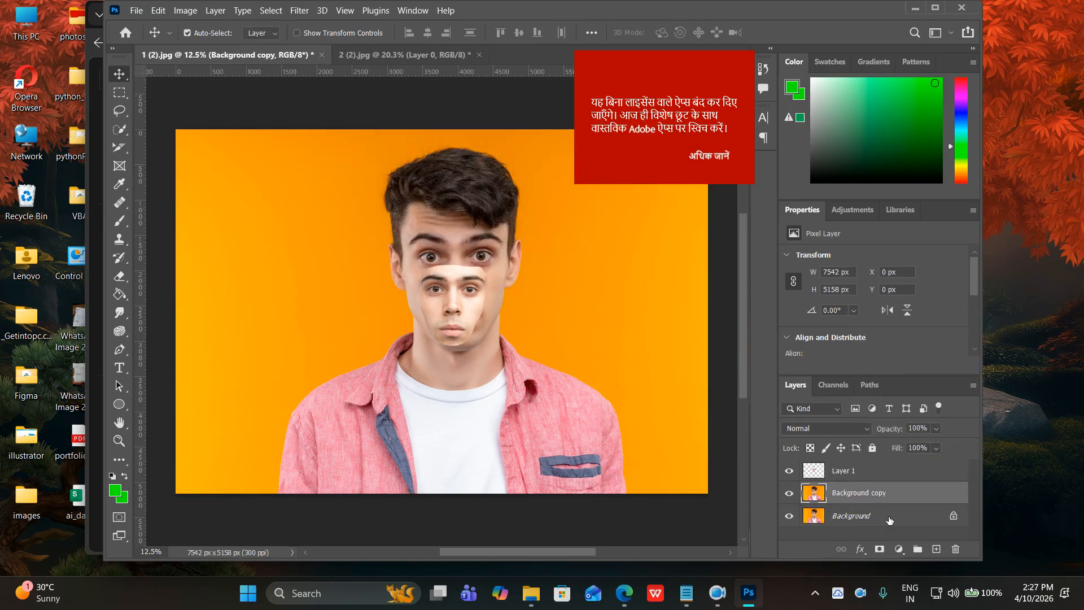
# Hide the original Background and drag the face patch up onto the face, ending at X 3459 px.
pyautogui.click(790, 516)
pyautogui.moveTo(454, 322); pyautogui.dragTo(462, 296)
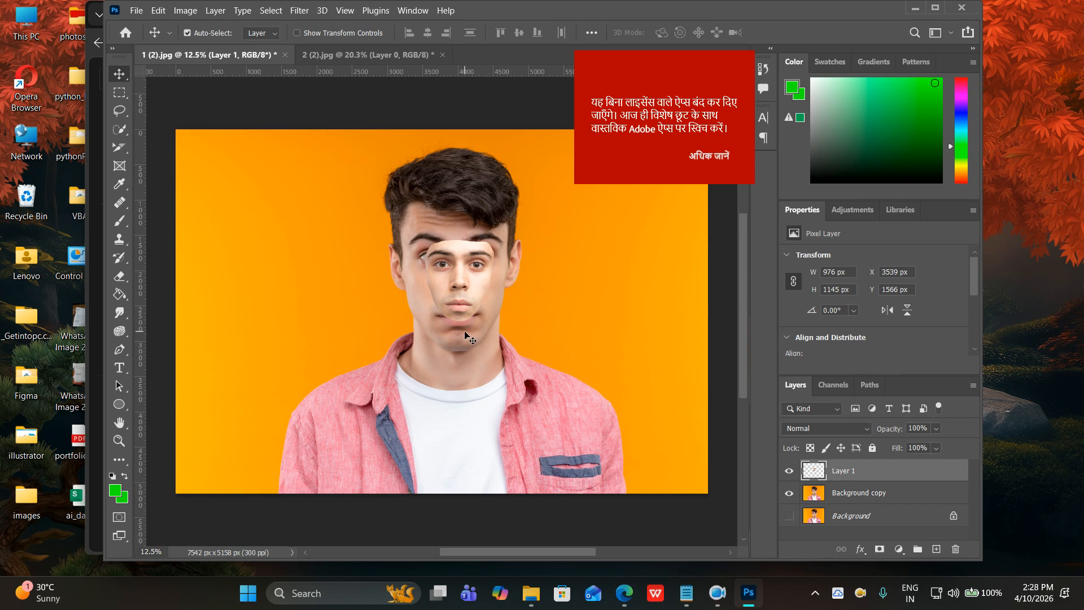
pyautogui.moveTo(457, 298); pyautogui.dragTo(452, 298)
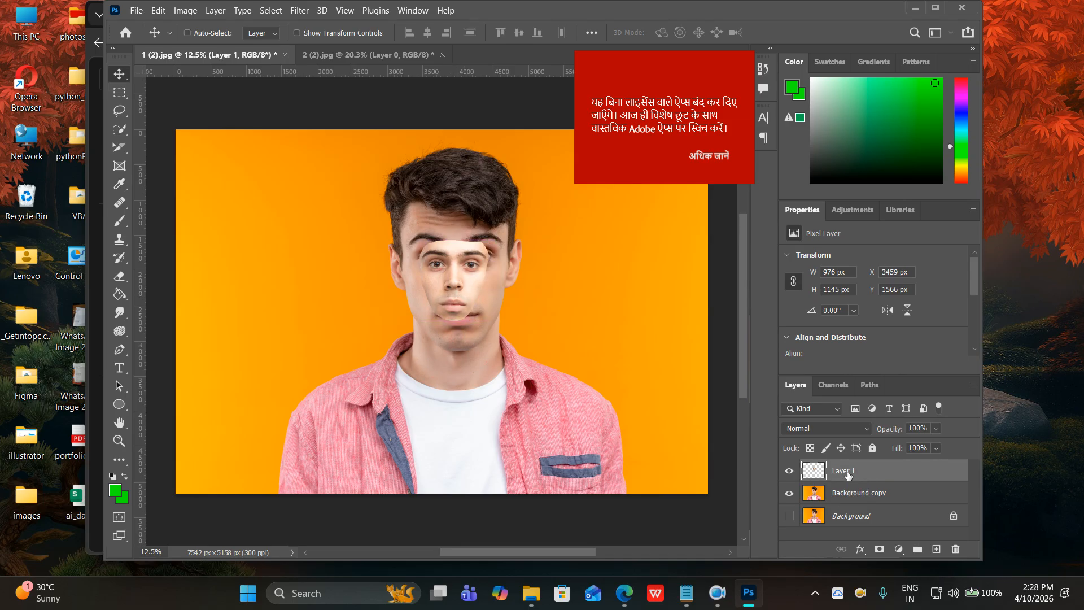
# Begin a free transform on the face patch and drop Layer 1 opacity to 60%.
pyautogui.hotkey('ctrl', 't')
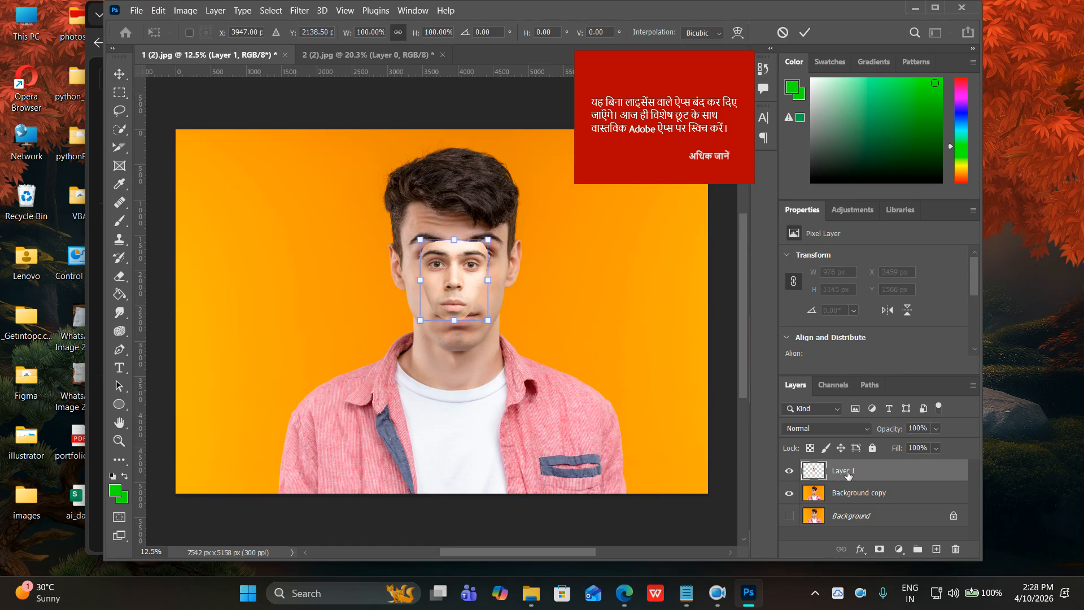
pyautogui.click(936, 429)
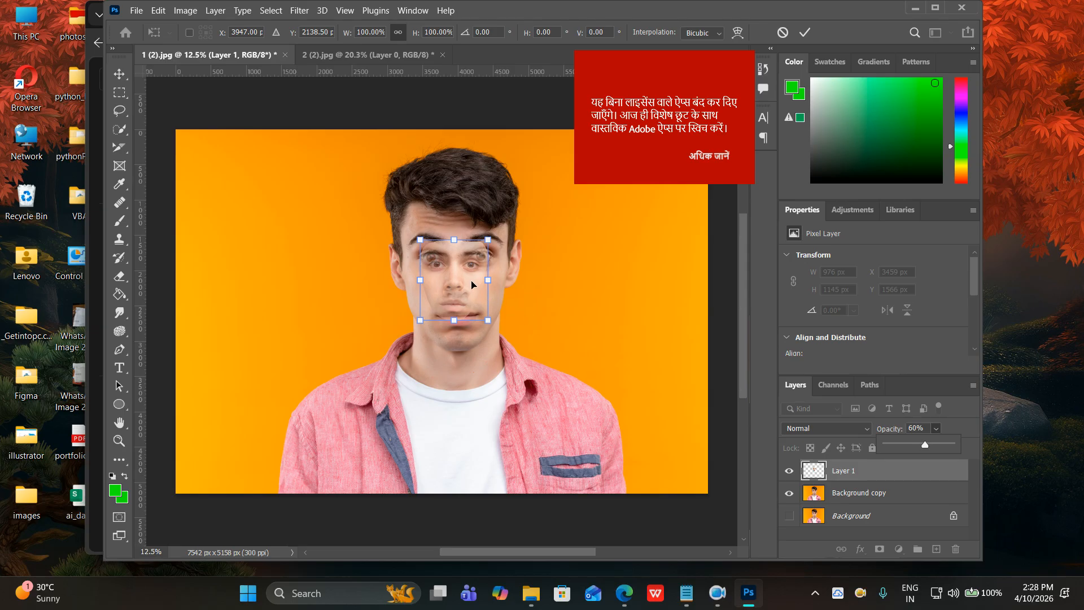
pyautogui.click(488, 240)
# Scale the patch to about 1383 × 1622 px, align it at X 3291, Y 1297, and commit.
pyautogui.moveTo(489, 240); pyautogui.dragTo(512, 219)
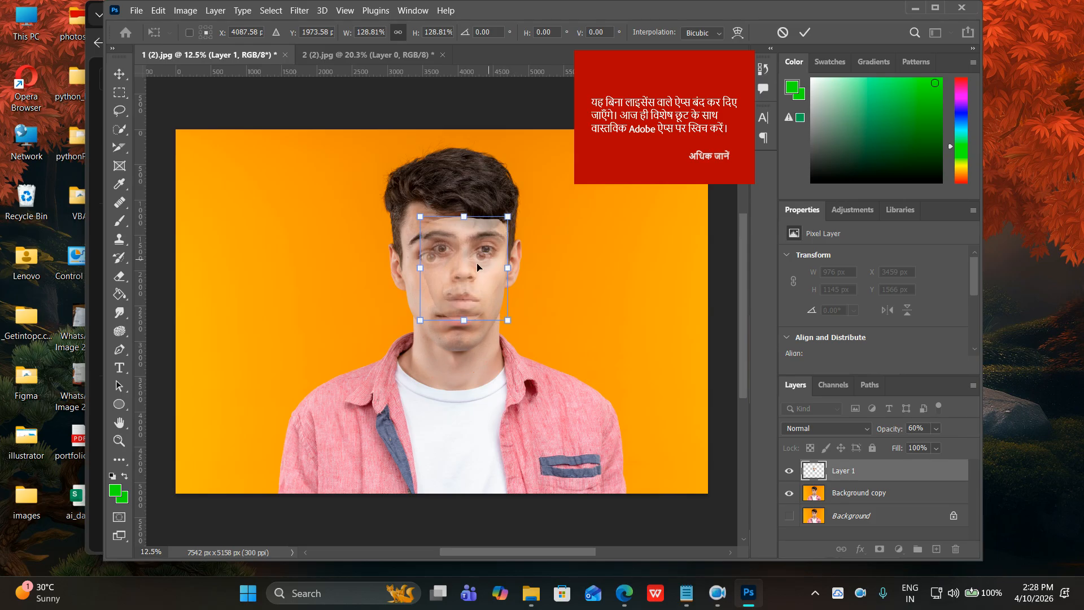
pyautogui.moveTo(472, 279); pyautogui.dragTo(463, 285)
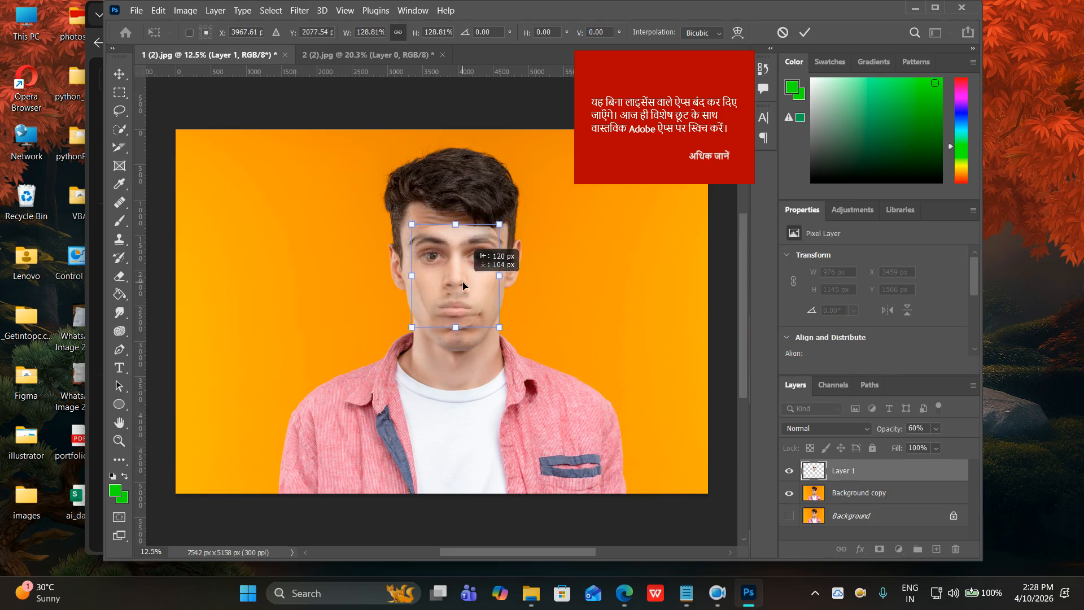
pyautogui.moveTo(499, 224); pyautogui.dragTo(502, 220)
pyautogui.moveTo(468, 280); pyautogui.dragTo(464, 283)
pyautogui.moveTo(497, 224); pyautogui.dragTo(501, 221)
pyautogui.moveTo(473, 279); pyautogui.dragTo(470, 282)
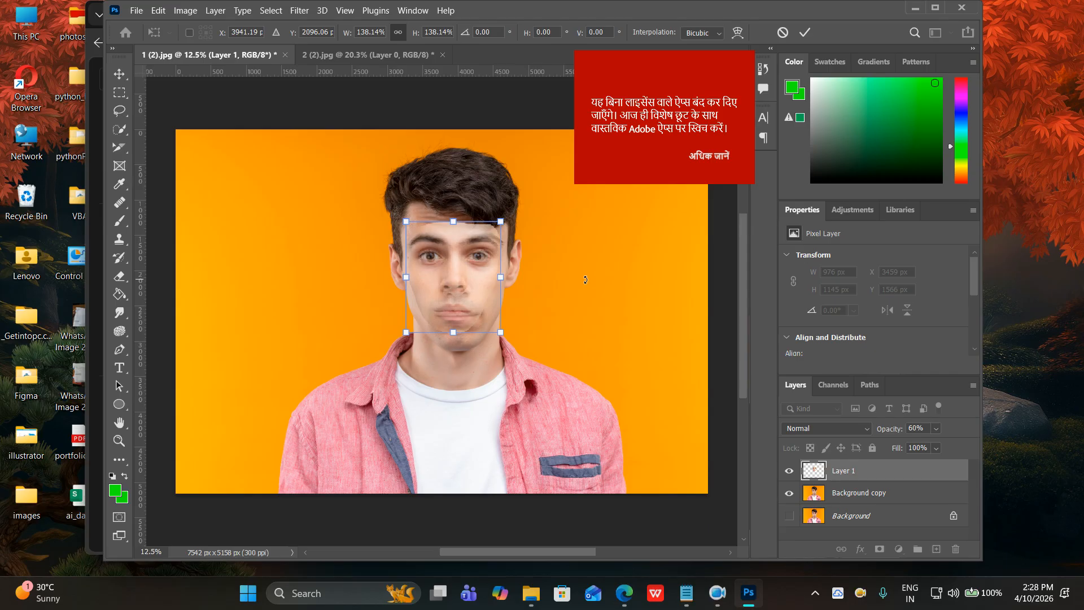
pyautogui.moveTo(502, 222); pyautogui.dragTo(509, 221)
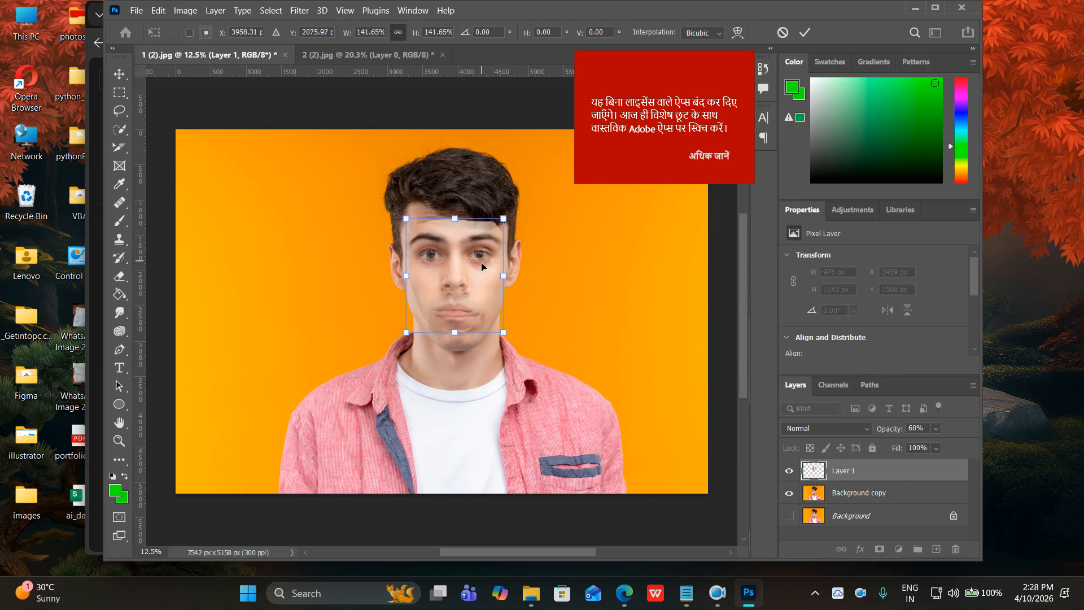
pyautogui.moveTo(483, 268); pyautogui.dragTo(484, 270)
pyautogui.press('Down')
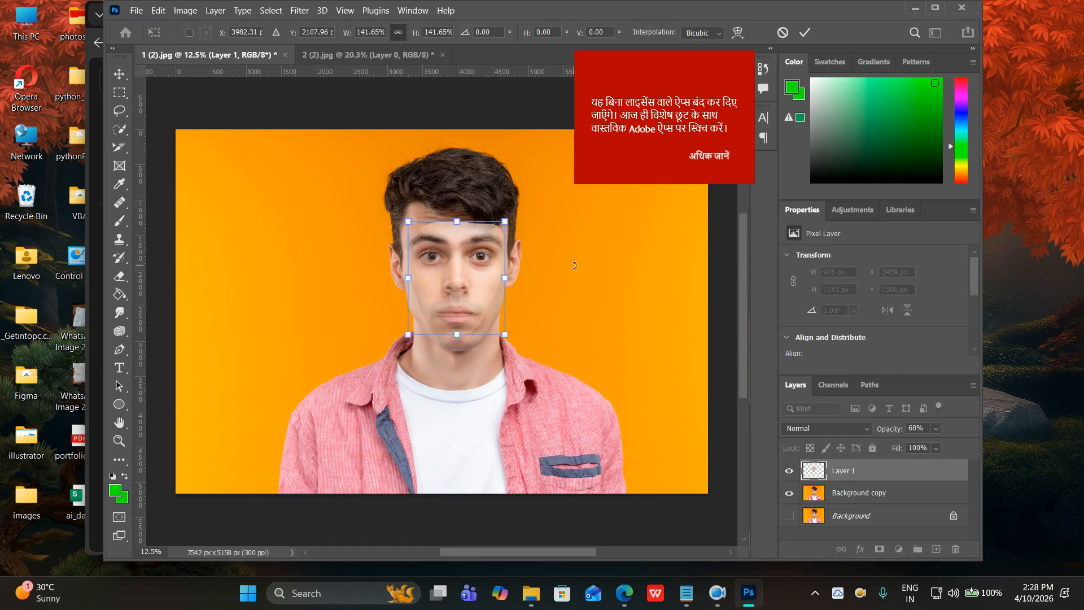
pyautogui.click(804, 32)
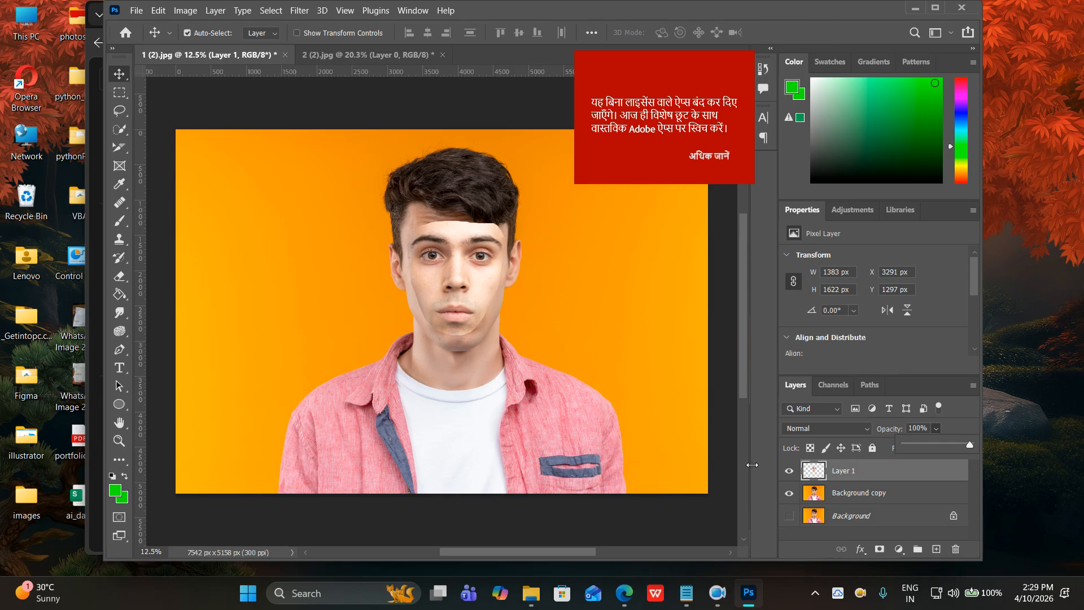
# Toggle Layer 1's visibility to compare, then load its pixels as a selection via Select Pixels.
pyautogui.click(790, 474)
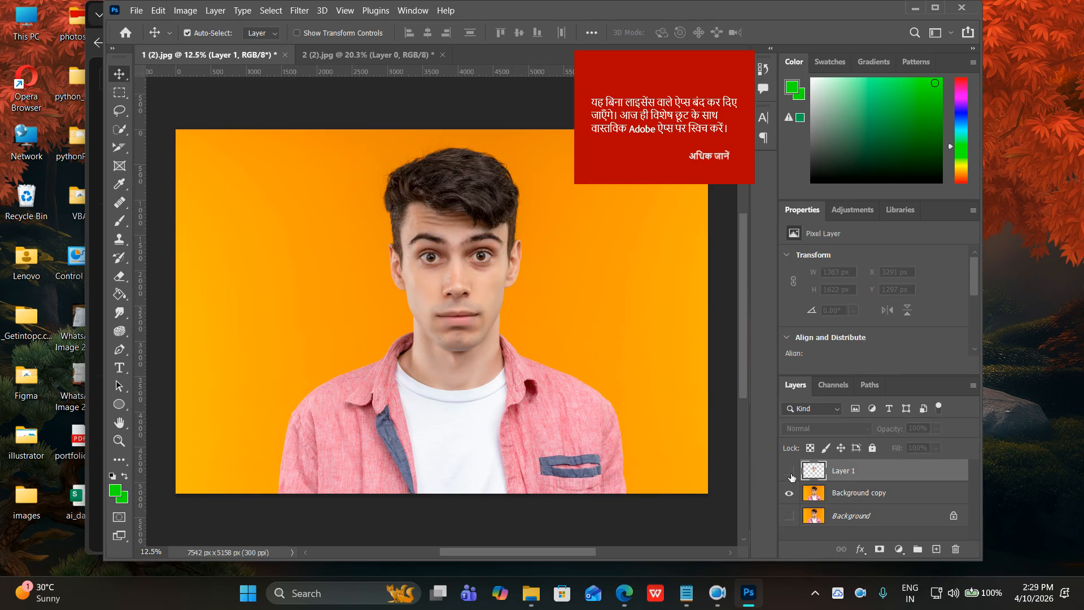
pyautogui.click(790, 472)
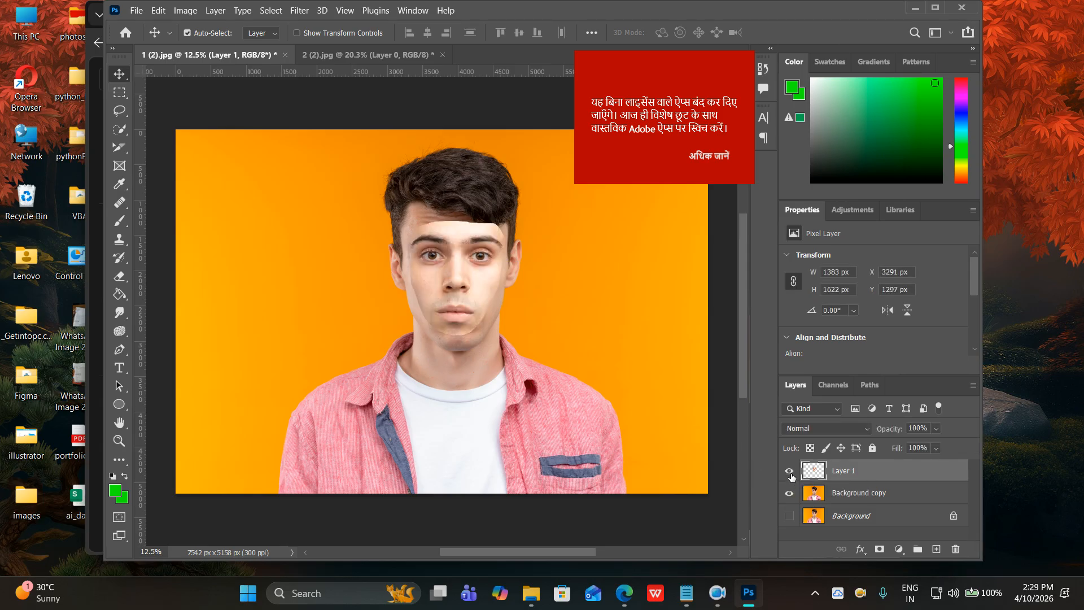
pyautogui.click(790, 472)
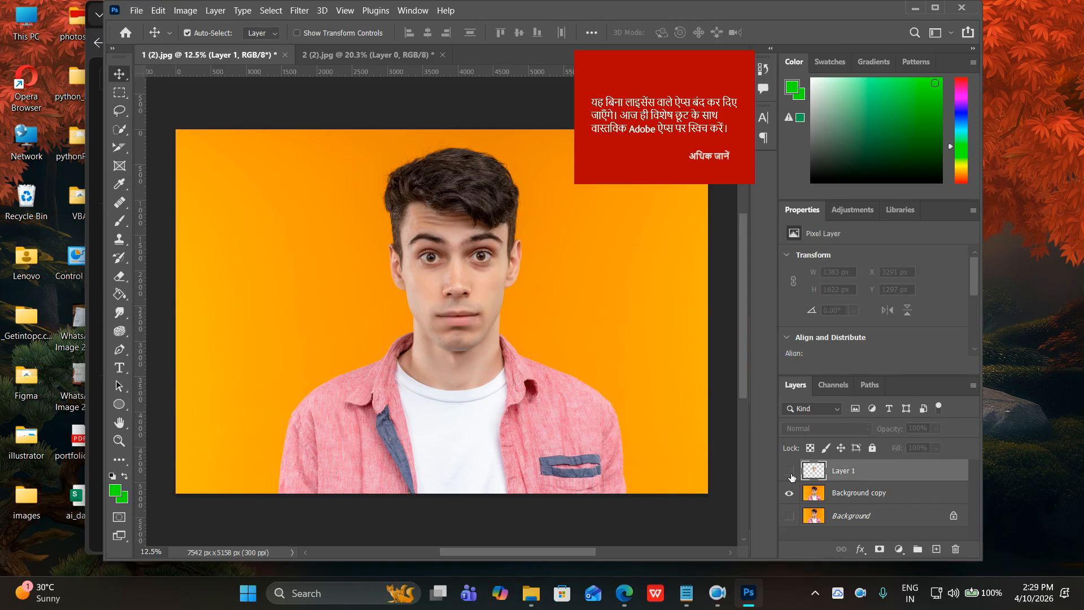
pyautogui.click(790, 472)
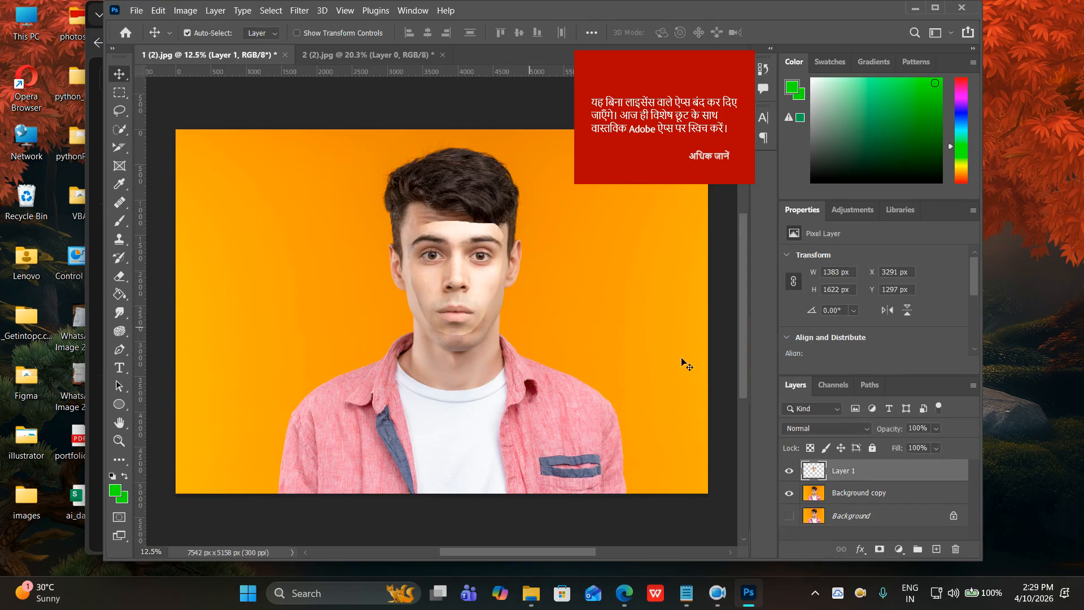
pyautogui.click(789, 471)
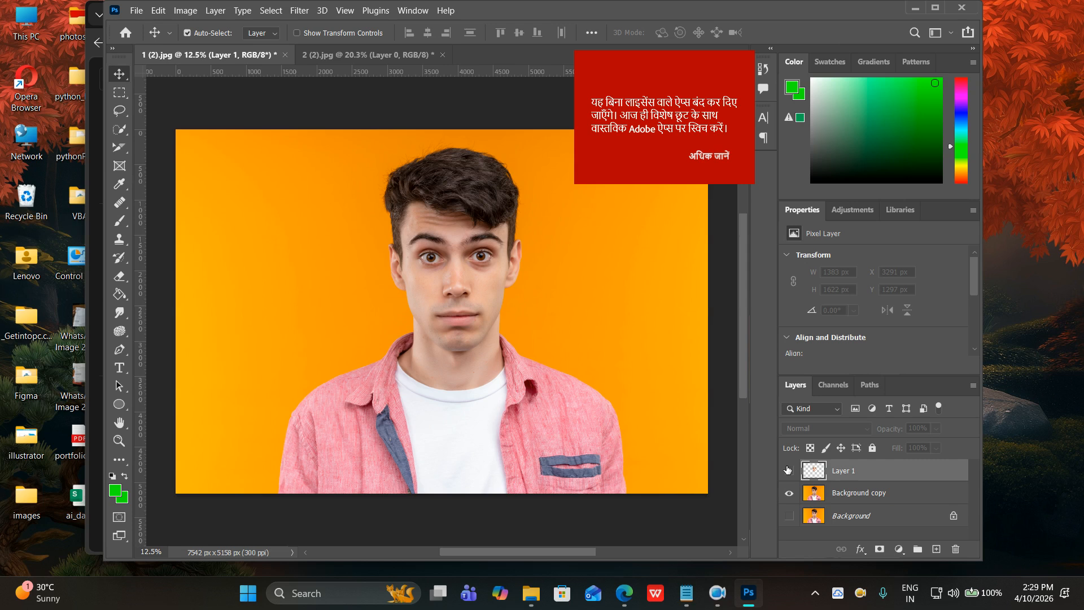
pyautogui.click(789, 472)
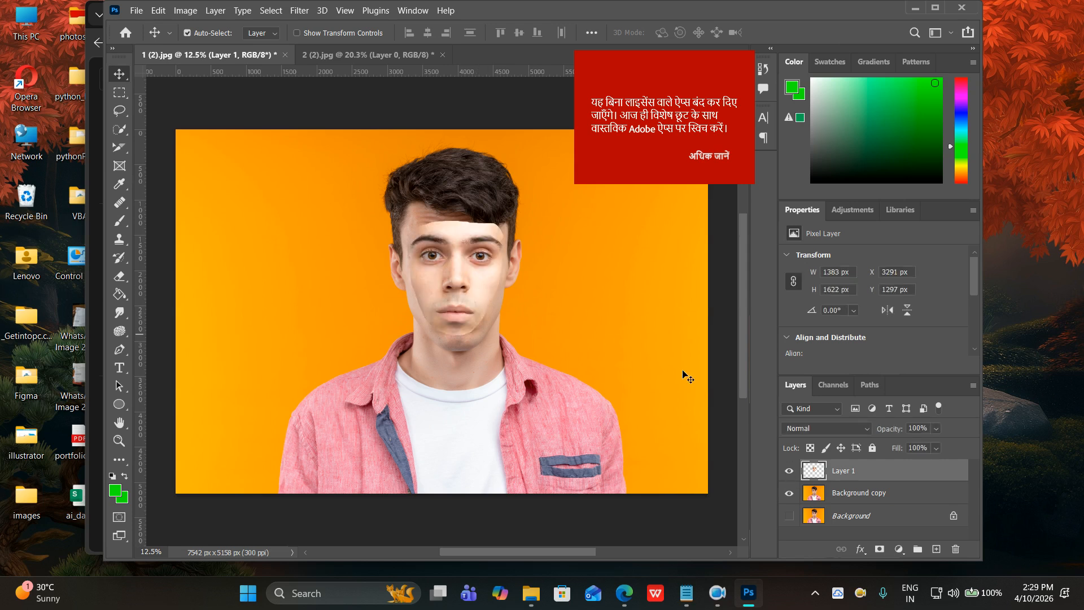
pyautogui.rightClick(813, 473)
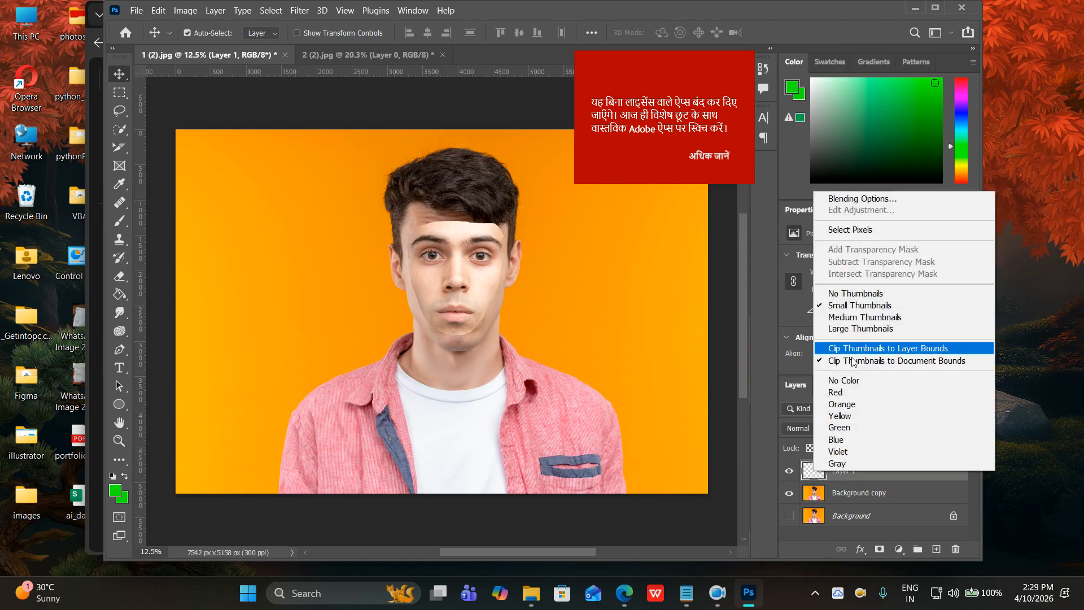
pyautogui.click(851, 230)
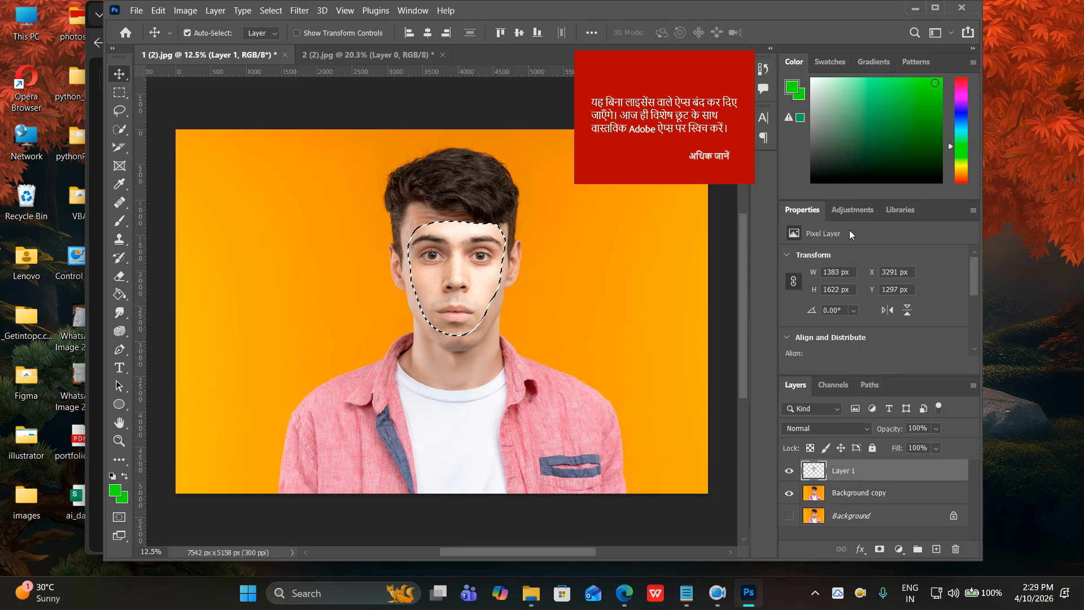
# Invert the face-patch selection and briefly hide Layer 1 to check it.
pyautogui.click(217, 14)
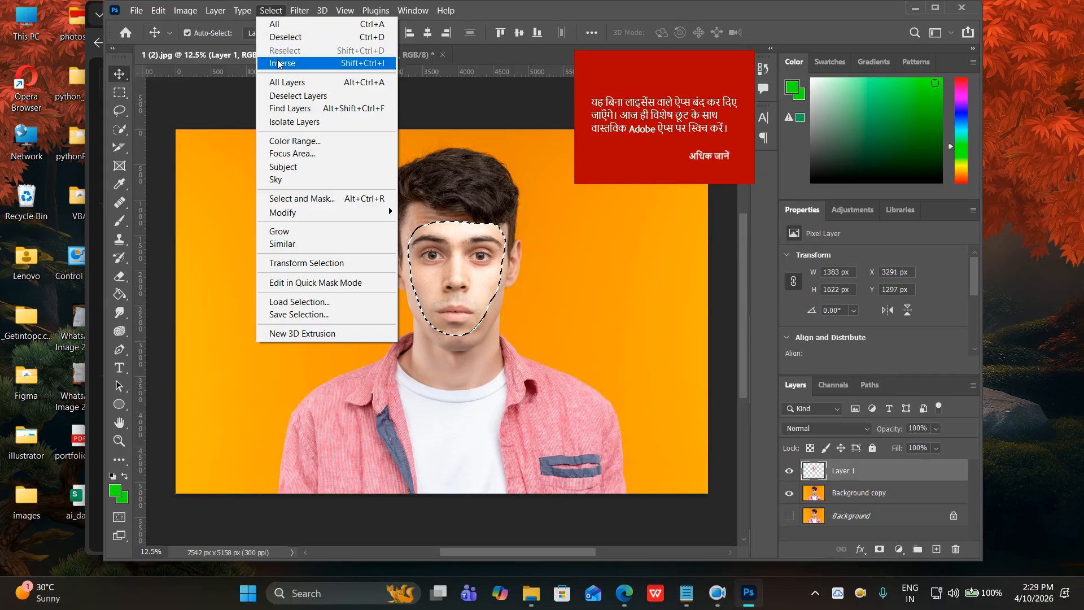
pyautogui.click(278, 64)
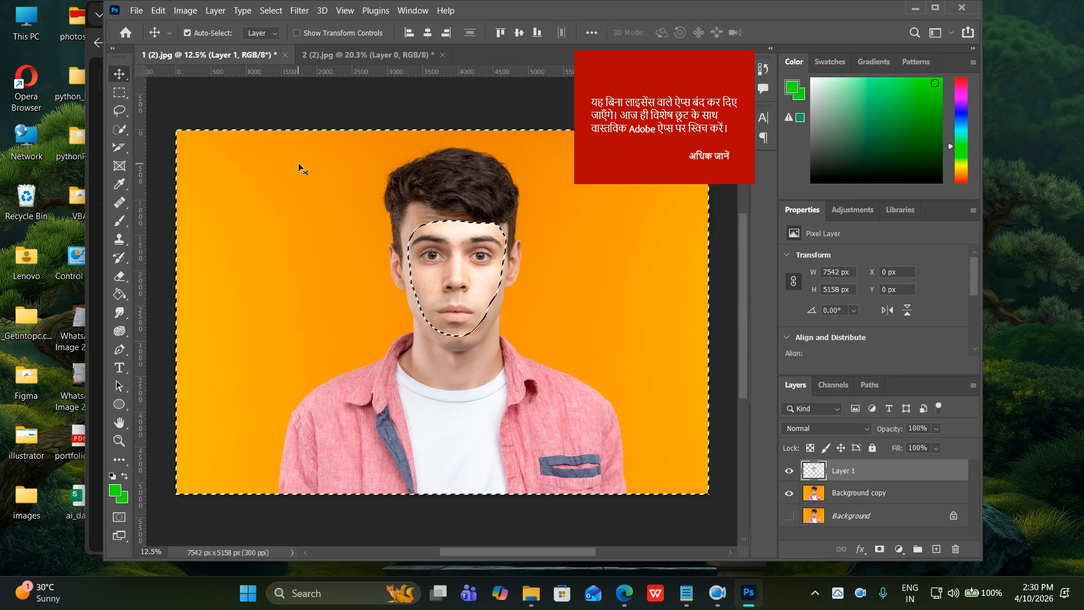
pyautogui.click(789, 470)
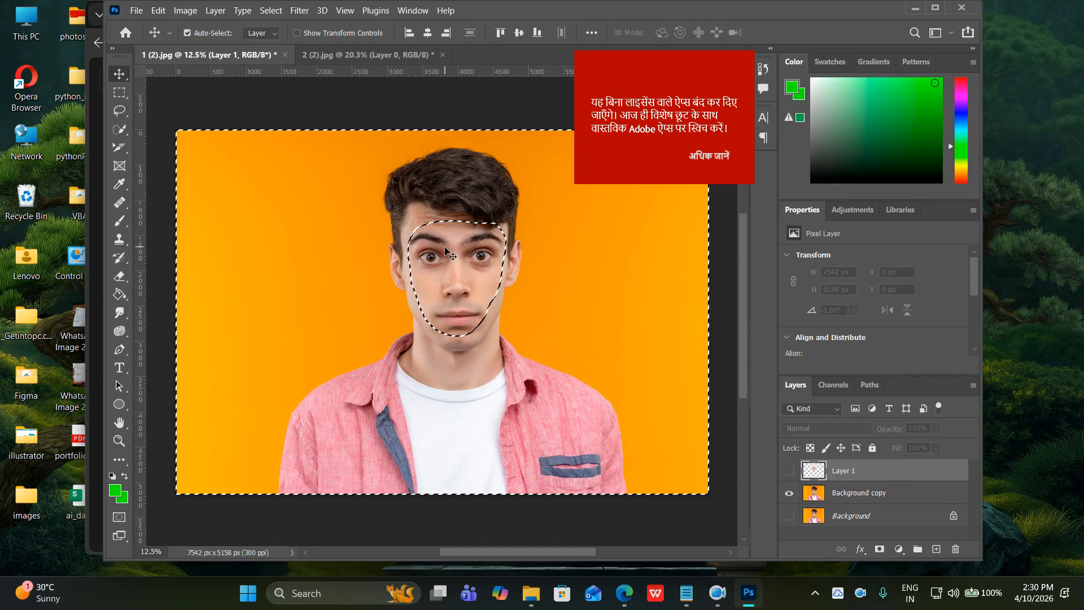
pyautogui.click(788, 470)
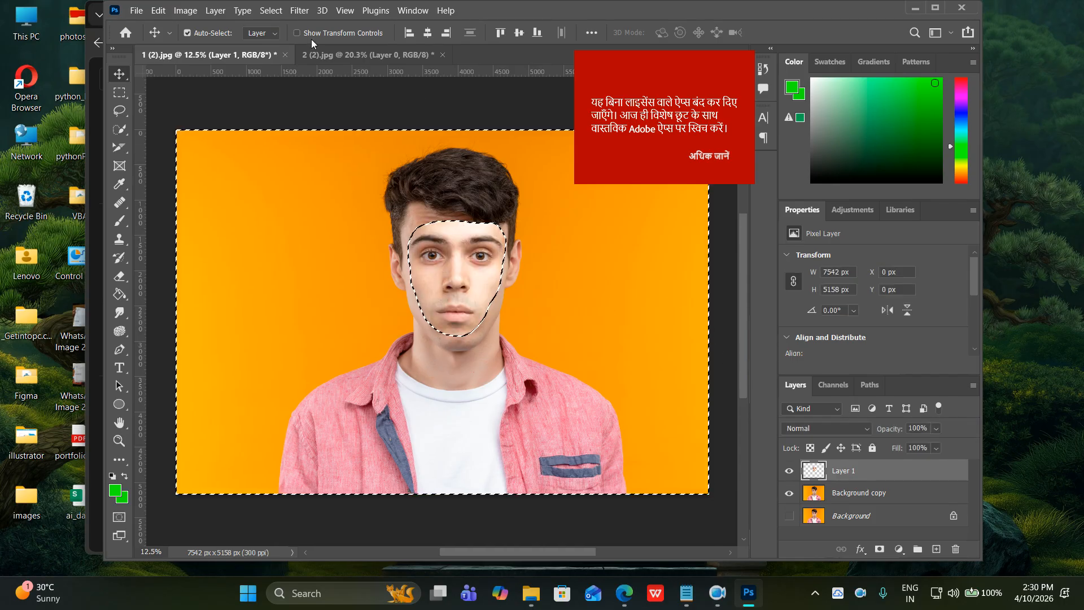
# Expand the selection by 8 pixels.
pyautogui.click(269, 12)
pyautogui.moveTo(310, 212)
pyautogui.click(437, 238)
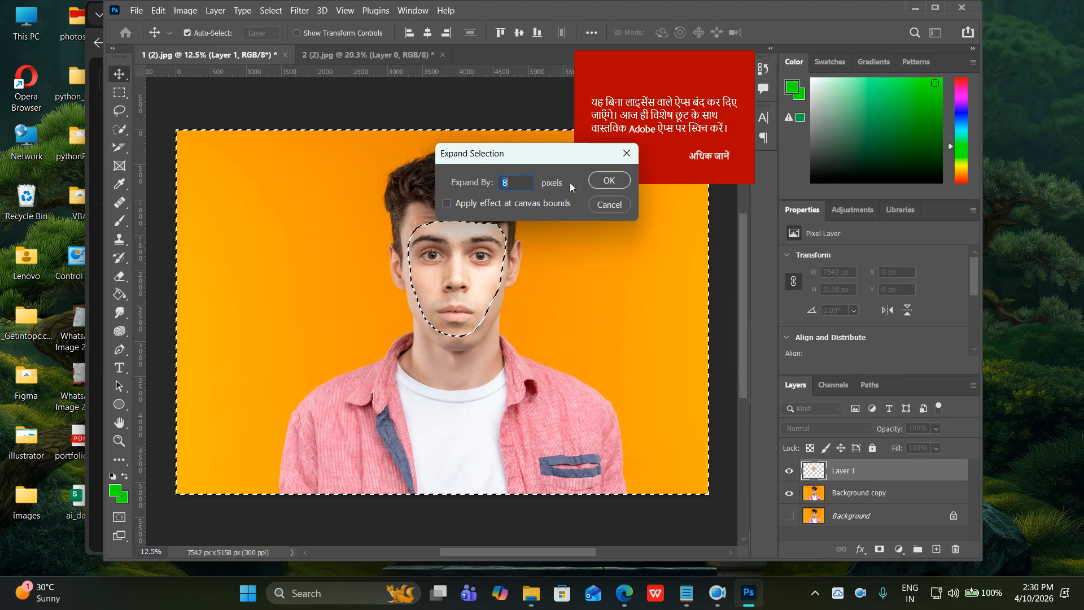
pyautogui.click(609, 180)
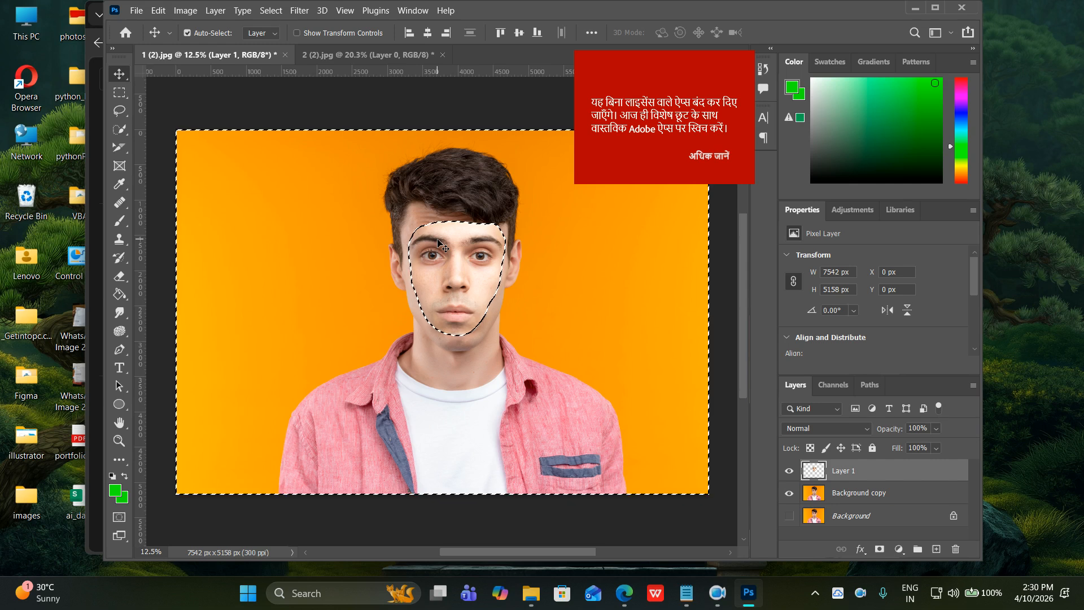
pyautogui.scroll(3, 439, 244)
pyautogui.scroll(3, 444, 198)
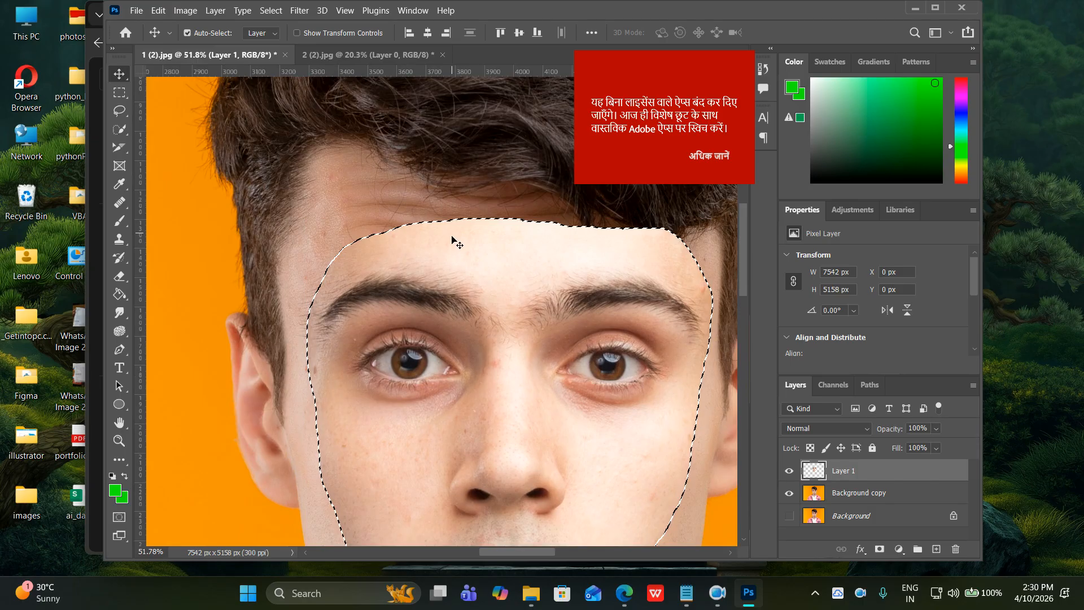
pyautogui.scroll(2, 412, 239)
pyautogui.scroll(5, 412, 240)
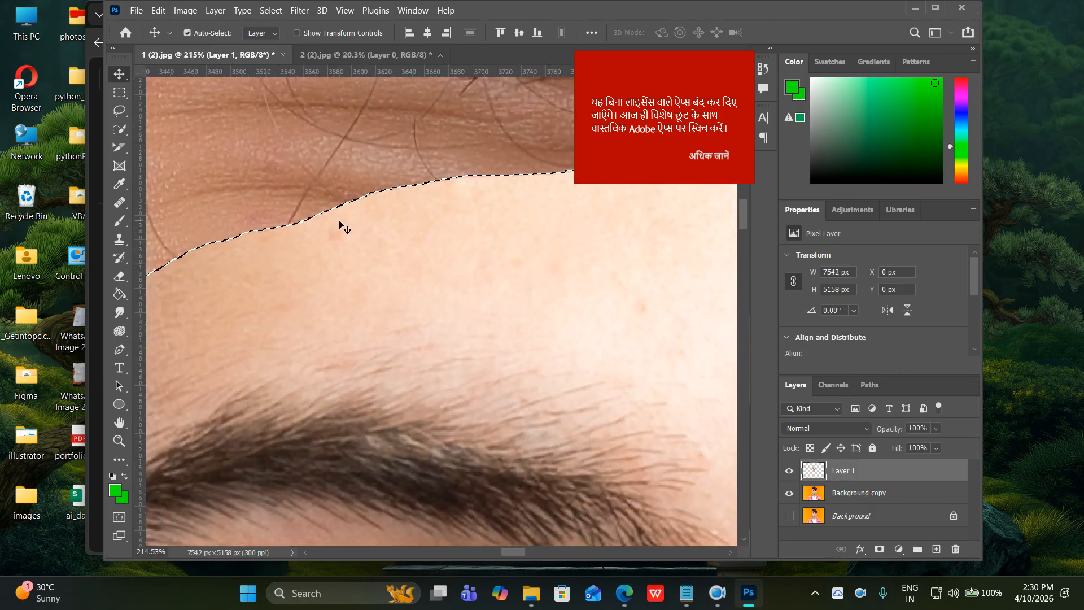
# Expand the selection by another 8 pixels.
pyautogui.click(275, 11)
pyautogui.moveTo(306, 212)
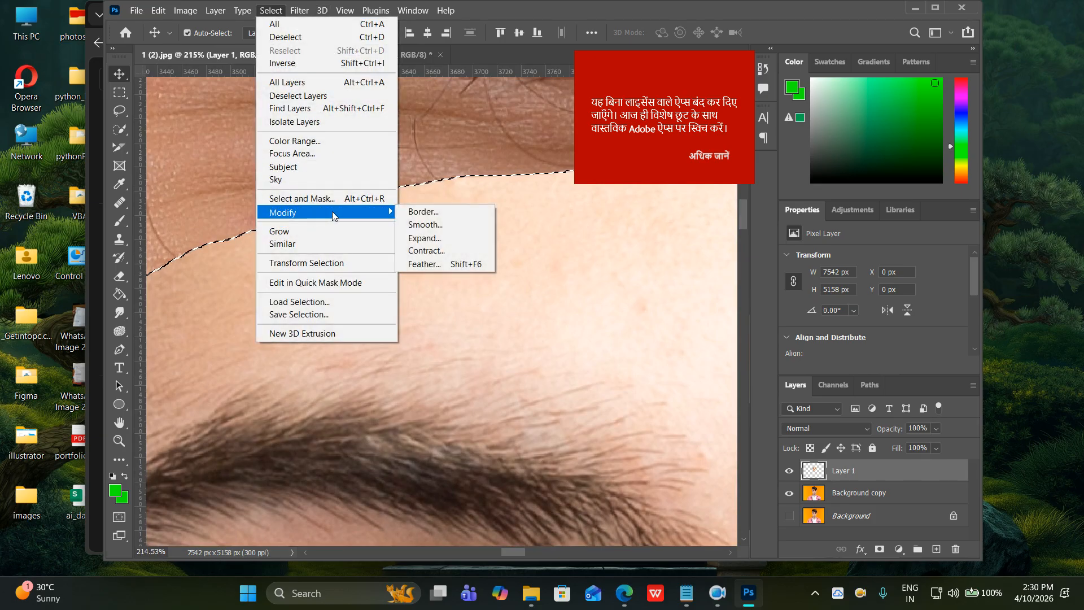
pyautogui.click(429, 236)
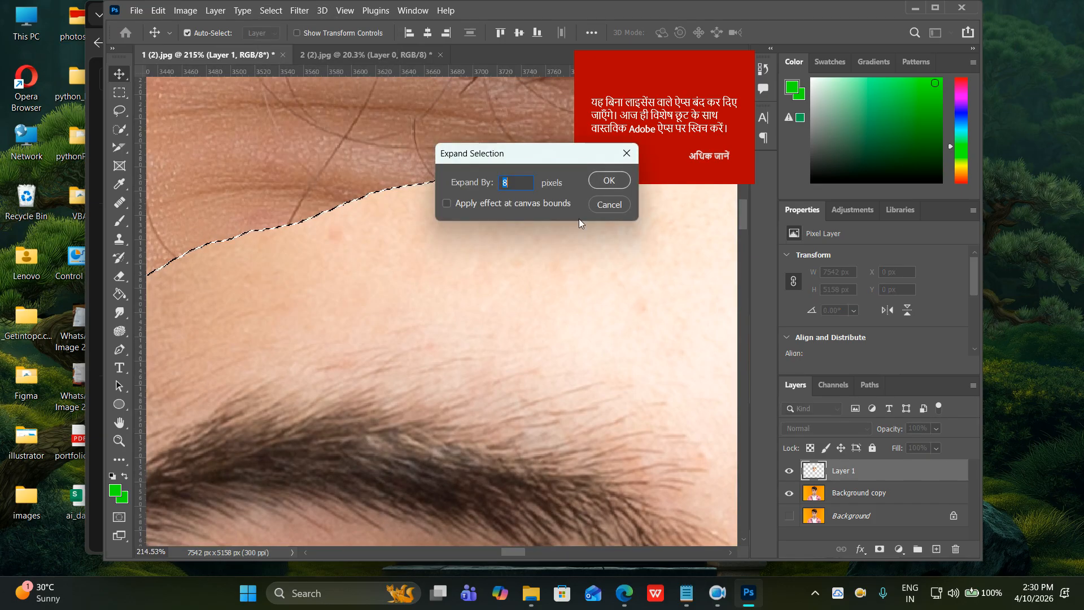
pyautogui.click(593, 184)
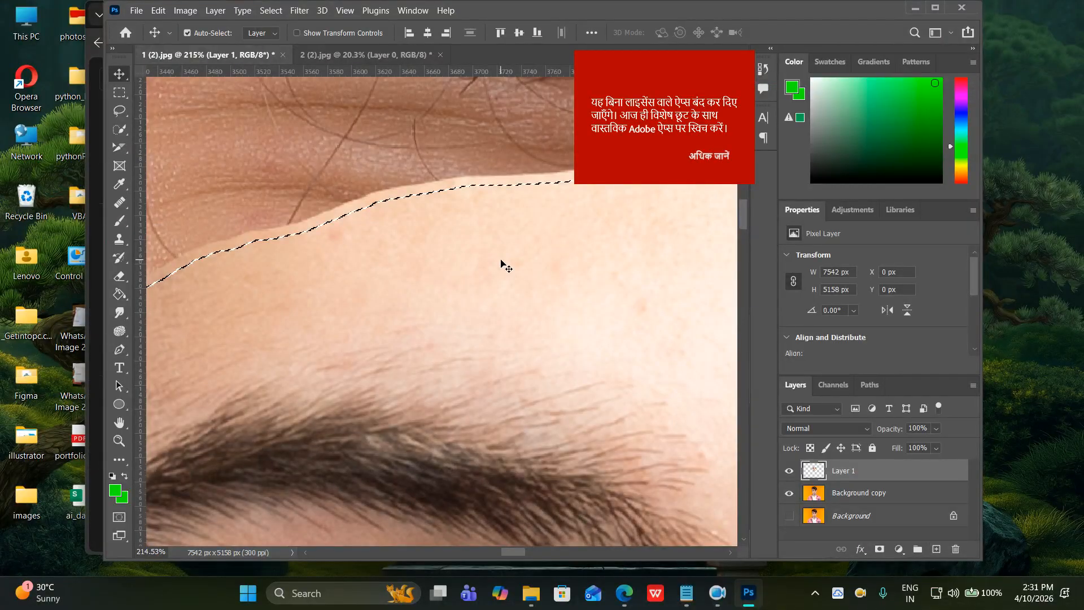
pyautogui.scroll(-10, 501, 262)
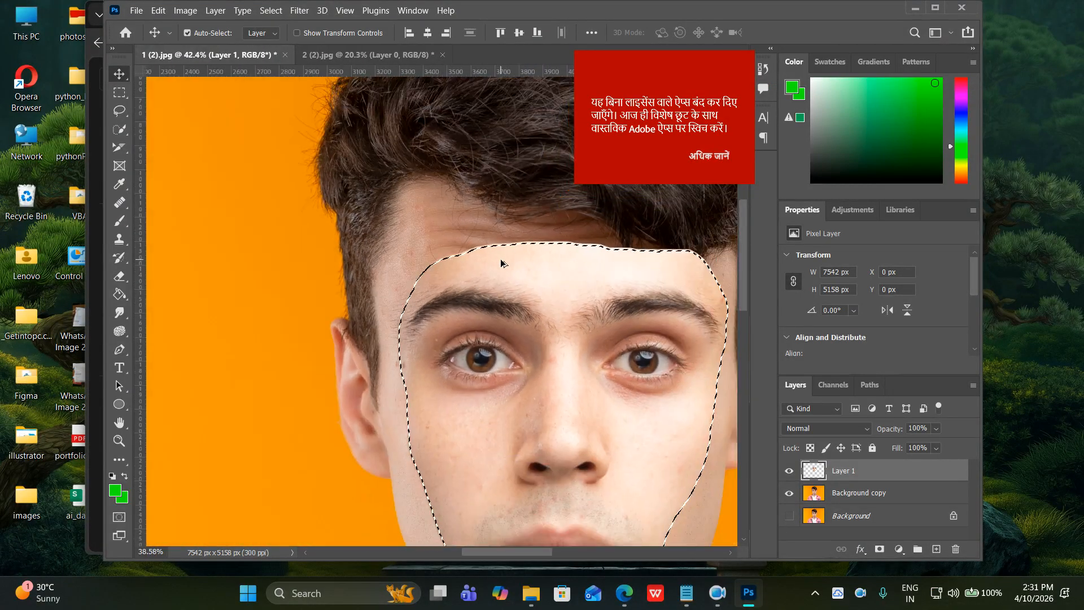
# Make Background copy the active layer and hide Layer 1, panning to show the whole face.
pyautogui.scroll(-5, 500, 258)
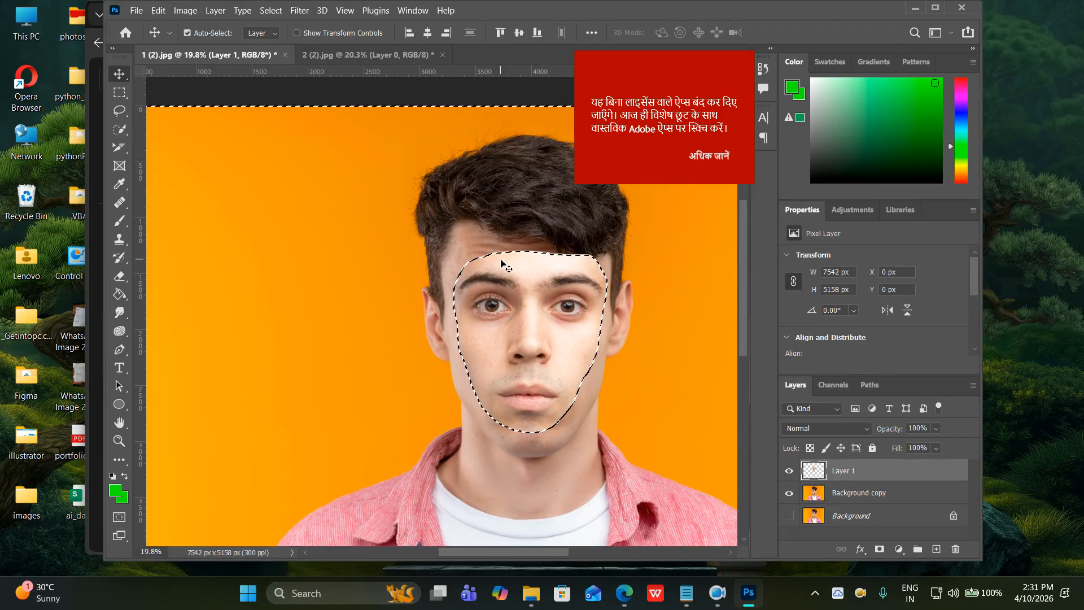
pyautogui.click(847, 494)
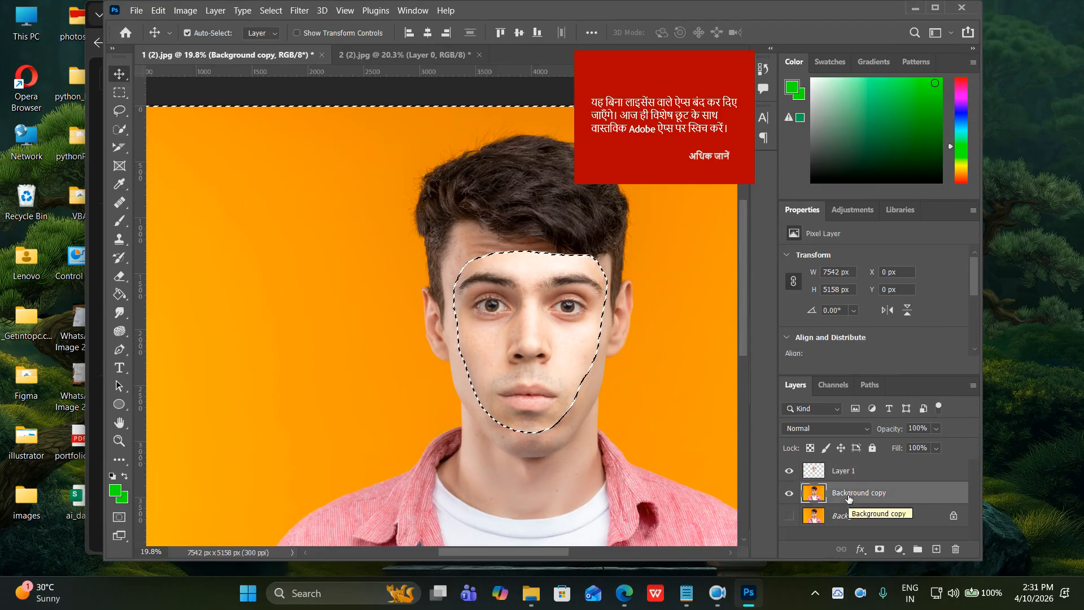
pyautogui.click(789, 472)
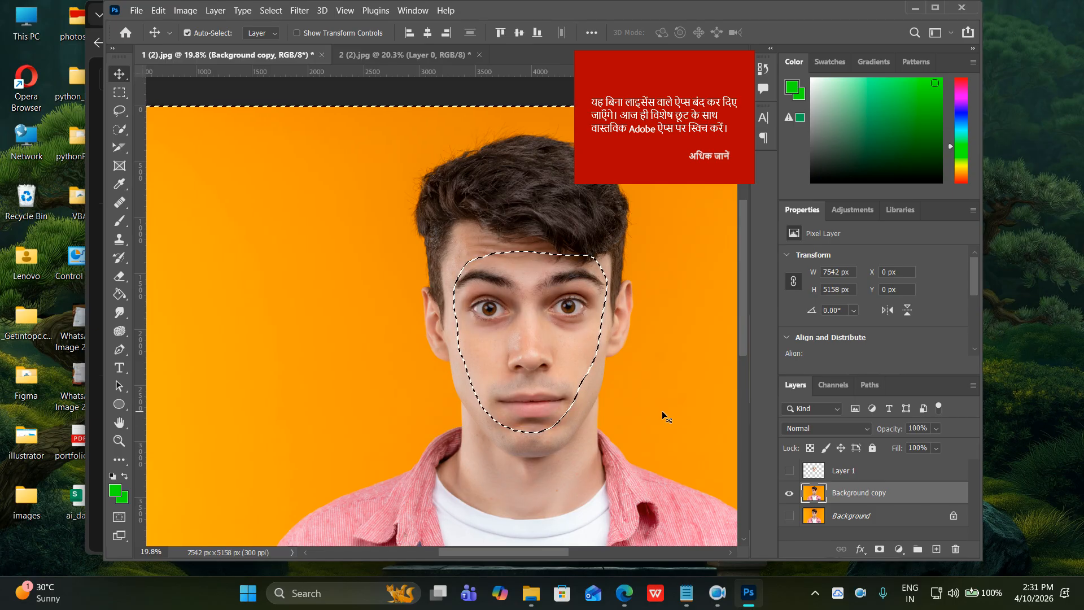
pyautogui.scroll(-3, 661, 411)
pyautogui.moveTo(606, 391); pyautogui.dragTo(533, 344)
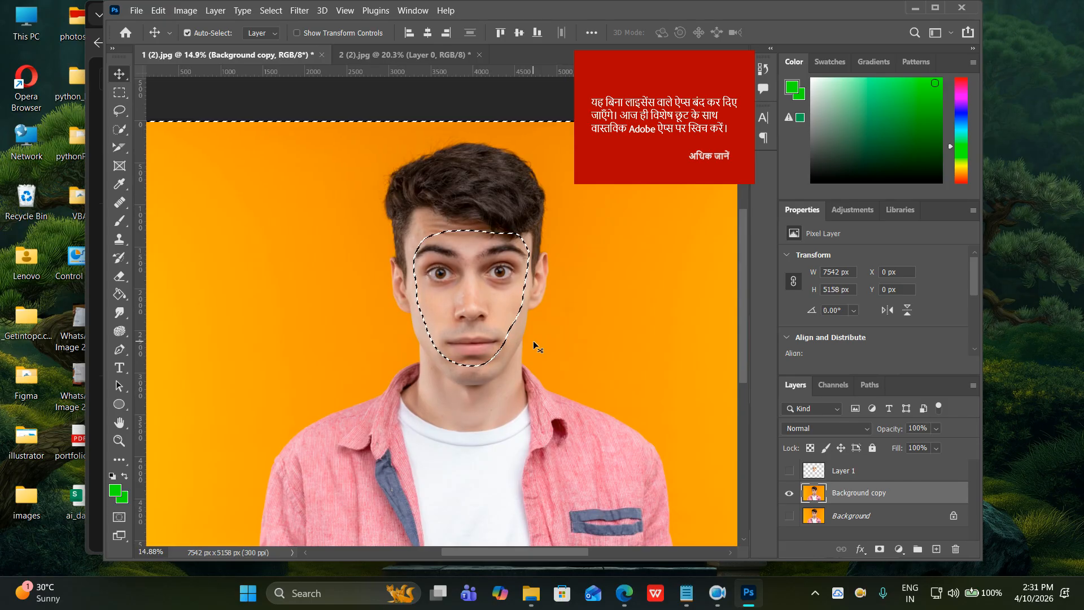
# Invert the selection, delete the original face from Background copy, show Layer 1, and deselect.
pyautogui.click(268, 13)
pyautogui.click(279, 62)
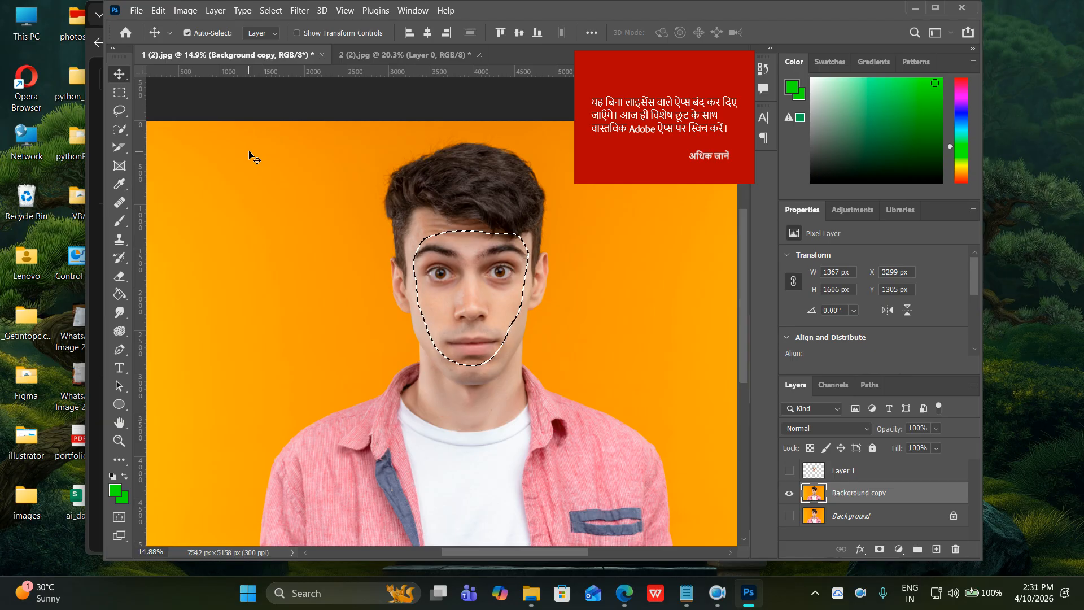
pyautogui.press('Delete')
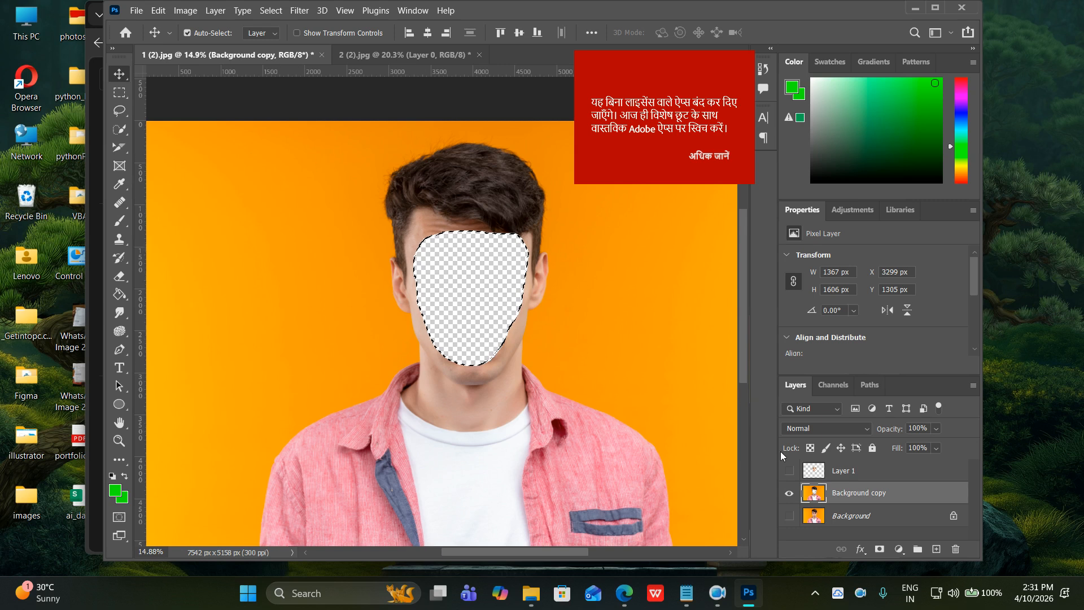
pyautogui.click(789, 471)
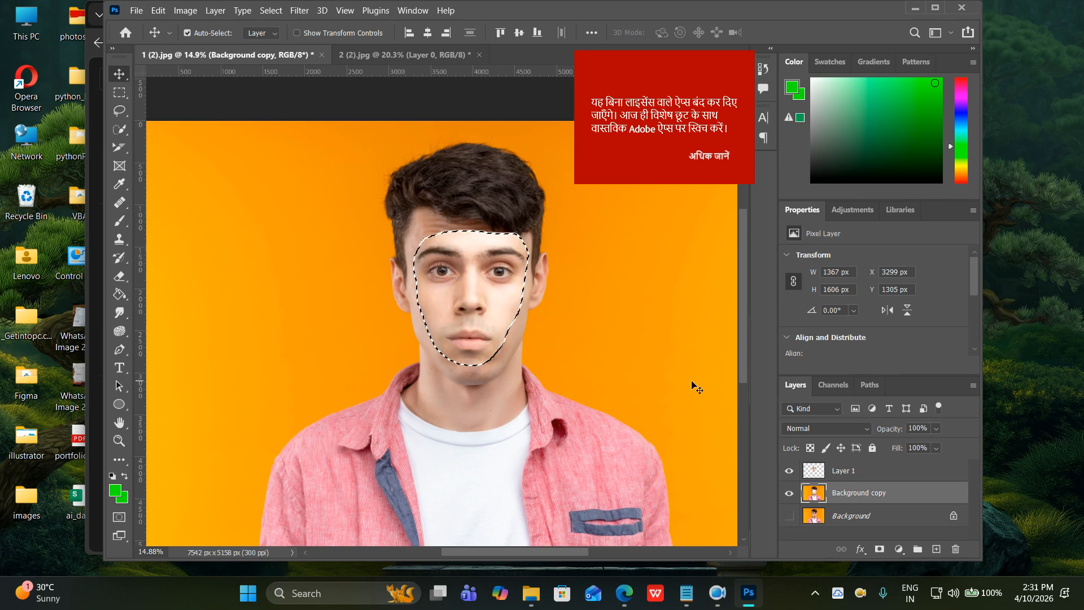
pyautogui.hotkey('ctrl', 'd')
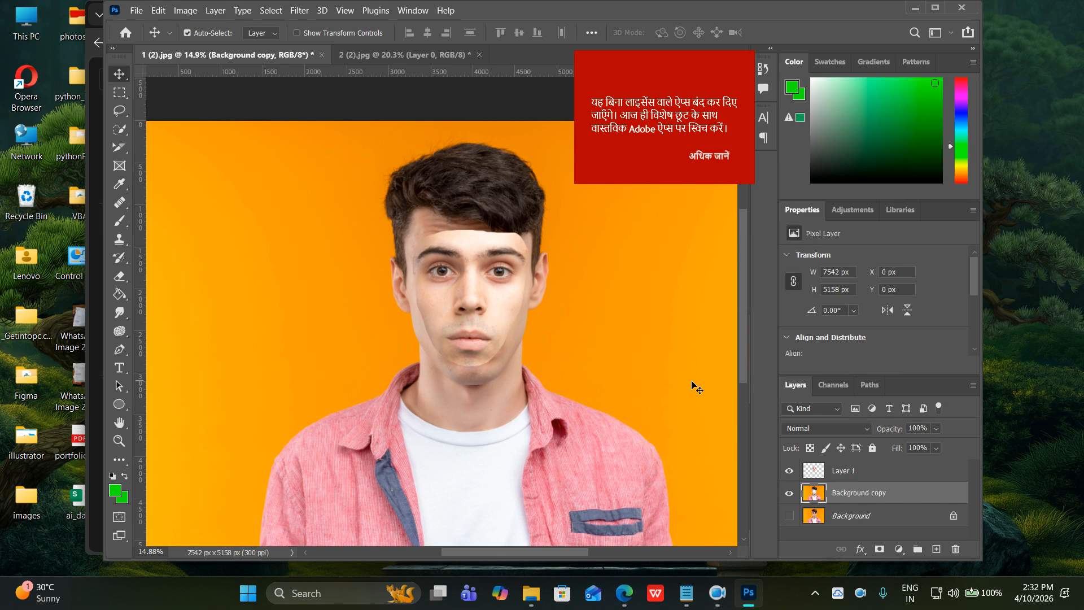
# Load Layer 1's pixels as a selection and select both Layer 1 and Background copy.
pyautogui.click(817, 470)
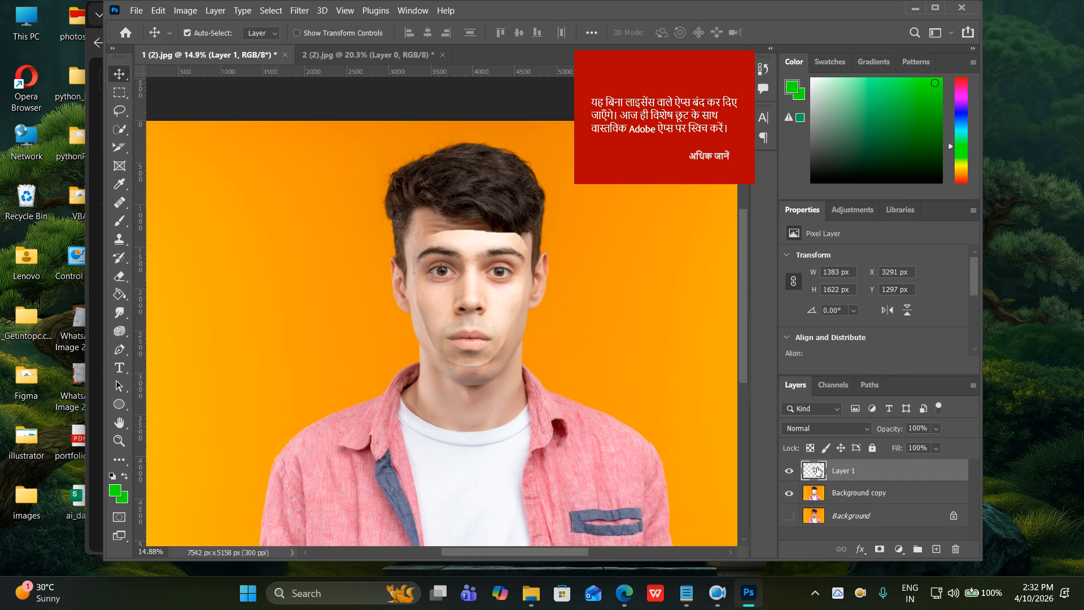
pyautogui.rightClick(817, 470)
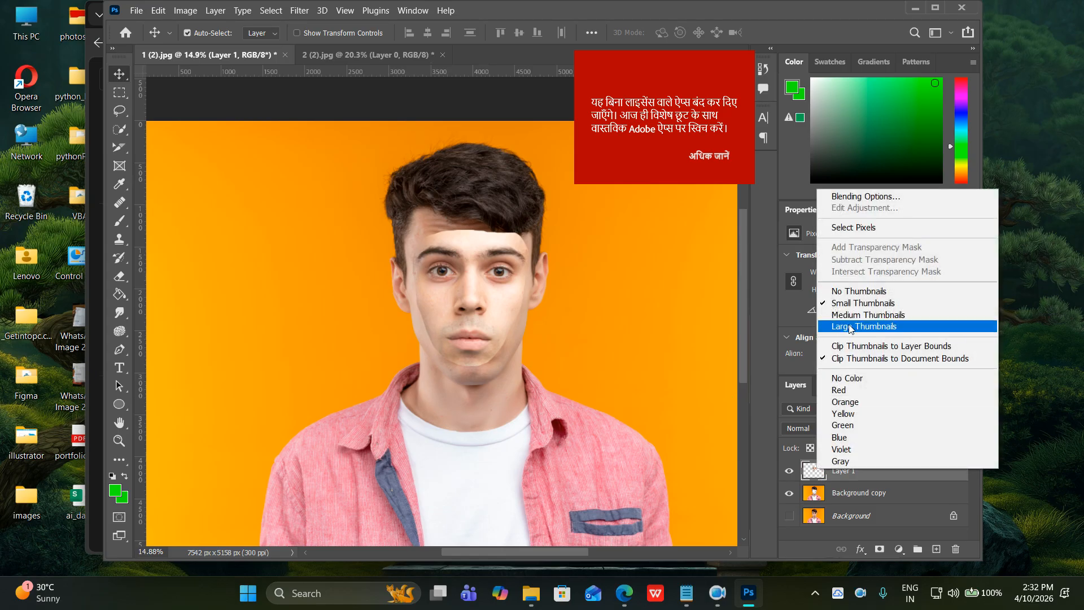
pyautogui.click(854, 232)
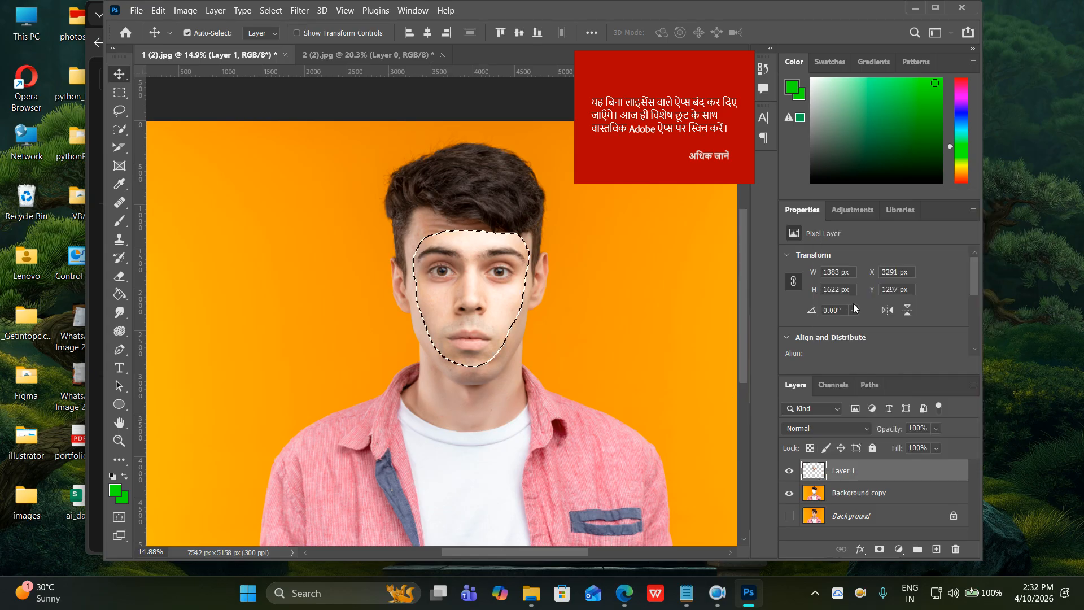
pyautogui.keyDown('ctrl'); pyautogui.click(854, 494); pyautogui.keyUp('ctrl')
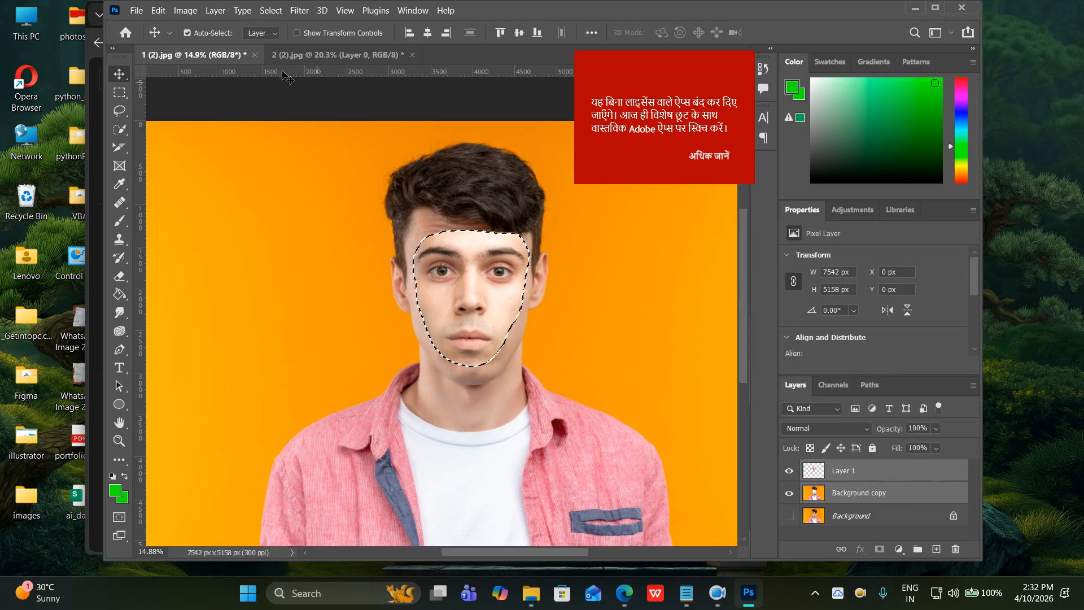
# Run Auto-Blend Layers with Panorama and Seamless Tones and Colors to create Layer 1 (merged).
pyautogui.click(165, 14)
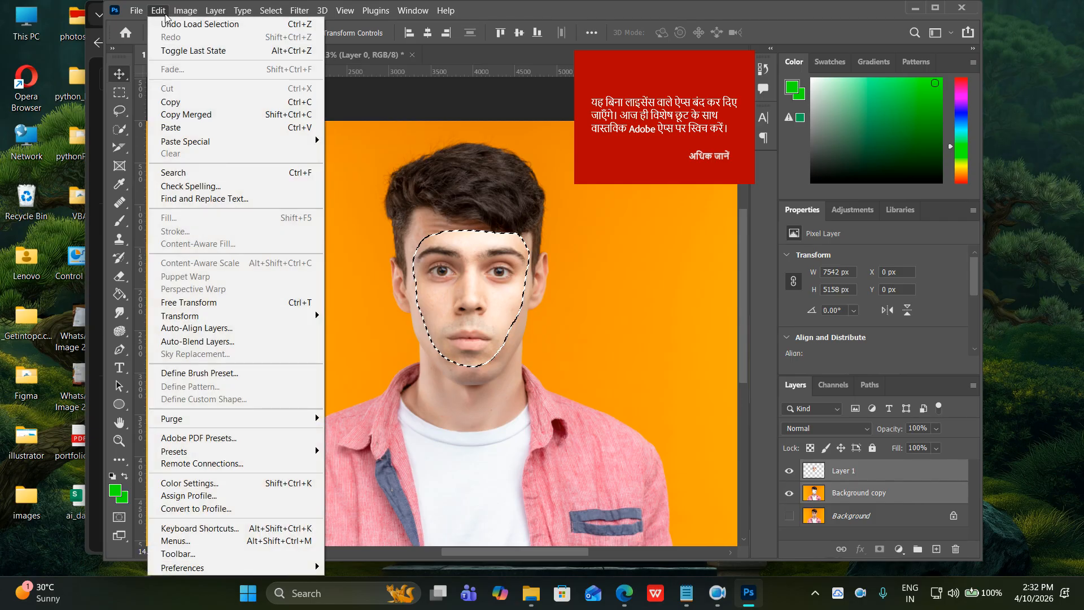
pyautogui.click(220, 342)
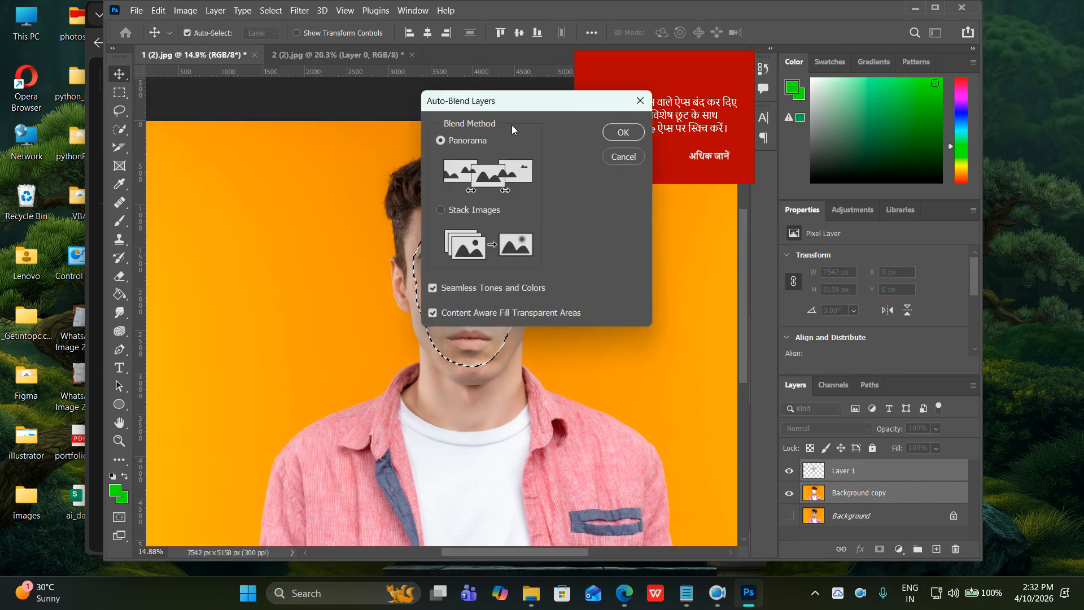
pyautogui.moveTo(522, 109); pyautogui.dragTo(292, 85)
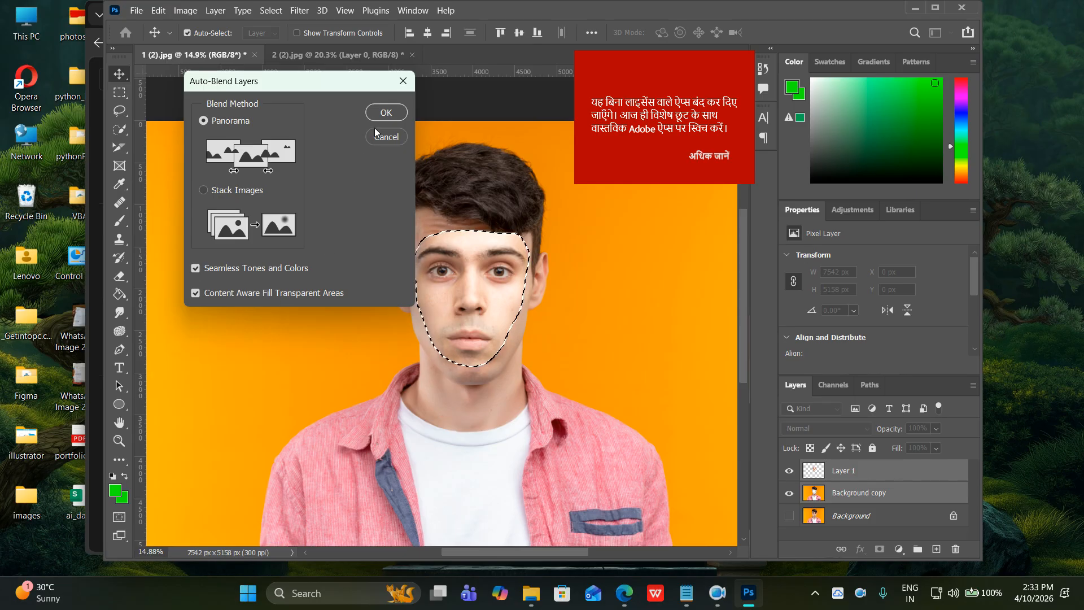
pyautogui.click(385, 113)
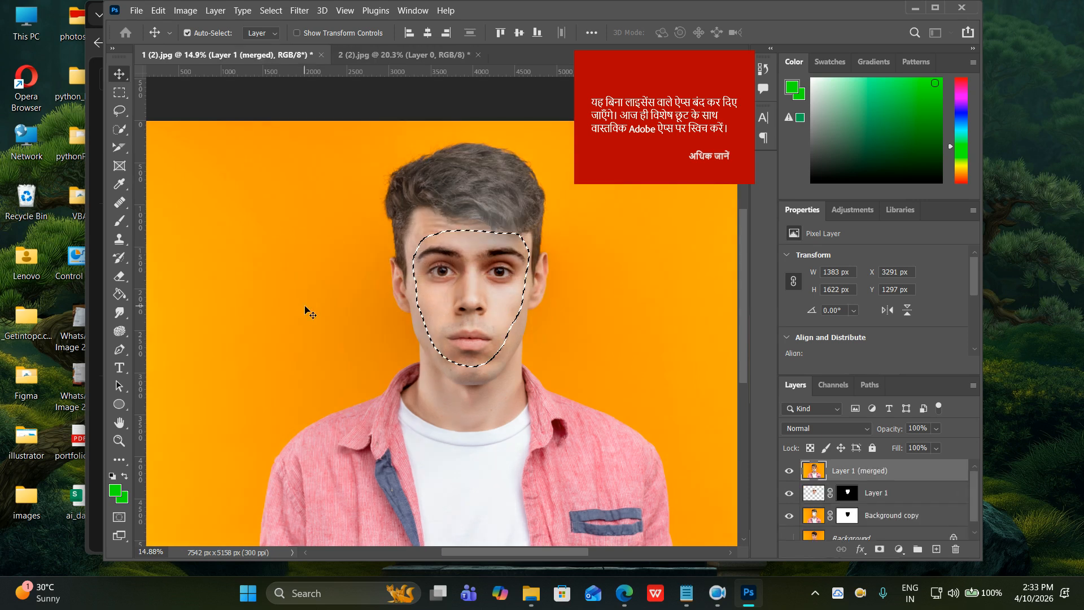
# Deselect the face, hide Background copy and Layer 1, and show the original Background.
pyautogui.press('ctrl')
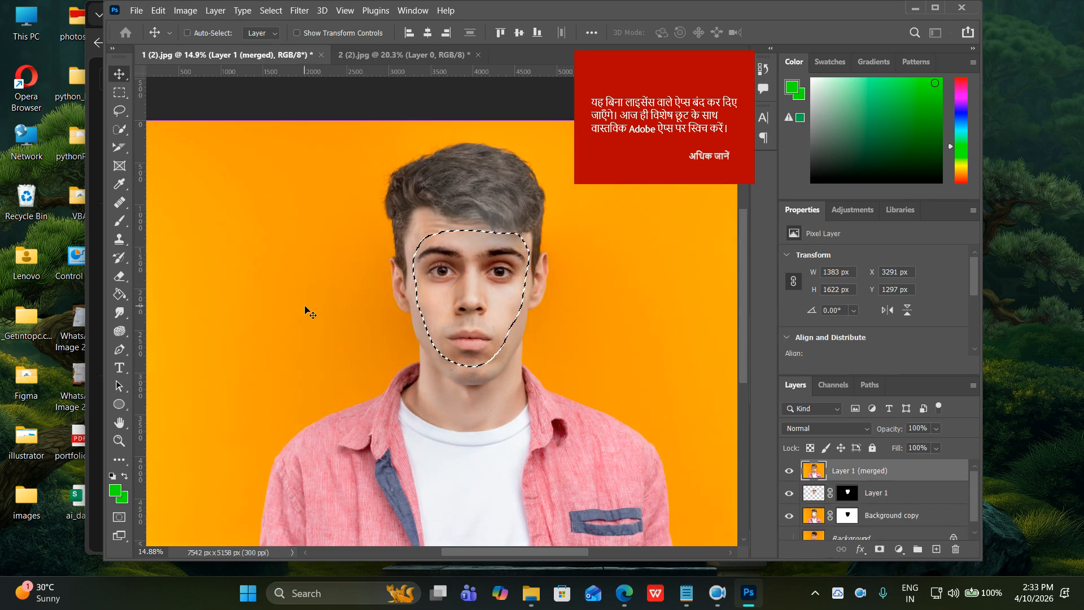
pyautogui.hotkey('ctrl', 'd')
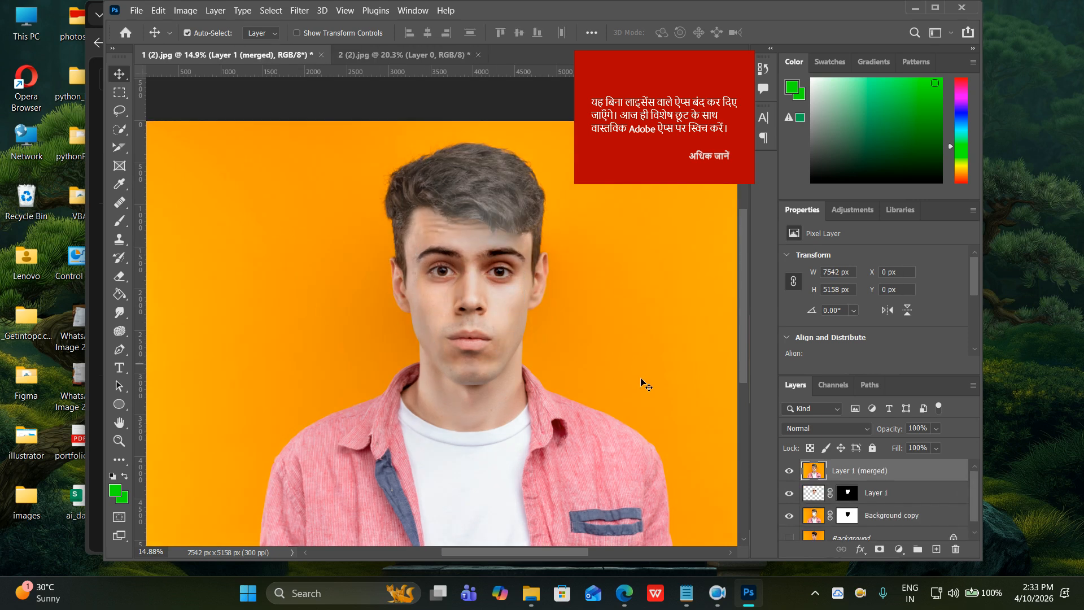
pyautogui.click(789, 536)
pyautogui.click(789, 516)
pyautogui.click(790, 494)
# Toggle Layer 1 (merged) off and on to compare the blended face with the original.
pyautogui.click(790, 472)
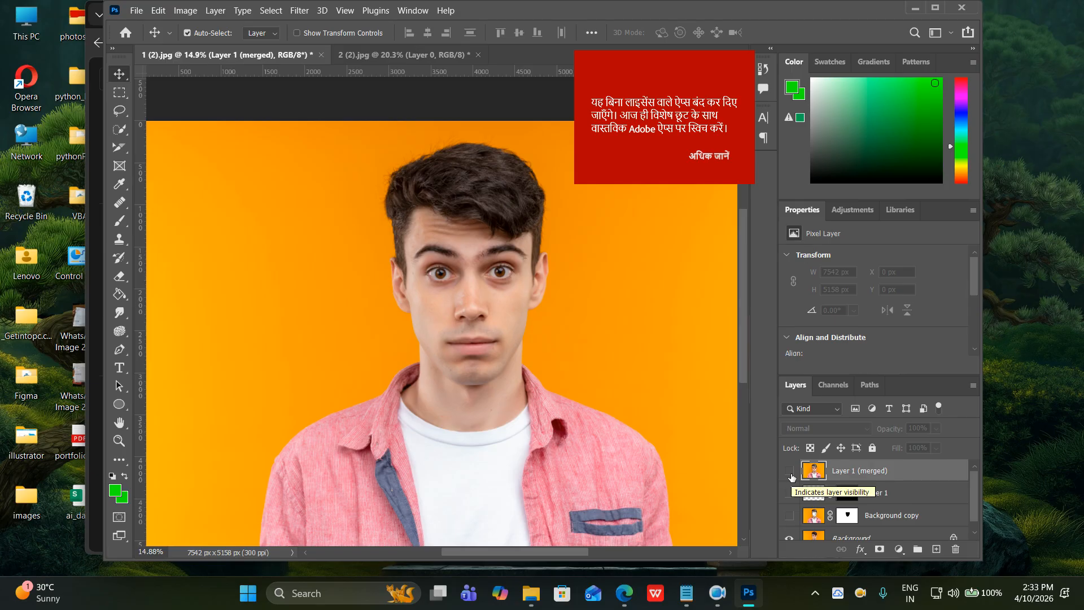
pyautogui.click(792, 476)
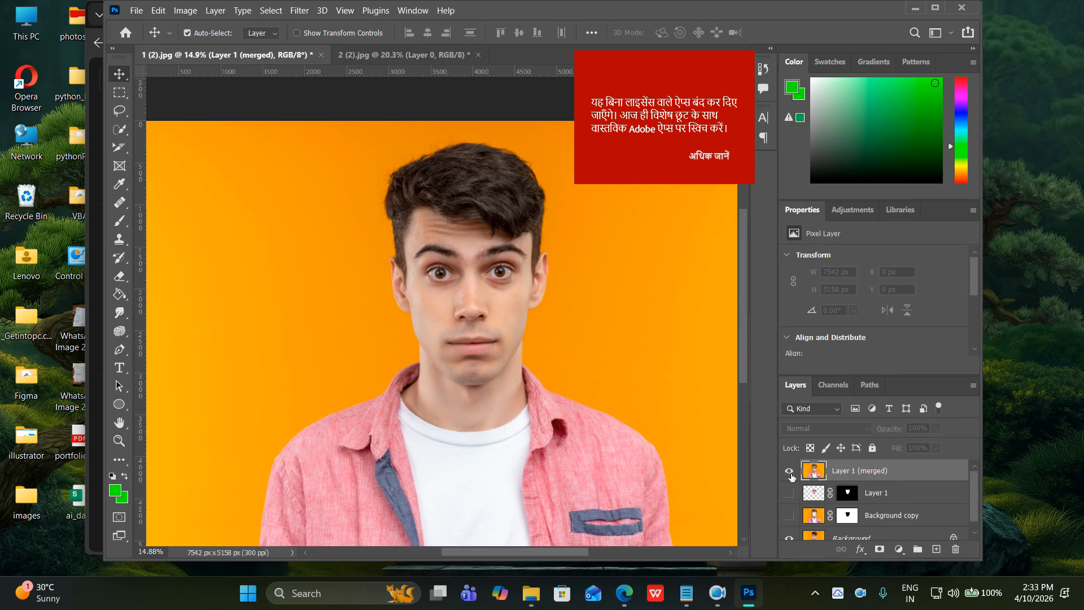
pyautogui.scroll(-1, 791, 476)
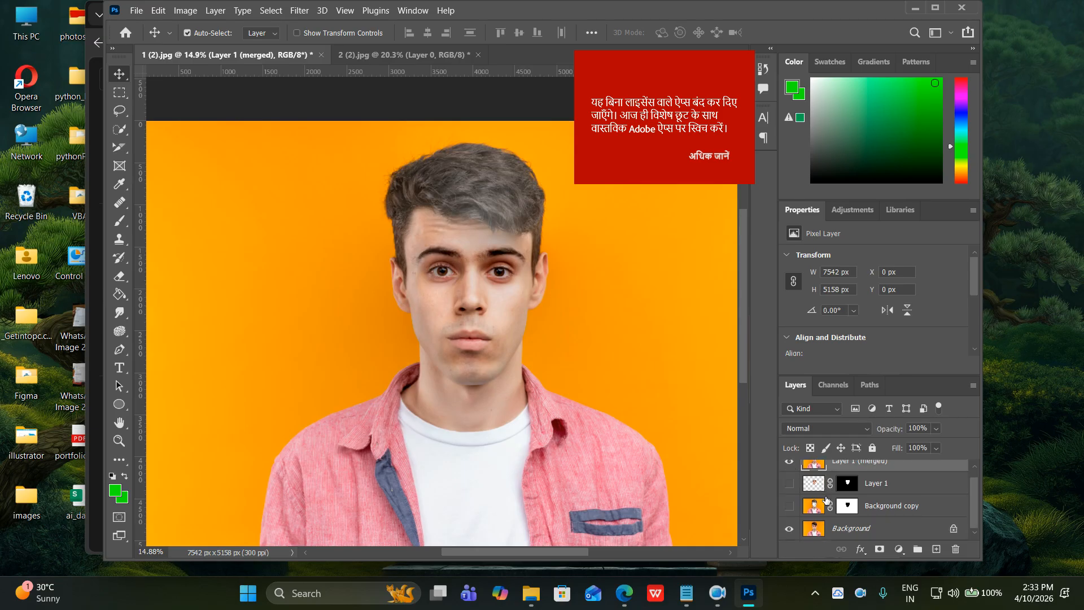
pyautogui.scroll(-2, 658, 435)
pyautogui.scroll(-2, 659, 436)
pyautogui.scroll(6, 658, 436)
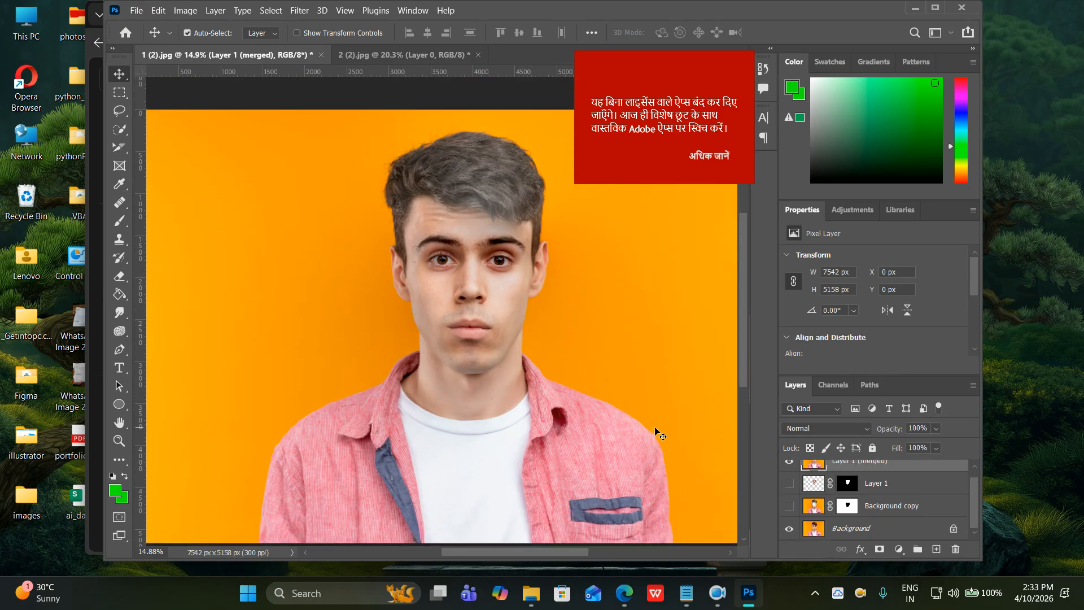
pyautogui.scroll(-5, 658, 435)
pyautogui.scroll(2, 658, 435)
pyautogui.scroll(-2, 658, 435)
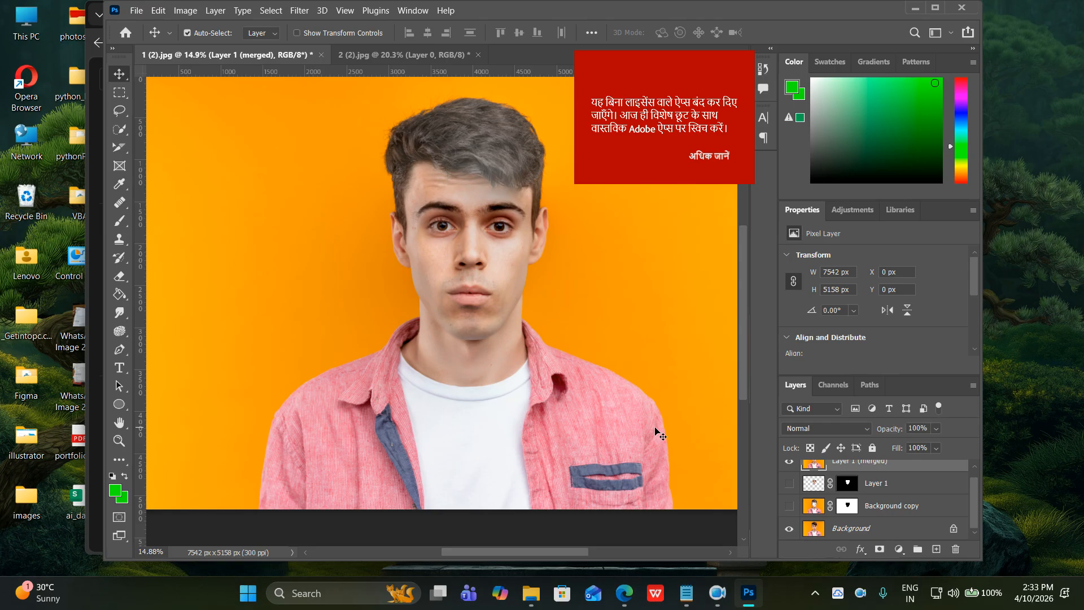
pyautogui.scroll(1, 658, 436)
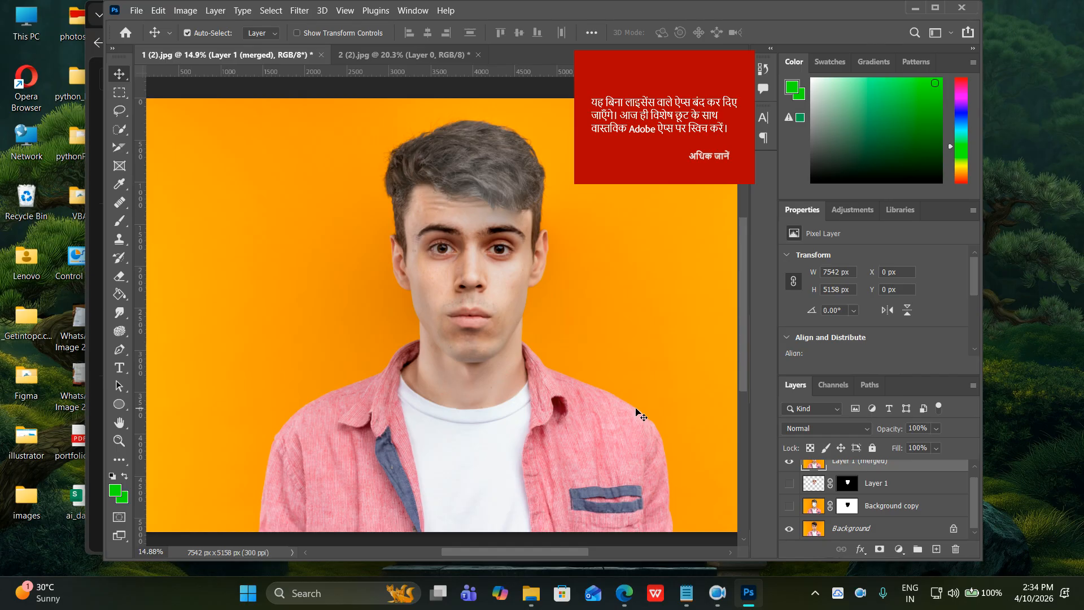
pyautogui.scroll(1, 796, 478)
pyautogui.click(789, 472)
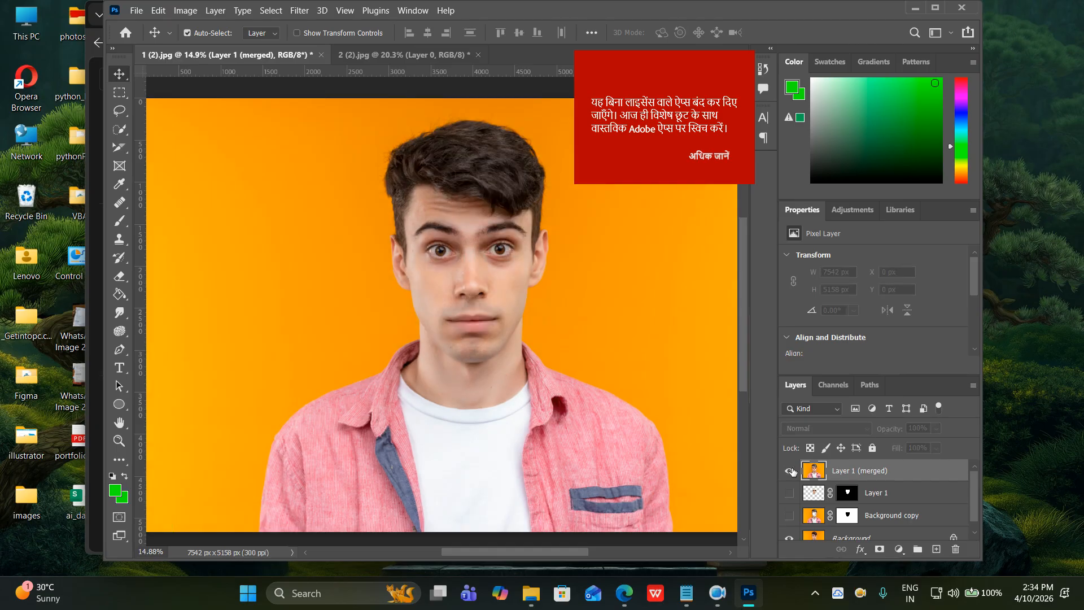
pyautogui.click(791, 471)
pyautogui.click(791, 471)
pyautogui.click(790, 472)
pyautogui.click(790, 471)
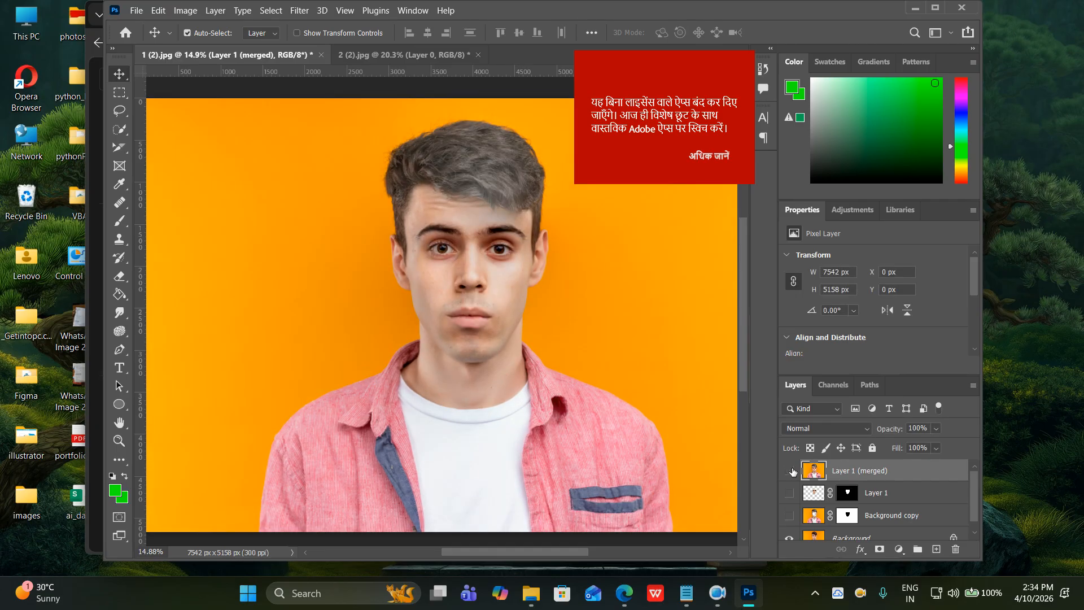
pyautogui.click(790, 471)
pyautogui.click(790, 471)
pyautogui.click(790, 471)
# Save the image as 'face swapping.psd' in Desktop > photoshop > 10 april, accepting the format options.
pyautogui.click(138, 11)
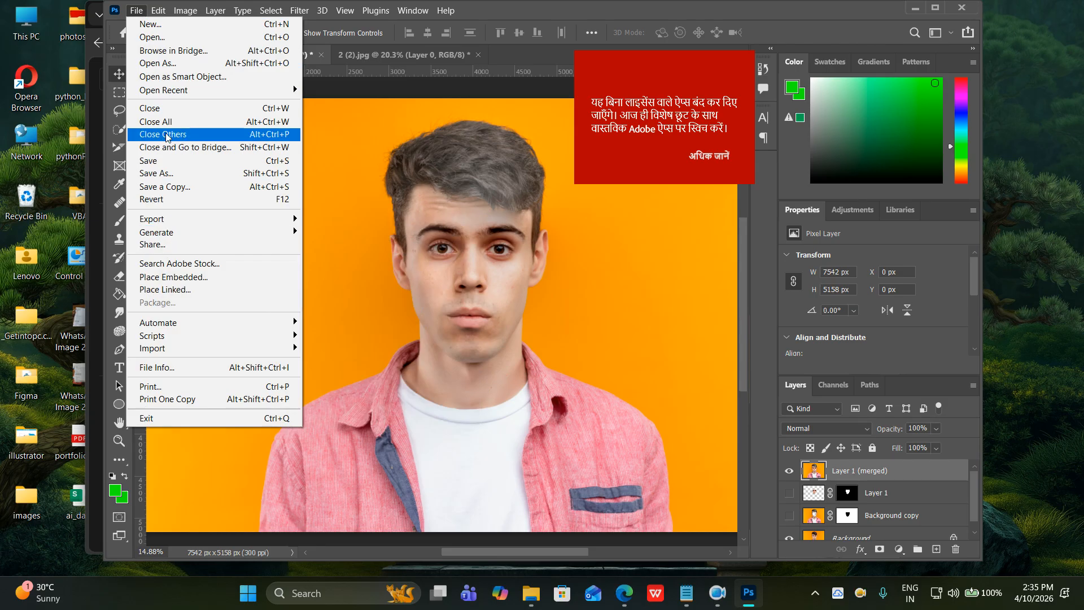
pyautogui.click(150, 162)
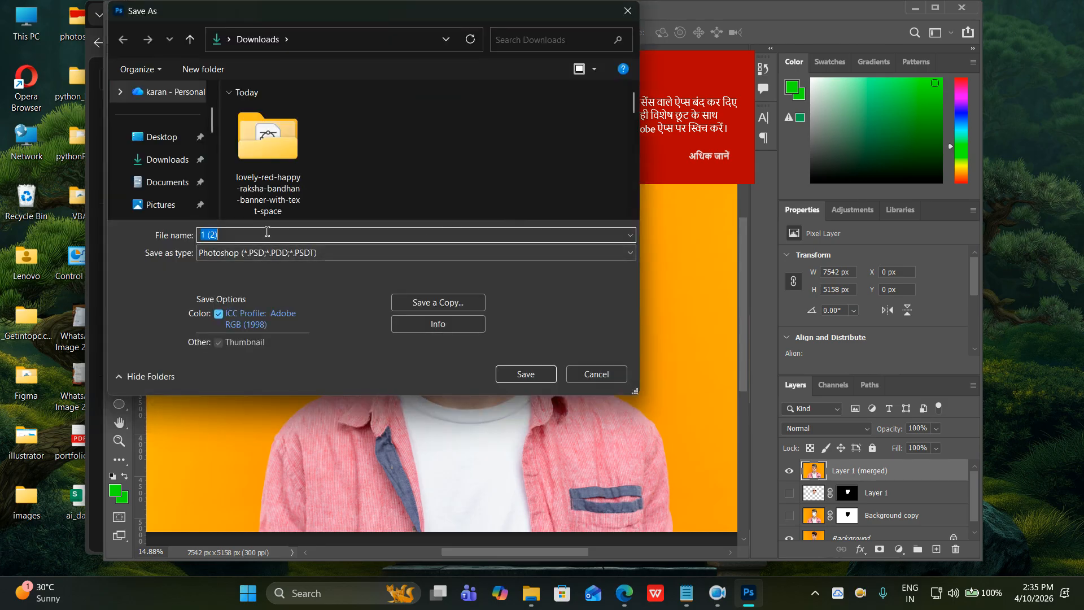
pyautogui.click(163, 141)
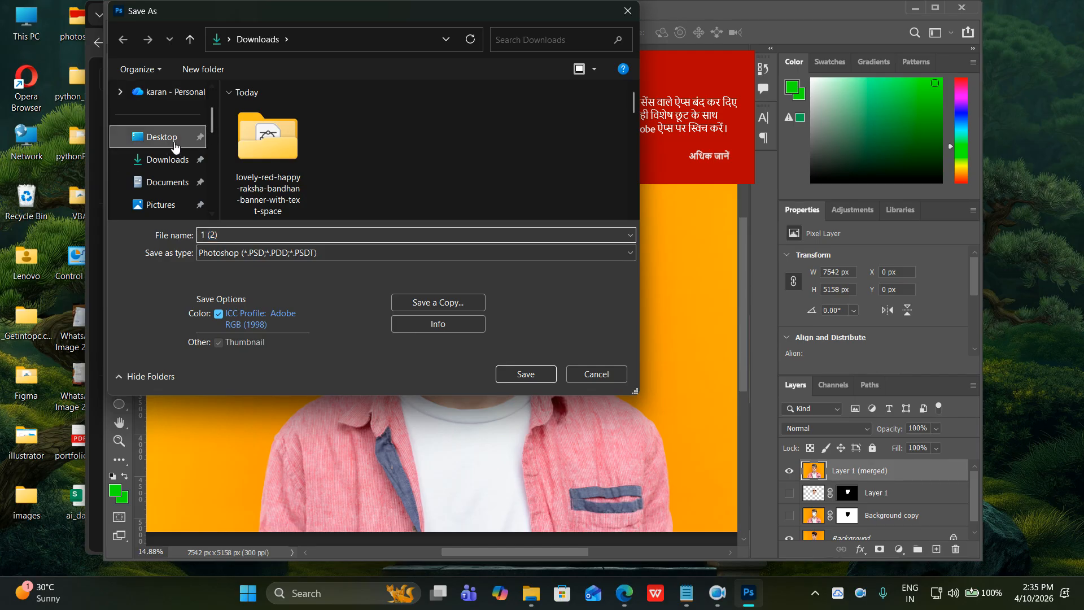
pyautogui.scroll(-3, 357, 165)
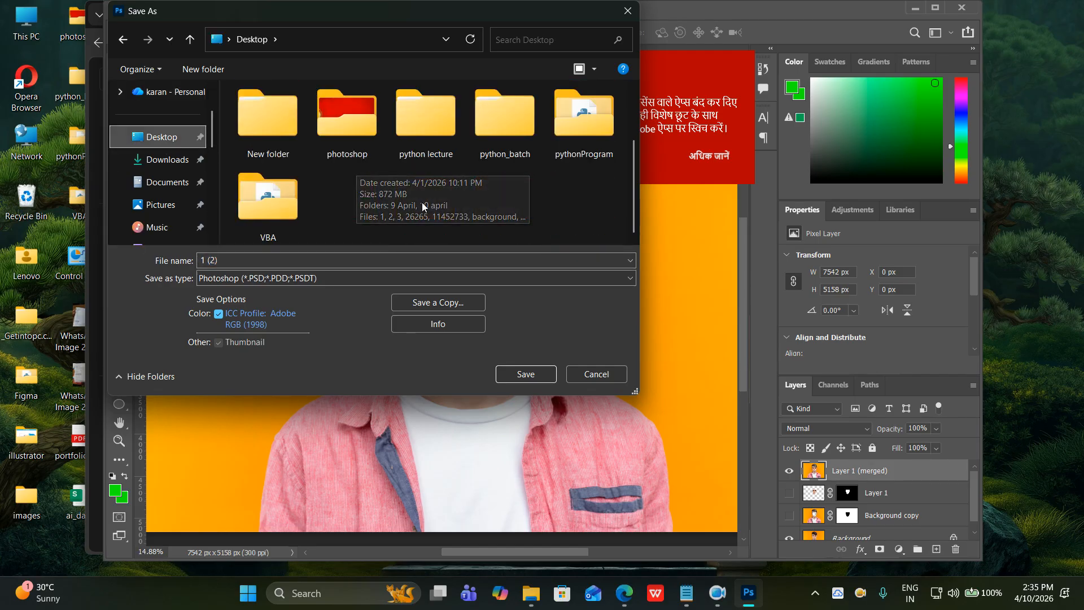
pyautogui.doubleClick(347, 137)
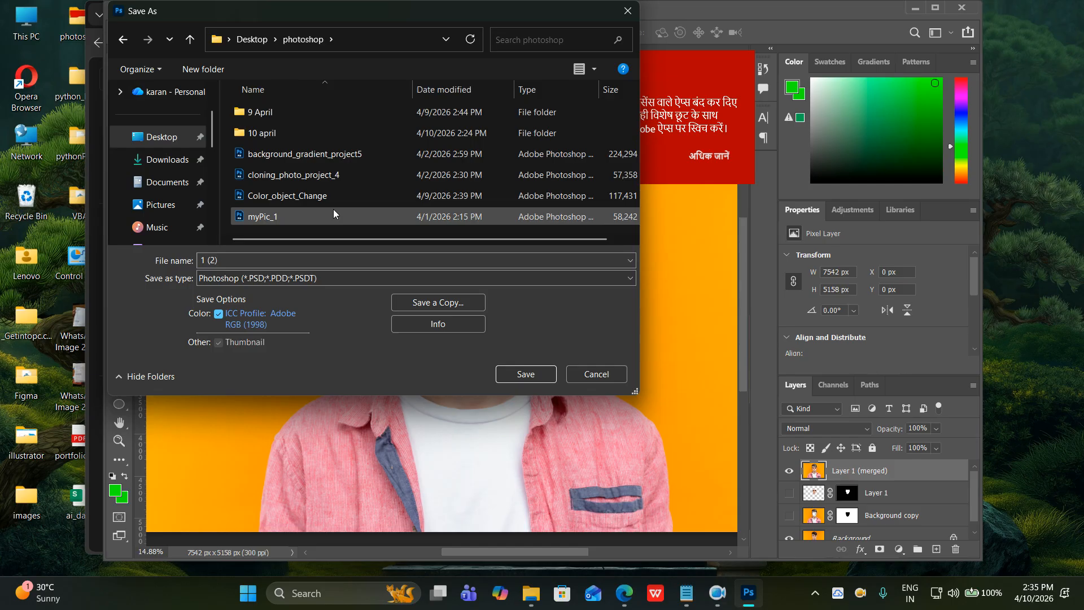
pyautogui.doubleClick(262, 135)
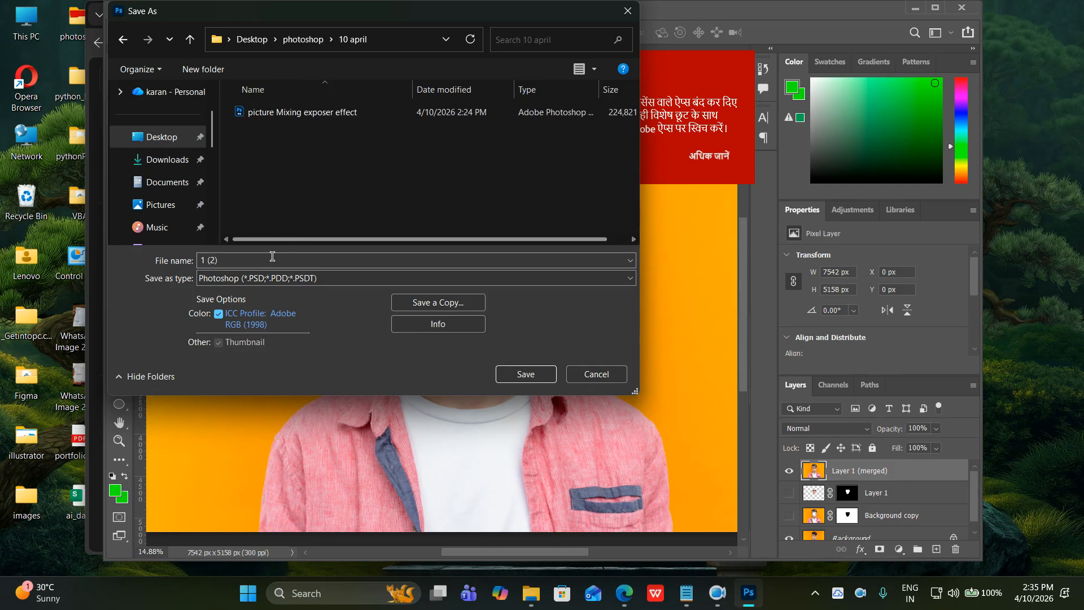
pyautogui.write('face')
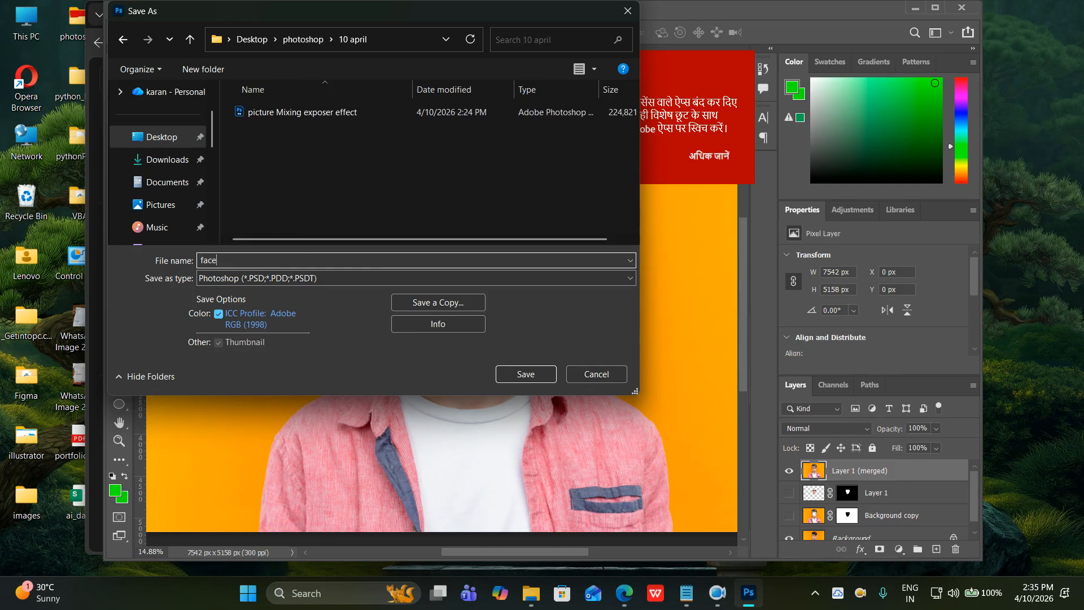
pyautogui.write(' swapping')
pyautogui.press('Return')
pyautogui.click(691, 157)
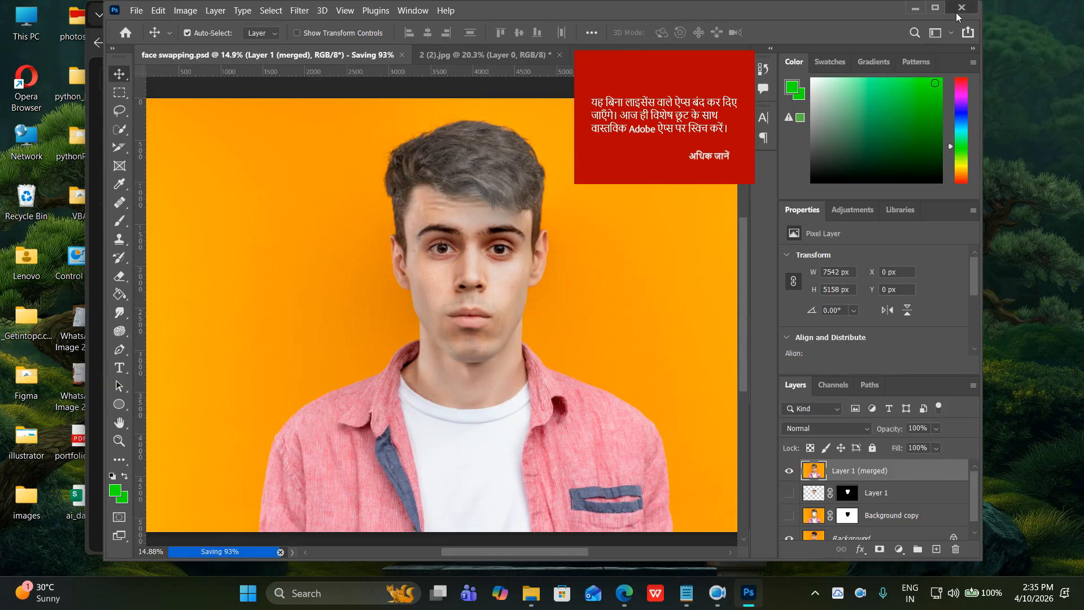
# Quit Photoshop without saving 2 (2).jpg, minimize Edge, and close the File Explorer window.
pyautogui.click(959, 10)
pyautogui.click(560, 241)
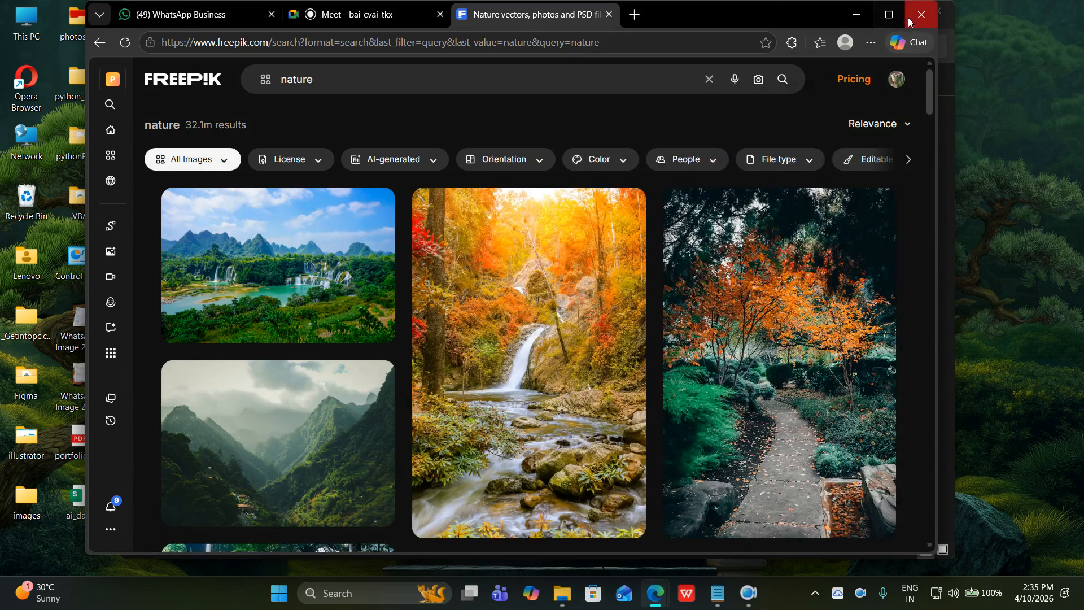
pyautogui.click(859, 19)
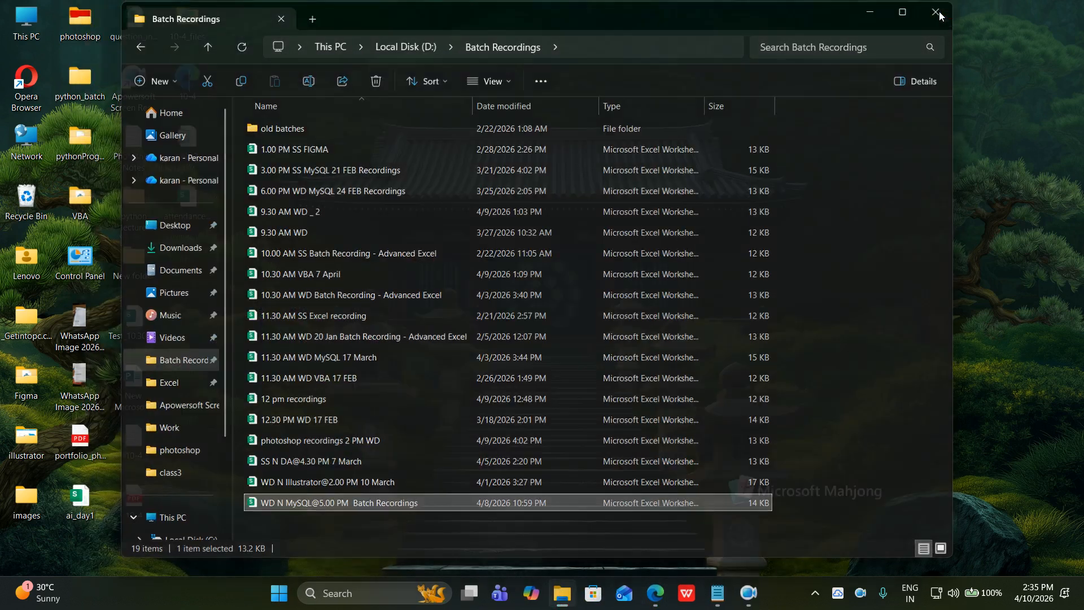
pyautogui.click(938, 12)
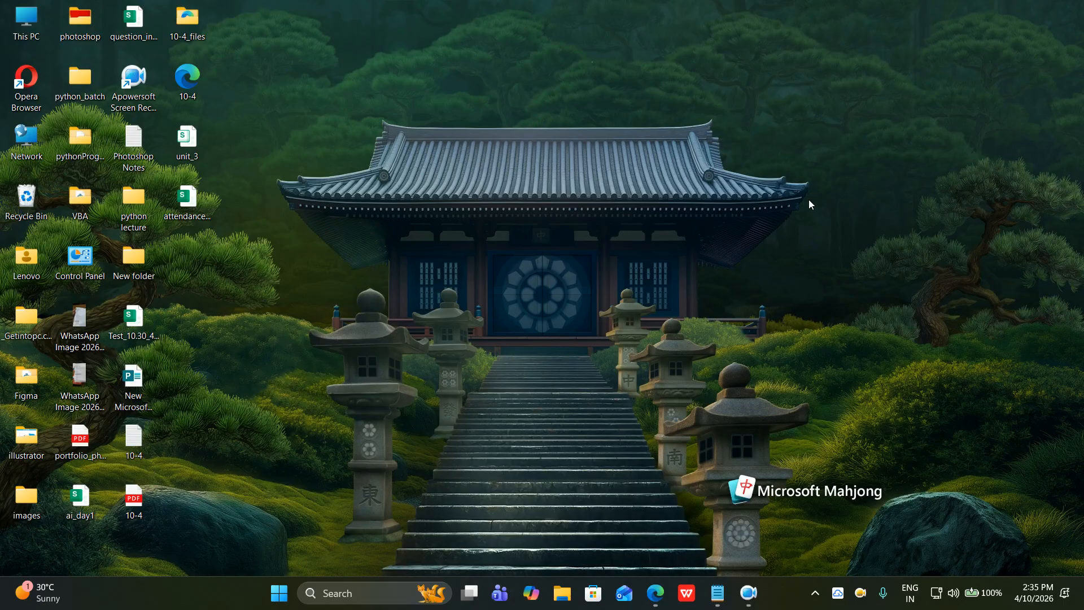
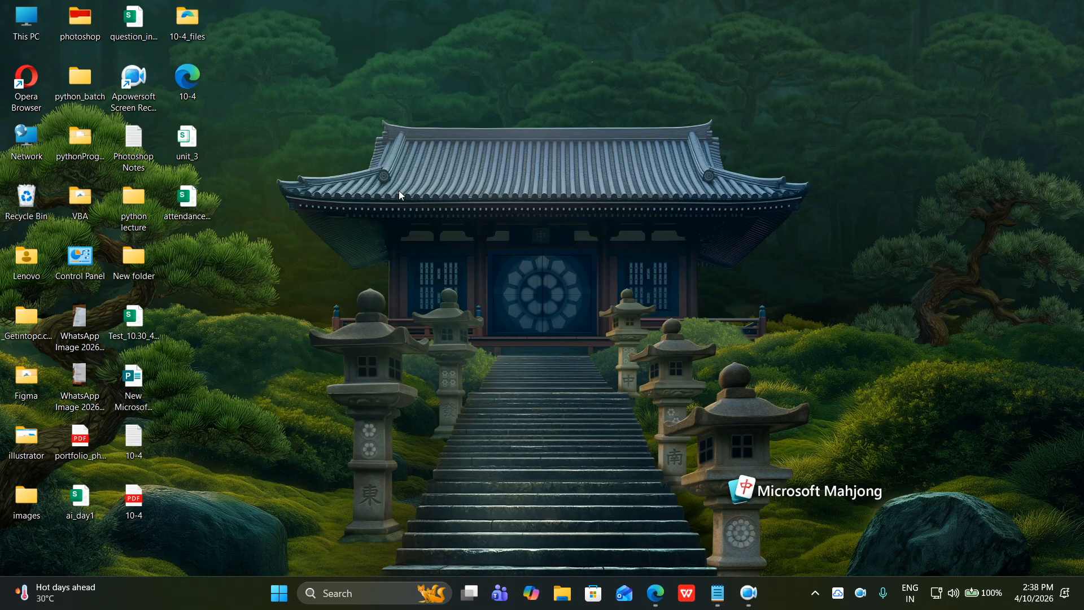
# Preview the goggles image from the photoshop folder, then hide the folder and refresh the desktop.
pyautogui.doubleClick(81, 32)
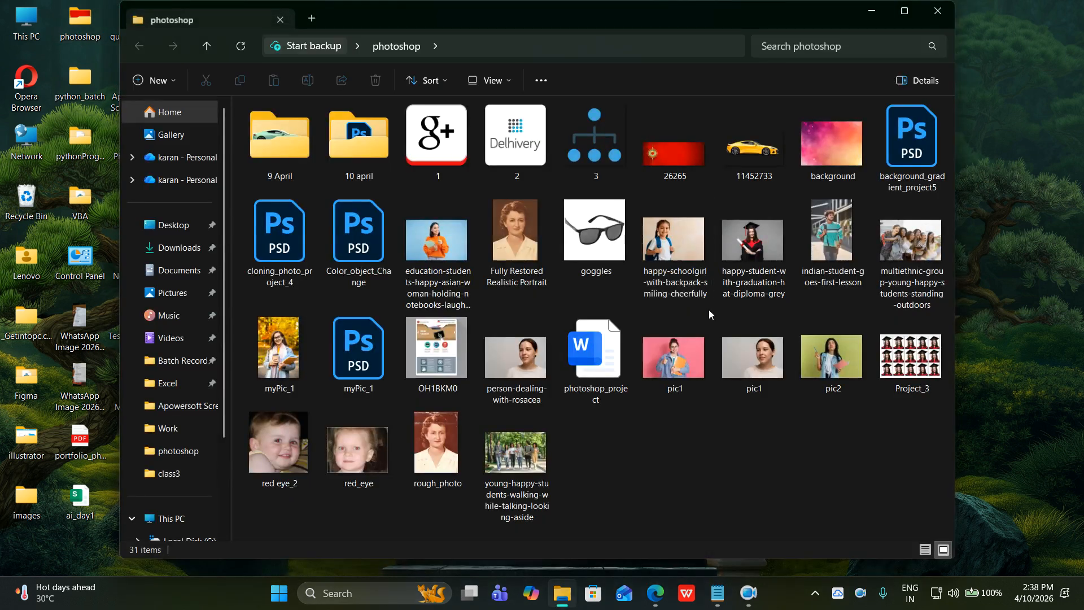
pyautogui.click(591, 243)
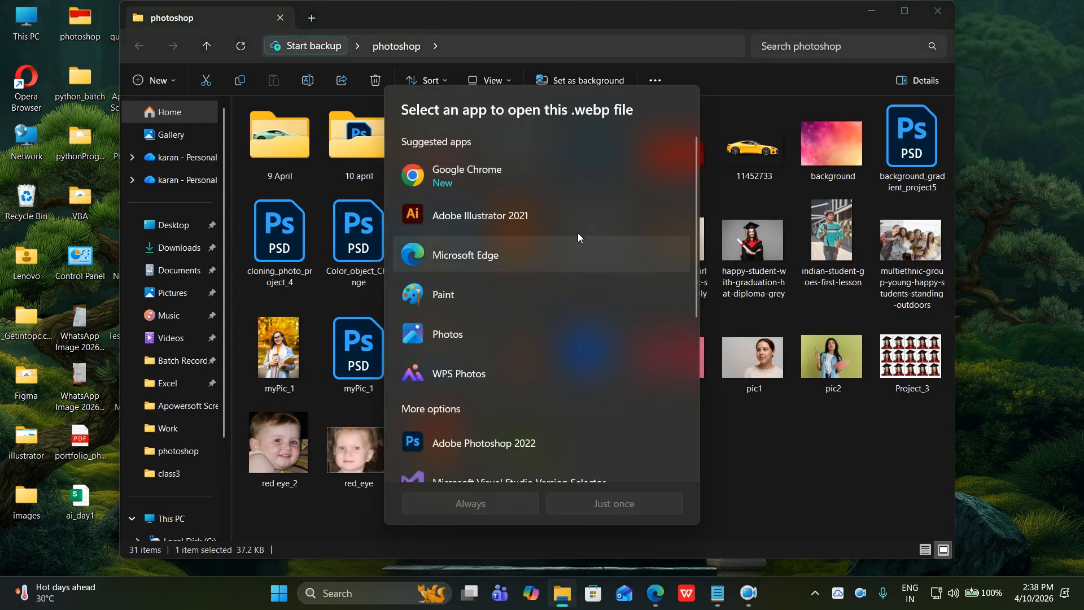
pyautogui.doubleClick(473, 346)
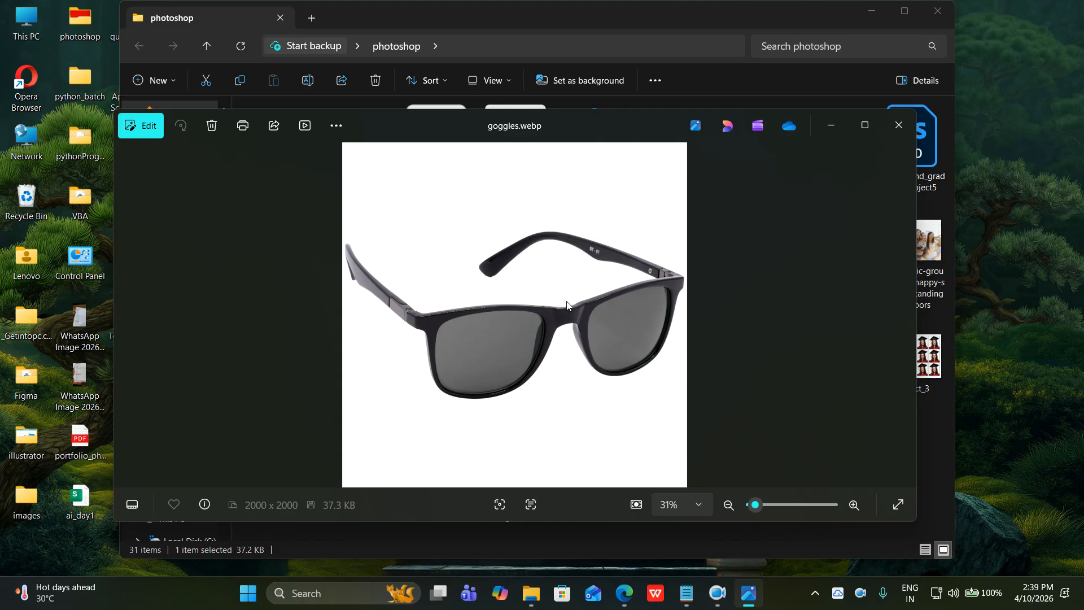
pyautogui.click(899, 125)
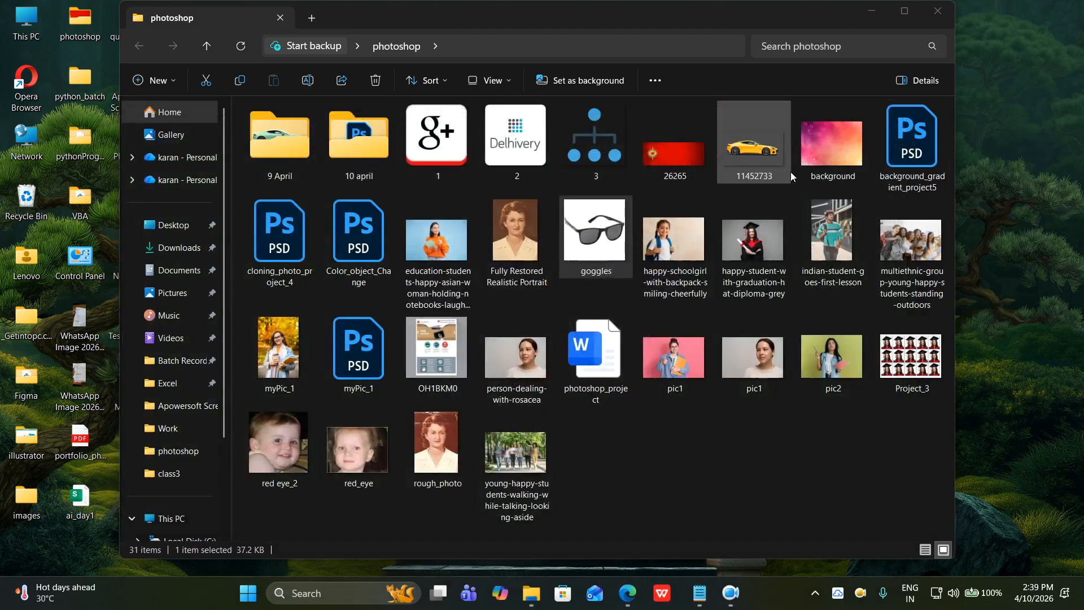
pyautogui.click(873, 16)
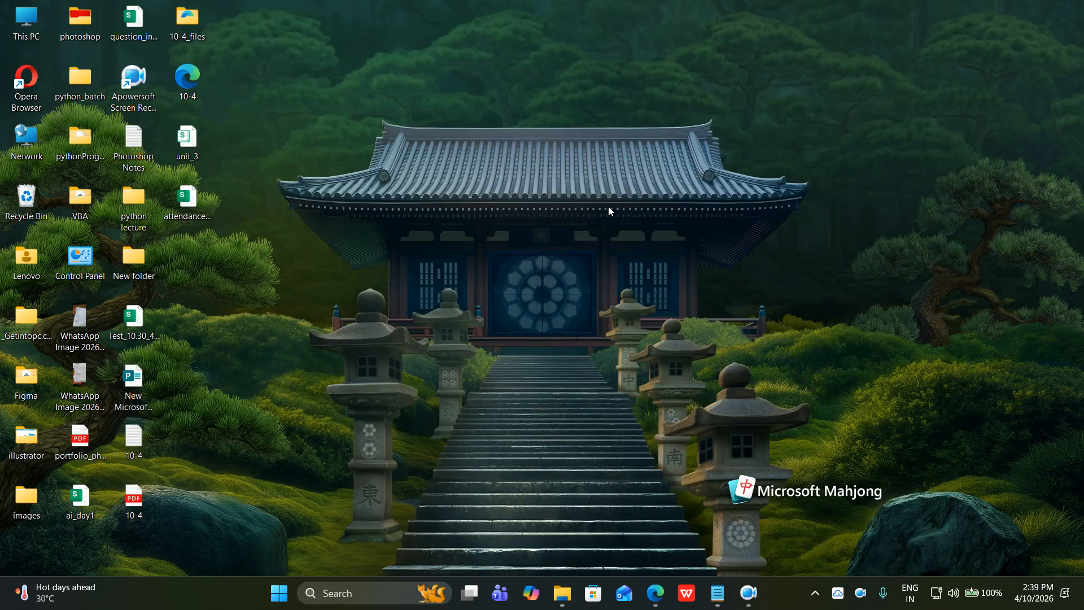
pyautogui.rightClick(608, 205)
pyautogui.click(663, 220)
# Restore Edge and search for 'chat gpt' in a new tab.
pyautogui.moveTo(650, 598)
pyautogui.click(635, 562)
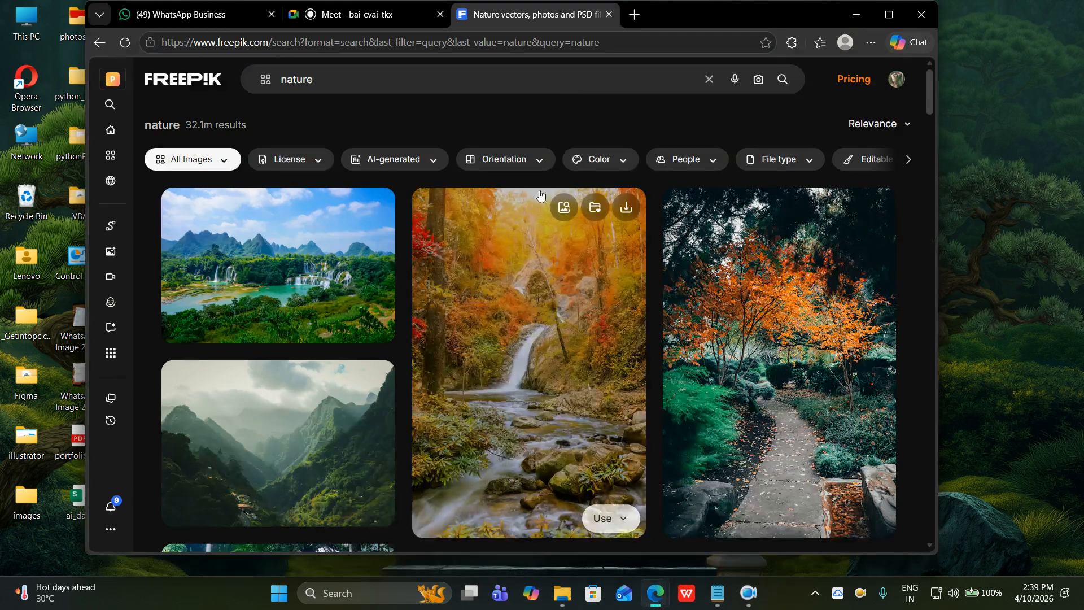
pyautogui.click(636, 16)
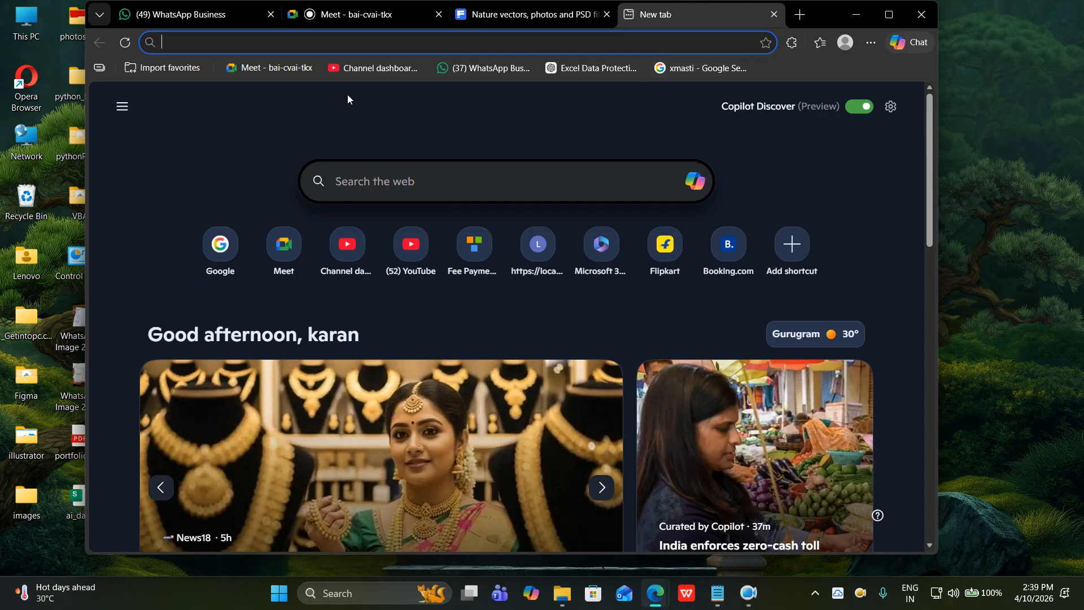
pyautogui.write('chat gpt')
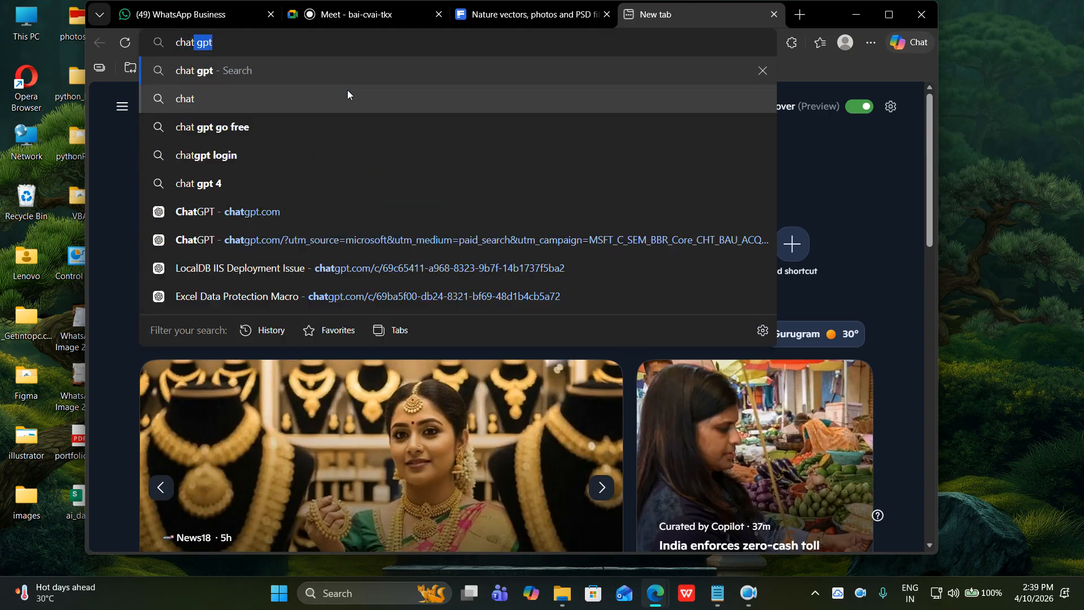
pyautogui.press('Return')
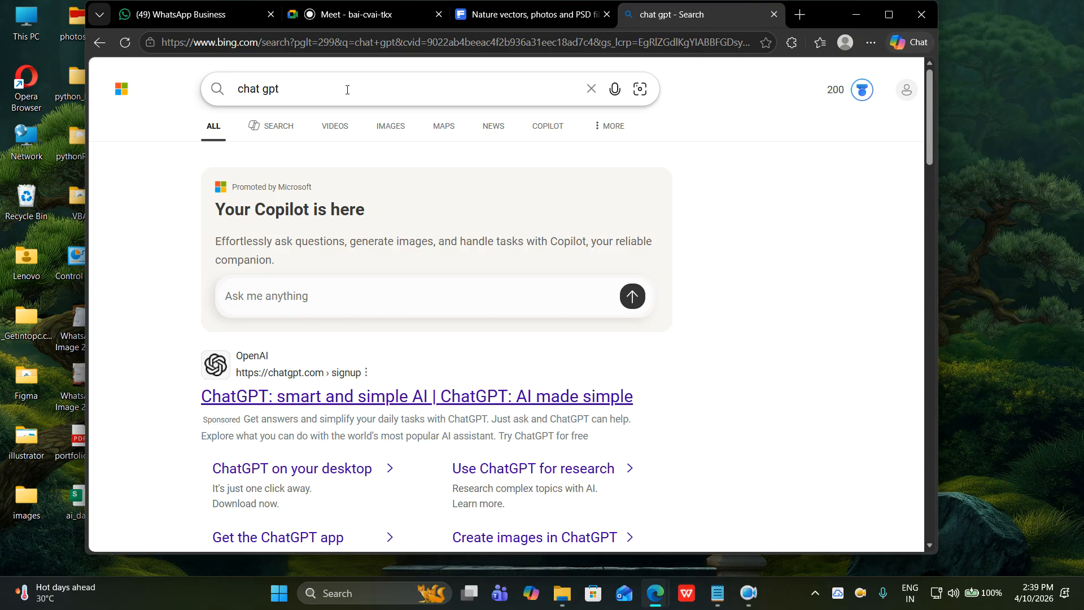
# Open ChatGPT and type a request for a Mixboard ad prompt: a model wearing the reference glasses.
pyautogui.click(259, 401)
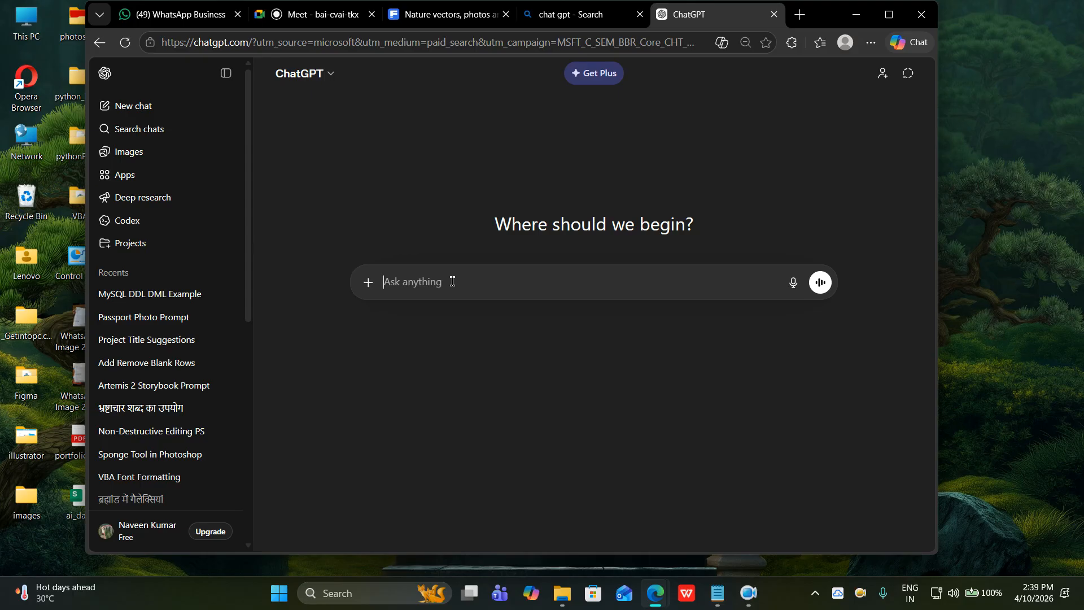
pyautogui.write('using the given image as reference, create add')
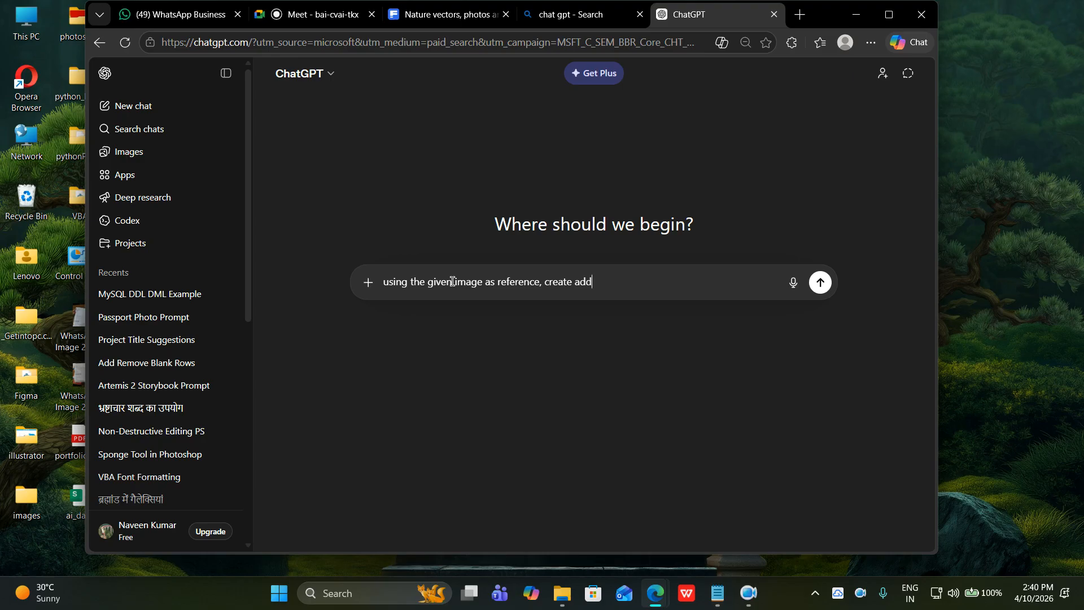
pyautogui.press('BackSpace')
pyautogui.write('d ')
pyautogui.write('the')
pyautogui.press('BackSpace')
pyautogui.press('BackSpace')
pyautogui.press('BackSpace')
pyautogui.write('by using any model that wear tha')
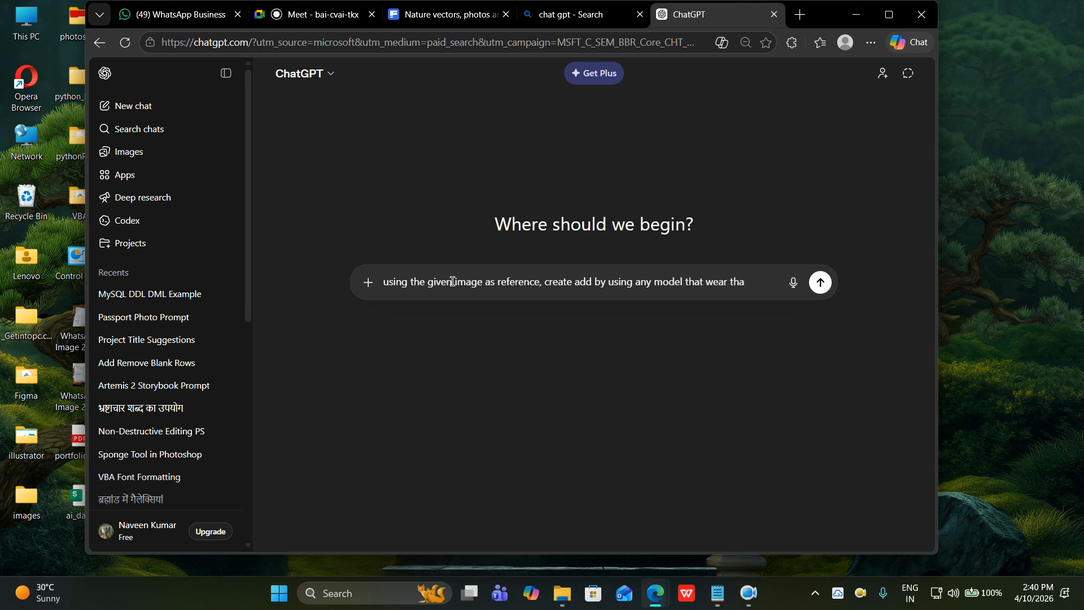
pyautogui.press('BackSpace')
pyautogui.write('e same glas')
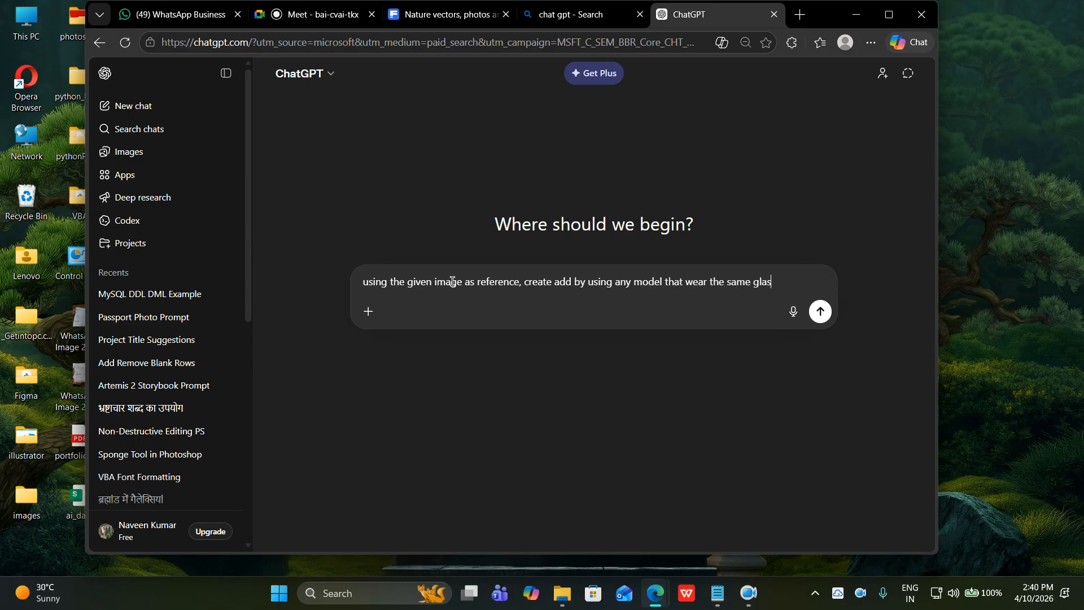
pyautogui.write('ses given in rev')
pyautogui.write('er')
pyautogui.press('BackSpace')
pyautogui.press('BackSpace')
pyautogui.press('BackSpace')
pyautogui.write('eference image.')
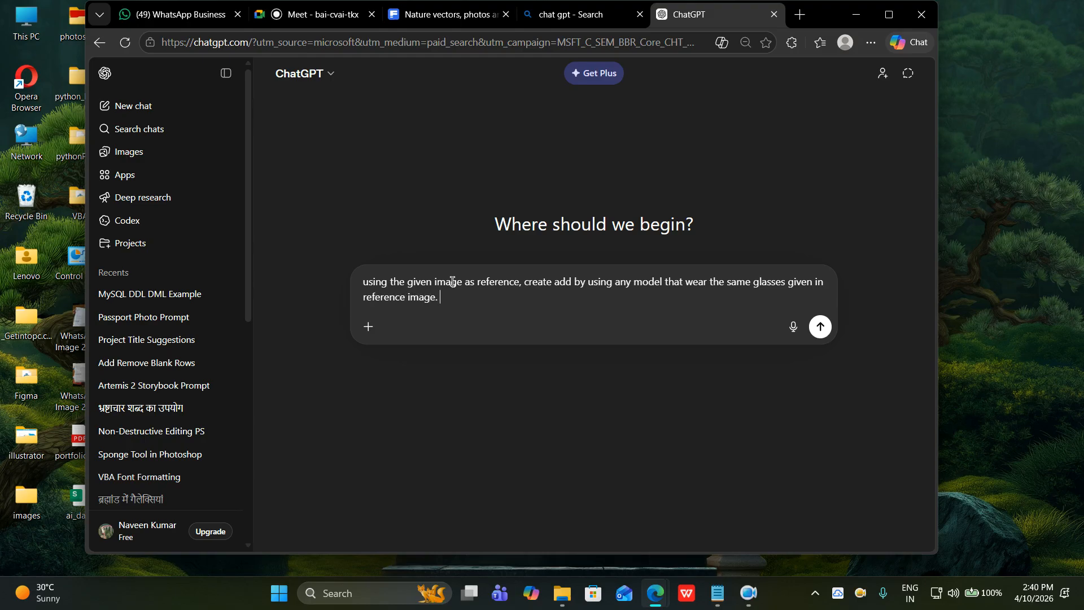
pyautogui.write(' i use this prompt to creat e add')
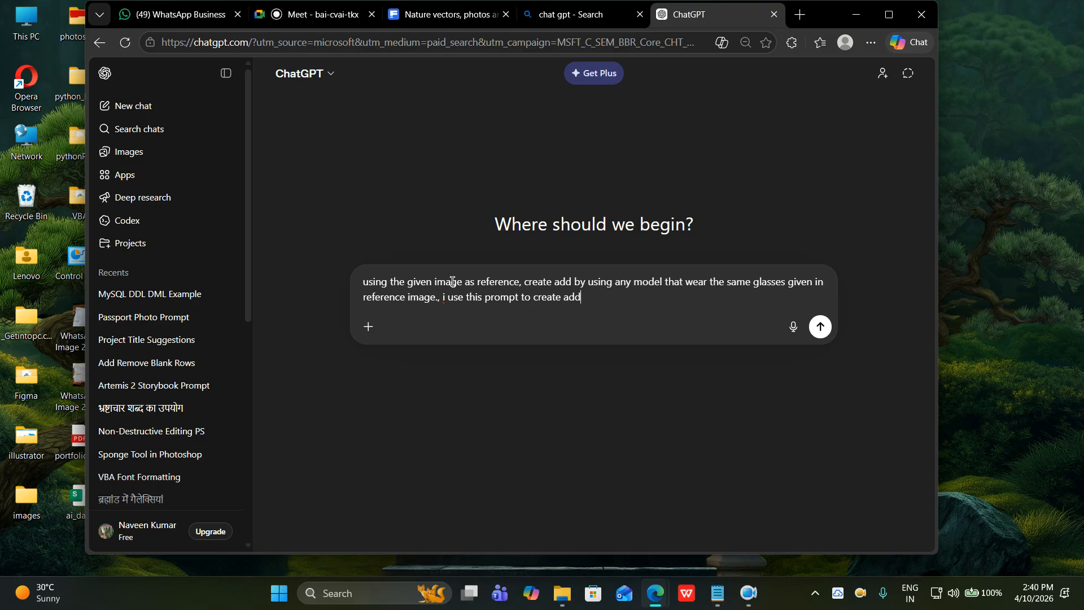
pyautogui.write(' on google mixb')
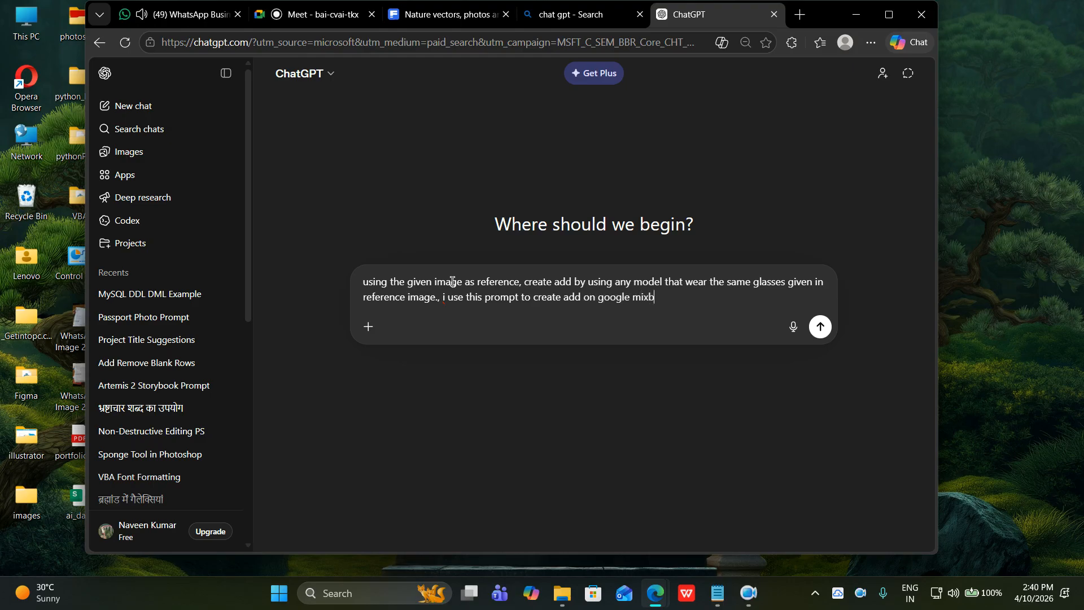
pyautogui.write('oard ai. give me a prompt,')
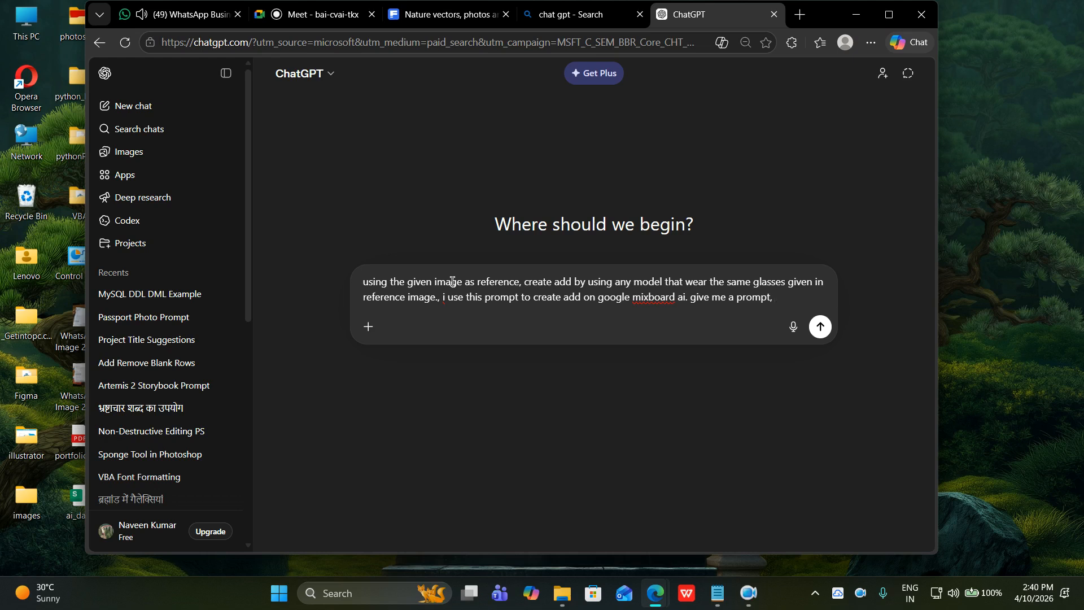
# Add '. picture should be realstic', correct both 'add' to 'ad', and send the request.
pyautogui.hotkey('ctrl', 'Left')
pyautogui.hotkey('ctrl', 'Left')
pyautogui.hotkey('ctrl', 'Left')
pyautogui.hotkey('ctrl', 'Left')
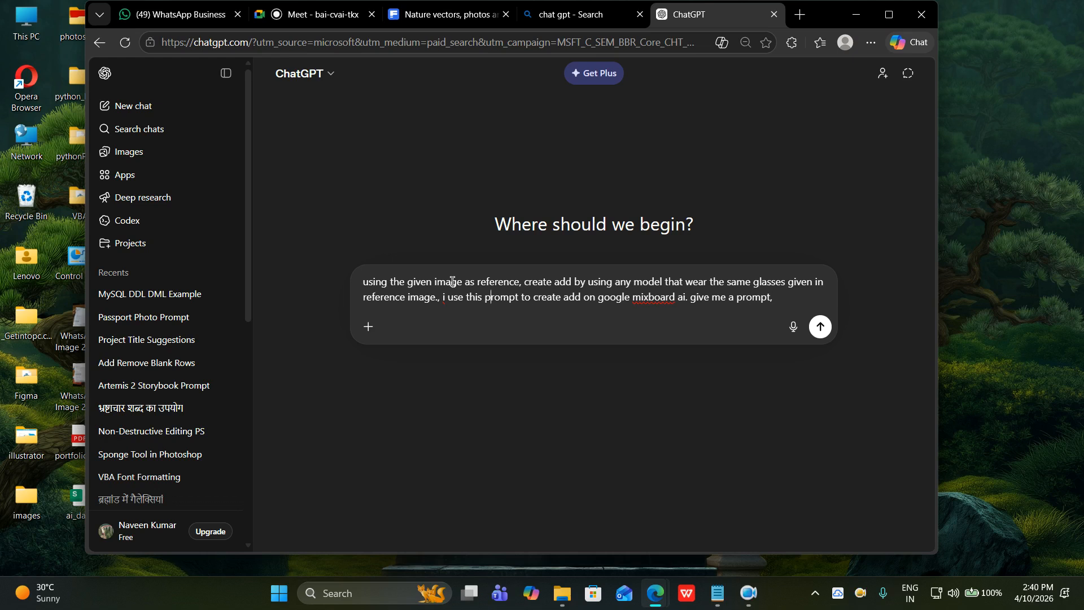
pyautogui.write('.')
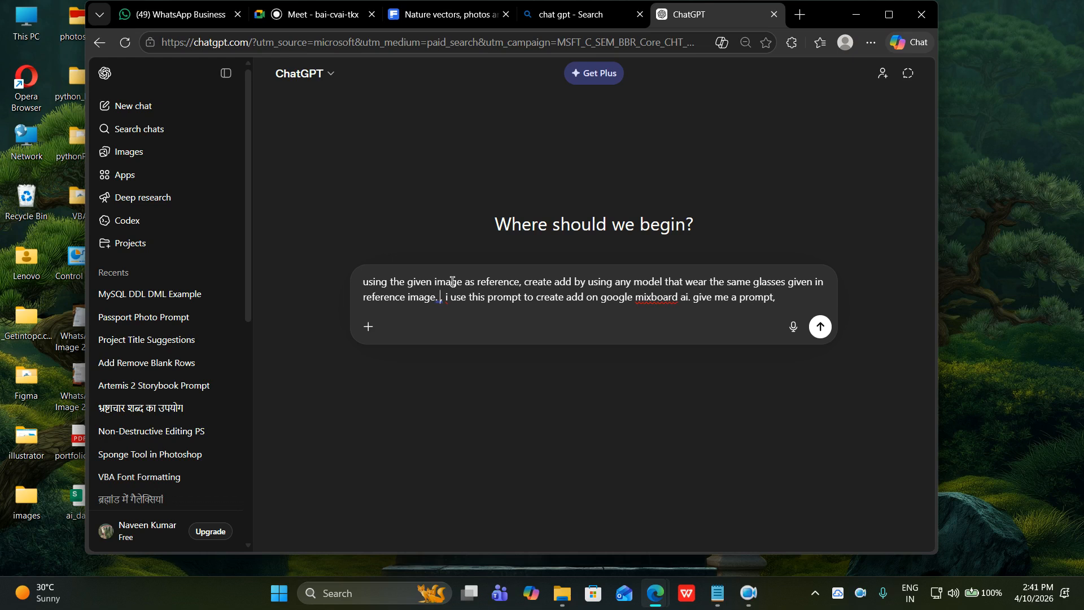
pyautogui.write(' picture s')
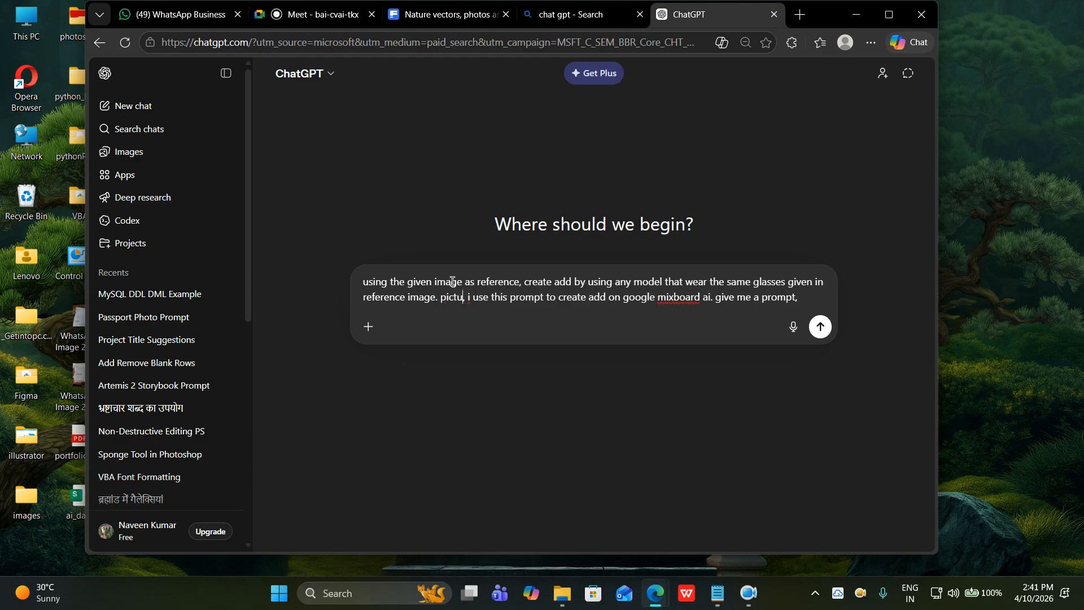
pyautogui.write('hould')
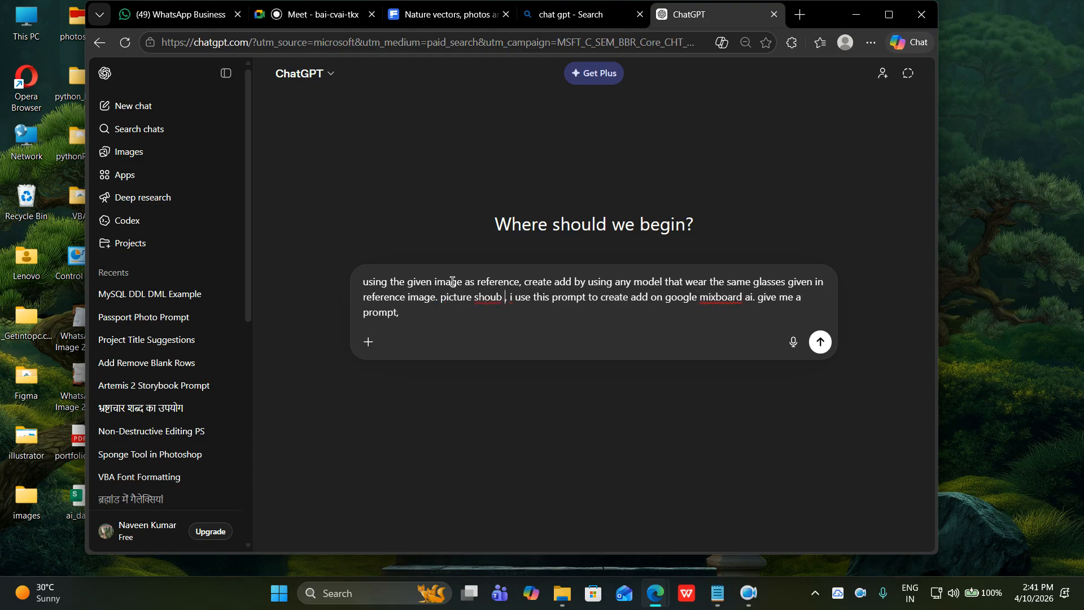
pyautogui.write(' be reals')
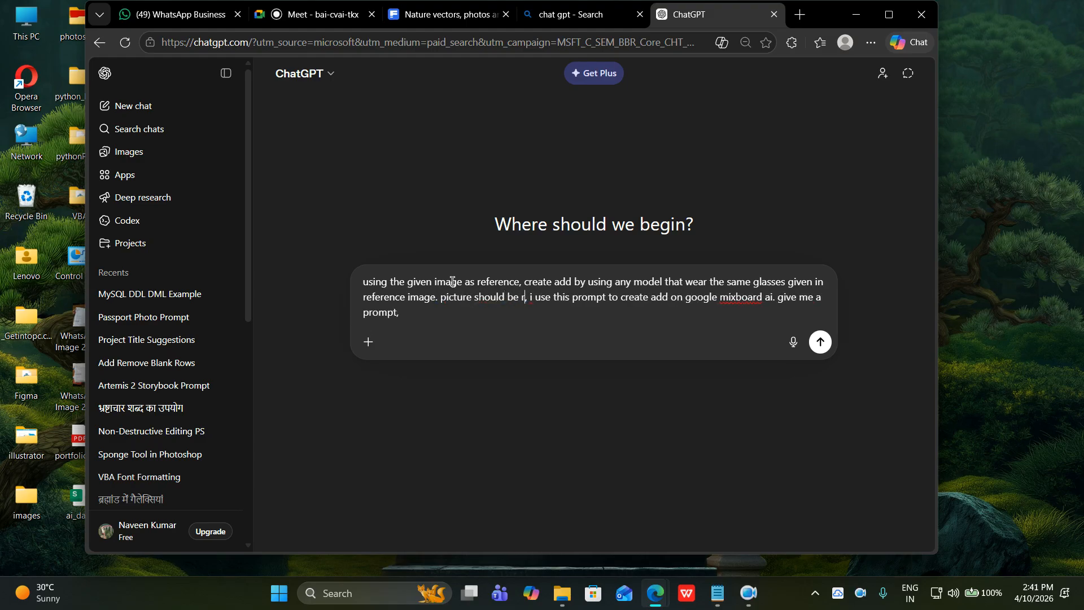
pyautogui.write('tic')
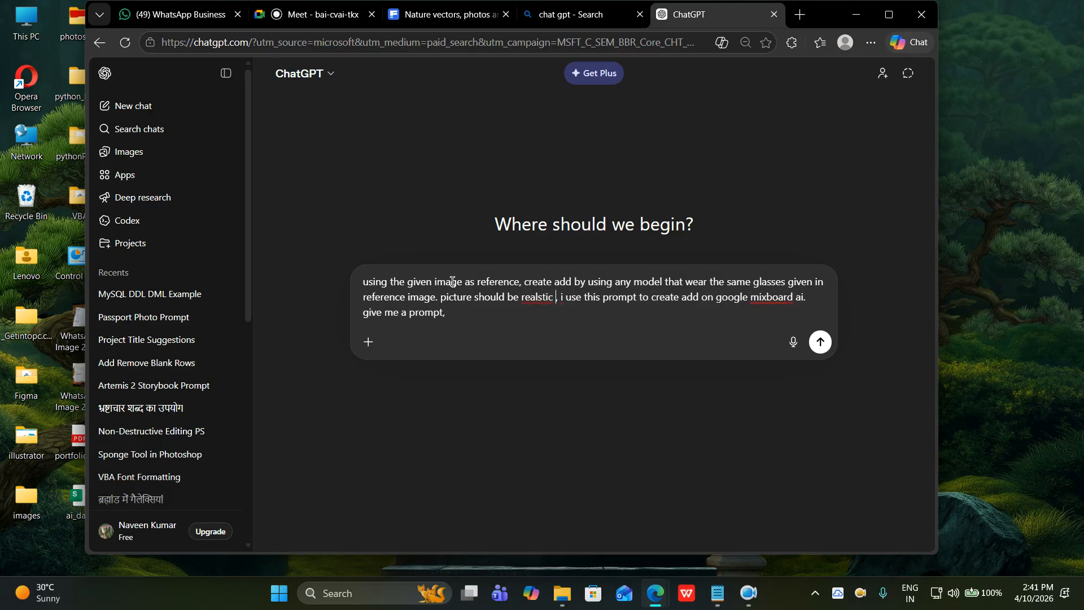
pyautogui.press('BackSpace')
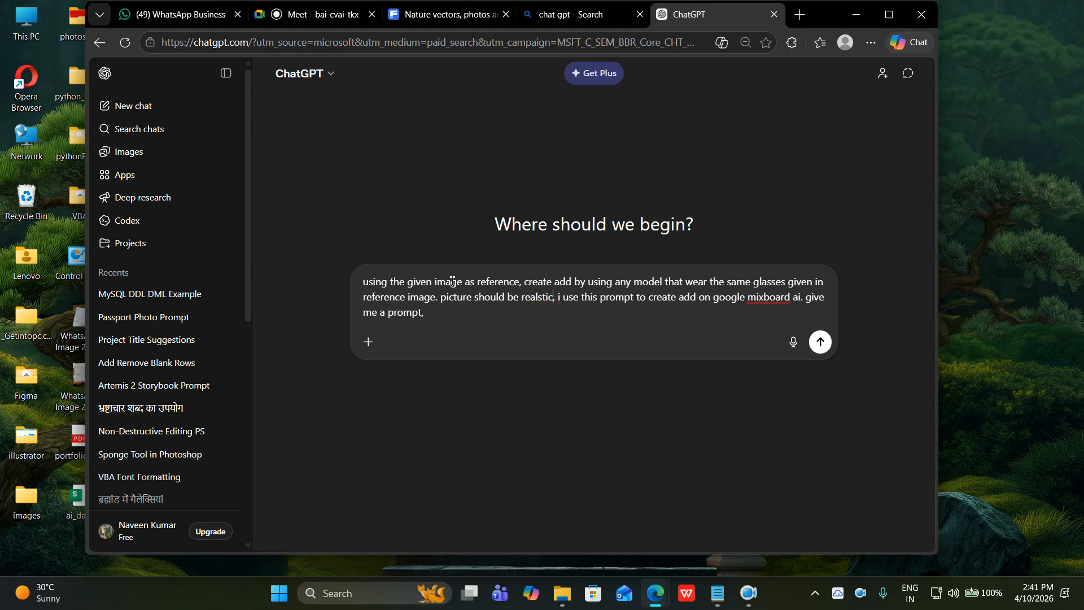
pyautogui.click(456, 314)
pyautogui.press('BackSpace')
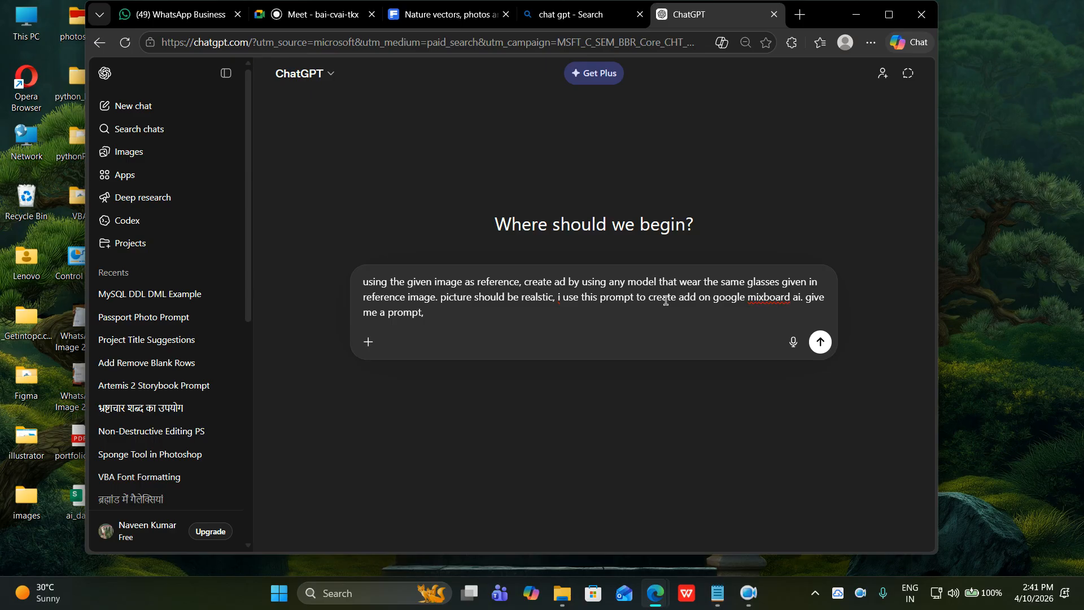
pyautogui.click(693, 298)
pyautogui.press('BackSpace')
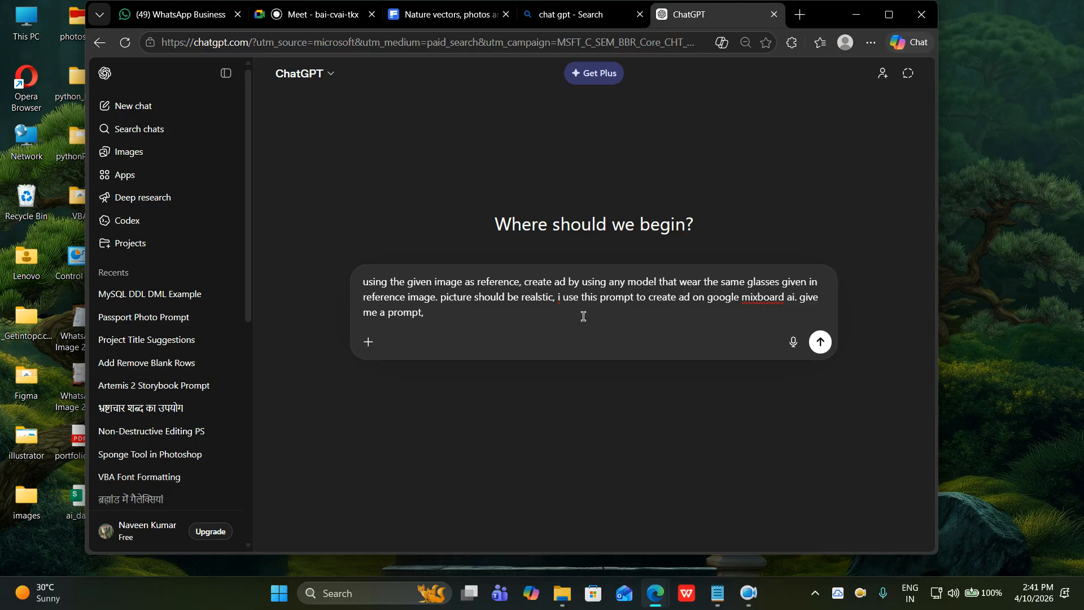
pyautogui.click(820, 342)
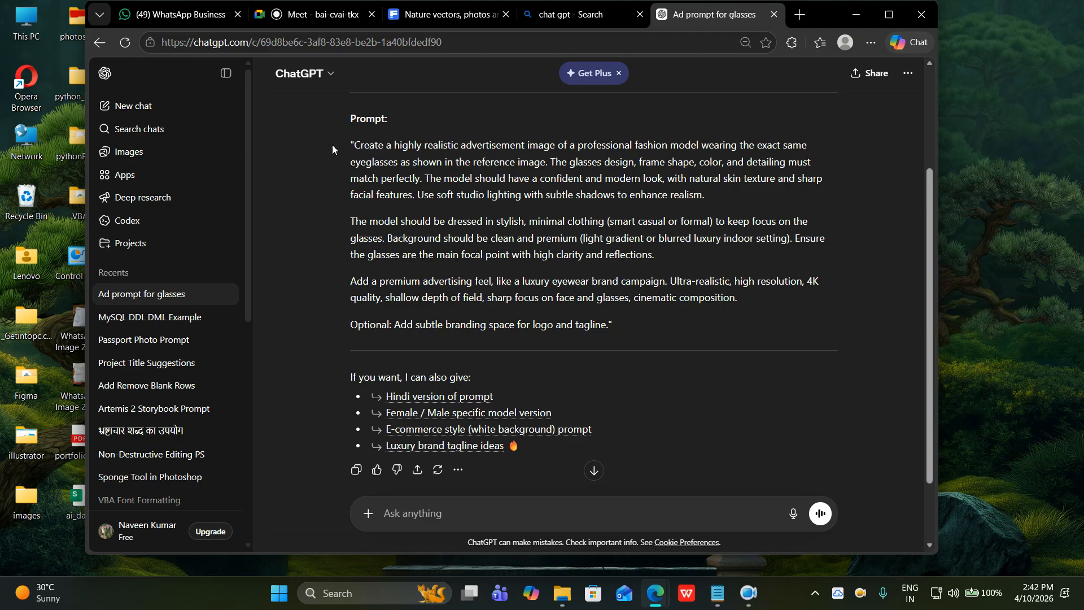
# Select and copy the generated eyewear ad prompt paragraphs from ChatGPT's reply.
pyautogui.moveTo(353, 146); pyautogui.dragTo(744, 301)
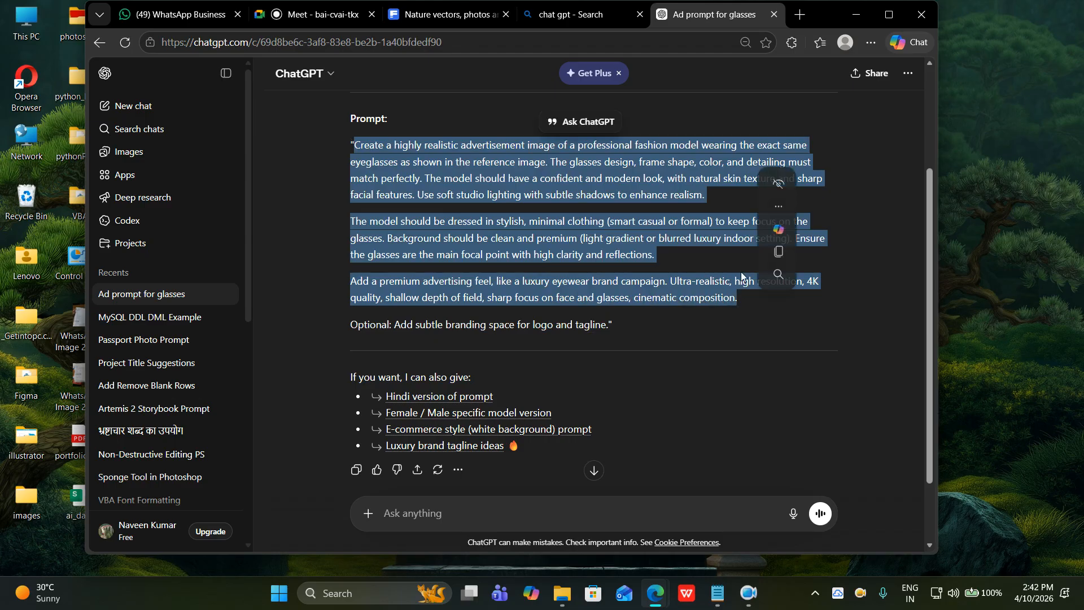
pyautogui.click(778, 252)
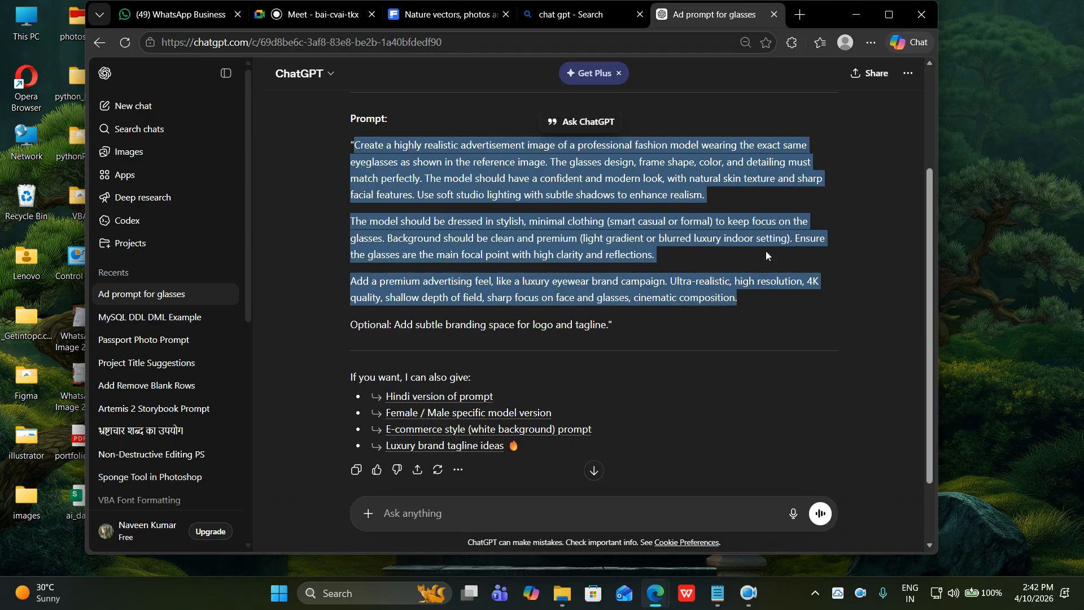
# In a new tab, search Google for 'google mixboard ai' and open the Mixboard result.
pyautogui.click(800, 16)
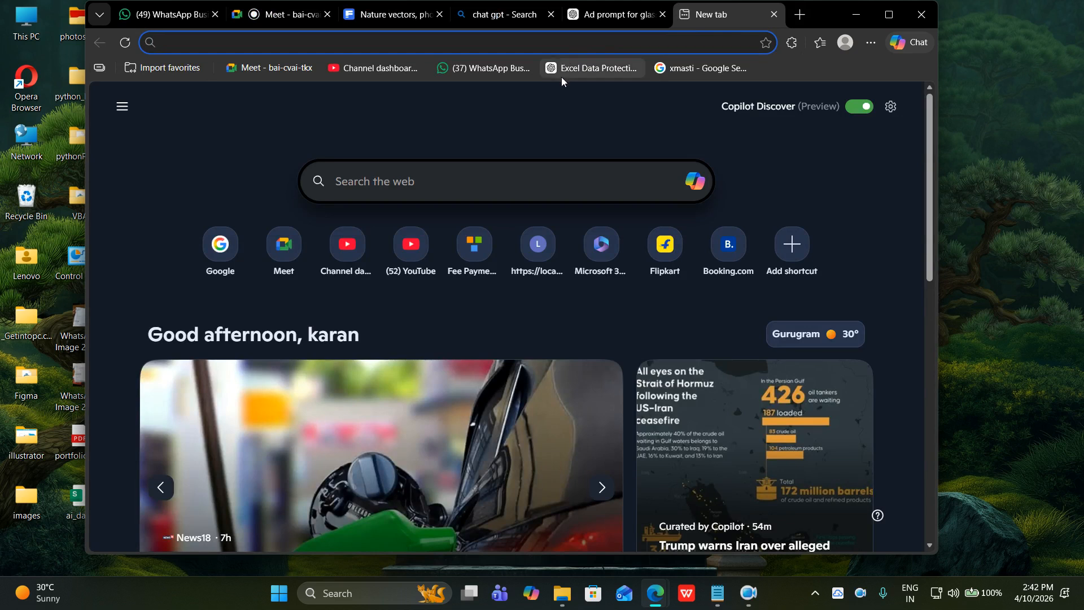
pyautogui.write('goo')
pyautogui.press('Return')
pyautogui.write('go')
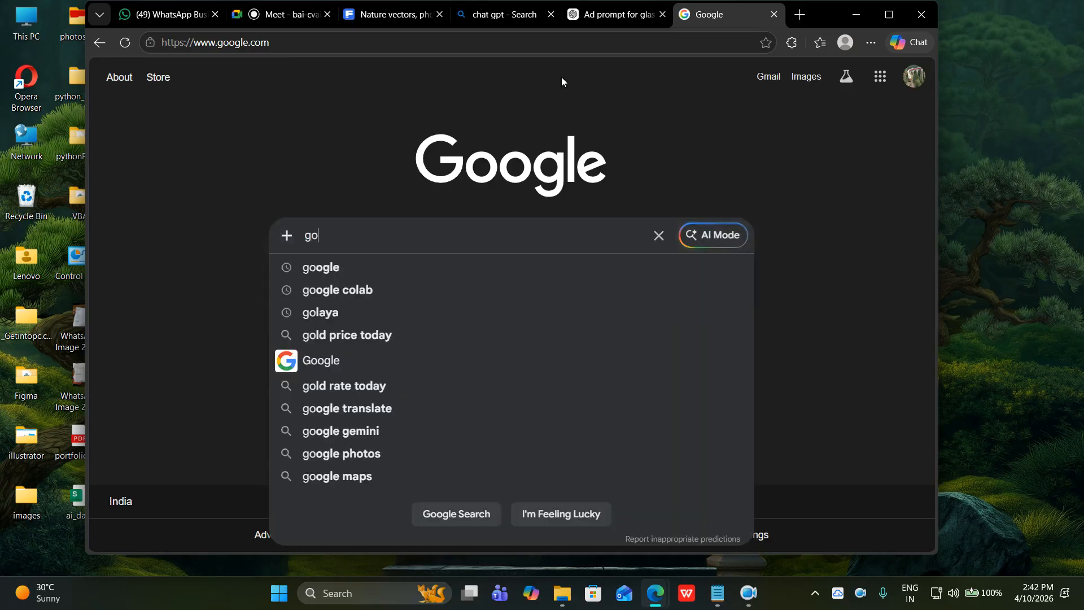
pyautogui.write('ogle mixboard ai')
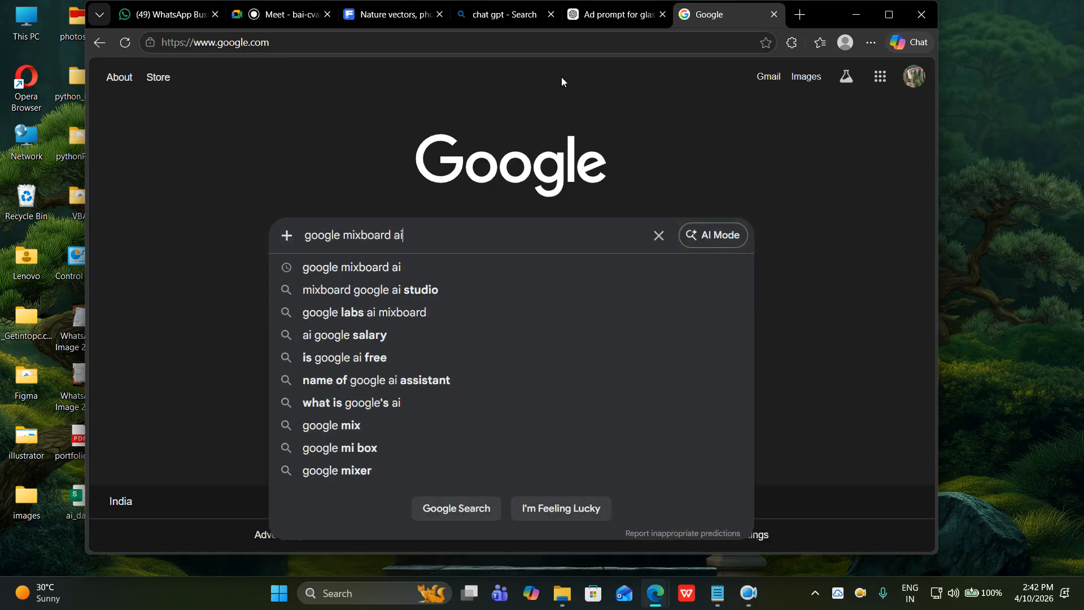
pyautogui.press('Return')
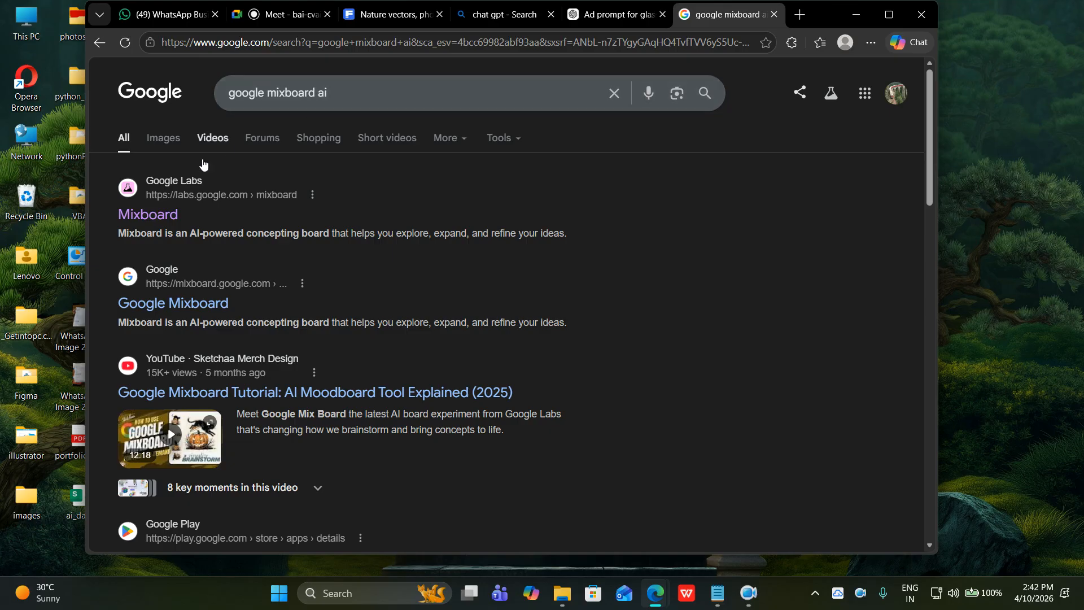
pyautogui.click(153, 216)
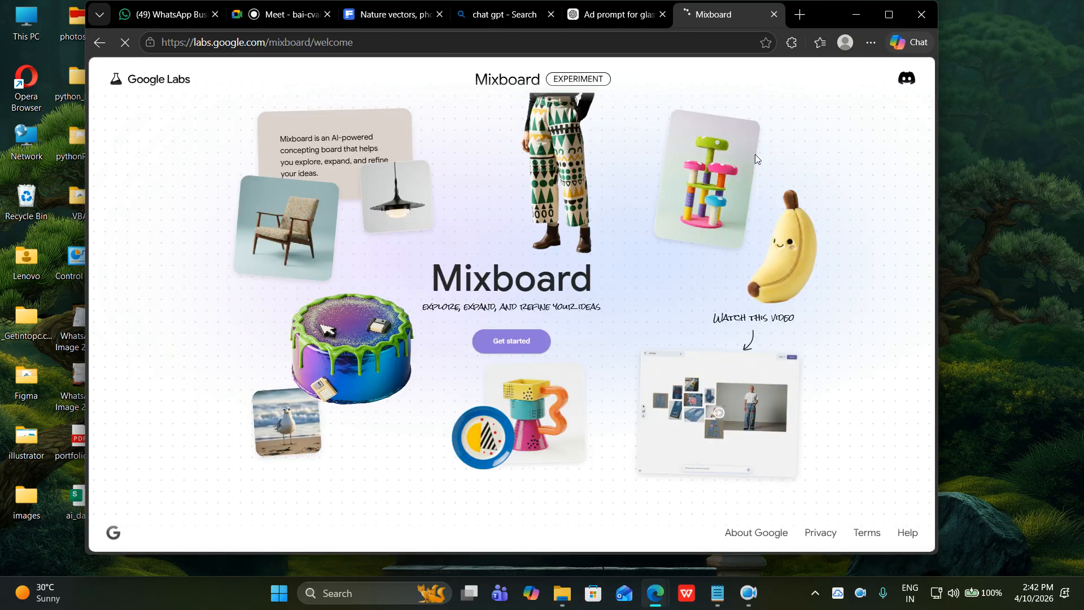
# Close the accidental Discord invite tab, then get started and create a new Mixboard project.
pyautogui.click(905, 80)
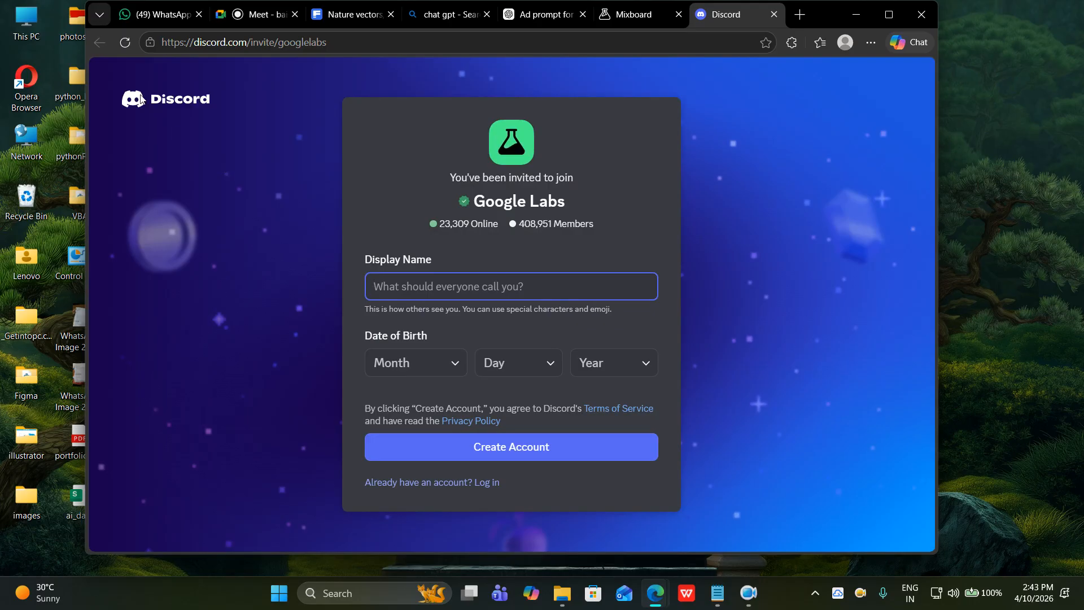
pyautogui.click(774, 14)
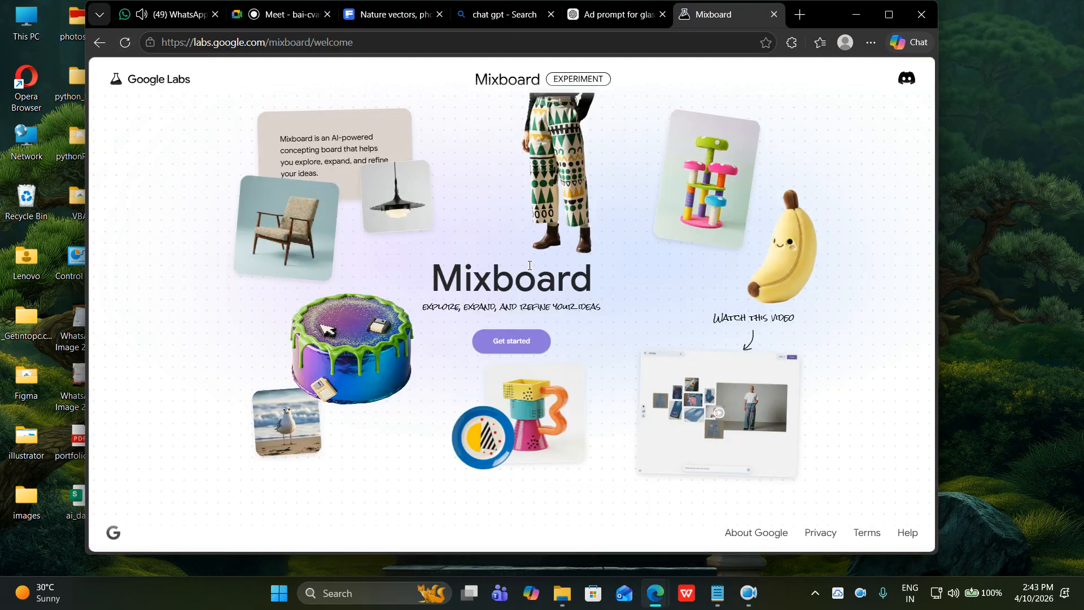
pyautogui.click(511, 341)
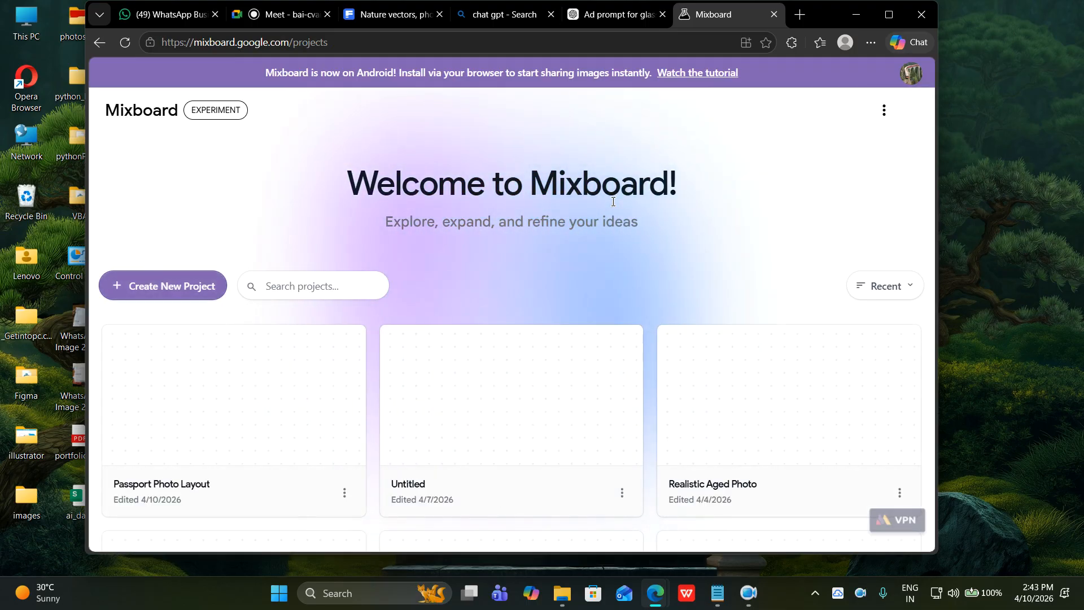
pyautogui.click(177, 284)
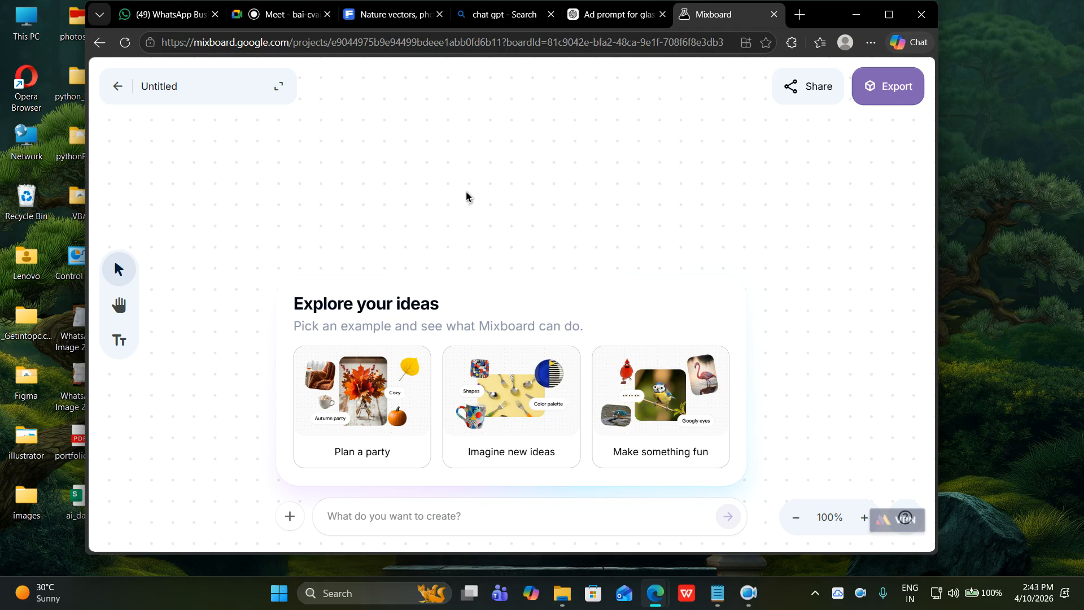
pyautogui.scroll(-3, 441, 258)
# Upload the goggles image from Desktop > photoshop onto the board.
pyautogui.click(291, 517)
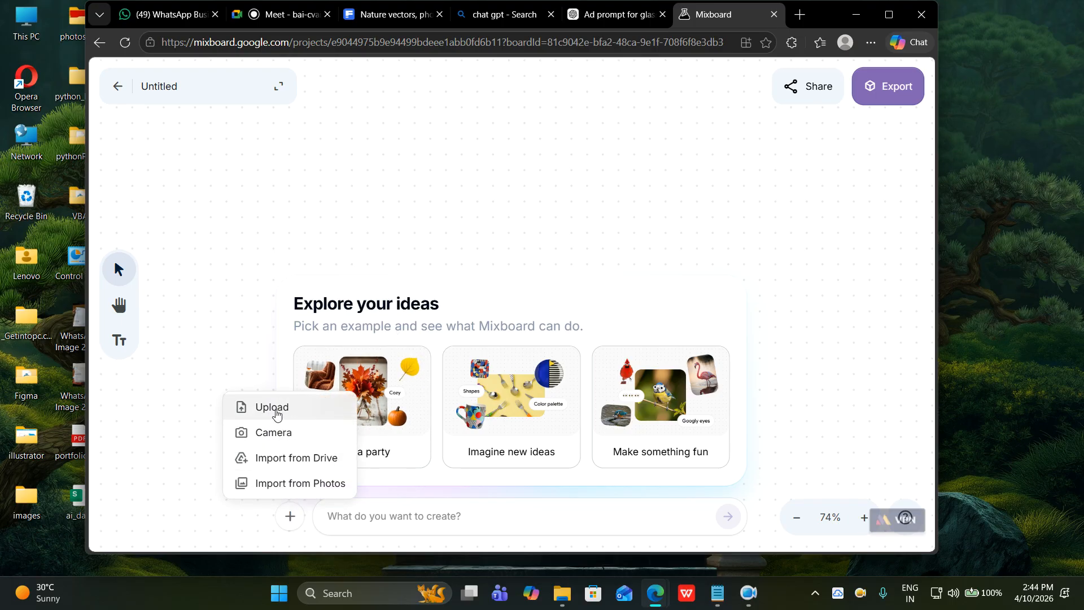
pyautogui.click(276, 412)
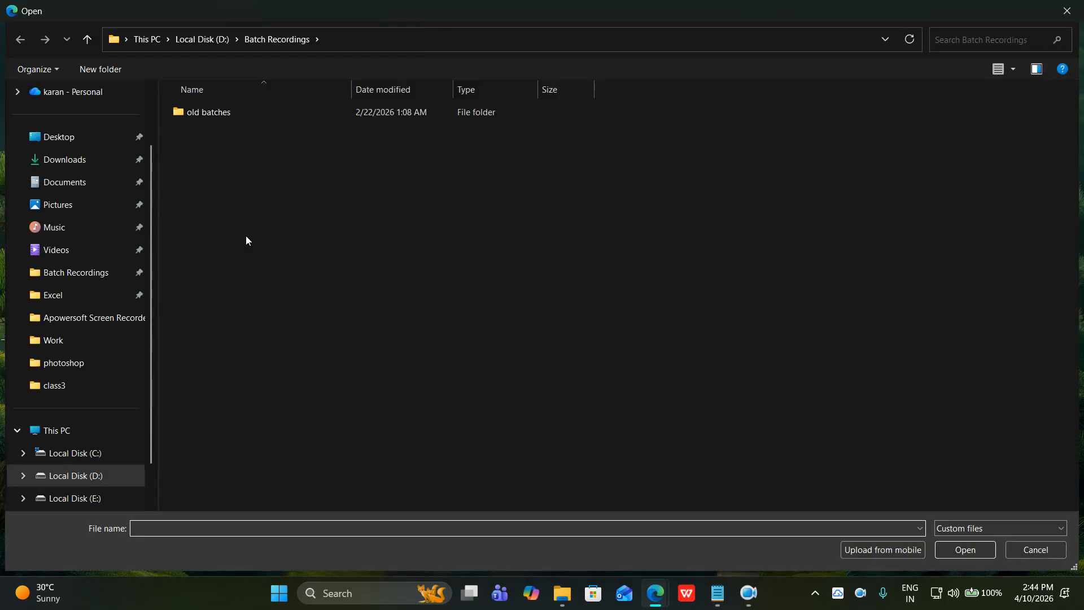
pyautogui.click(60, 138)
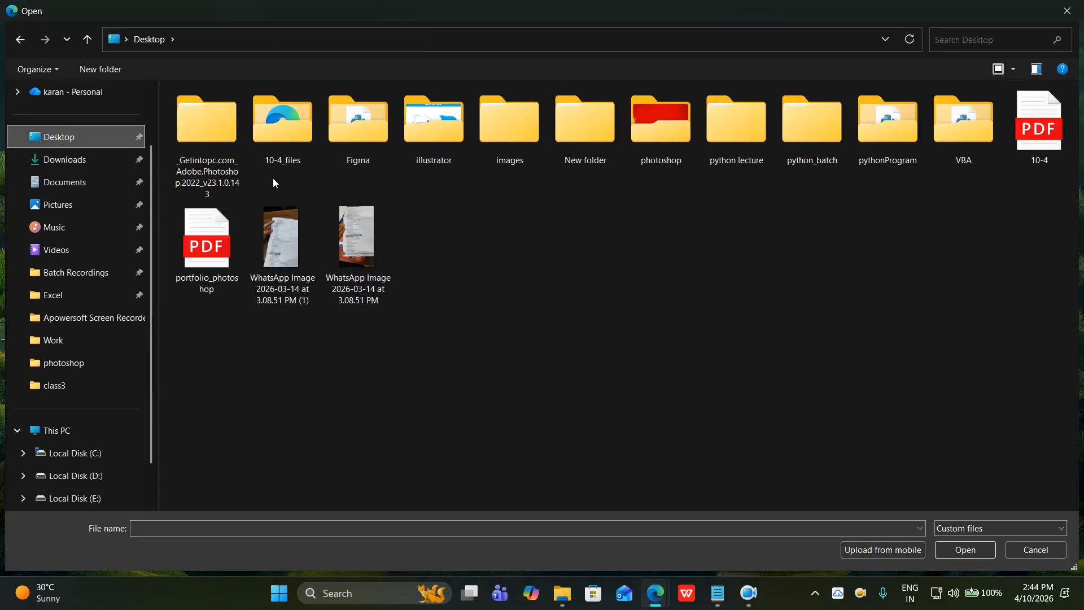
pyautogui.doubleClick(674, 132)
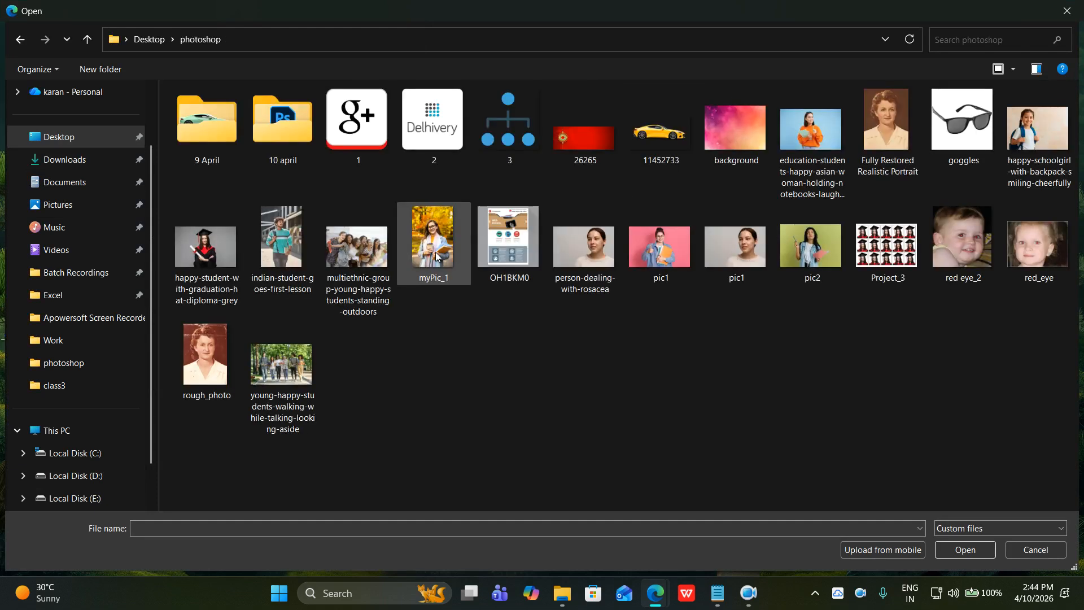
pyautogui.click(960, 142)
pyautogui.click(952, 550)
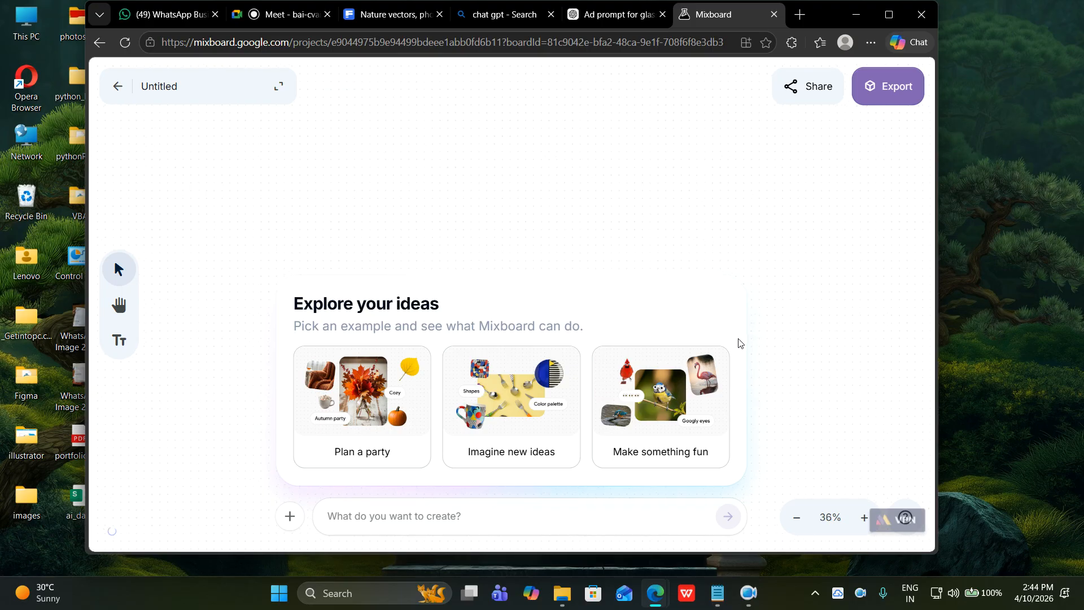
# Move the sunglasses image higher and to the left on the board.
pyautogui.moveTo(494, 394); pyautogui.dragTo(462, 210)
pyautogui.scroll(-5, 654, 268)
pyautogui.scroll(4, 652, 278)
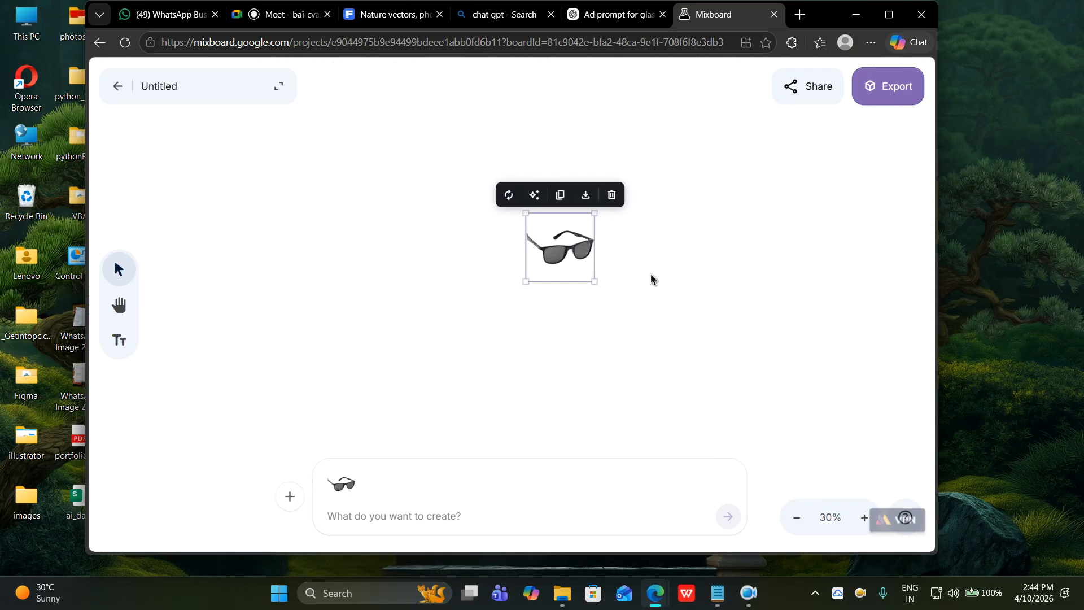
pyautogui.click(706, 285)
pyautogui.scroll(-3, 625, 332)
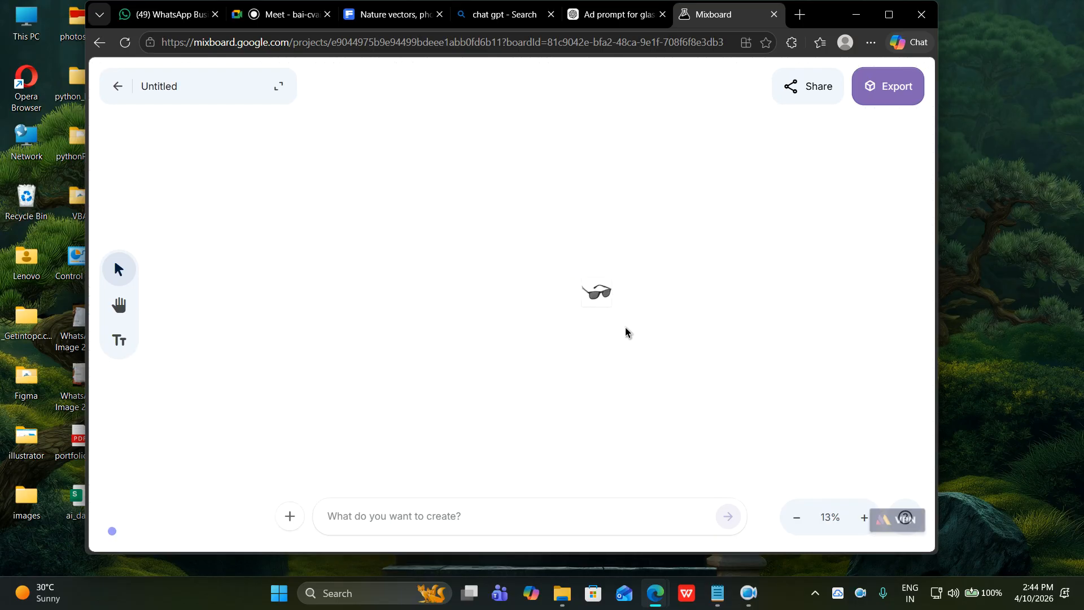
pyautogui.scroll(4, 641, 286)
pyautogui.scroll(-3, 563, 370)
pyautogui.scroll(7, 563, 370)
pyautogui.moveTo(576, 307); pyautogui.dragTo(482, 241)
pyautogui.click(599, 271)
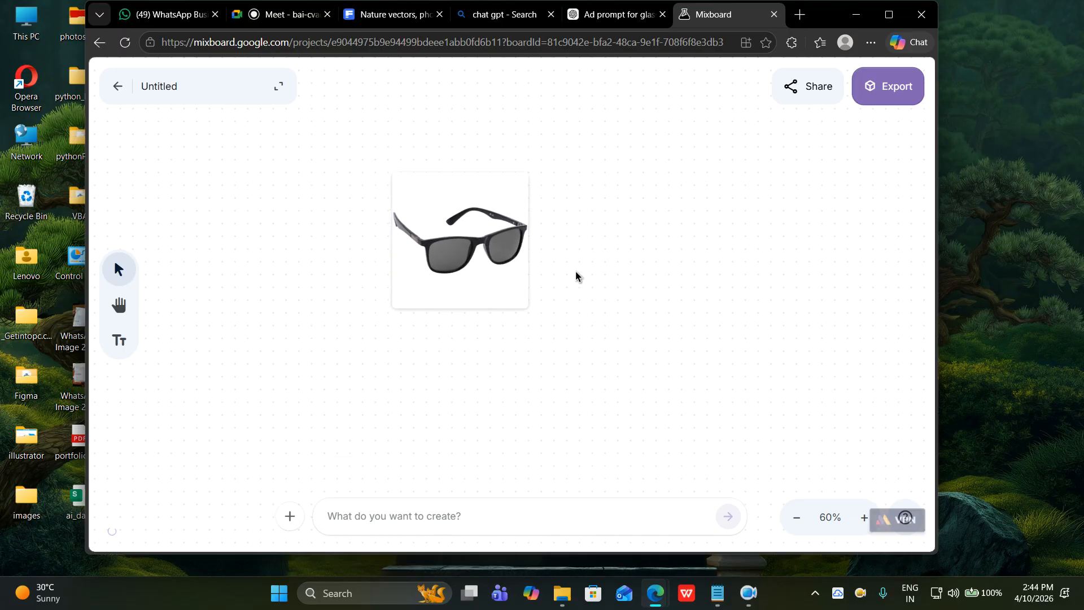
# Select the sunglasses as the prompt reference and nudge it toward the top centre.
pyautogui.click(476, 249)
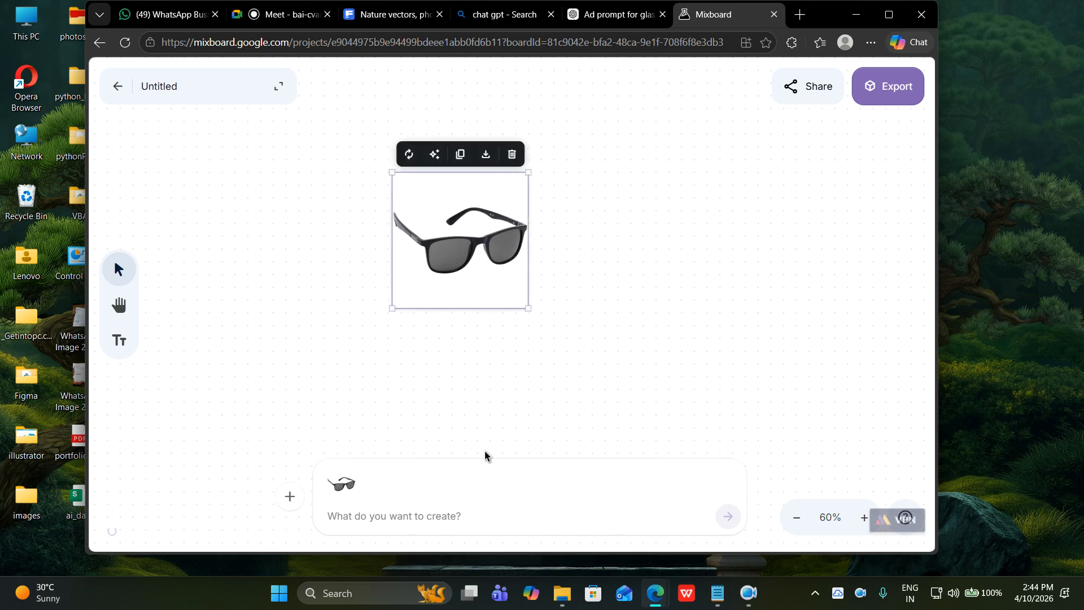
pyautogui.moveTo(508, 181); pyautogui.dragTo(563, 172)
pyautogui.click(375, 512)
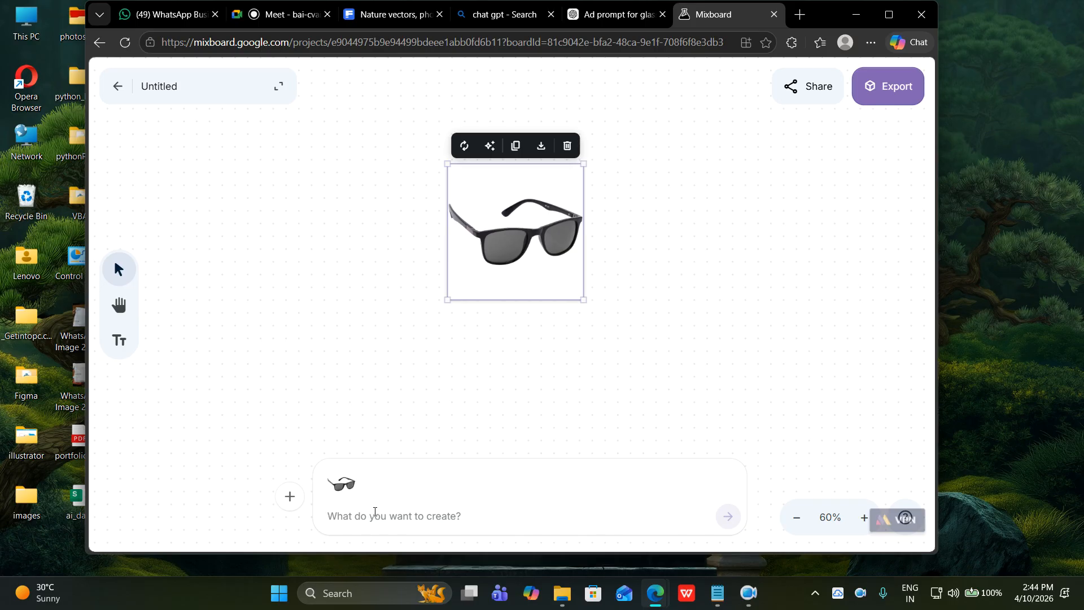
# Paste the luxury eyewear ad prompt and generate the male-model ad image.
pyautogui.hotkey('ctrl', 'v')
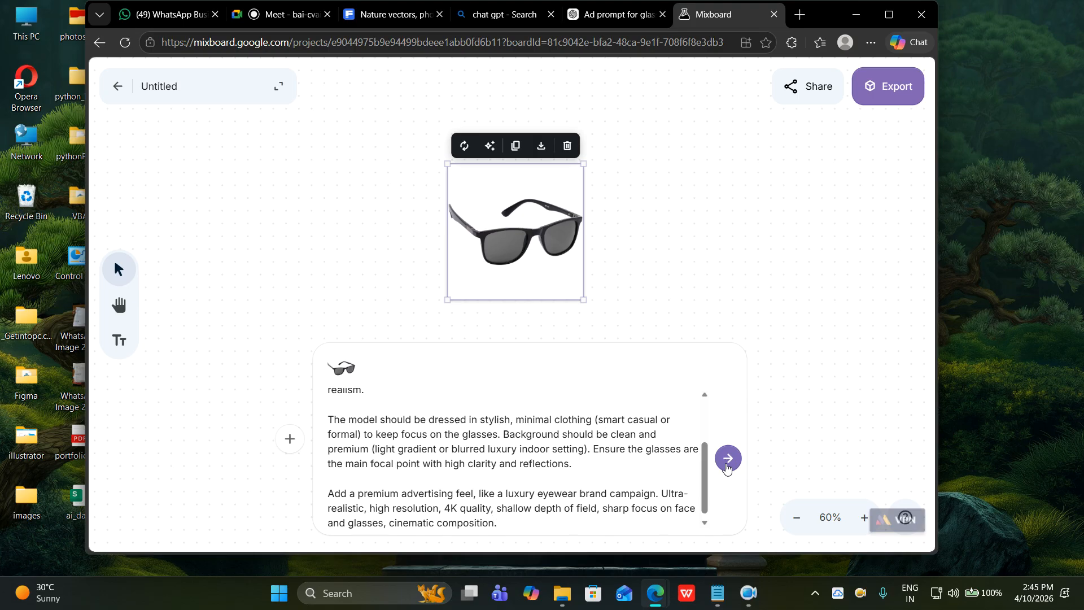
pyautogui.click(728, 459)
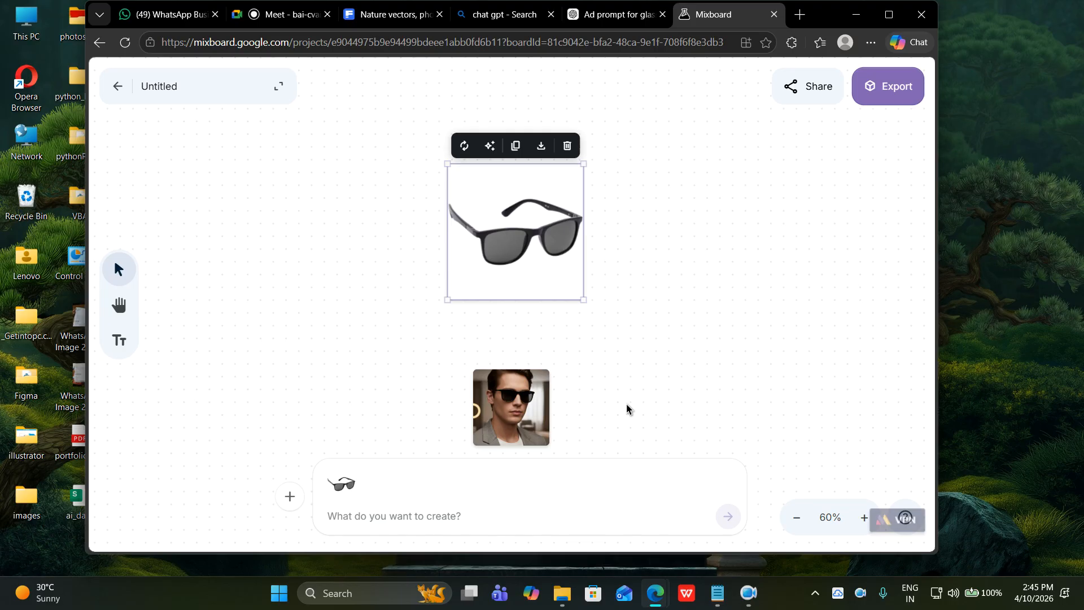
# Enlarge the man photo and place it left of the sunglasses.
pyautogui.moveTo(545, 406)
pyautogui.moveTo(529, 415); pyautogui.dragTo(384, 300)
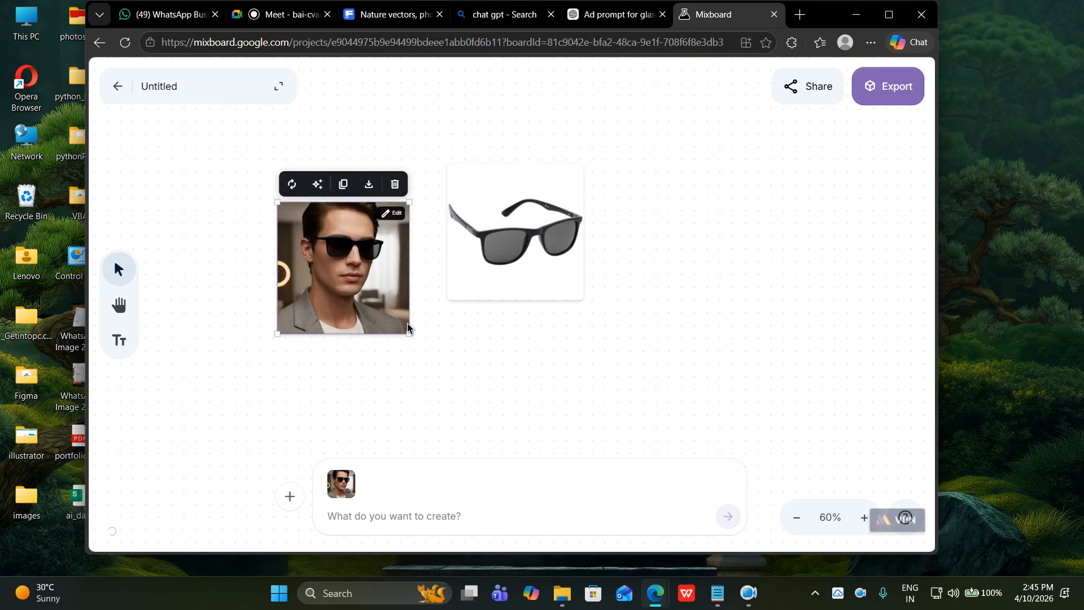
pyautogui.click(501, 371)
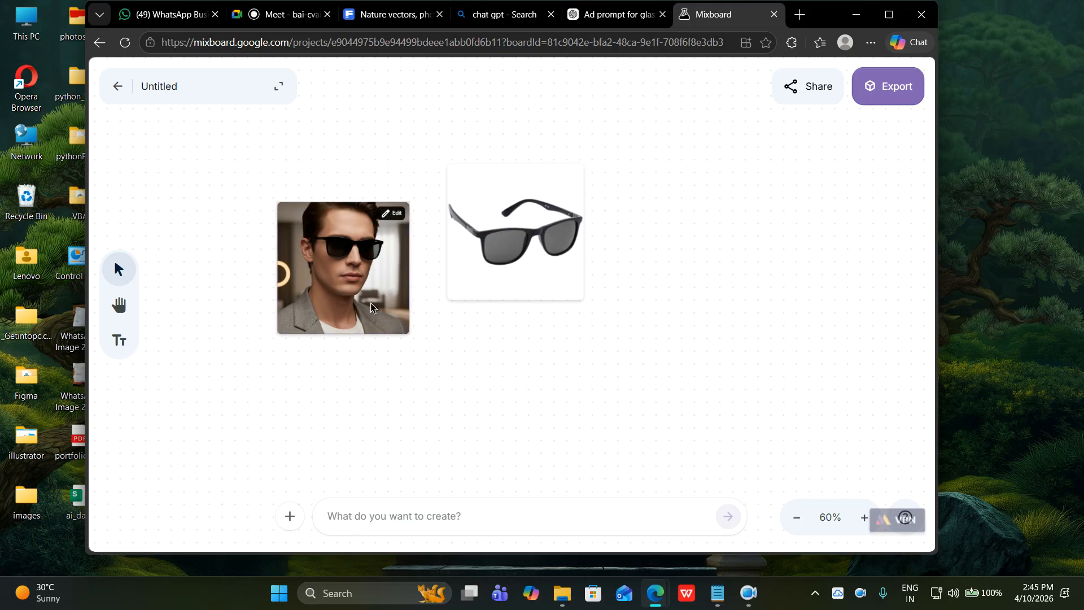
# With the sunglasses as reference, paste the ad prompt plus 'give another picture' and submit.
pyautogui.click(371, 511)
pyautogui.click(486, 201)
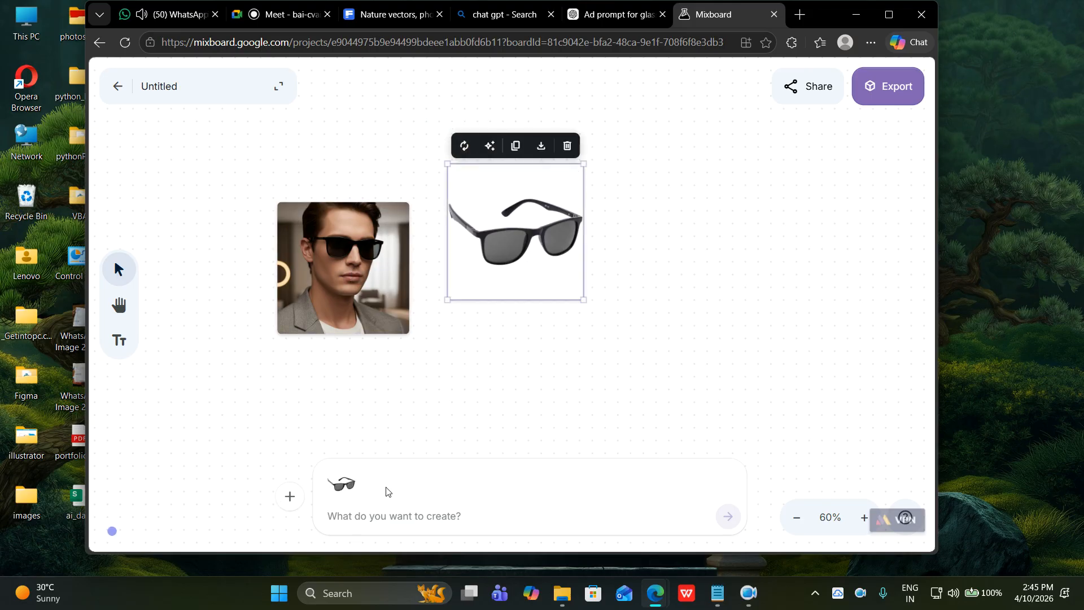
pyautogui.hotkey('ctrl', 'v')
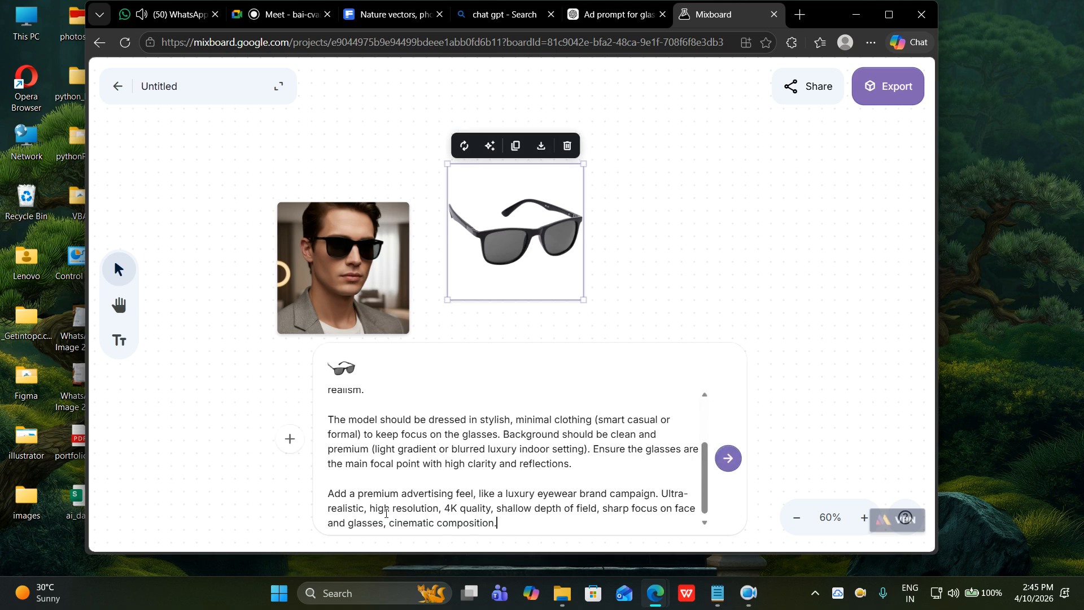
pyautogui.write('gi')
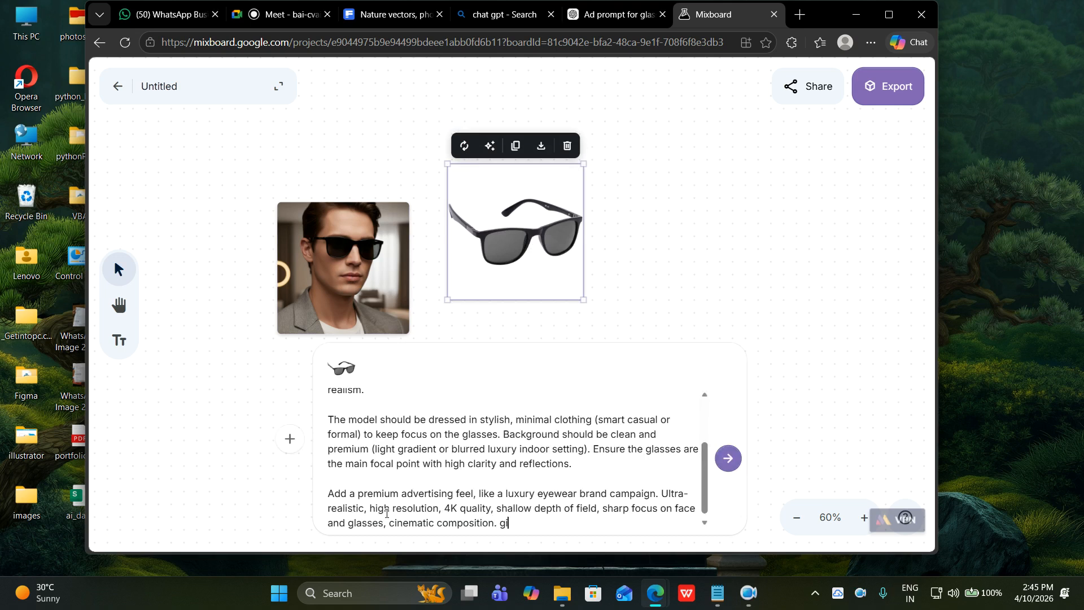
pyautogui.write('ve another picture')
pyautogui.press('Return')
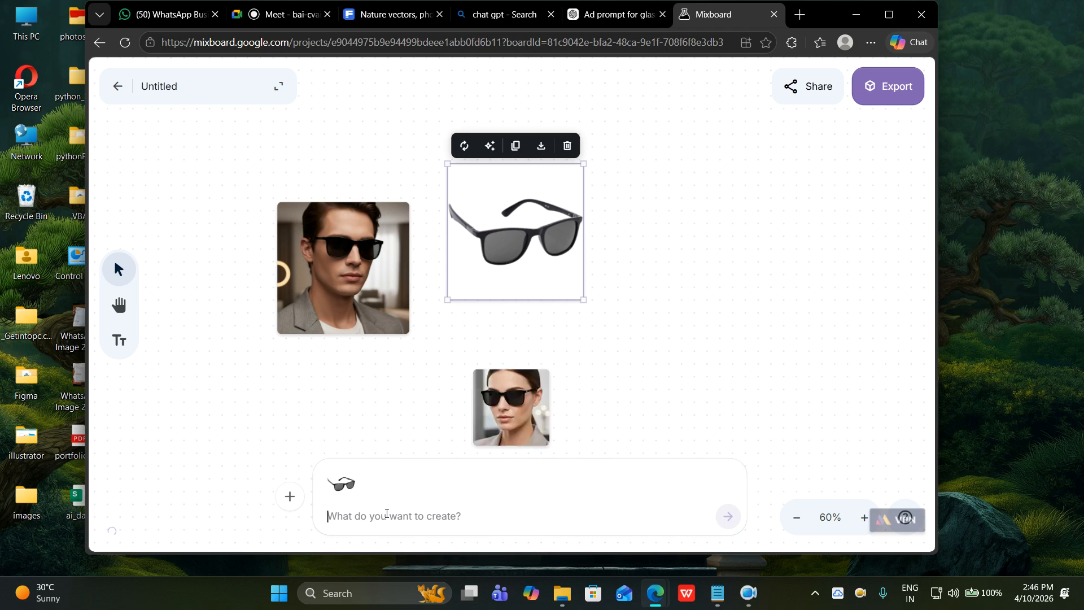
# Move the woman's photo right of the sunglasses and generate three more images like it.
pyautogui.moveTo(513, 408); pyautogui.dragTo(692, 272)
pyautogui.click(666, 361)
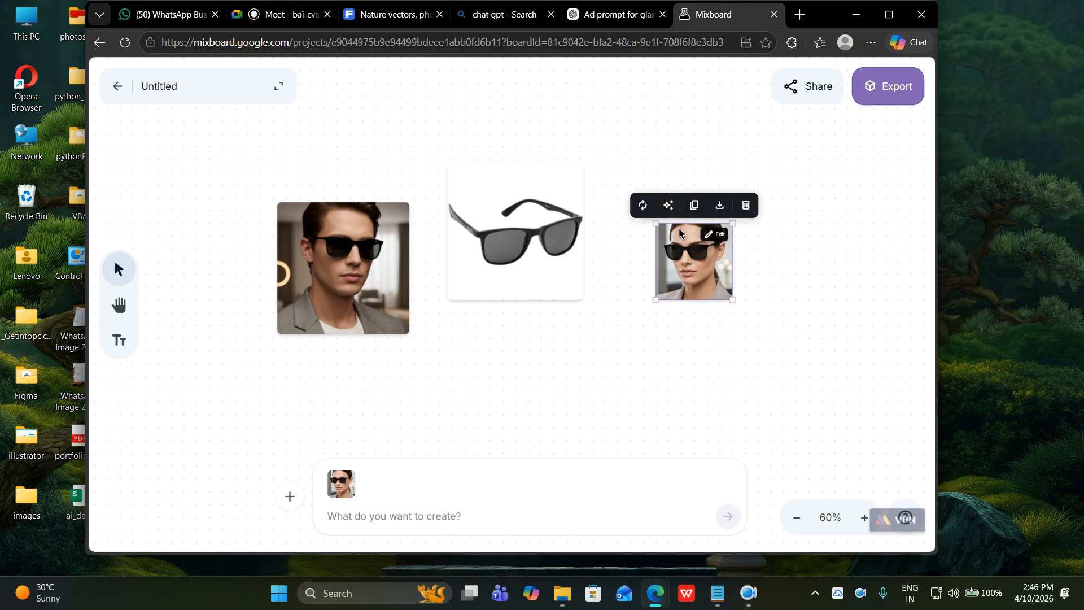
pyautogui.click(669, 210)
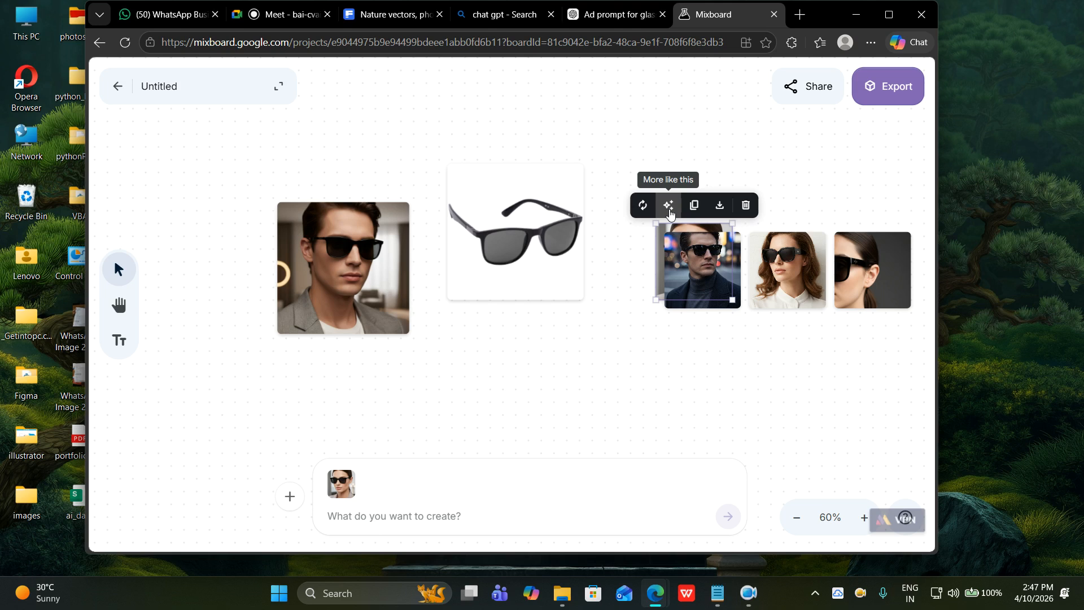
# Spread out the overlapping new variation photos so none cover each other.
pyautogui.moveTo(788, 270); pyautogui.dragTo(618, 347)
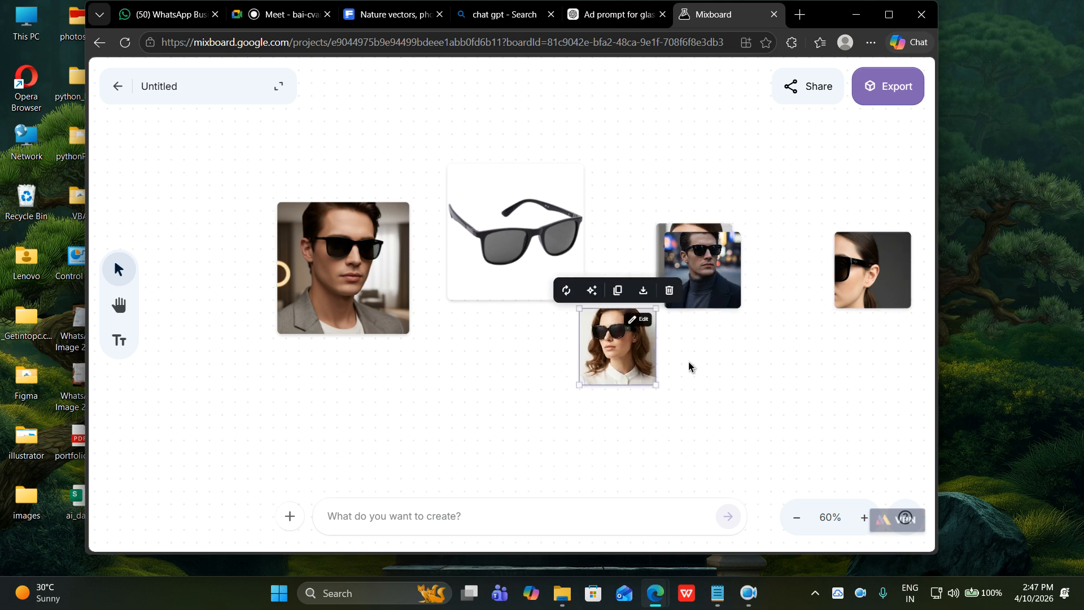
pyautogui.moveTo(863, 291); pyautogui.dragTo(868, 389)
pyautogui.moveTo(714, 288); pyautogui.dragTo(697, 217)
pyautogui.moveTo(628, 356); pyautogui.dragTo(726, 382)
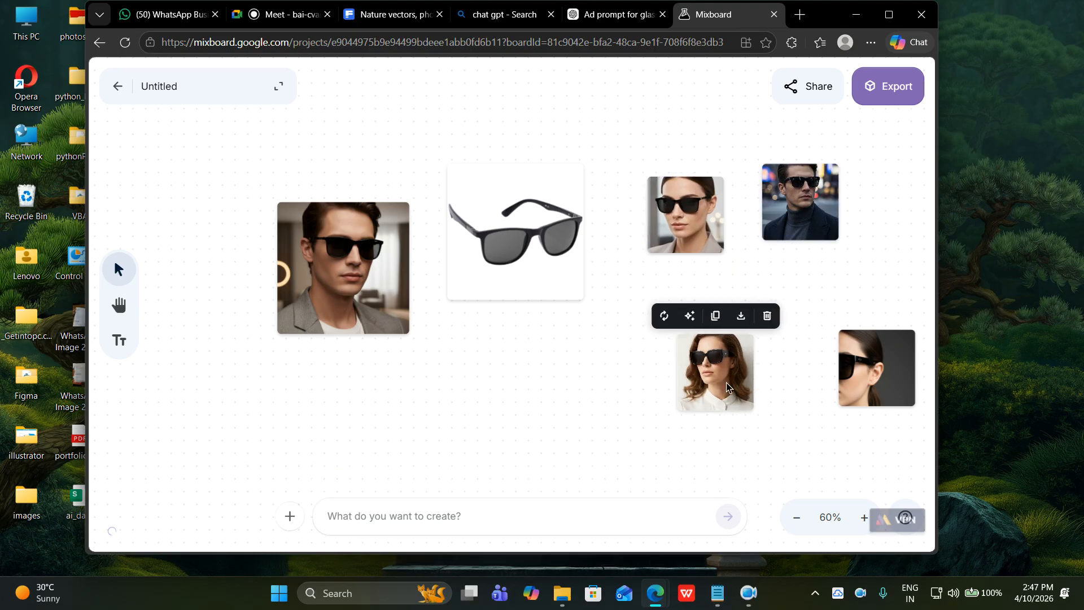
pyautogui.click(565, 389)
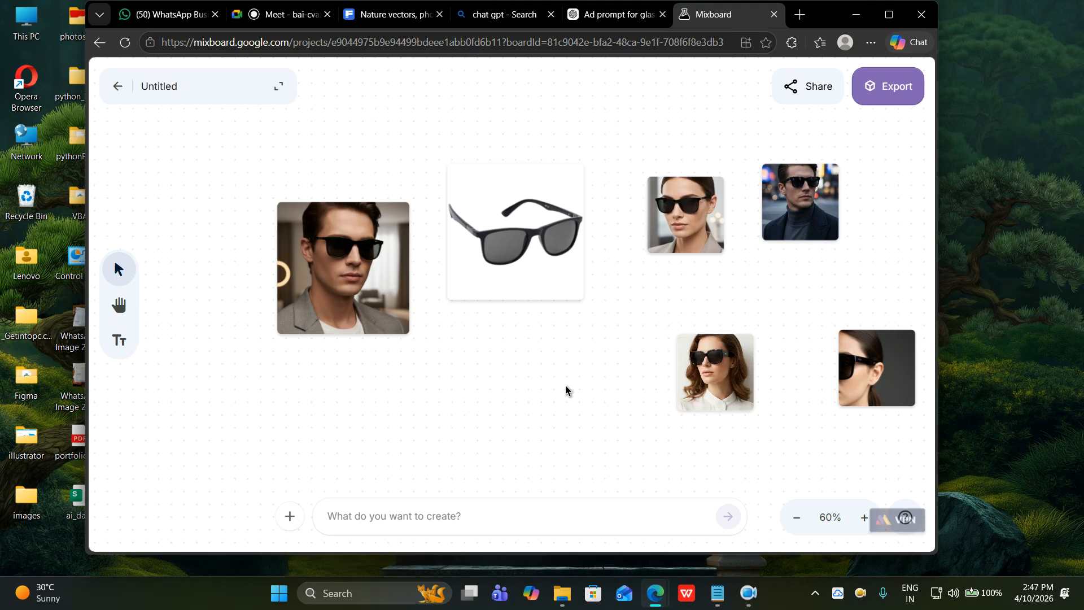
# Gather the curly-haired, straight-haired, turtleneck man and side-profile portraits toward the upper left.
pyautogui.moveTo(680, 389); pyautogui.dragTo(289, 206)
pyautogui.moveTo(668, 215); pyautogui.dragTo(442, 160)
pyautogui.moveTo(796, 210); pyautogui.dragTo(624, 159)
pyautogui.moveTo(868, 337); pyautogui.dragTo(748, 135)
pyautogui.moveTo(348, 206); pyautogui.dragTo(392, 178)
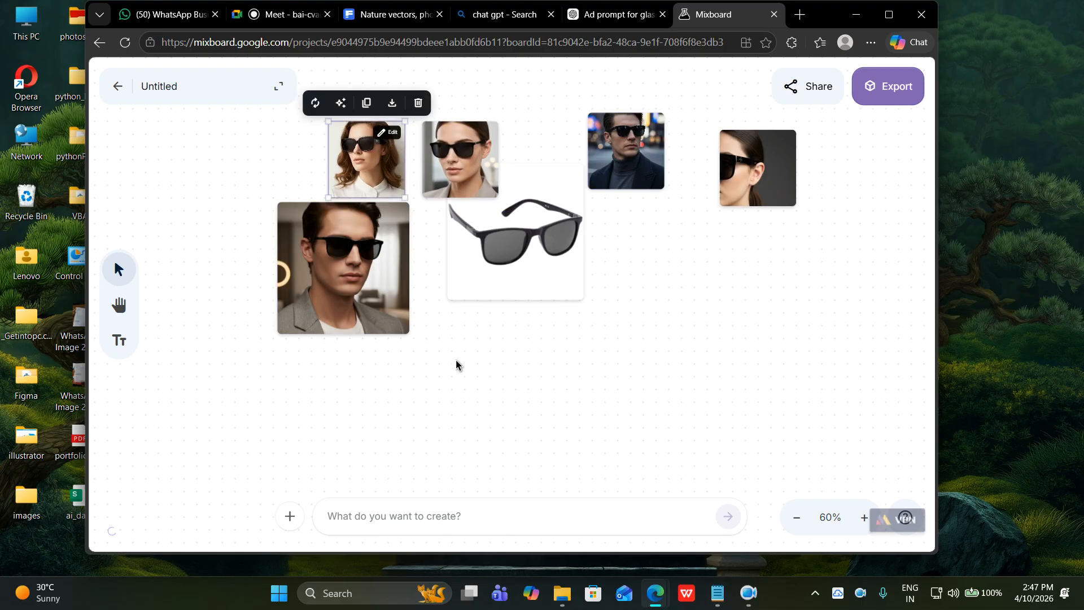
pyautogui.scroll(-5, 455, 363)
pyautogui.scroll(5, 455, 363)
pyautogui.click(458, 370)
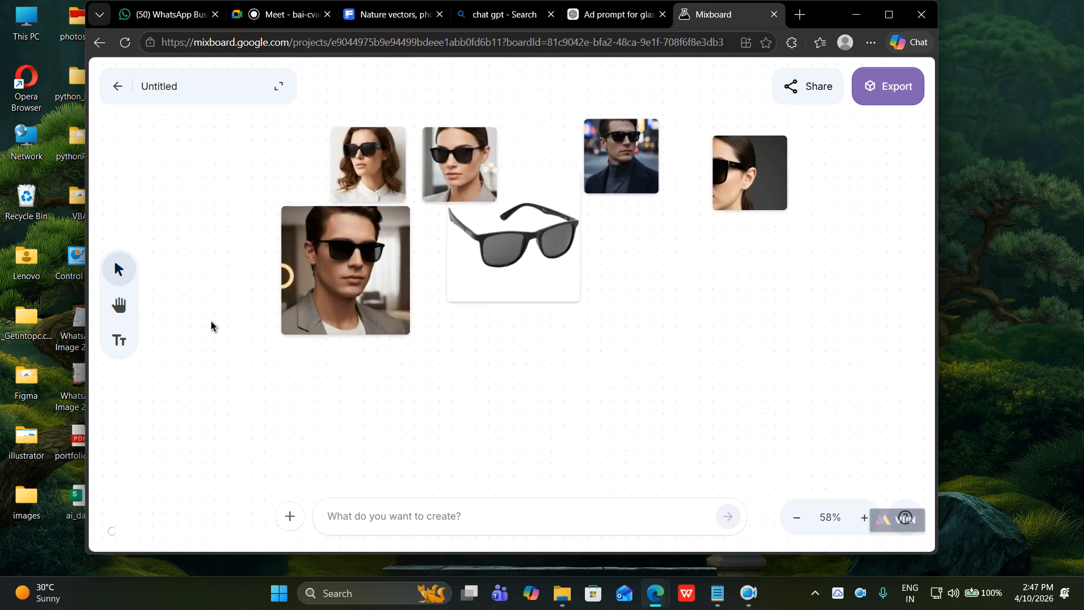
# Align the sunglasses product and four sunglasses portraits into a neat top row.
pyautogui.click(118, 305)
pyautogui.scroll(-10, 415, 388)
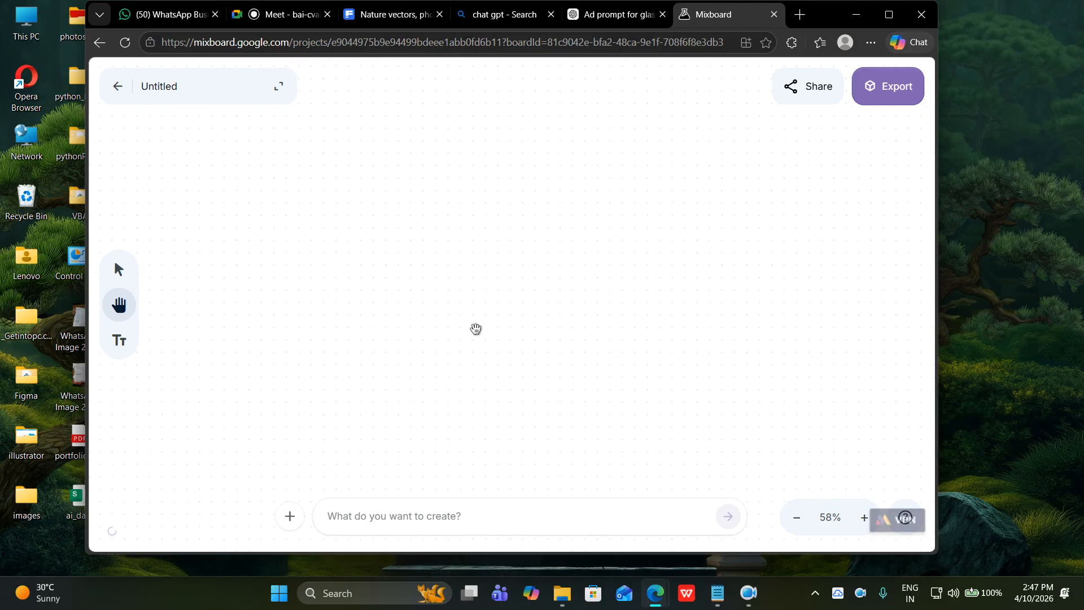
pyautogui.scroll(10, 501, 300)
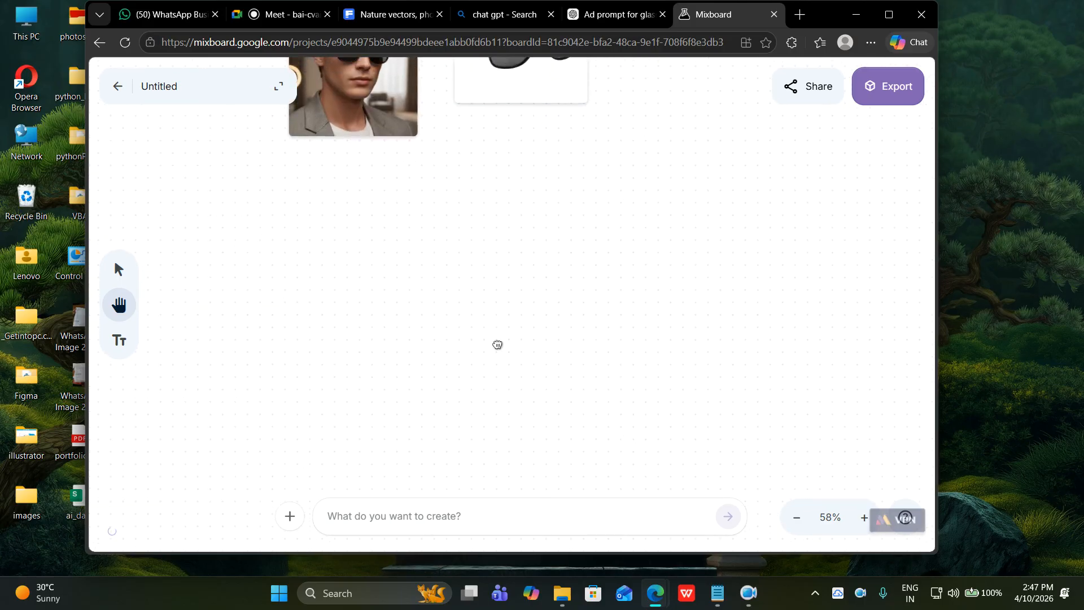
pyautogui.moveTo(513, 279); pyautogui.dragTo(523, 359)
pyautogui.click(118, 270)
pyautogui.moveTo(466, 194); pyautogui.dragTo(482, 177)
pyautogui.moveTo(385, 188); pyautogui.dragTo(352, 159)
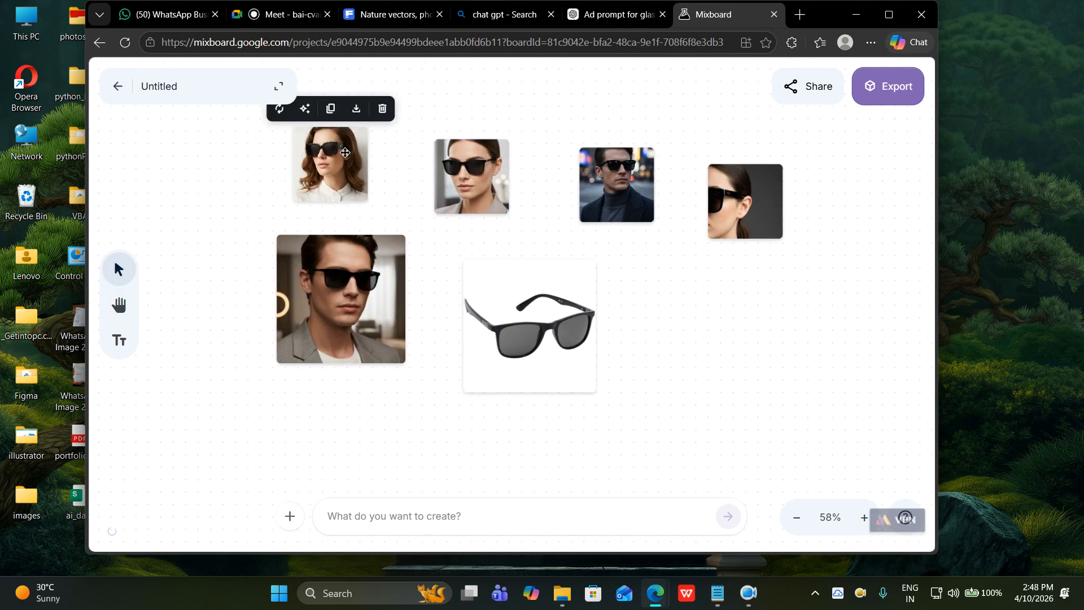
pyautogui.moveTo(579, 197); pyautogui.dragTo(566, 181)
pyautogui.moveTo(502, 171); pyautogui.dragTo(515, 154)
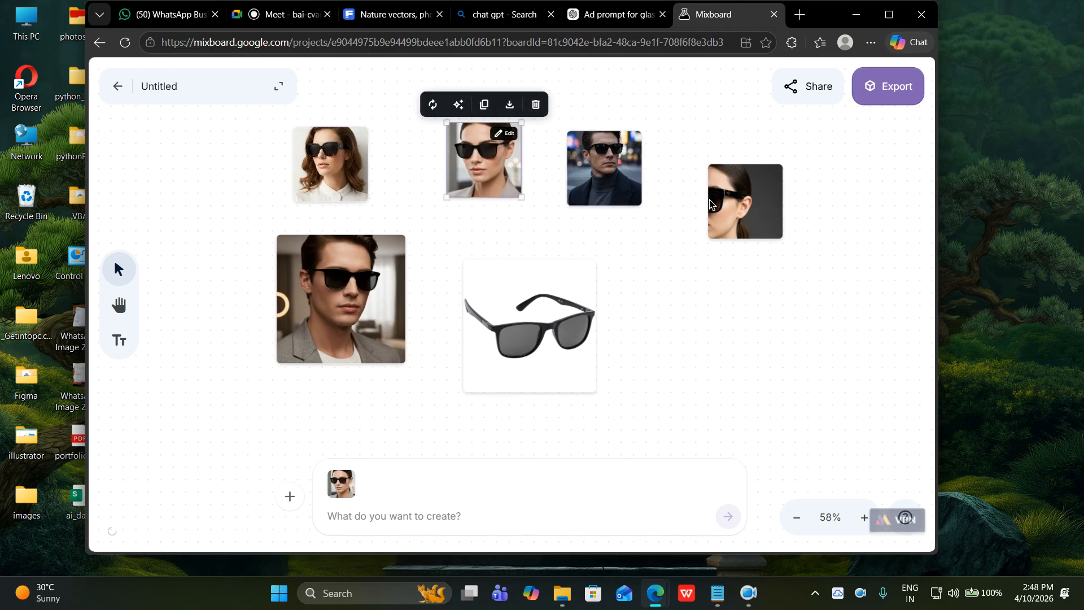
pyautogui.moveTo(762, 184); pyautogui.dragTo(762, 154)
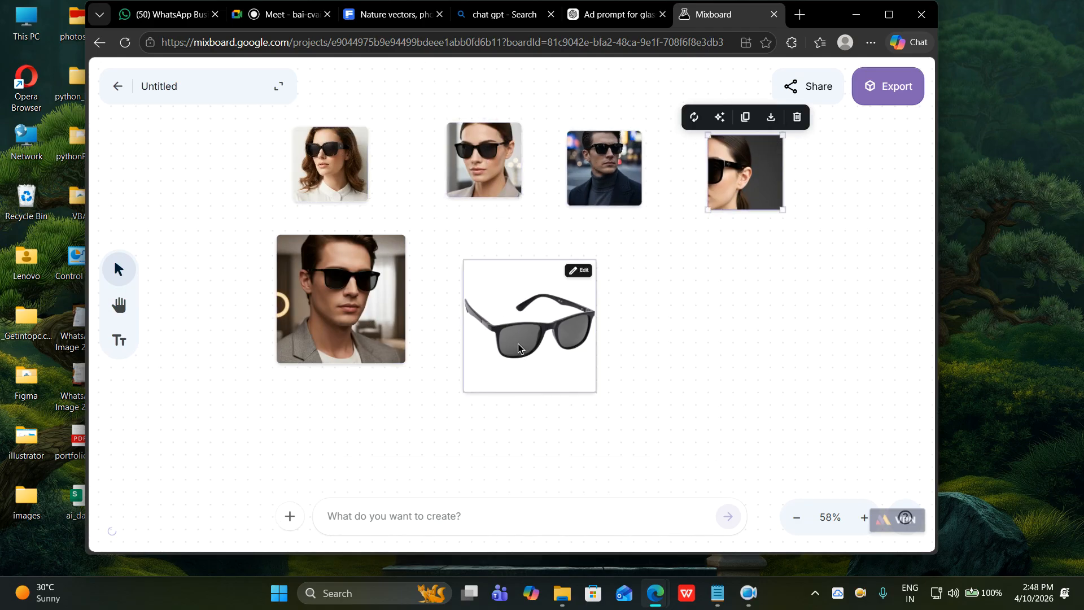
pyautogui.click(675, 392)
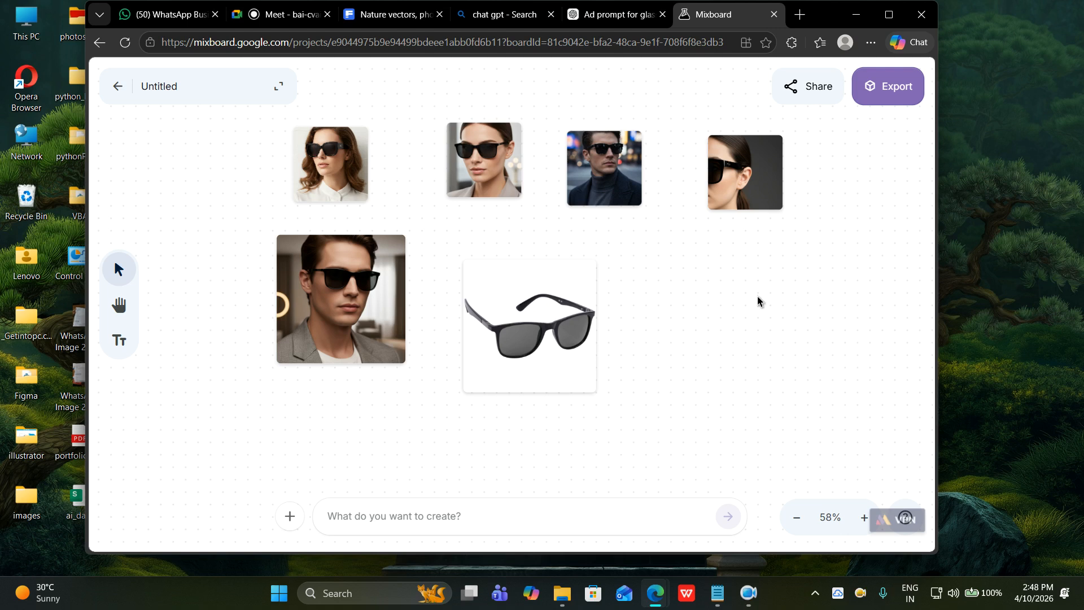
# Switch to the Hand tool and scroll down to an empty stretch of the board.
pyautogui.scroll(-2, 680, 309)
pyautogui.scroll(2, 680, 309)
pyautogui.click(118, 305)
pyautogui.scroll(-3, 407, 367)
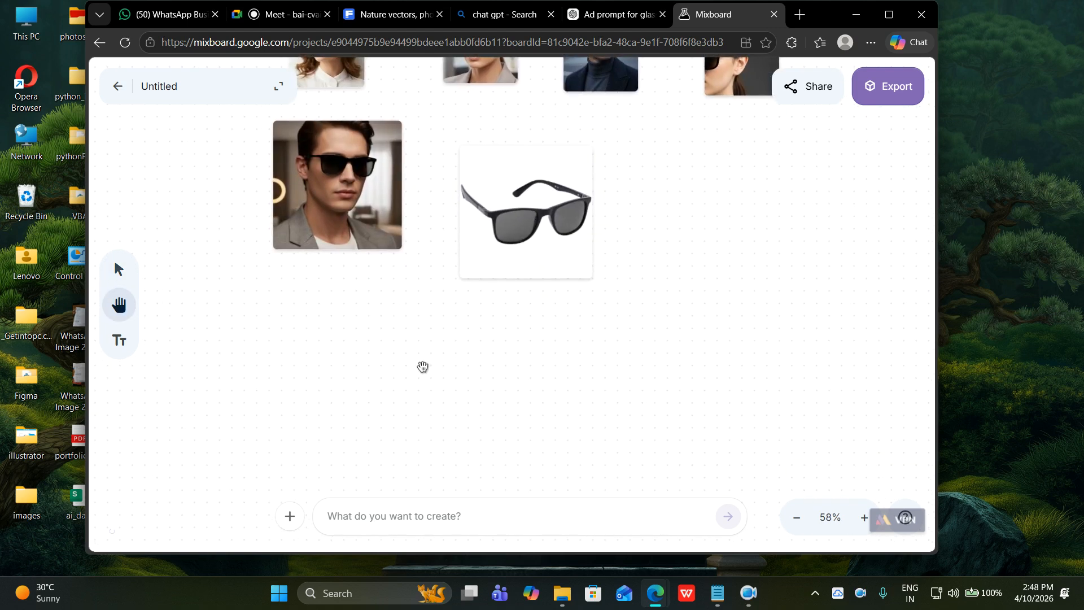
pyautogui.scroll(-4, 429, 351)
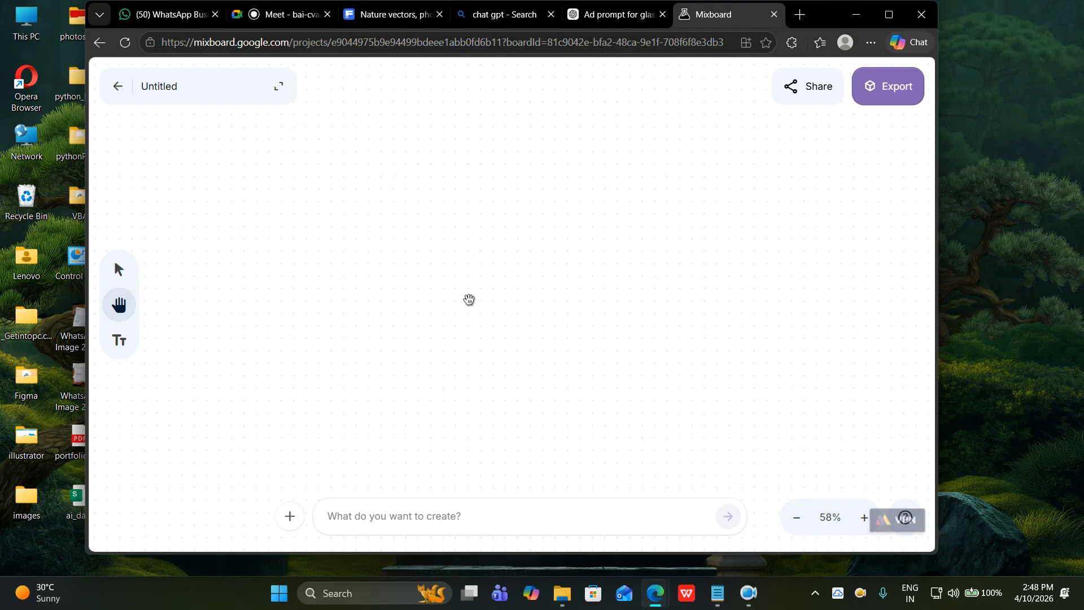
# Upload happy-student-with-graduation-hat-diploma-grey and centre the graduate photo in view.
pyautogui.click(287, 514)
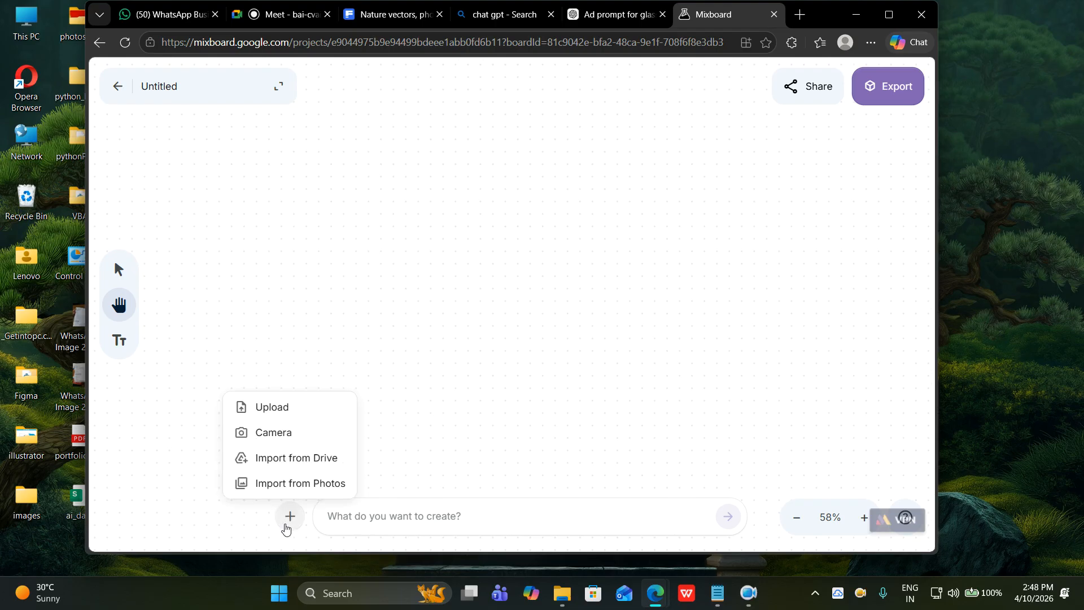
pyautogui.click(281, 405)
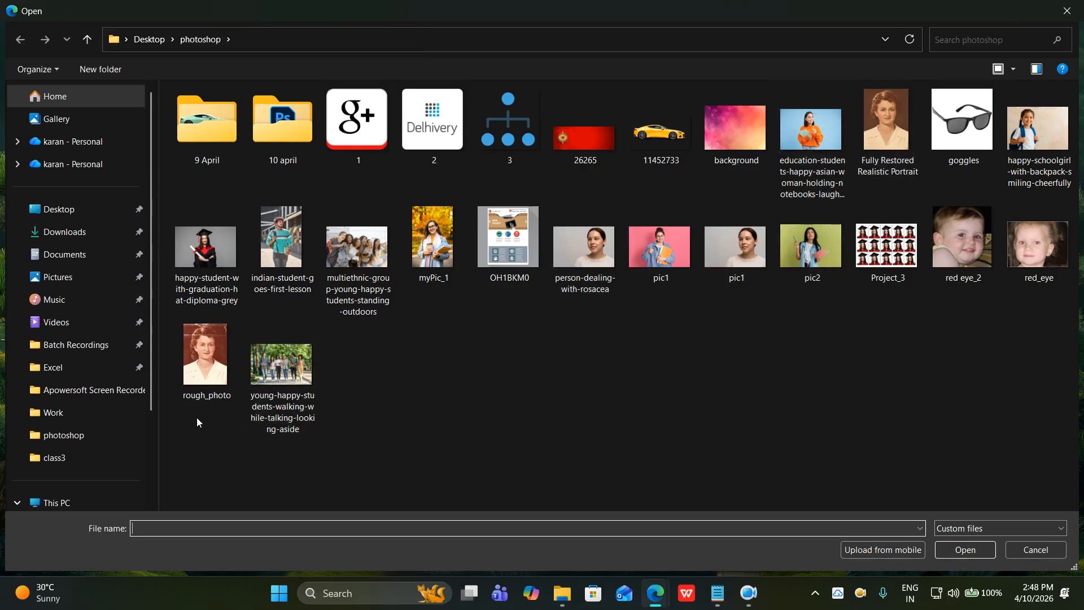
pyautogui.click(209, 265)
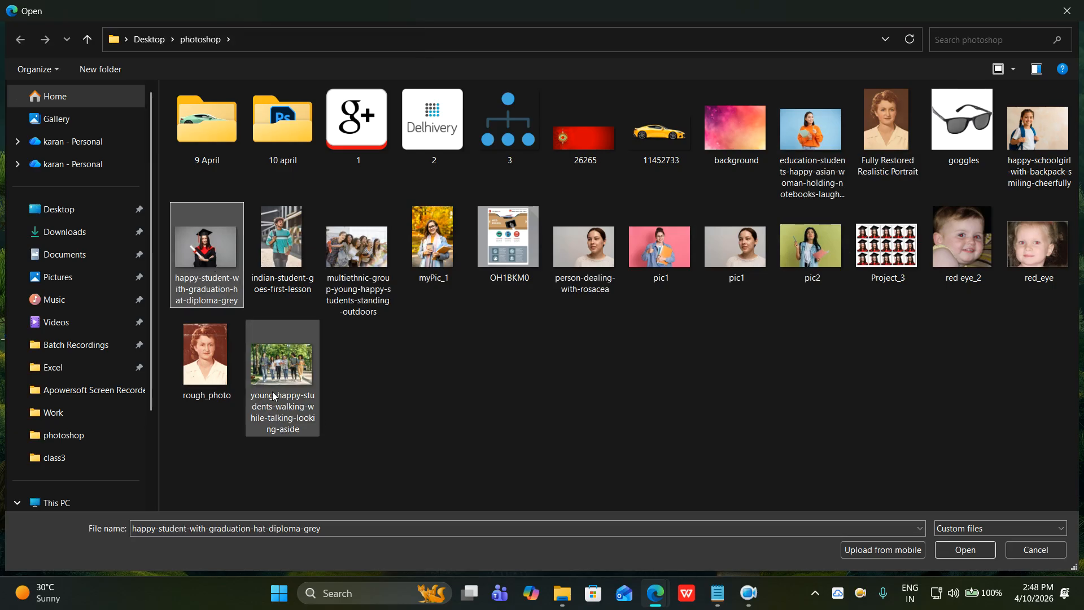
pyautogui.click(965, 550)
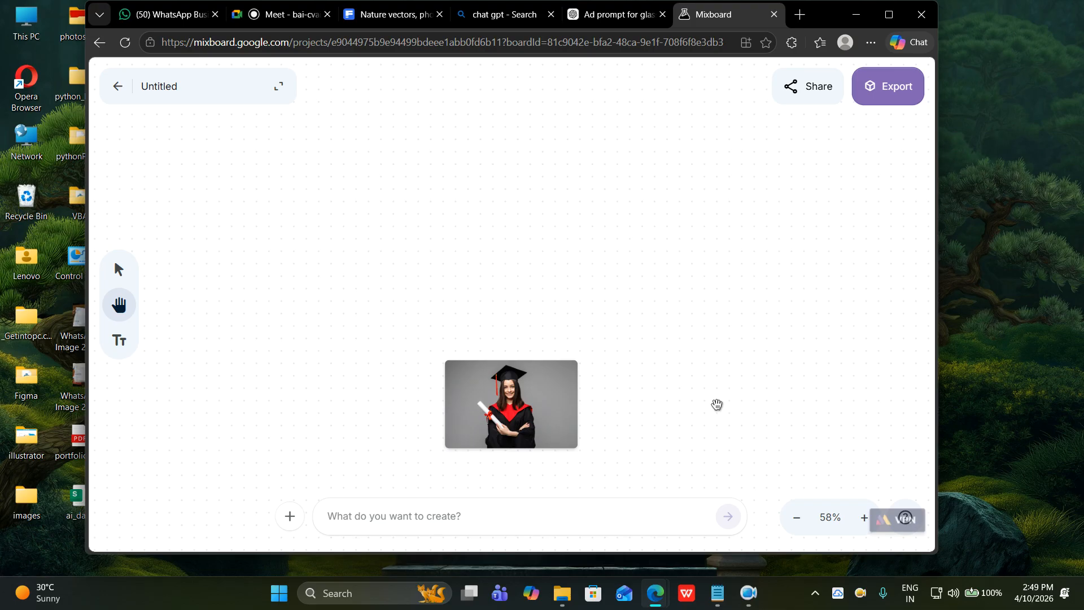
pyautogui.moveTo(557, 407); pyautogui.dragTo(512, 273)
pyautogui.scroll(3, 516, 288)
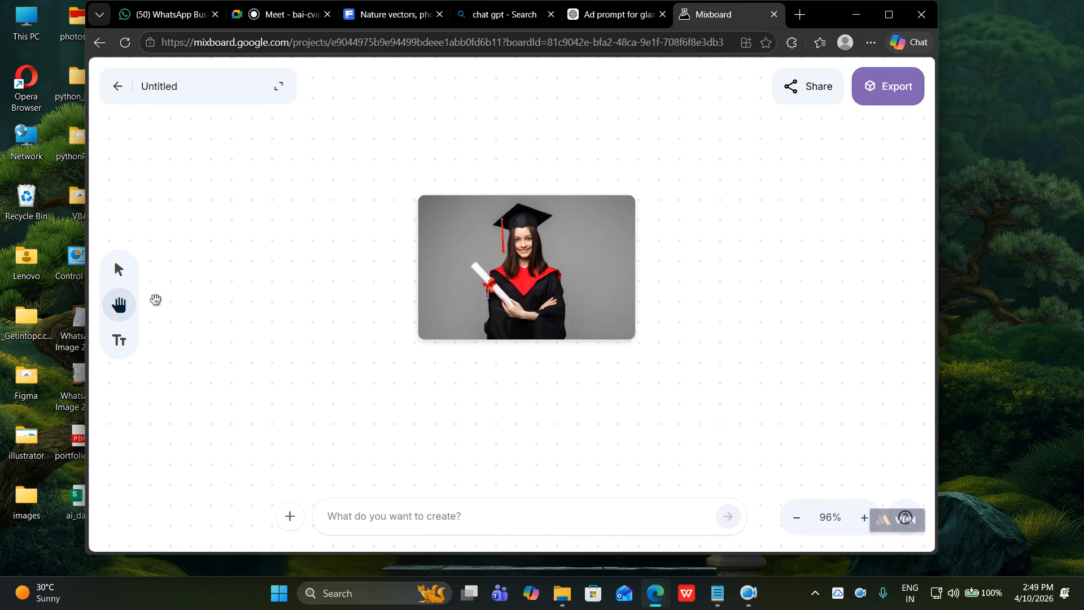
# Prompt Mixboard, with the graduate photo selected, to remove its grey background.
pyautogui.click(121, 271)
pyautogui.click(507, 279)
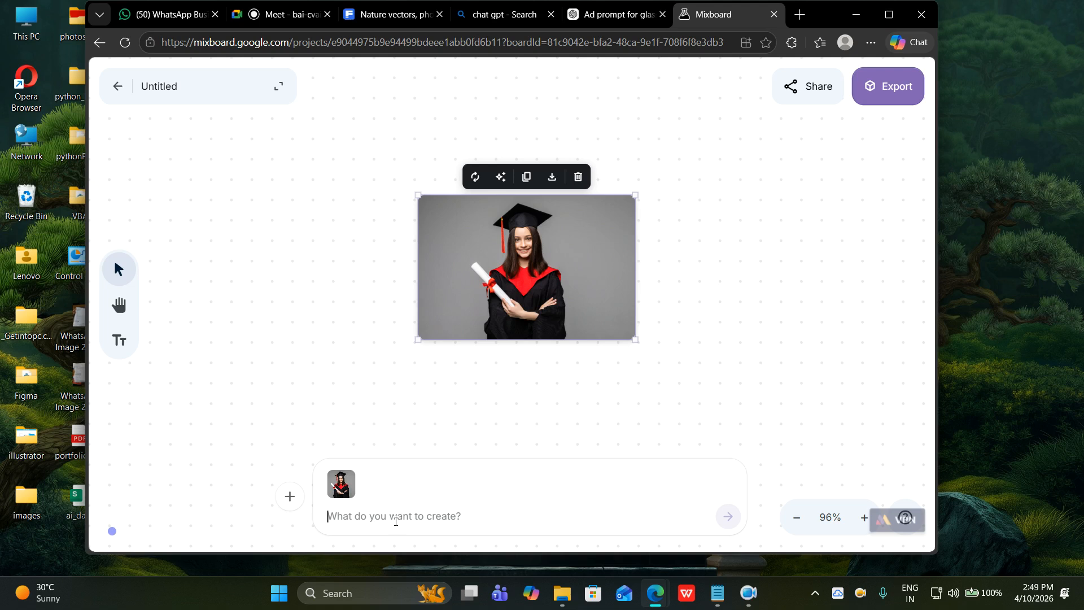
pyautogui.write('using th')
pyautogui.write('is')
pyautogui.write('the referenc')
pyautogui.write('e of ')
pyautogui.write('t')
pyautogui.write('select')
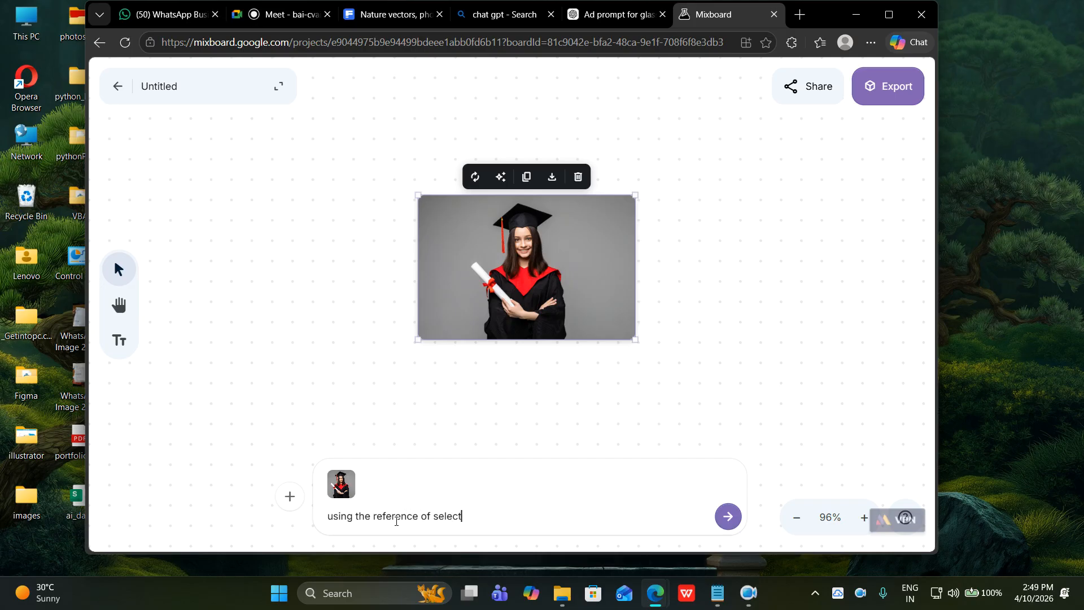
pyautogui.write('ed image, remove the ba')
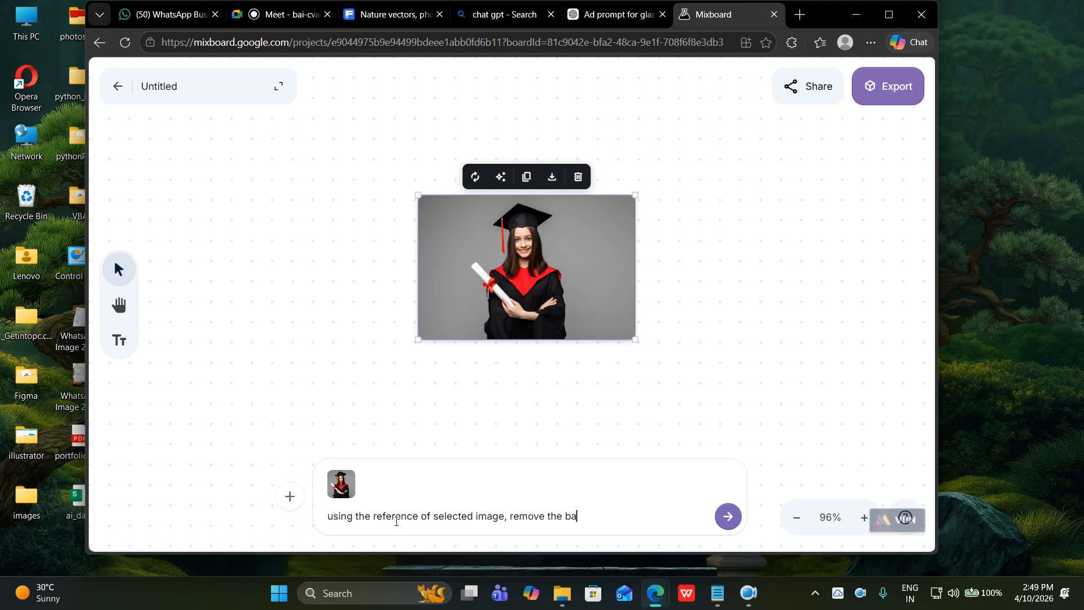
pyautogui.write('ckground and give the image.')
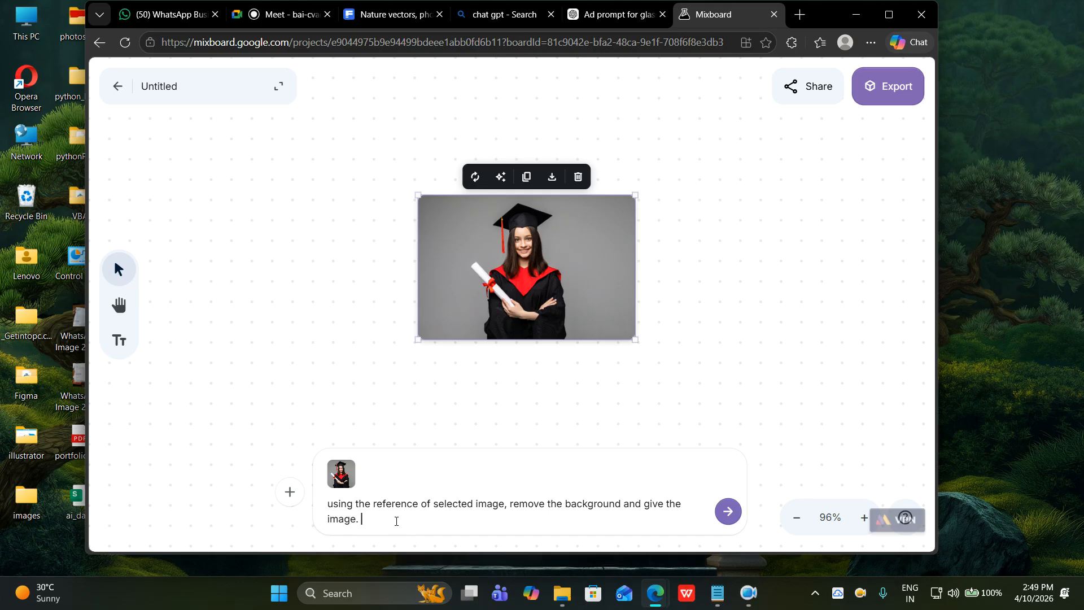
pyautogui.write(' use same picture.')
pyautogui.press('Return')
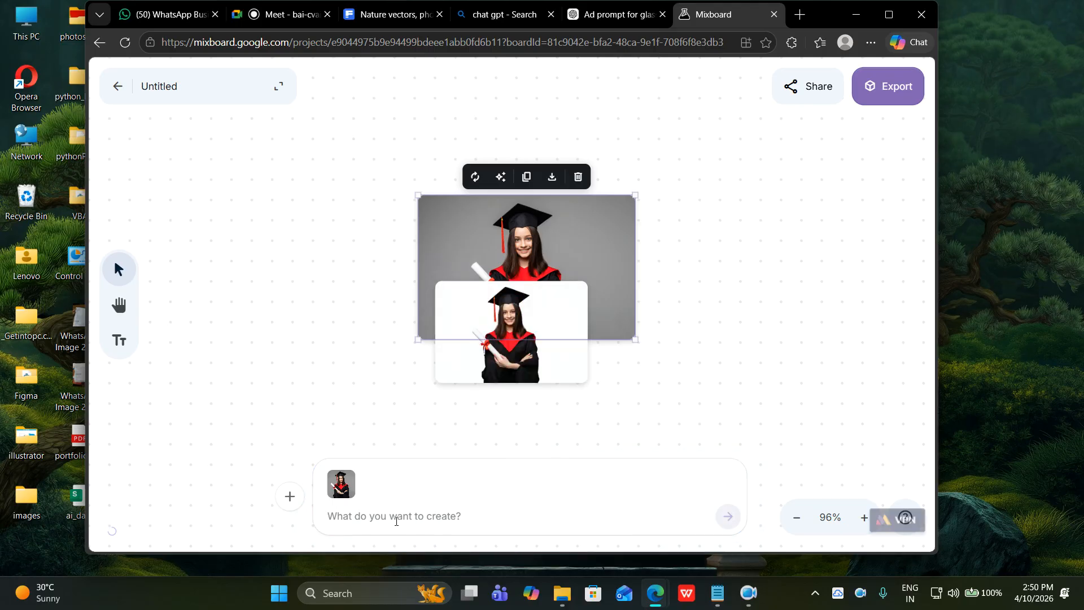
# Enlarge the white-background graduate image and place it to the right of the grey original.
pyautogui.moveTo(541, 377); pyautogui.dragTo(349, 288)
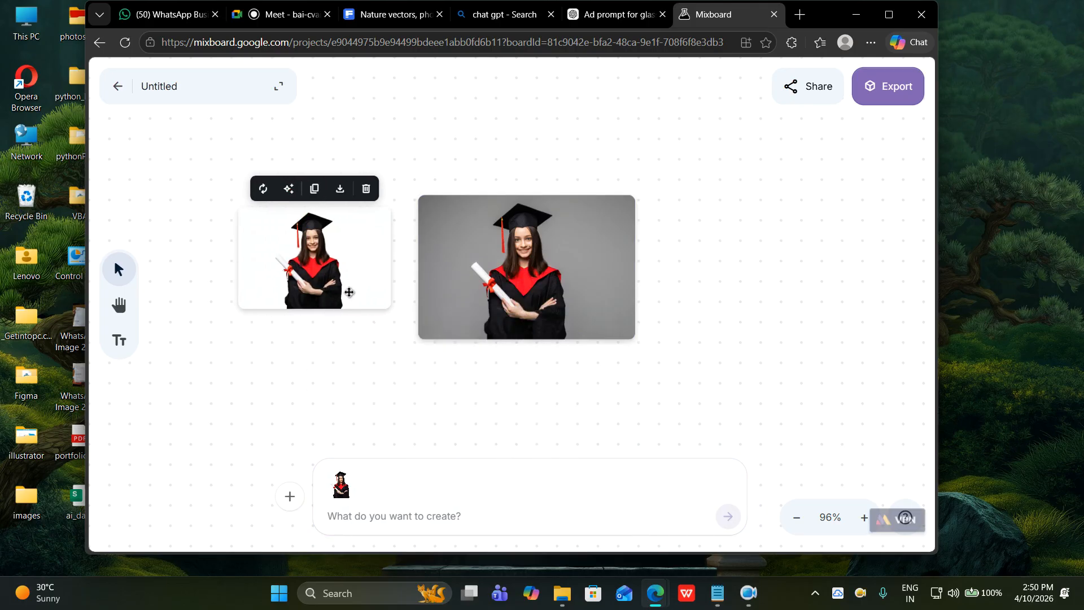
pyautogui.click(420, 378)
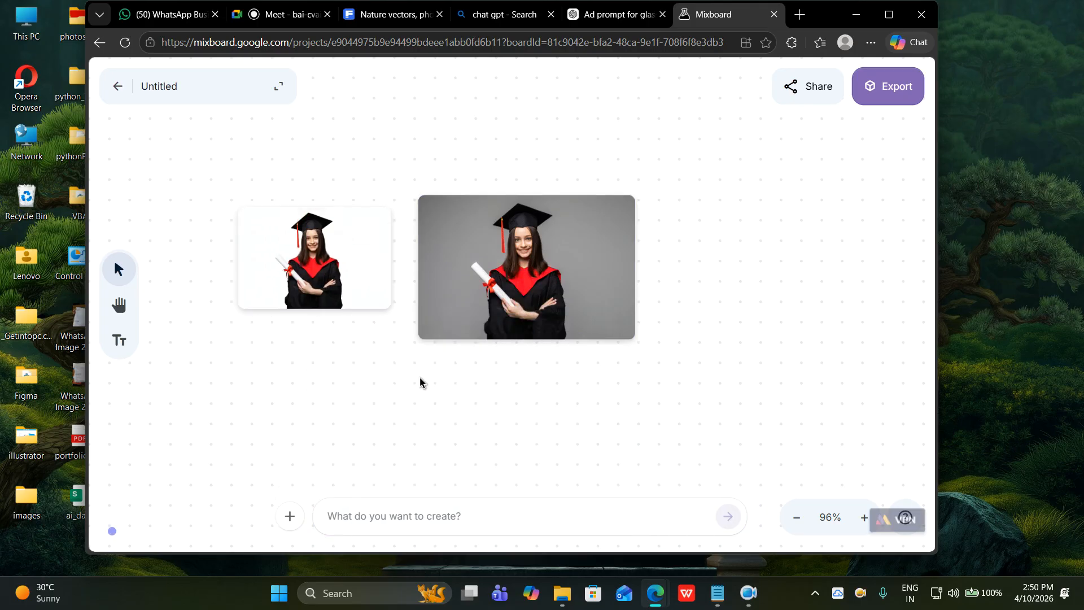
pyautogui.click(359, 280)
pyautogui.moveTo(391, 311); pyautogui.dragTo(580, 443)
pyautogui.moveTo(542, 399); pyautogui.dragTo(641, 332)
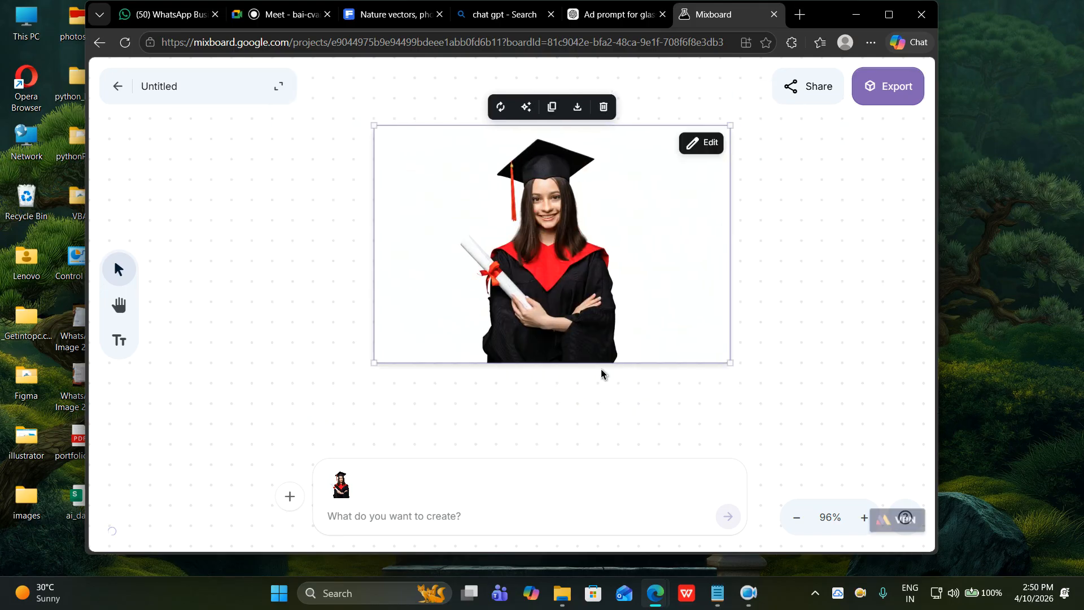
pyautogui.moveTo(517, 310); pyautogui.dragTo(496, 345)
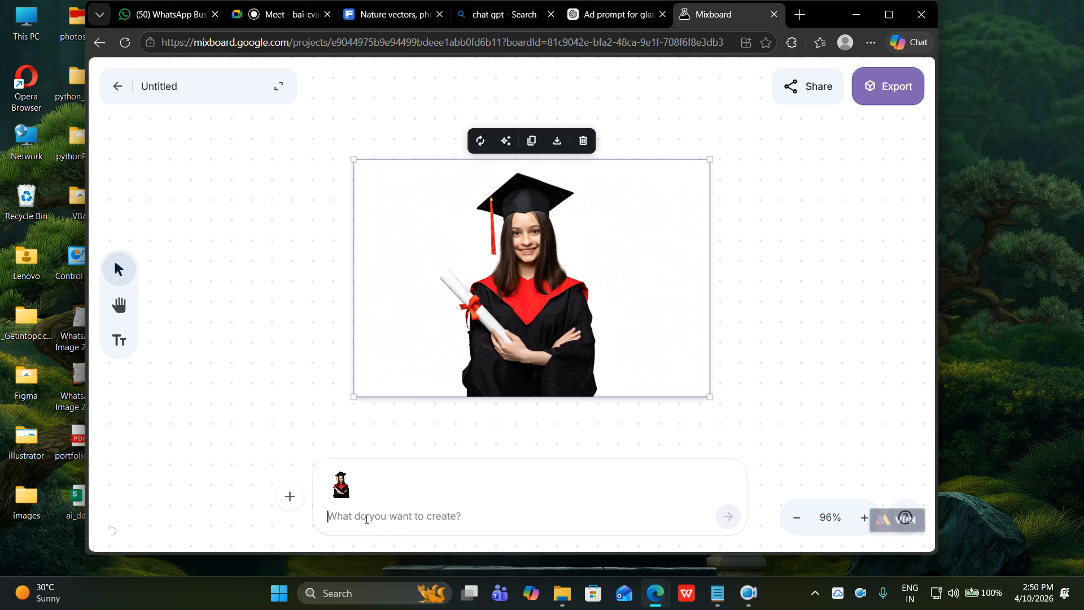
pyautogui.moveTo(417, 344); pyautogui.dragTo(551, 422)
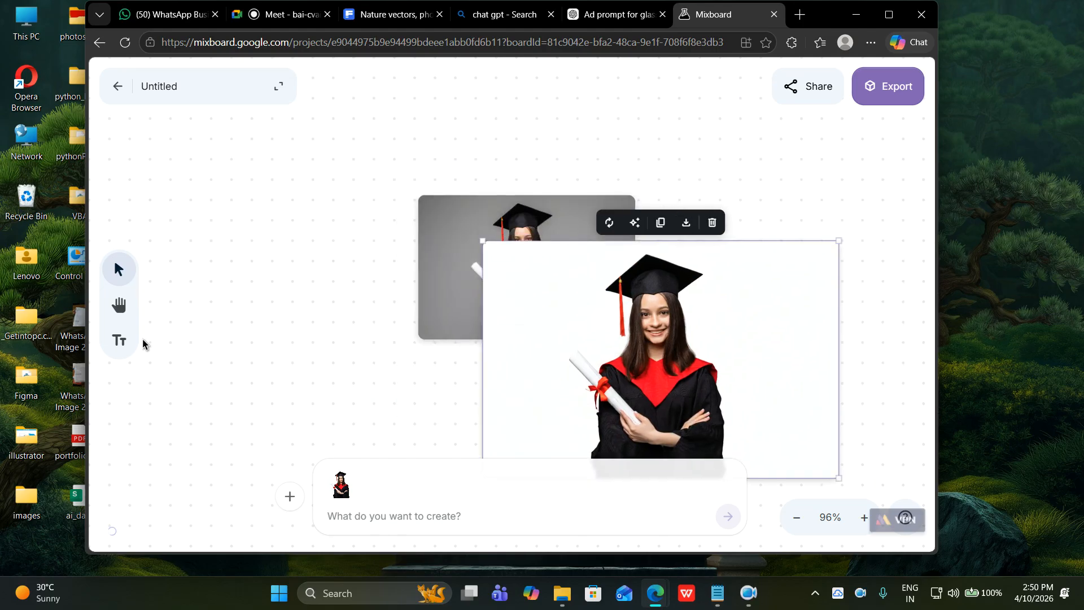
pyautogui.moveTo(838, 478); pyautogui.dragTo(635, 364)
pyautogui.moveTo(618, 324); pyautogui.dragTo(817, 243)
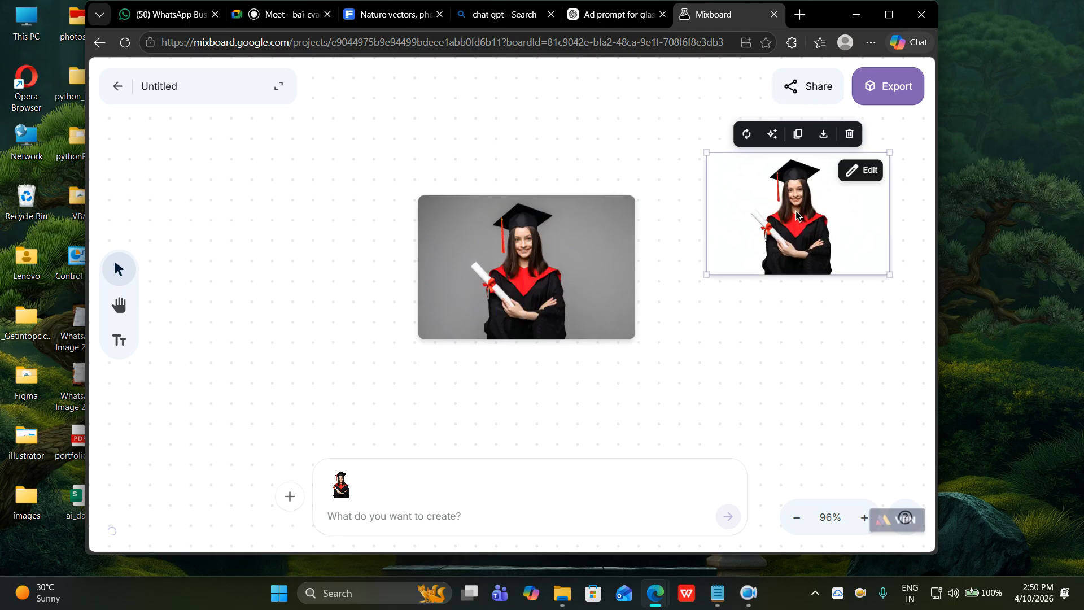
pyautogui.moveTo(795, 211); pyautogui.dragTo(791, 218)
pyautogui.click(564, 263)
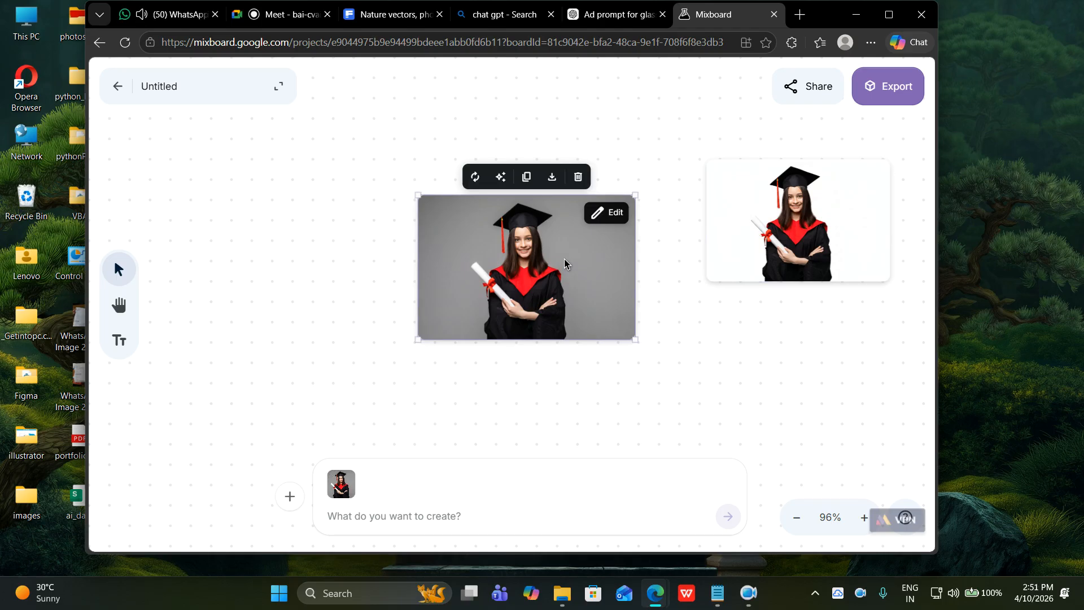
# Request a passport-size 1.3 in by 1.5 in single photo of the graduate in the same outfit.
pyautogui.click(404, 515)
pyautogui.write('using')
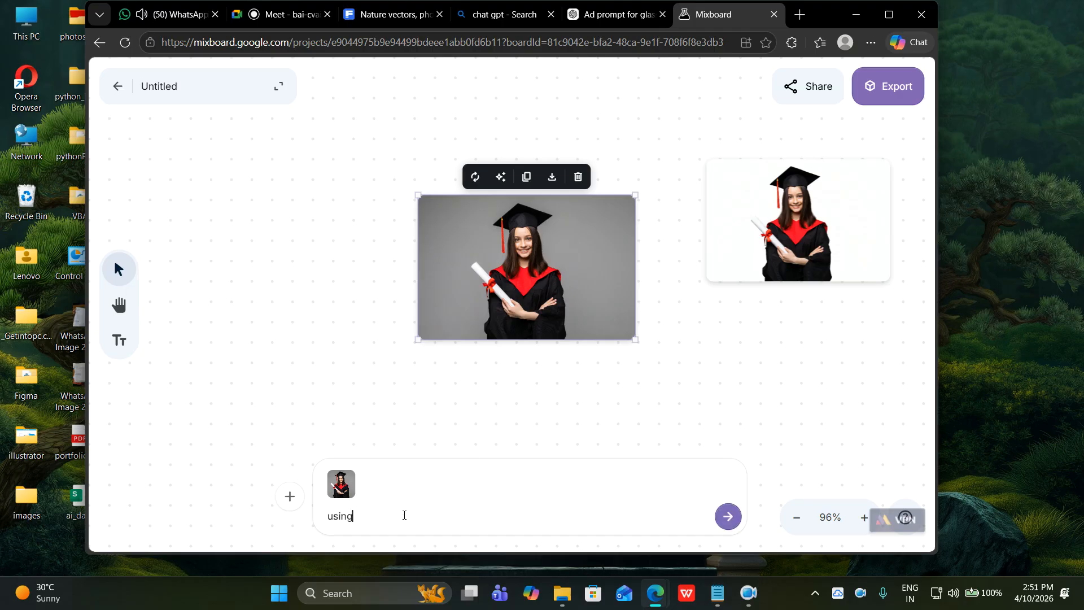
pyautogui.write(' the same picture as re')
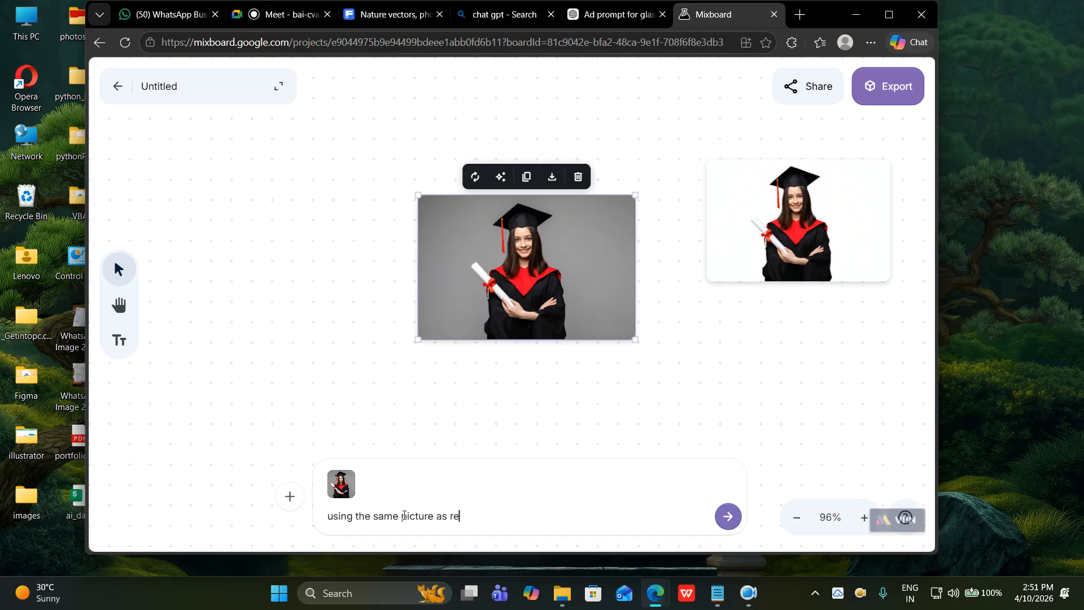
pyautogui.write('ference , create passport size single photo')
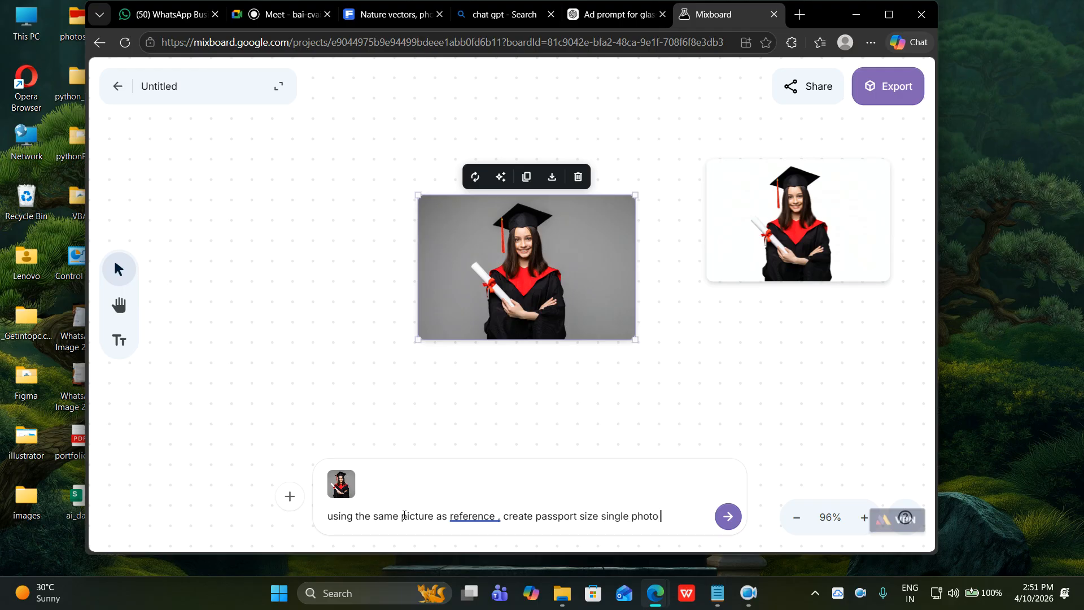
pyautogui.write('in dimension')
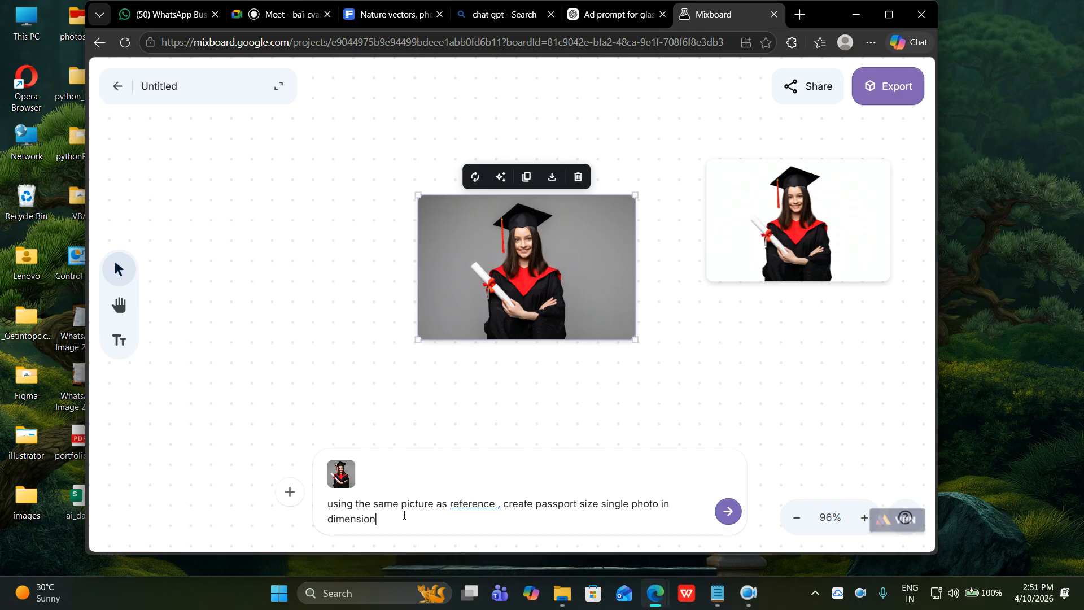
pyautogui.write(' 1.3 inc width and 1.5in height raio')
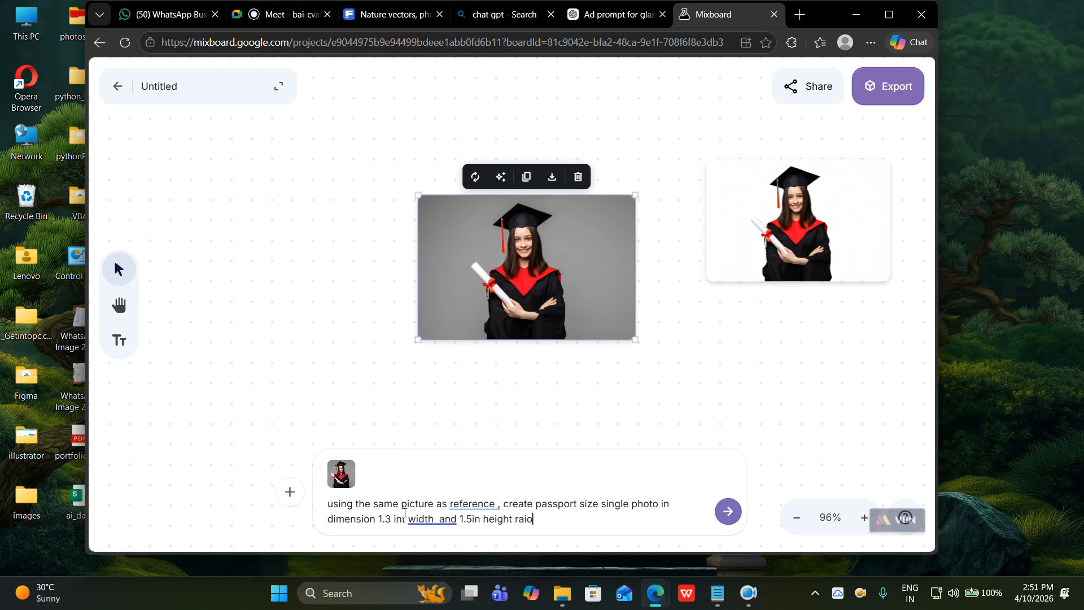
pyautogui.write('tio.. use the same pict')
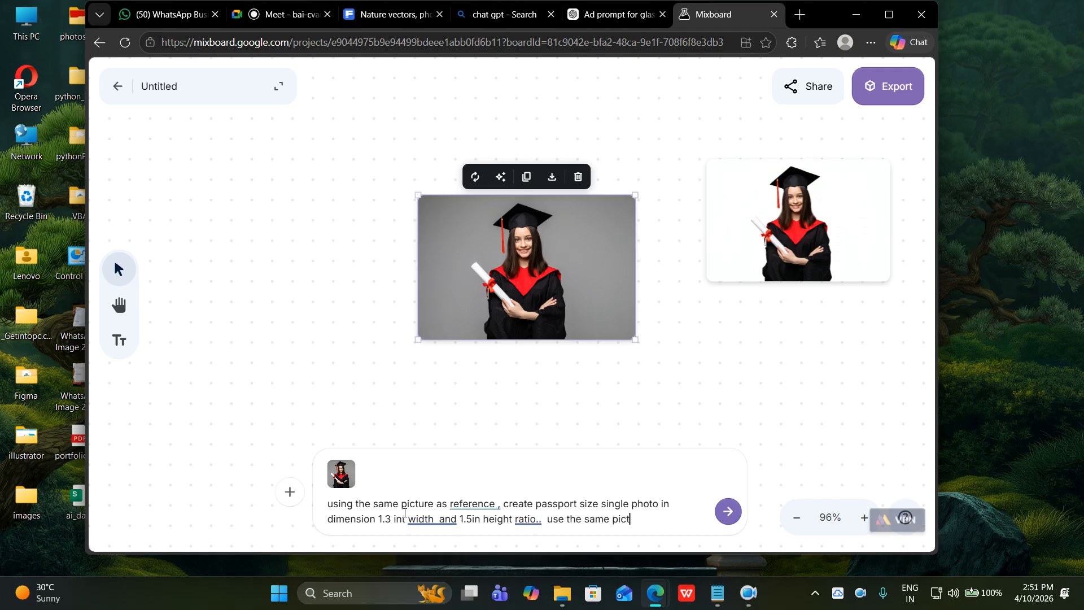
pyautogui.write('ure with same outfit')
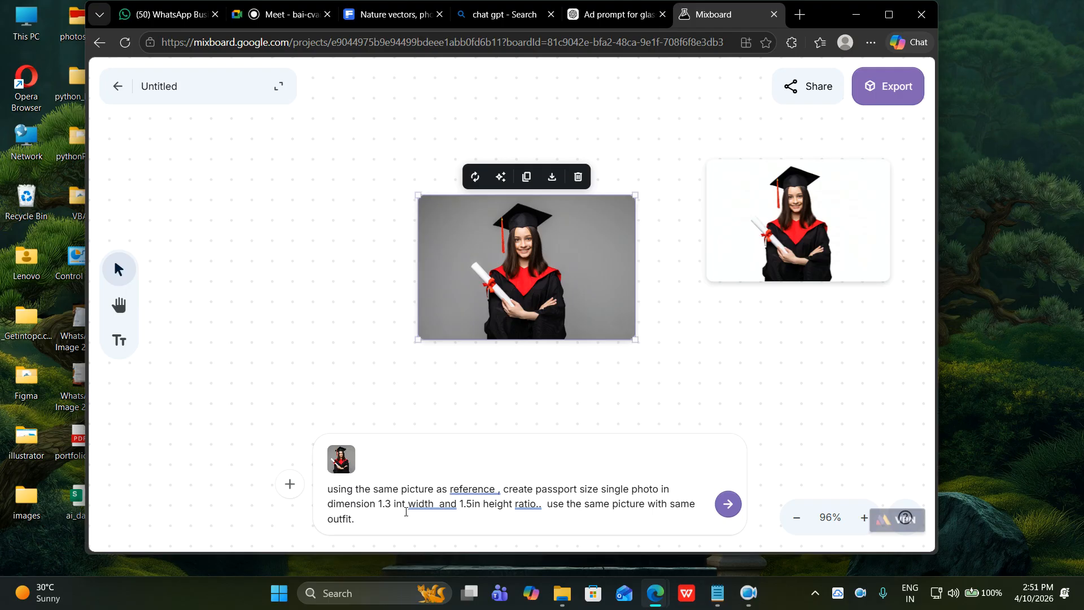
pyautogui.write('.')
pyautogui.press('Return')
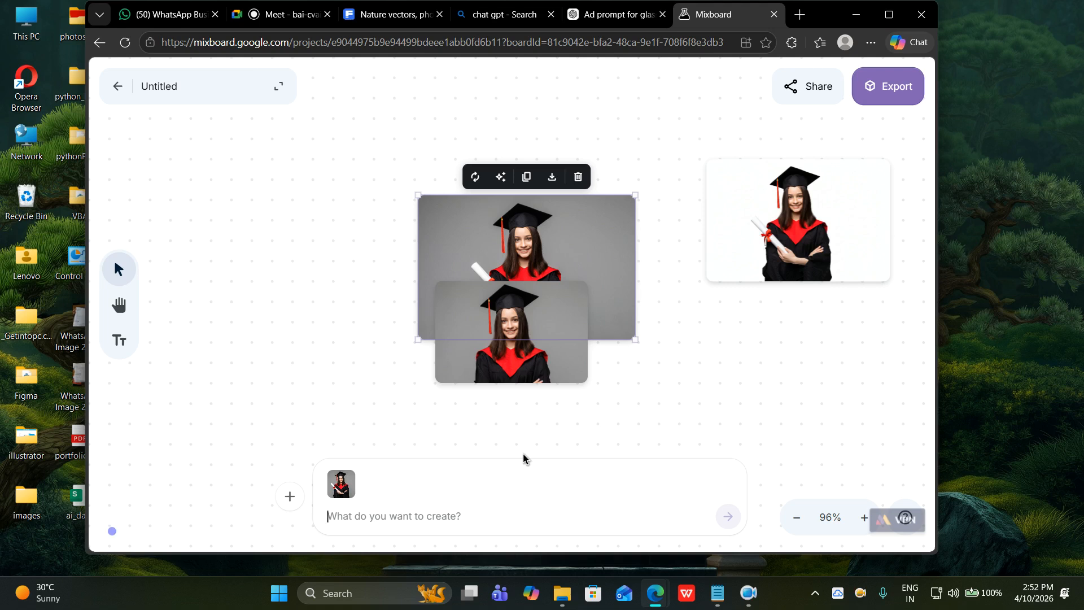
# Move the passport-size portrait to the upper left and shift the middle graduation photo right.
pyautogui.moveTo(542, 378); pyautogui.dragTo(350, 302)
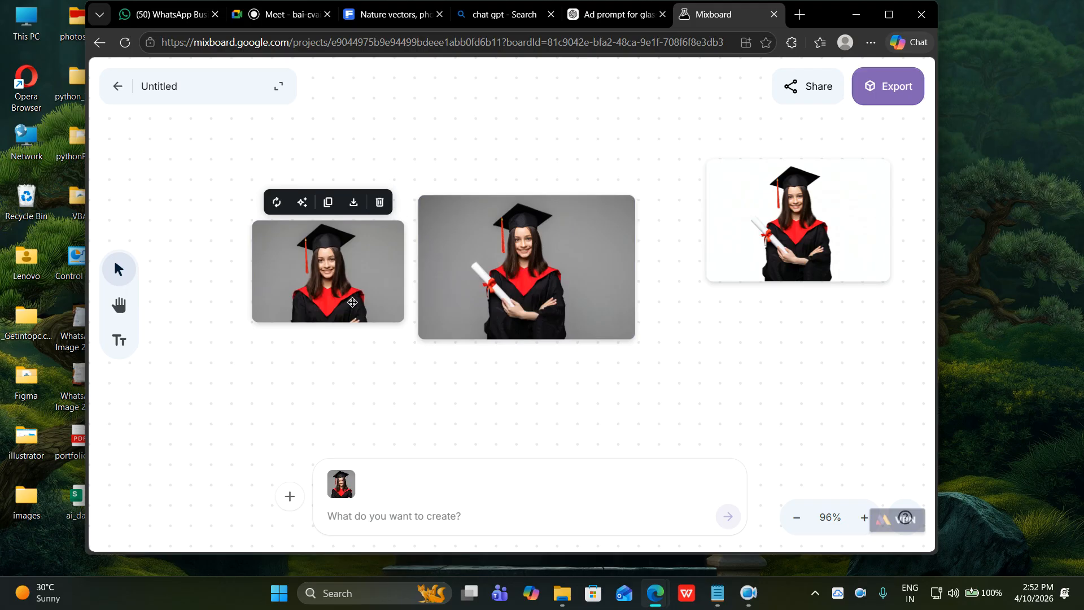
pyautogui.click(419, 515)
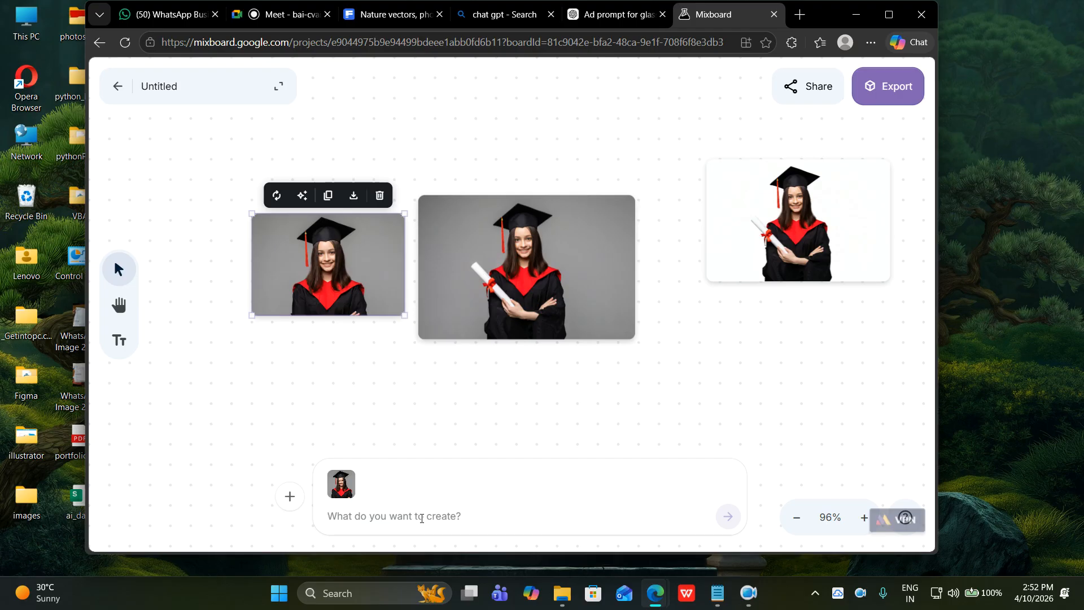
pyautogui.moveTo(547, 304); pyautogui.dragTo(584, 309)
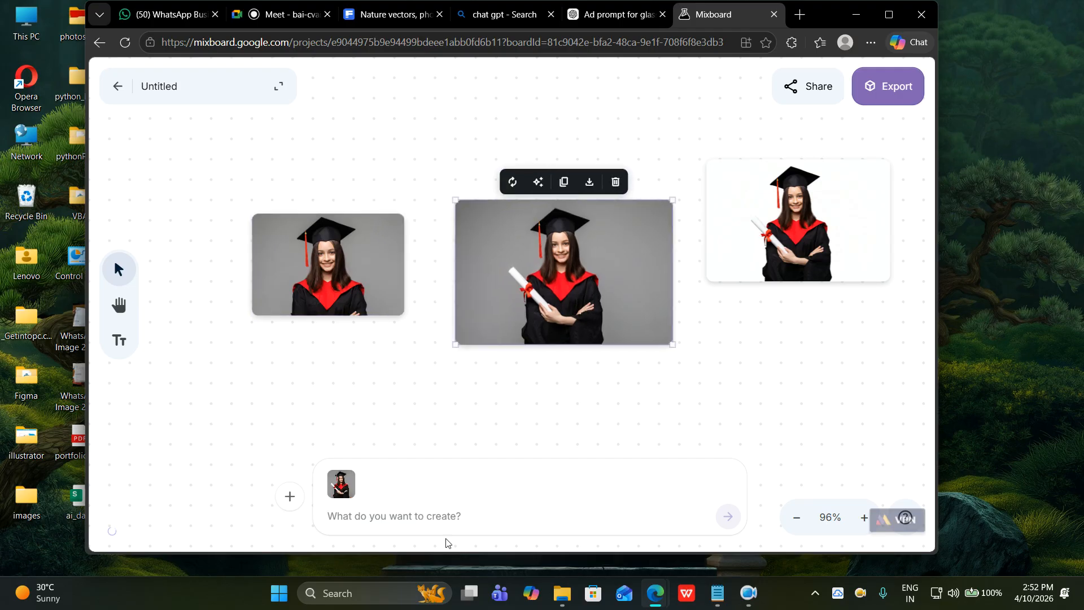
# Start a prompt using the selected middle graduation photo as reference.
pyautogui.click(429, 517)
pyautogui.write('d')
pyautogui.press('BackSpace')
pyautogui.write('using the ')
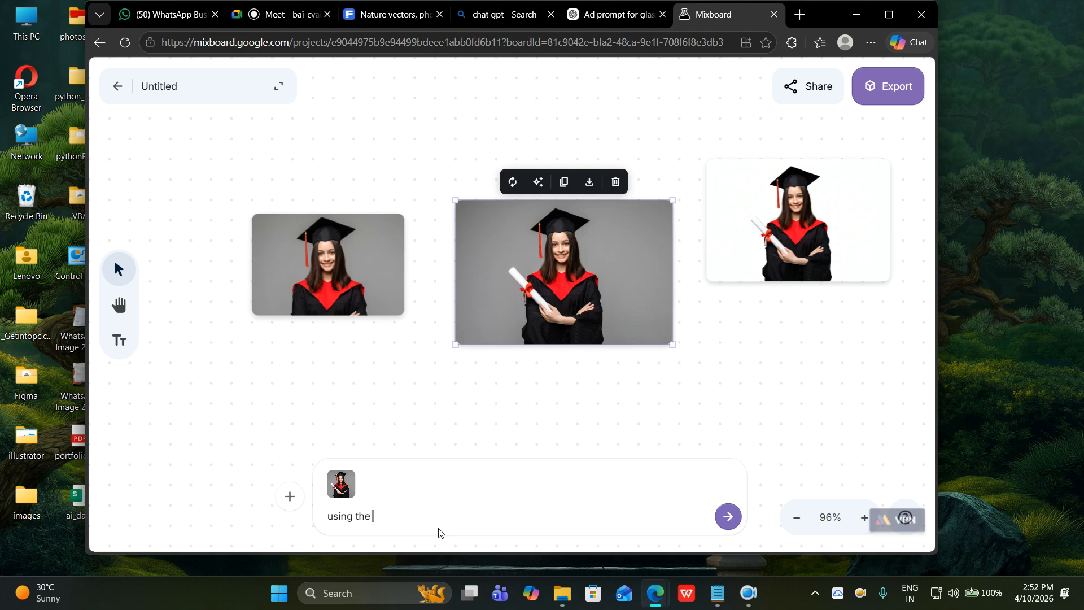
pyautogui.write('sa')
pyautogui.press('BackSpace')
pyautogui.press('BackSpace')
pyautogui.write('giv')
pyautogui.press('BackSpace')
pyautogui.press('BackSpace')
pyautogui.press('BackSpace')
pyautogui.press('BackSpace')
pyautogui.write('selecte')
pyautogui.write(' photo as')
pyautogui.press('BackSpace')
pyautogui.press('BackSpace')
pyautogui.press('BackSpace')
pyautogui.press('BackSpace')
pyautogui.press('BackSpace')
pyautogui.press('BackSpace')
pyautogui.press('BackSpace')
pyautogui.press('BackSpace')
pyautogui.press('BackSpace')
pyautogui.press('BackSpace')
pyautogui.write('im')
pyautogui.press('BackSpace')
pyautogui.press('BackSpace')
pyautogui.write('image as reference,')
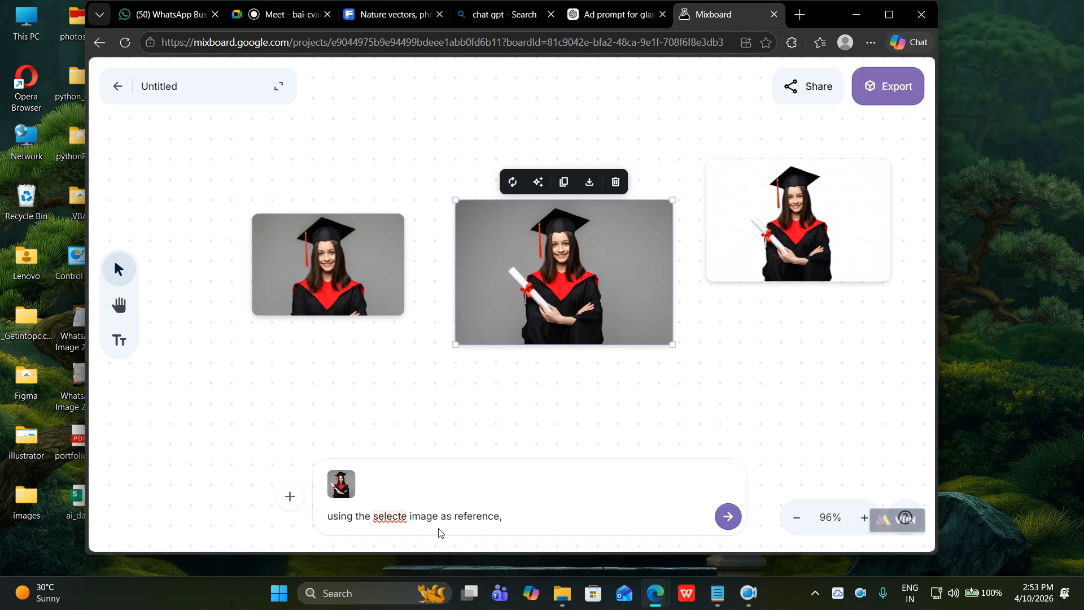
pyautogui.press('Left')
pyautogui.press('Left')
pyautogui.press('Left')
pyautogui.press('Left')
pyautogui.press('Left')
pyautogui.press('Left')
pyautogui.press('Left')
pyautogui.press('Left')
pyautogui.press('Left')
pyautogui.press('Left')
pyautogui.press('Left')
pyautogui.press('Left')
pyautogui.press('Left')
pyautogui.press('Left')
pyautogui.press('Left')
pyautogui.press('Left')
pyautogui.press('Left')
pyautogui.press('Left')
pyautogui.press('Left')
pyautogui.press('Left')
pyautogui.press('Right')
pyautogui.press('Right')
pyautogui.press('BackSpace')
pyautogui.write('d')
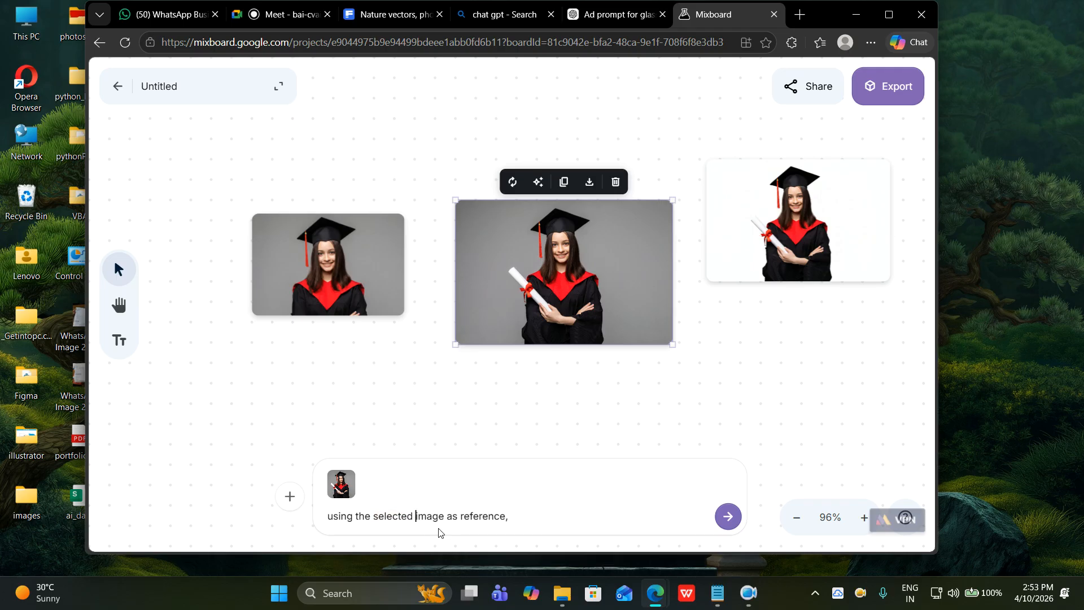
pyautogui.press('Right')
pyautogui.press('Right')
pyautogui.press('Right')
pyautogui.press('Right')
pyautogui.press('Right')
pyautogui.press('Right')
pyautogui.press('Right')
pyautogui.press('Right')
pyautogui.press('Right')
pyautogui.write(',')
# Ask to change the colour of the outfit and submit the request.
pyautogui.write('change the color of ')
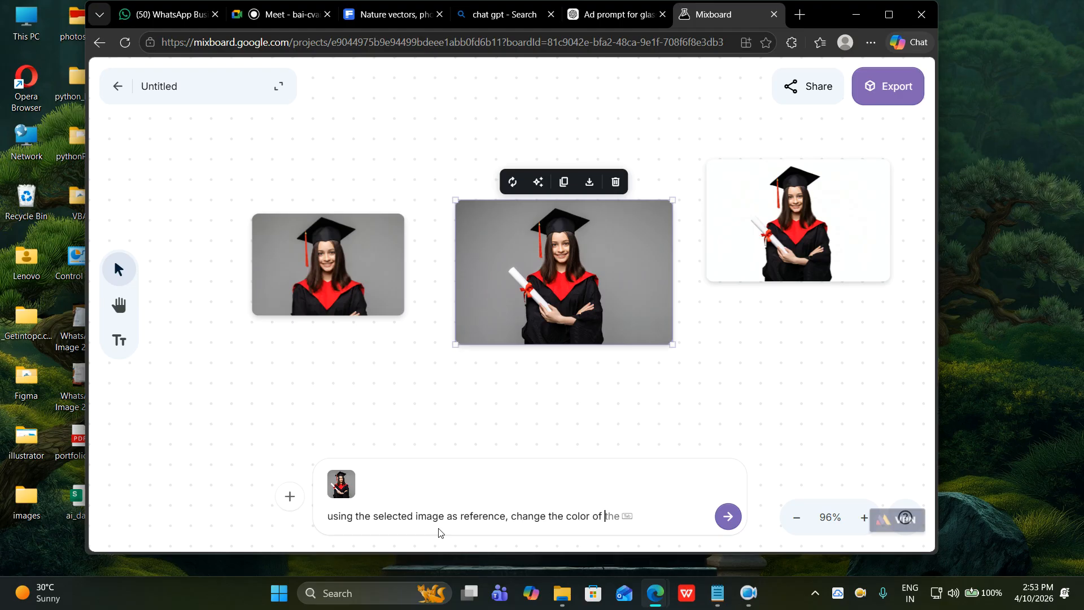
pyautogui.write('ot')
pyautogui.write('utfit ,')
pyautogui.press('BackSpace')
pyautogui.press('Return')
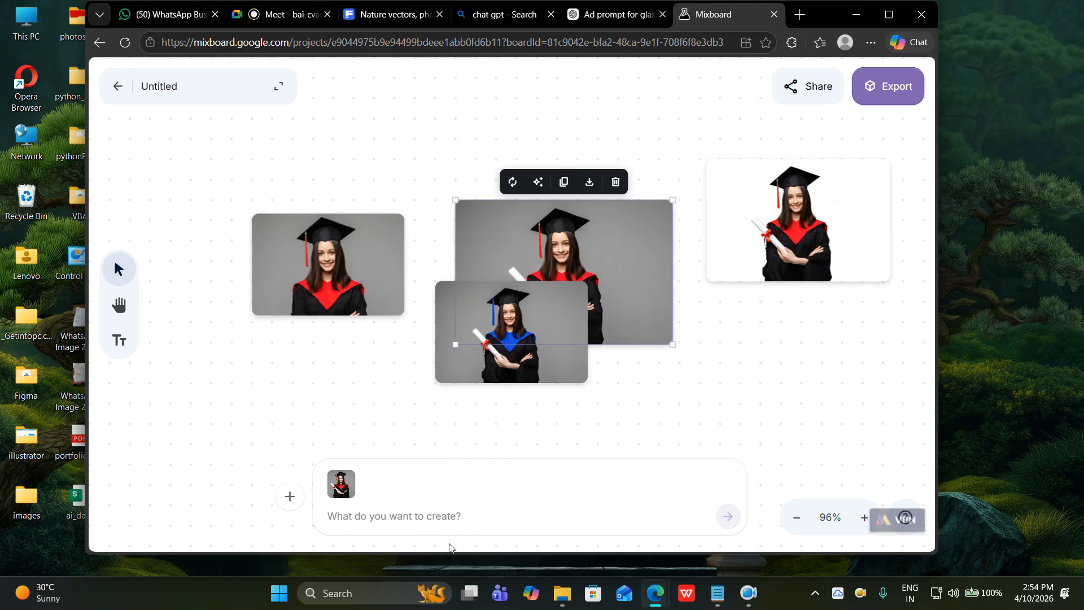
# Enlarge the blue-stole photo, bring it near the centre, and shift the red-stole photo beside it.
pyautogui.moveTo(560, 327)
pyautogui.moveTo(560, 328); pyautogui.dragTo(402, 309)
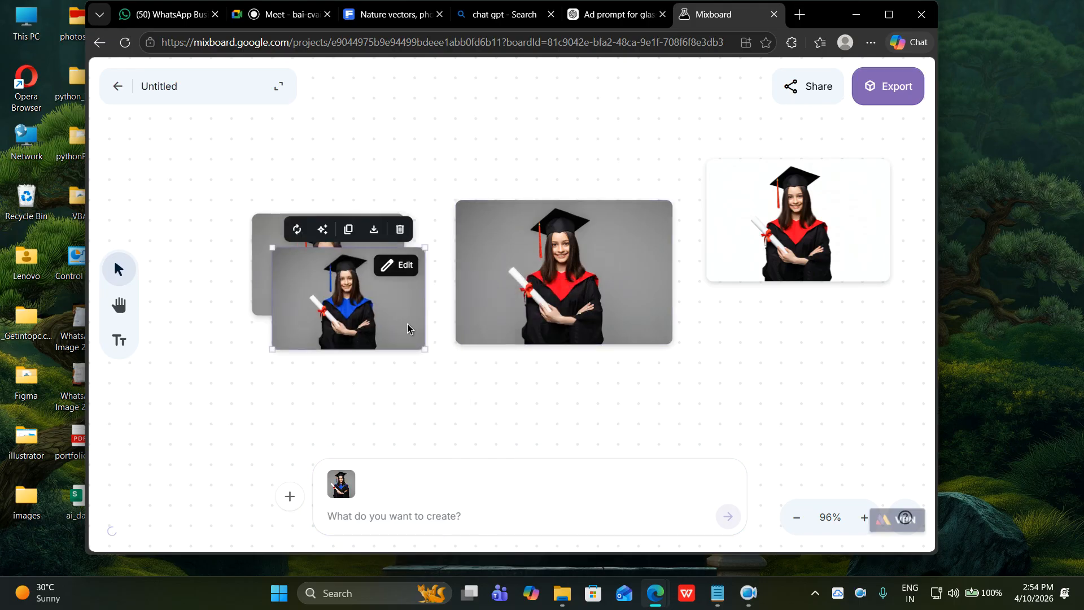
pyautogui.moveTo(425, 351); pyautogui.dragTo(522, 444)
pyautogui.moveTo(485, 385); pyautogui.dragTo(411, 295)
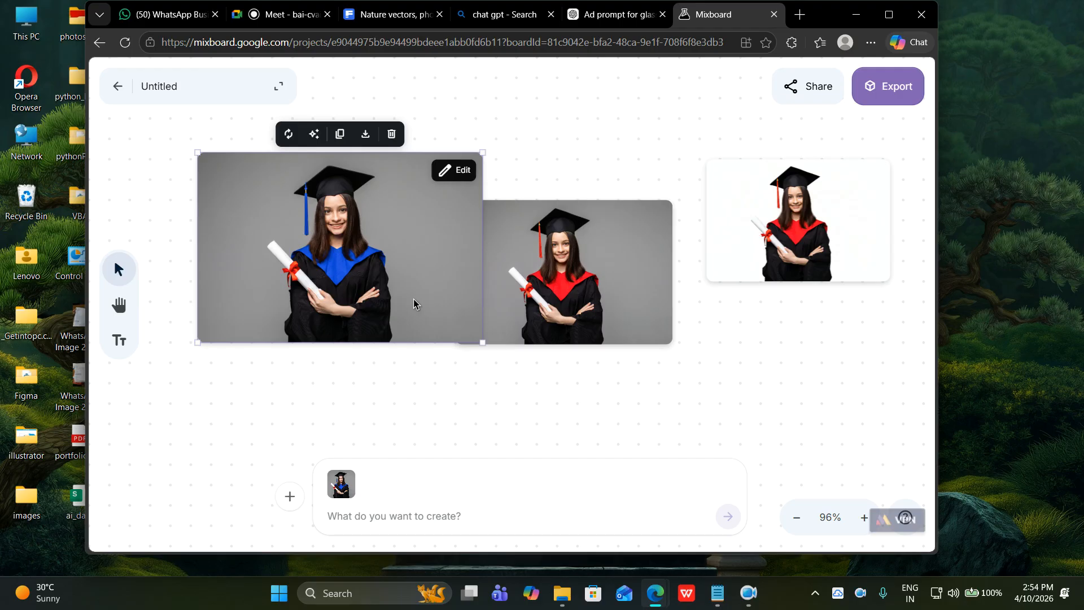
pyautogui.moveTo(412, 299); pyautogui.dragTo(510, 249)
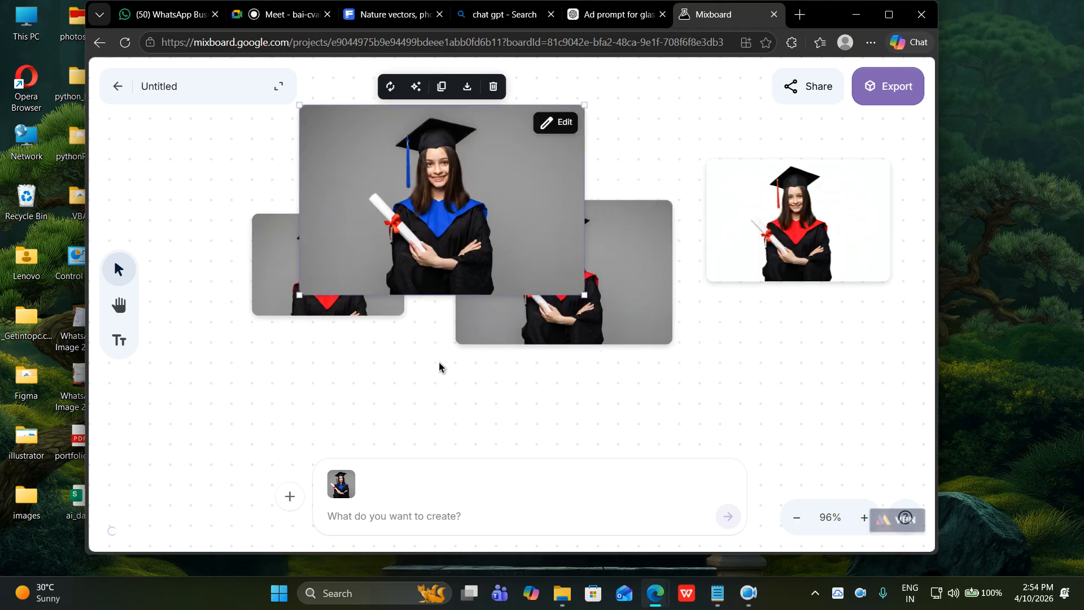
pyautogui.click(341, 516)
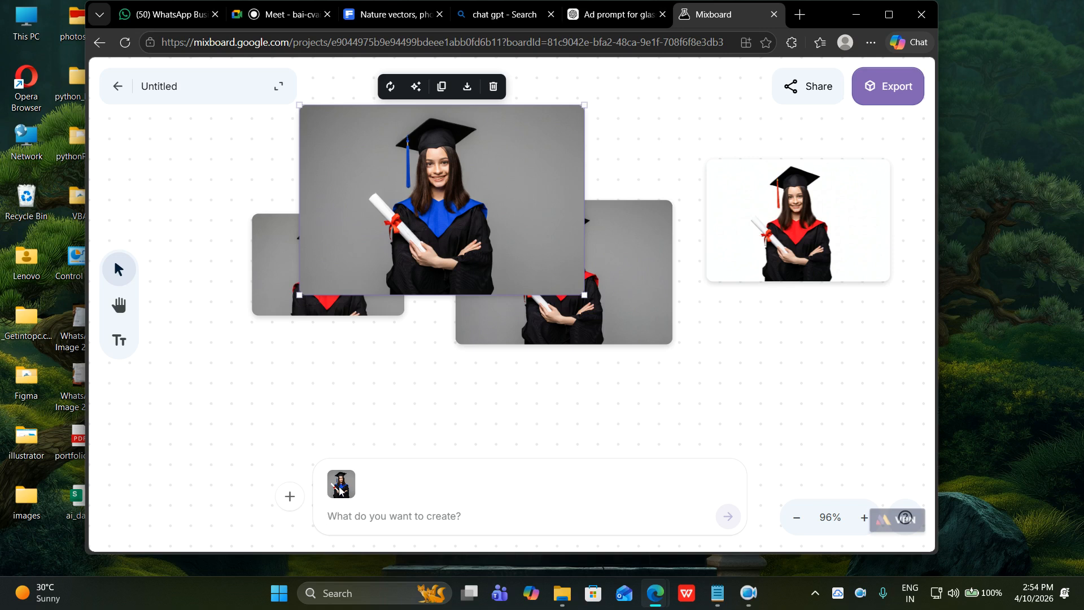
pyautogui.moveTo(629, 289); pyautogui.dragTo(742, 274)
pyautogui.moveTo(533, 255); pyautogui.dragTo(591, 255)
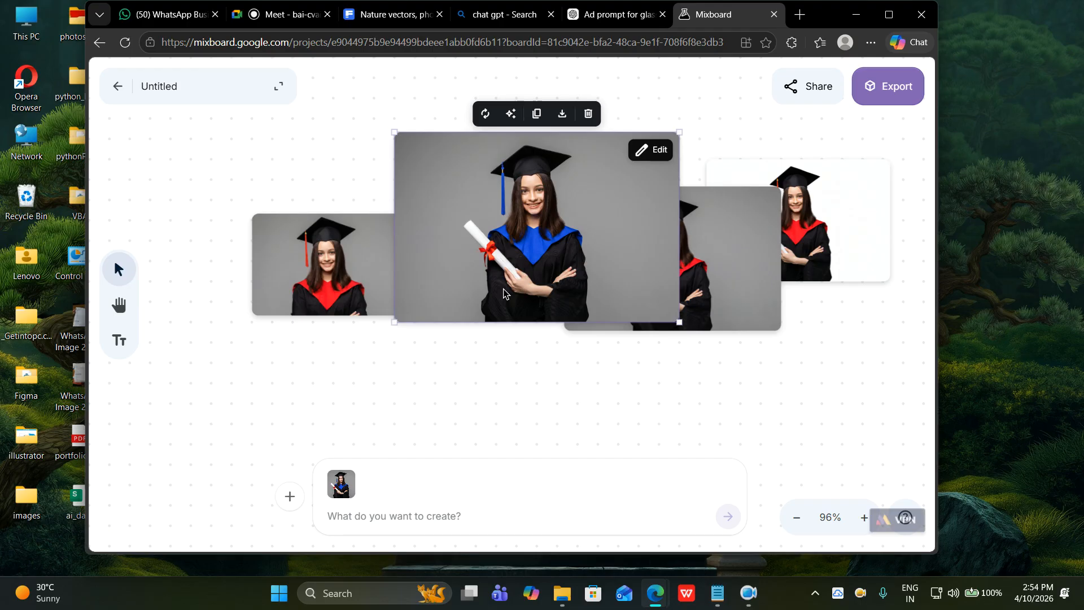
pyautogui.moveTo(515, 263); pyautogui.dragTo(418, 237)
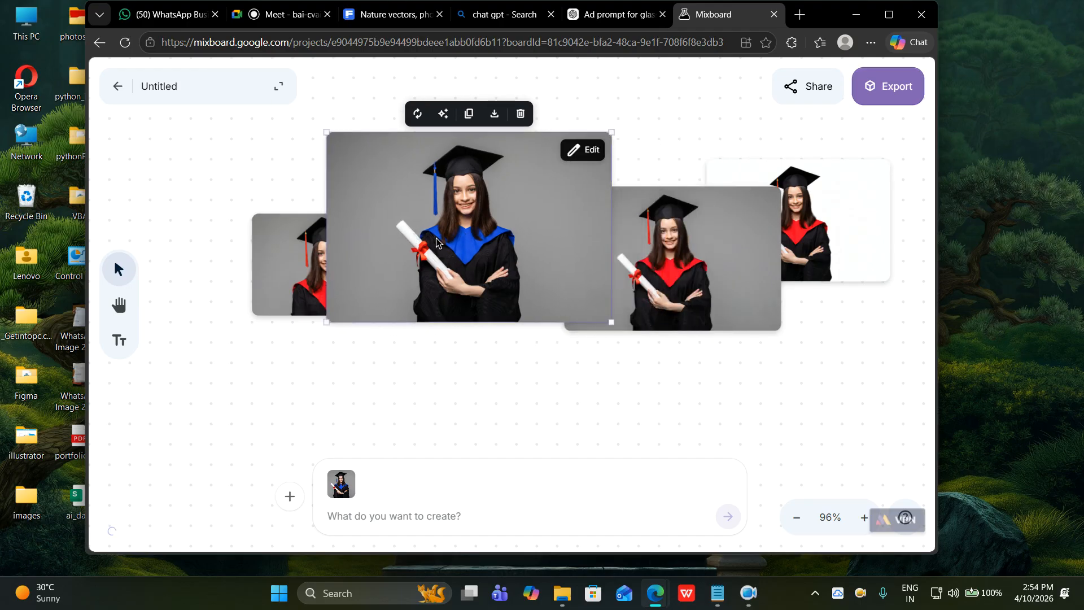
# Prompt to change the graduate's complete outfit to a formal dress and generate it.
pyautogui.click(378, 517)
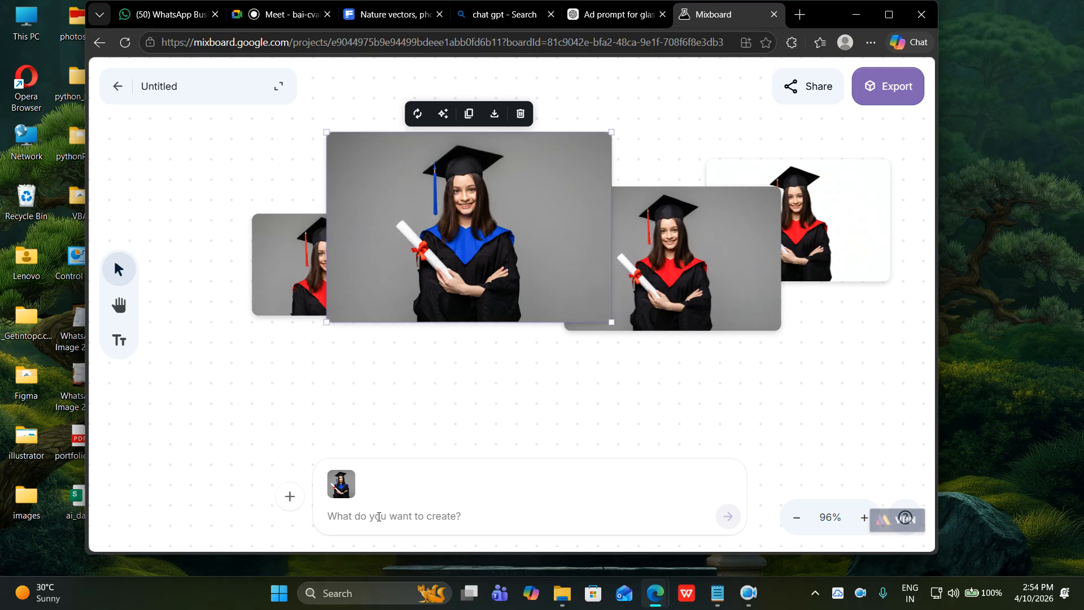
pyautogui.write('us')
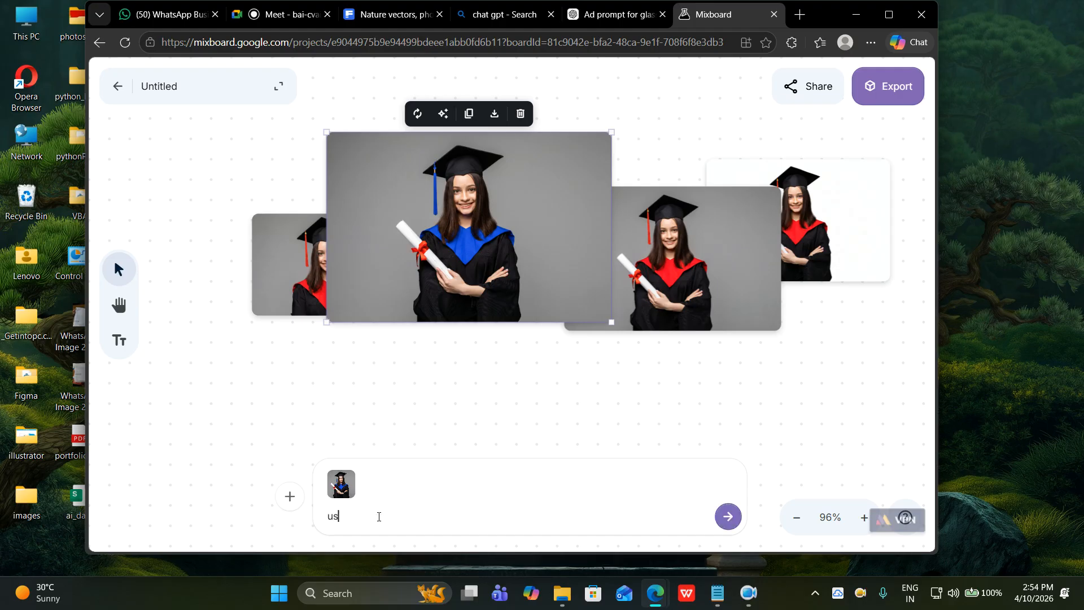
pyautogui.write('ing the same image as reference ')
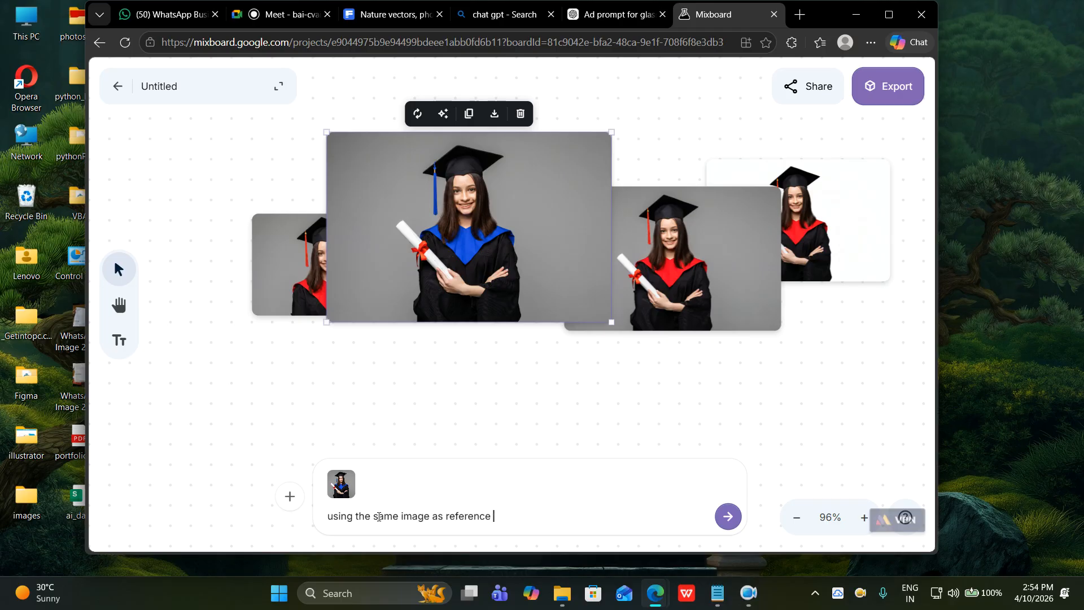
pyautogui.write('change the complete outfit')
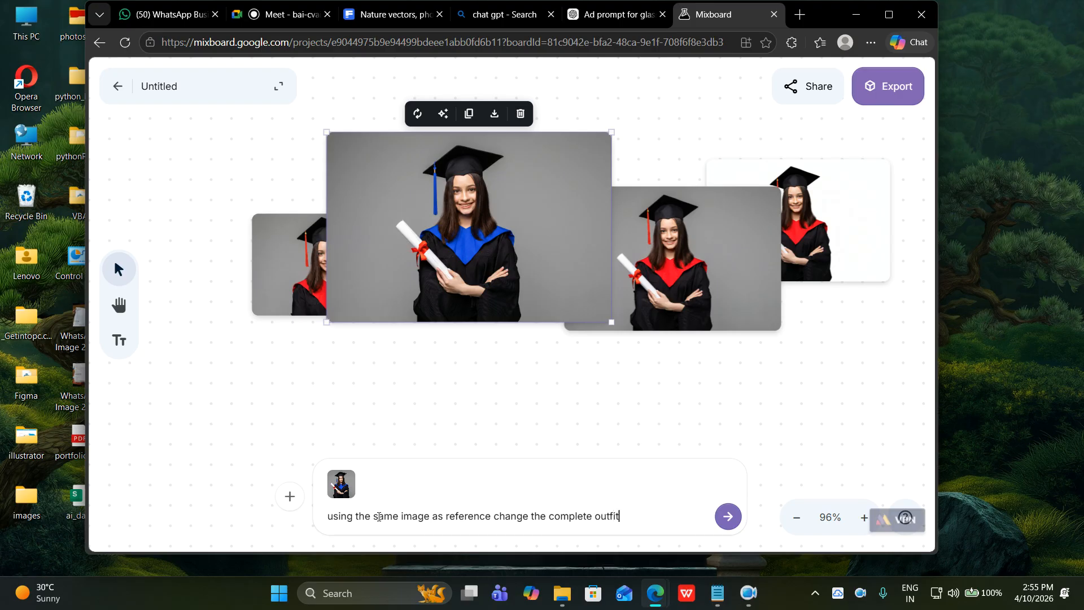
pyautogui.write('.in')
pyautogui.press('BackSpace')
pyautogui.press('BackSpace')
pyautogui.press('BackSpace')
pyautogui.write('(')
pyautogui.write('formal dress ).')
pyautogui.press('Return')
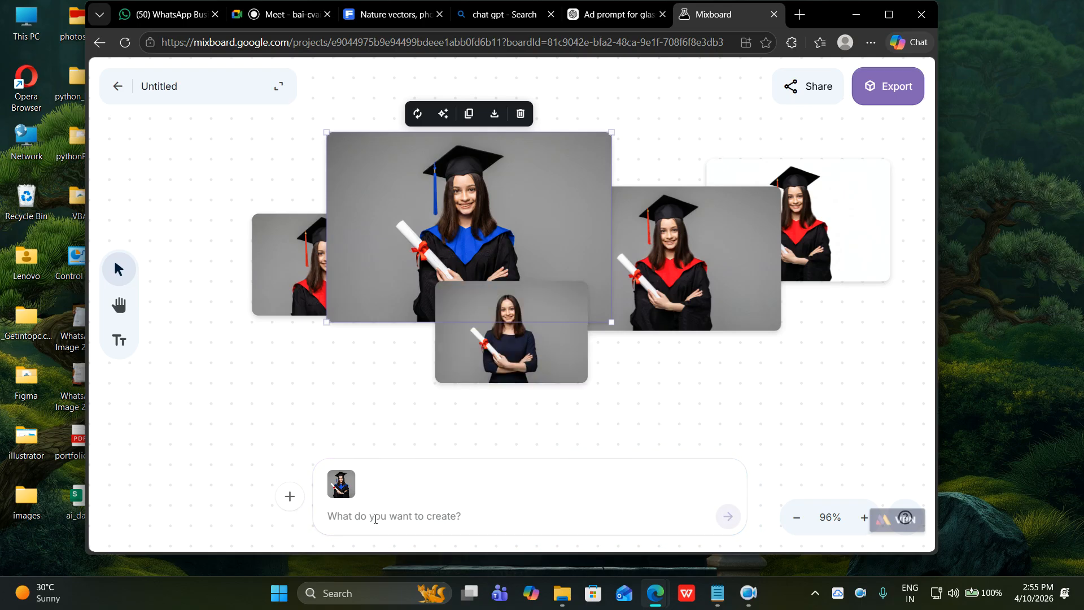
# Move the navy formal-dress photo to the far right and shift the blue-stole photo slightly left.
pyautogui.moveTo(547, 370); pyautogui.dragTo(299, 350)
pyautogui.moveTo(326, 314); pyautogui.dragTo(812, 317)
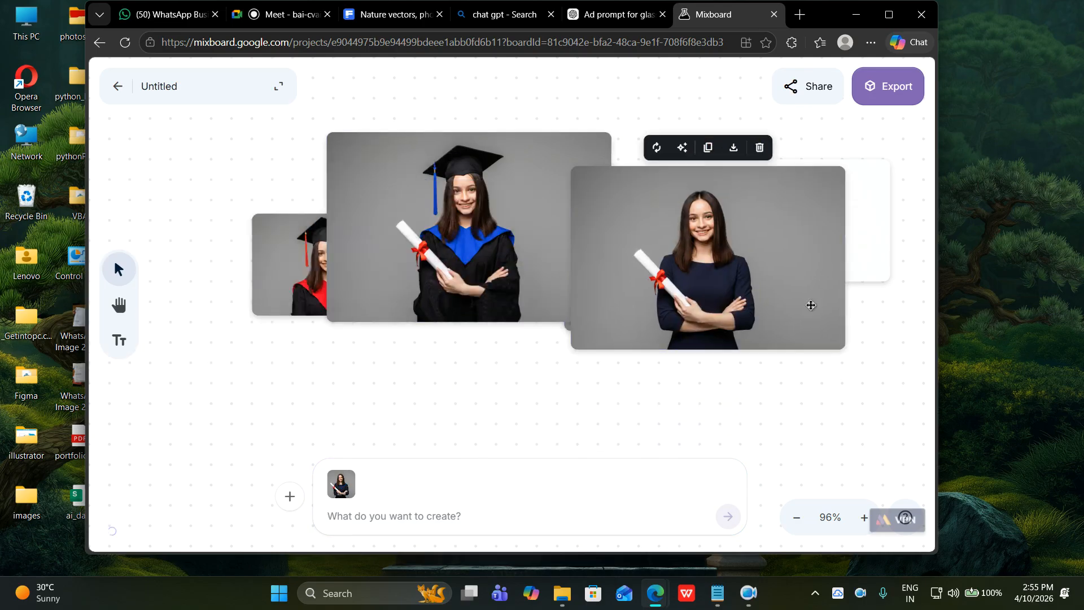
pyautogui.moveTo(769, 273); pyautogui.dragTo(847, 280)
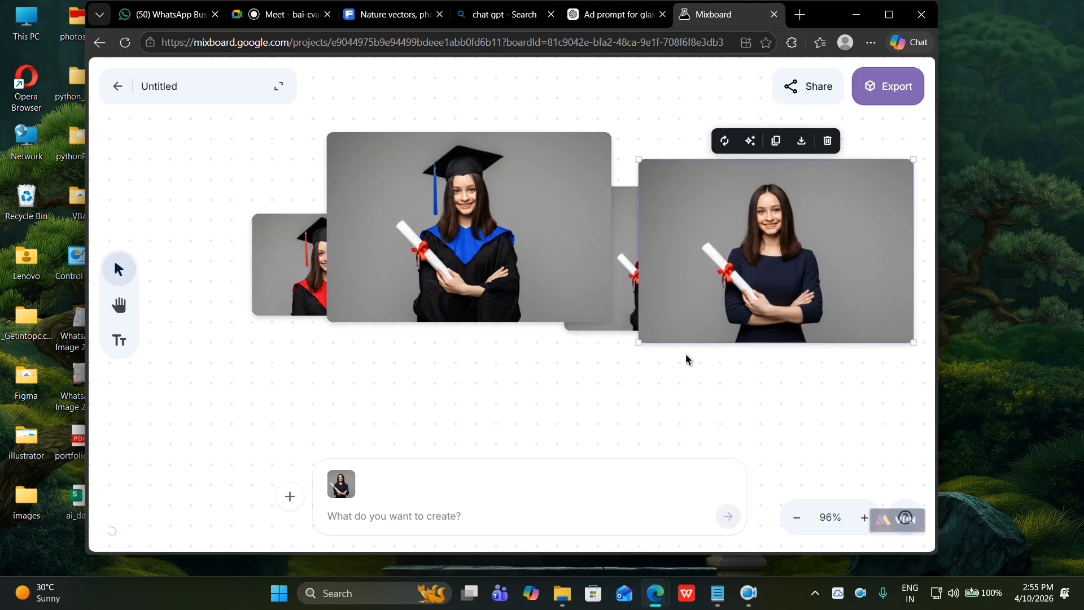
pyautogui.click(610, 320)
pyautogui.moveTo(610, 320); pyautogui.dragTo(457, 278)
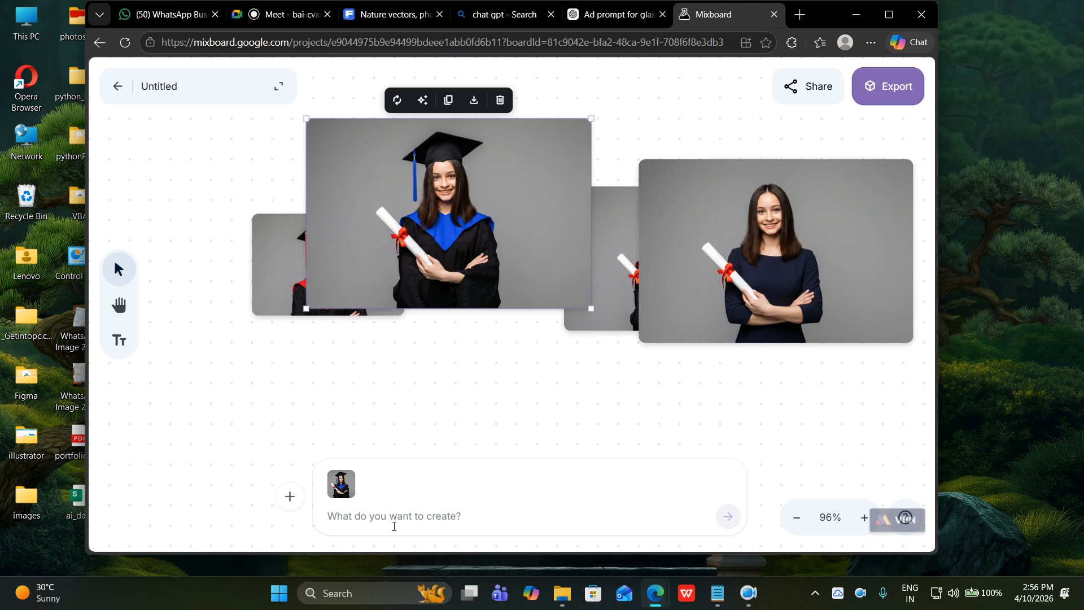
# Request the same cap-and-gown picture without the paper she holds in her hand.
pyautogui.write('using')
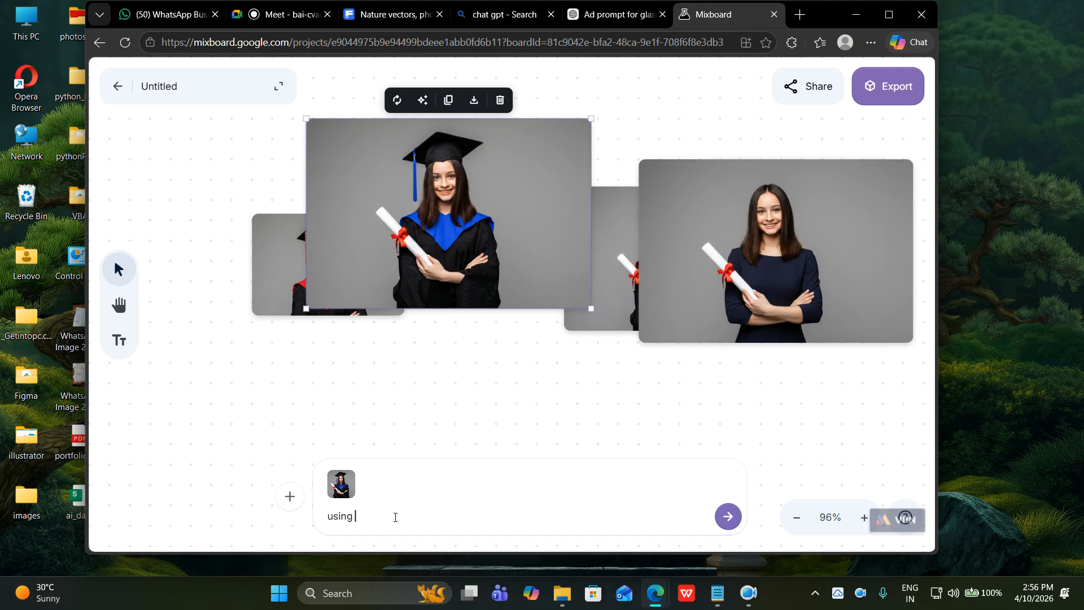
pyautogui.write(' the same image referen')
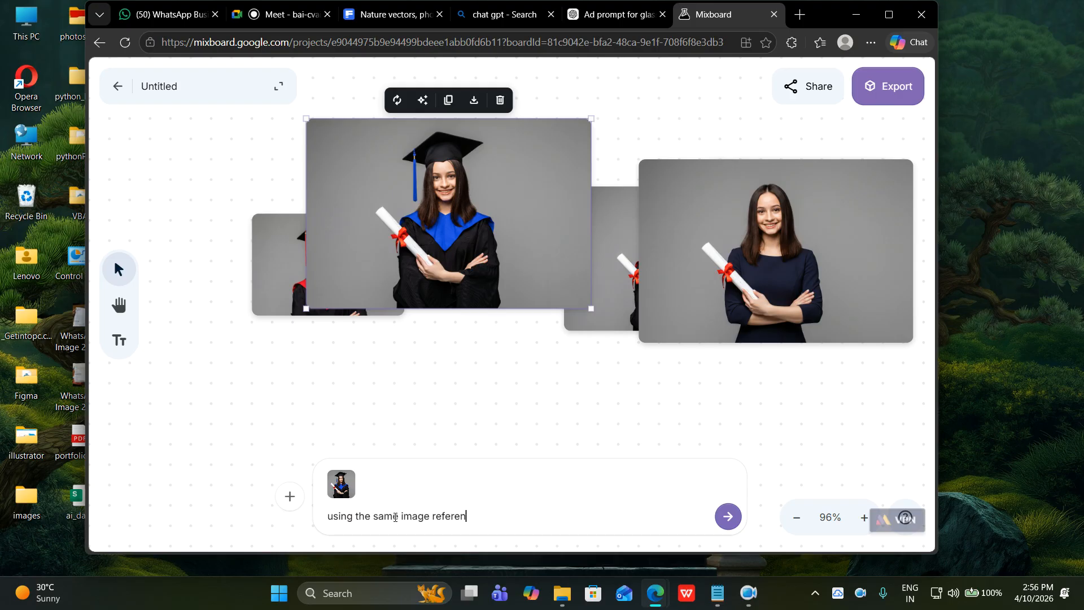
pyautogui.write('ce remove the paper that ')
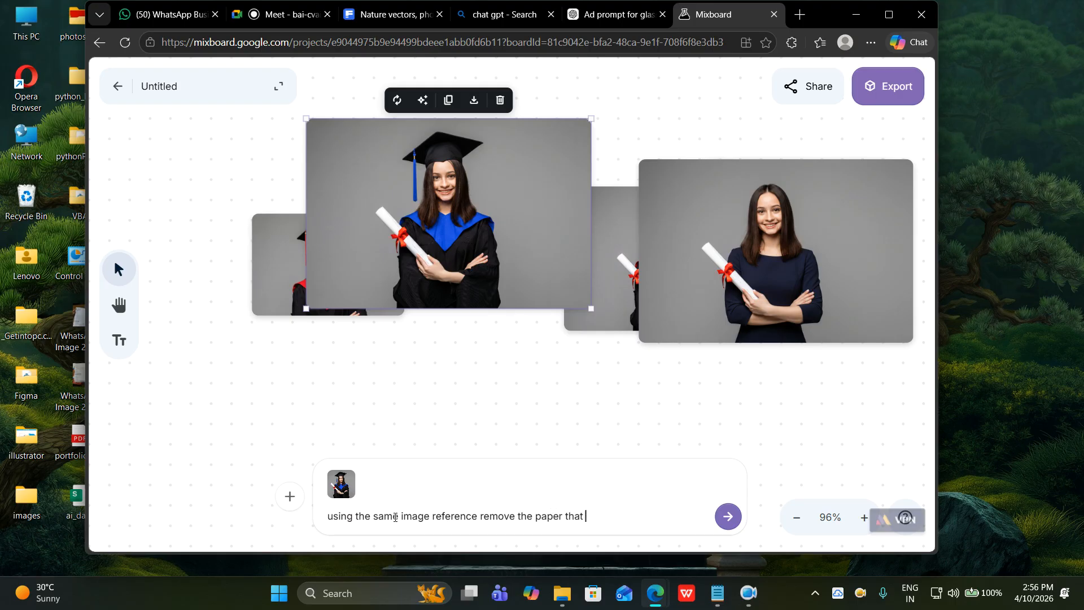
pyautogui.write('she hold in hand. use')
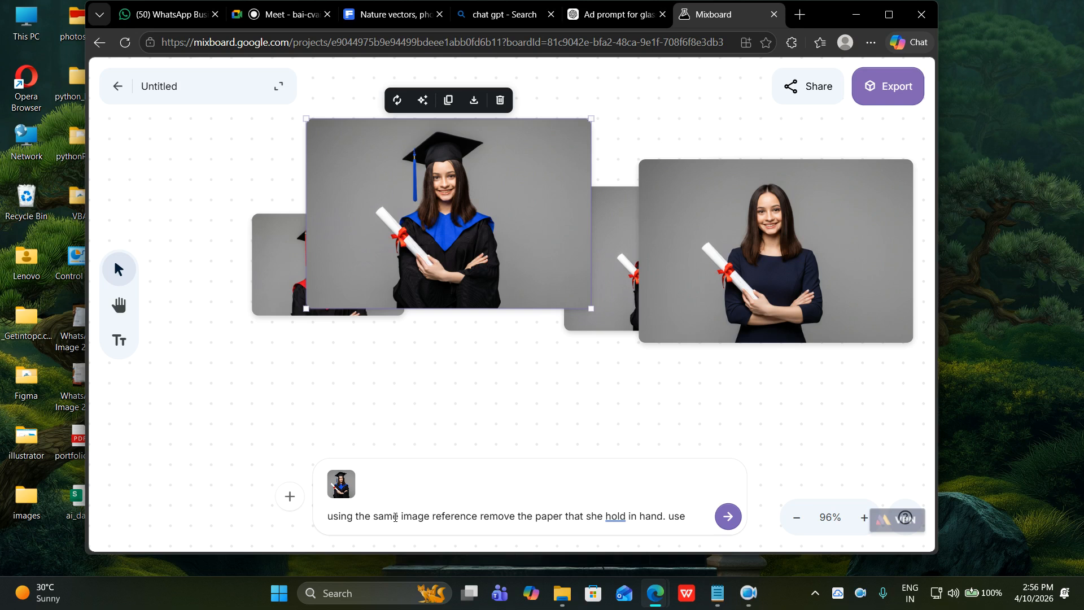
pyautogui.write(' same picture..')
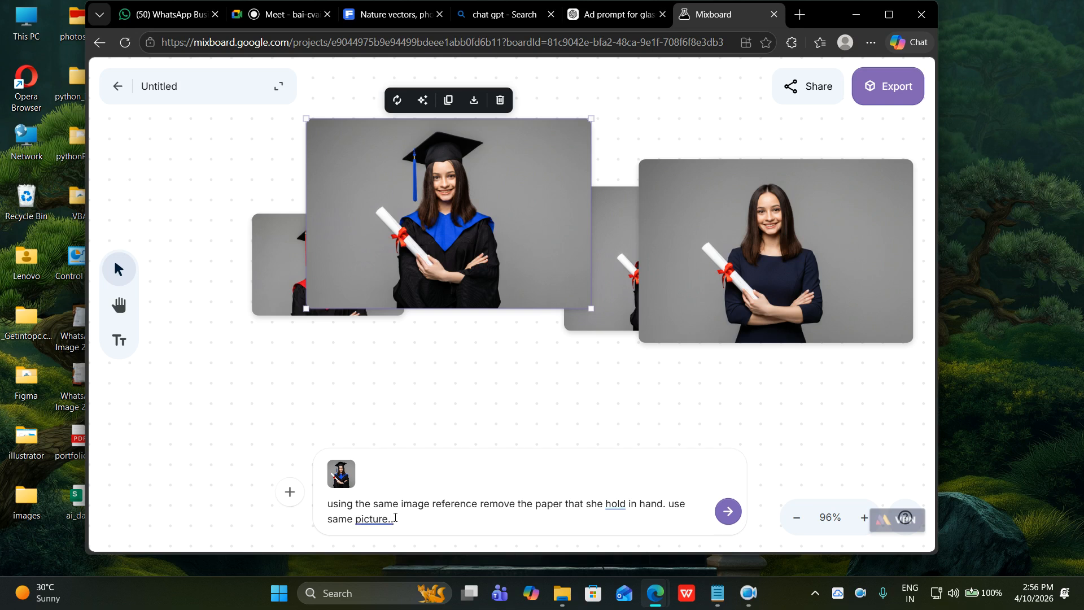
pyautogui.press('Return')
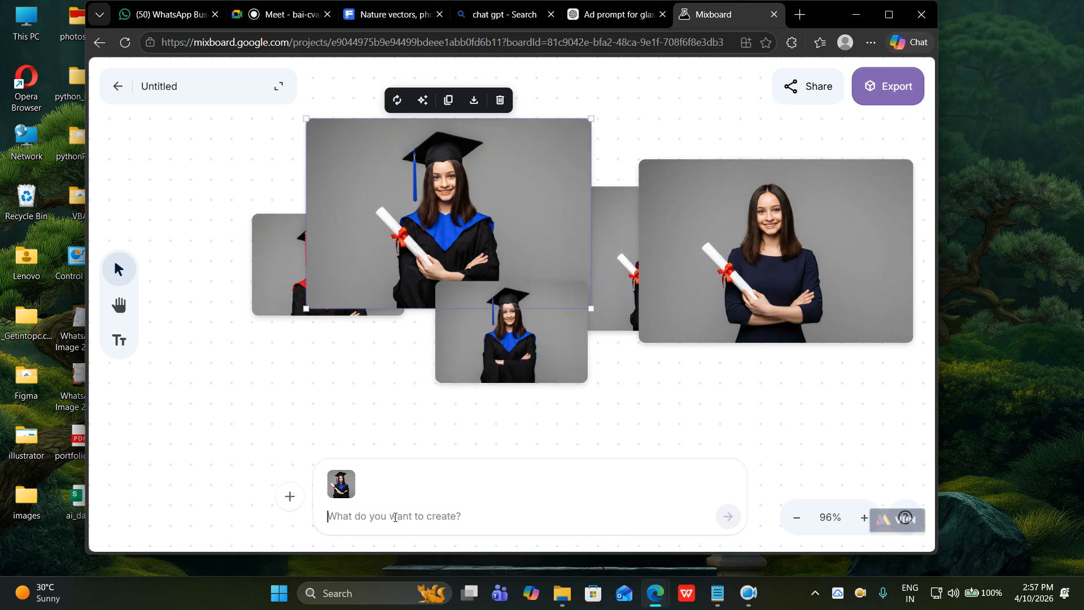
# Drag the arms-folded cap-and-gown photo up and left to the middle of the graduation group.
pyautogui.moveTo(545, 363); pyautogui.dragTo(735, 408)
pyautogui.moveTo(663, 404); pyautogui.dragTo(617, 295)
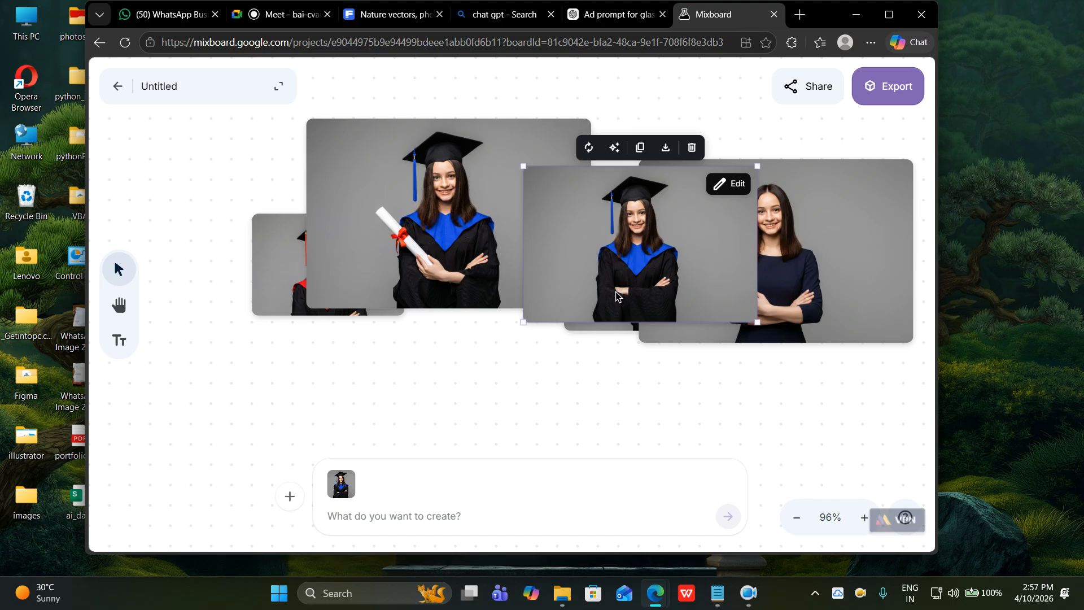
pyautogui.moveTo(703, 282); pyautogui.dragTo(582, 334)
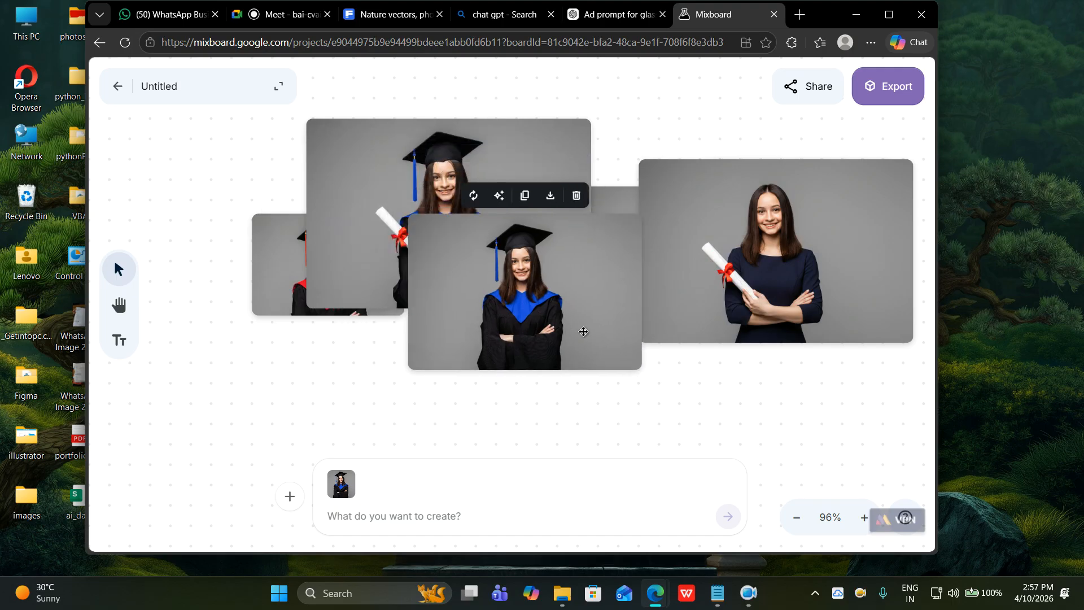
pyautogui.scroll(-3, 582, 336)
pyautogui.scroll(5, 582, 335)
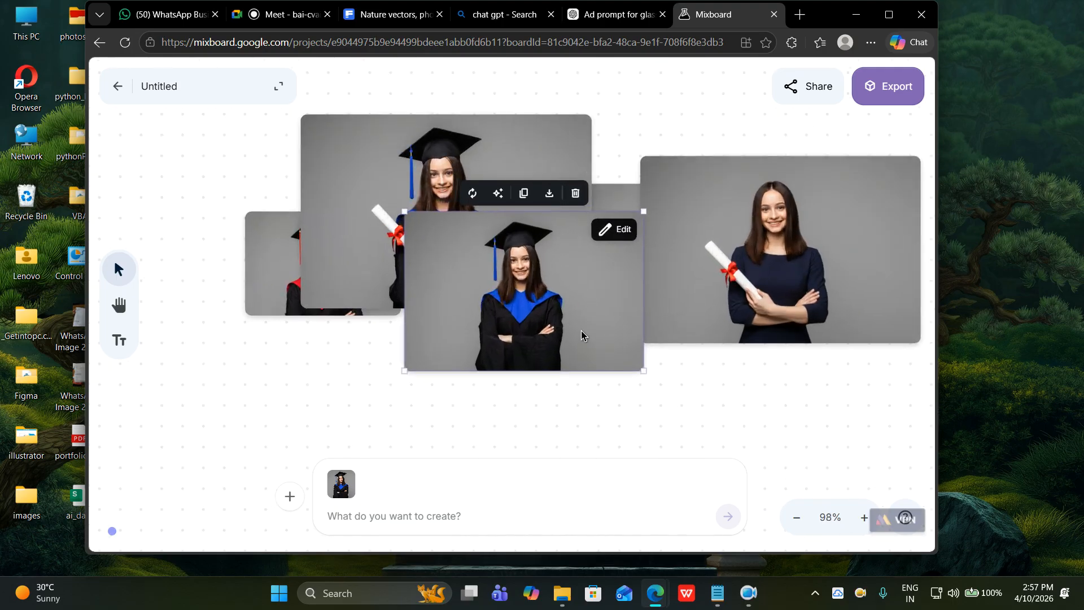
pyautogui.scroll(-2, 582, 335)
pyautogui.moveTo(582, 335); pyautogui.dragTo(557, 337)
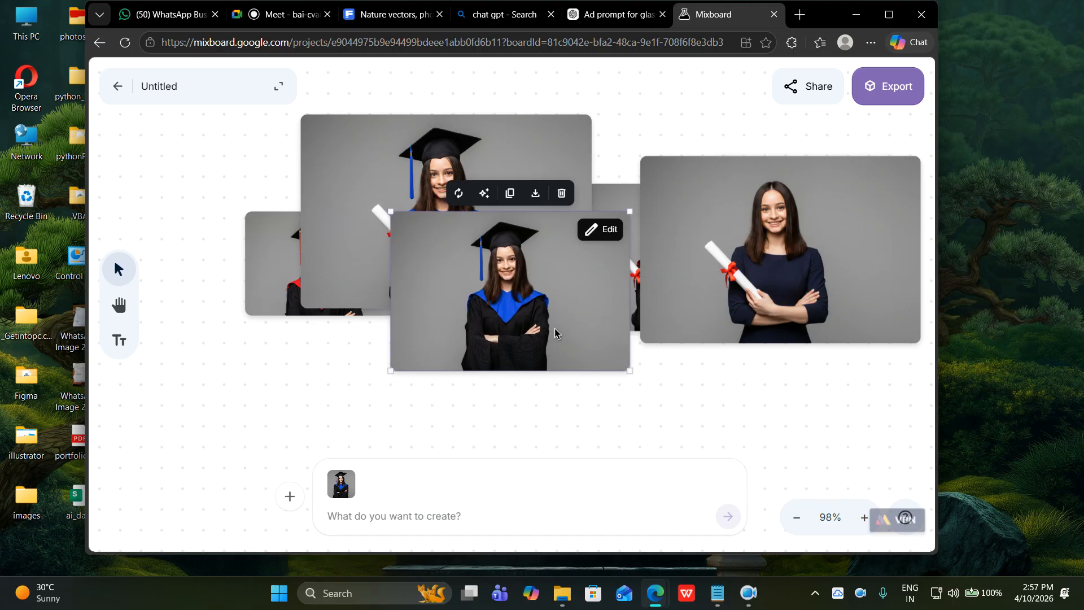
pyautogui.moveTo(555, 333); pyautogui.dragTo(604, 301)
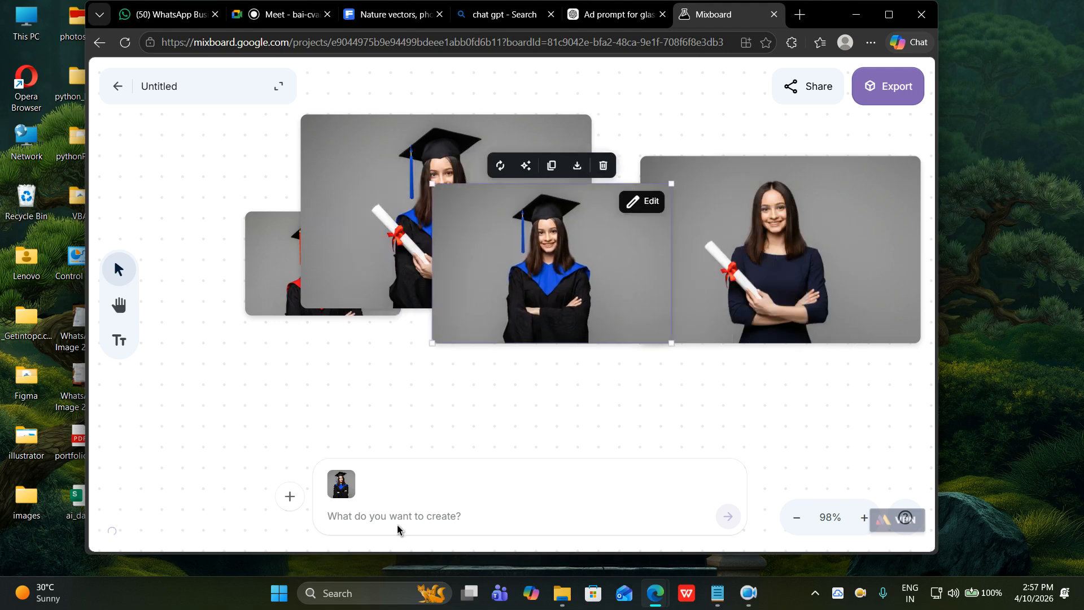
pyautogui.moveTo(539, 336); pyautogui.dragTo(469, 350)
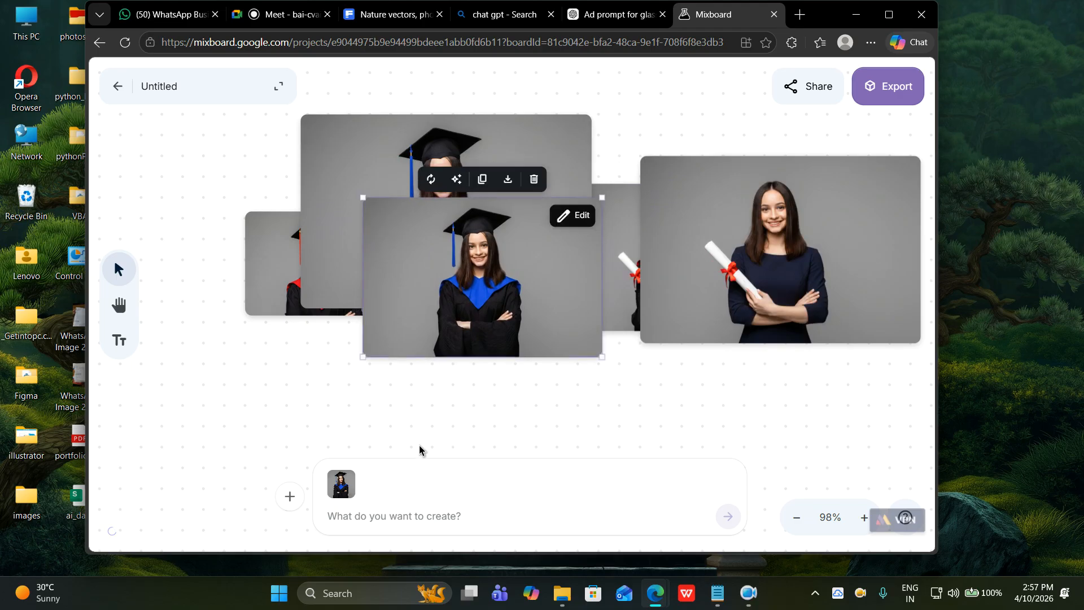
pyautogui.click(374, 524)
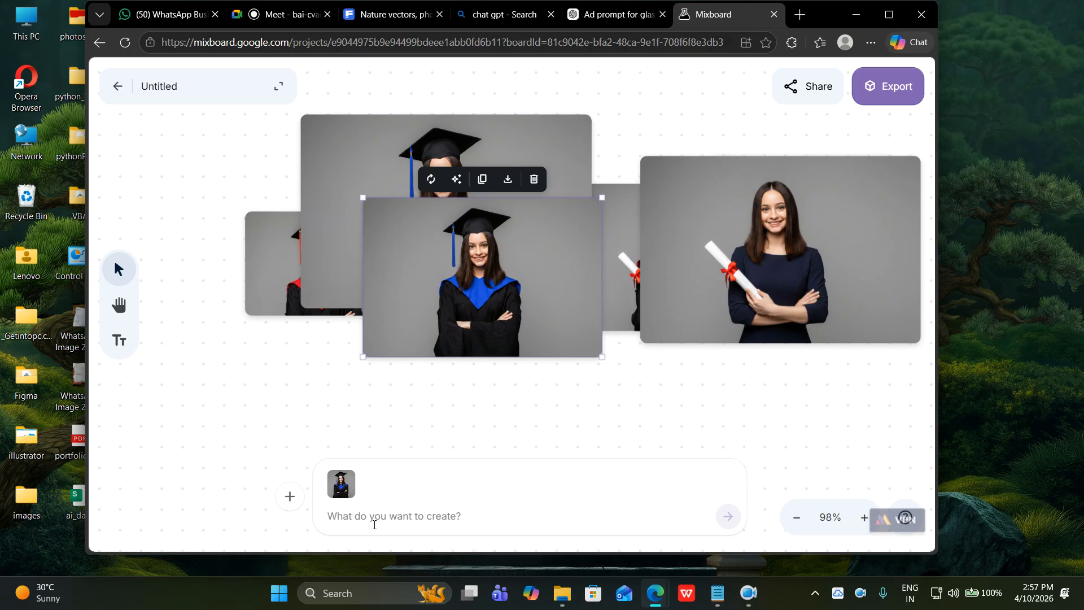
pyautogui.click(290, 495)
# Pan the board with the Hand tool until only empty canvas shows.
pyautogui.click(486, 429)
pyautogui.click(119, 305)
pyautogui.scroll(-3, 381, 393)
pyautogui.moveTo(381, 393); pyautogui.dragTo(432, 271)
pyautogui.moveTo(501, 388); pyautogui.dragTo(496, 226)
pyautogui.moveTo(557, 376); pyautogui.dragTo(547, 265)
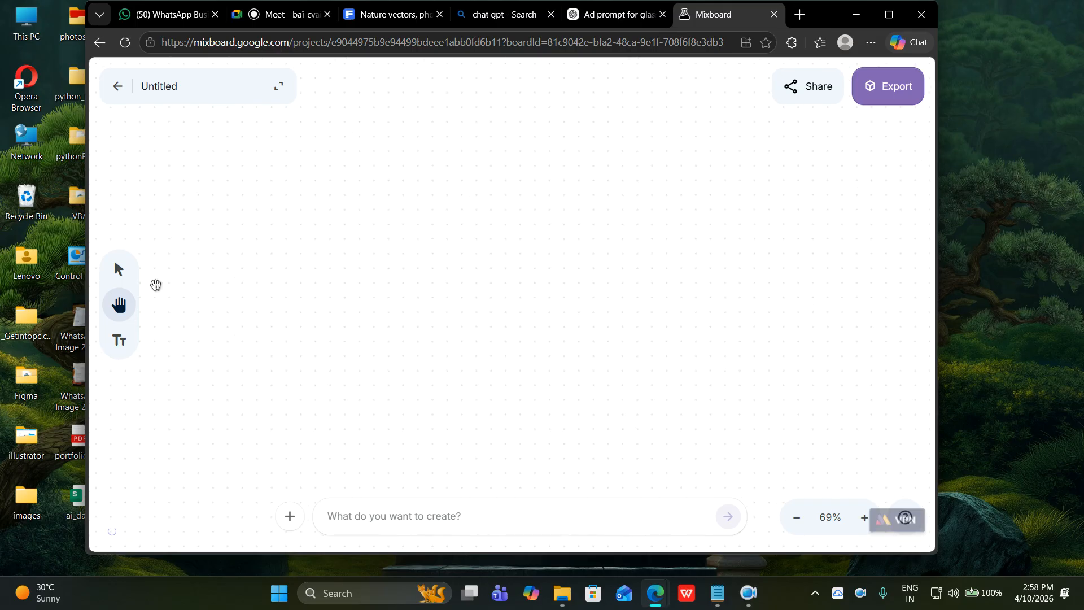
pyautogui.click(119, 269)
# Upload rough_photo.png from the photoshop folder onto the board.
pyautogui.click(290, 516)
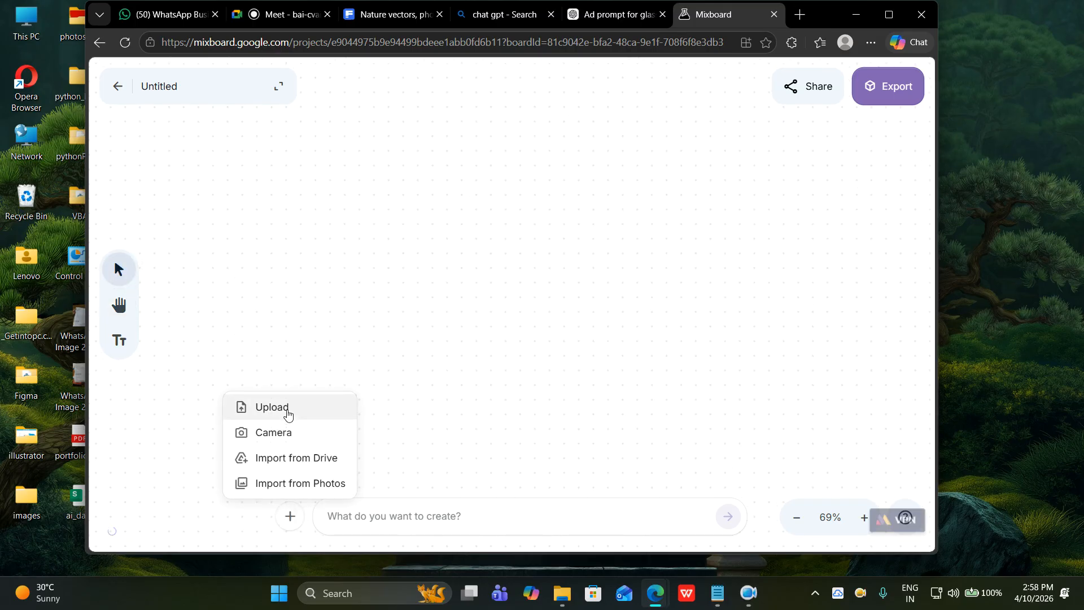
pyautogui.click(271, 407)
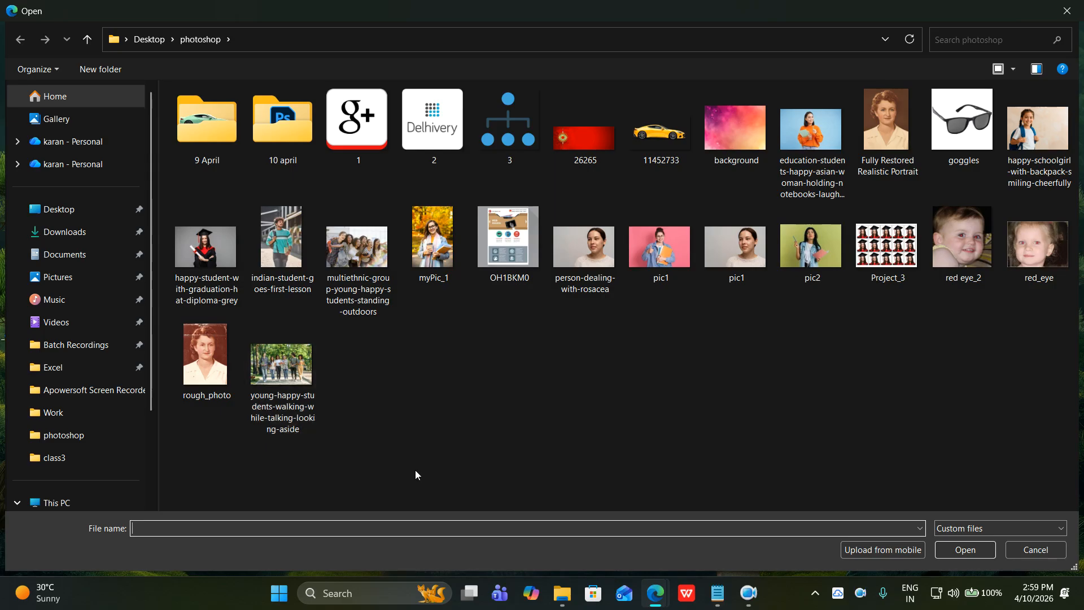
pyautogui.click(199, 367)
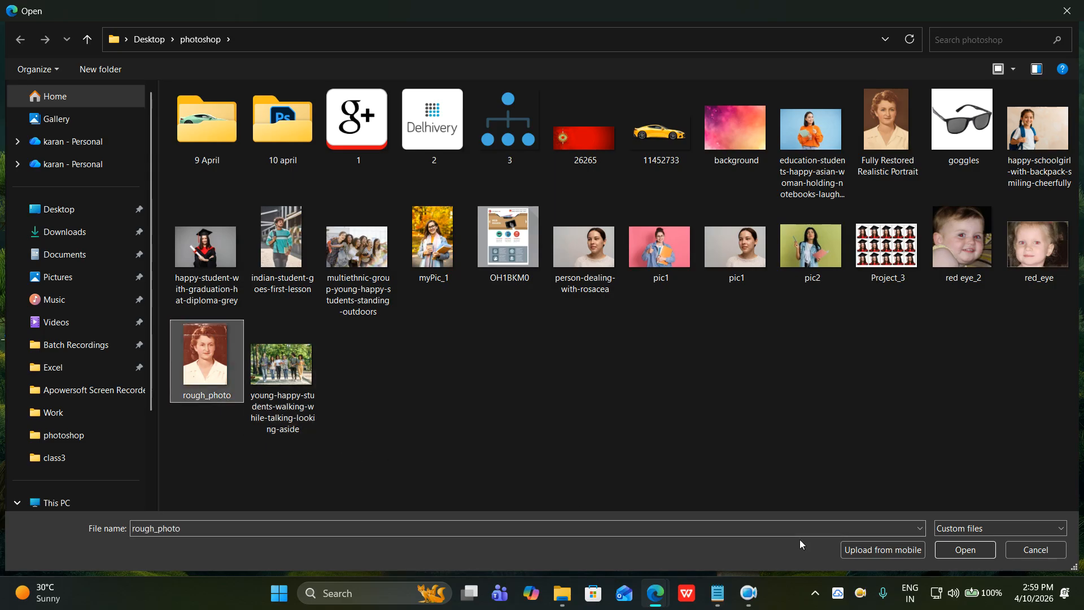
pyautogui.click(969, 551)
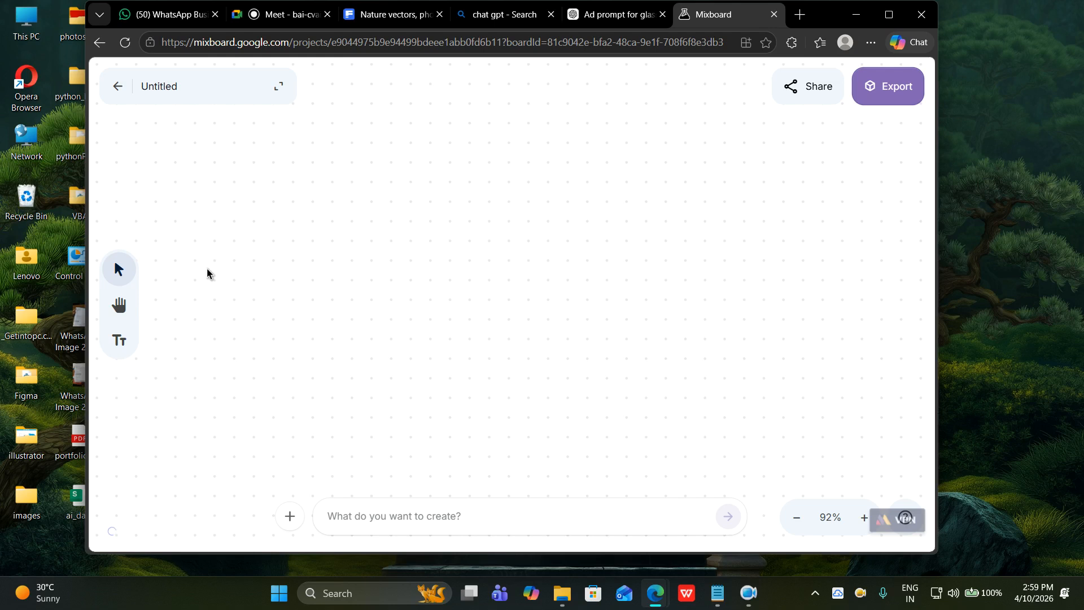
# Pan to the uploaded torn sepia portrait and attach it as the prompt's reference image.
pyautogui.click(118, 305)
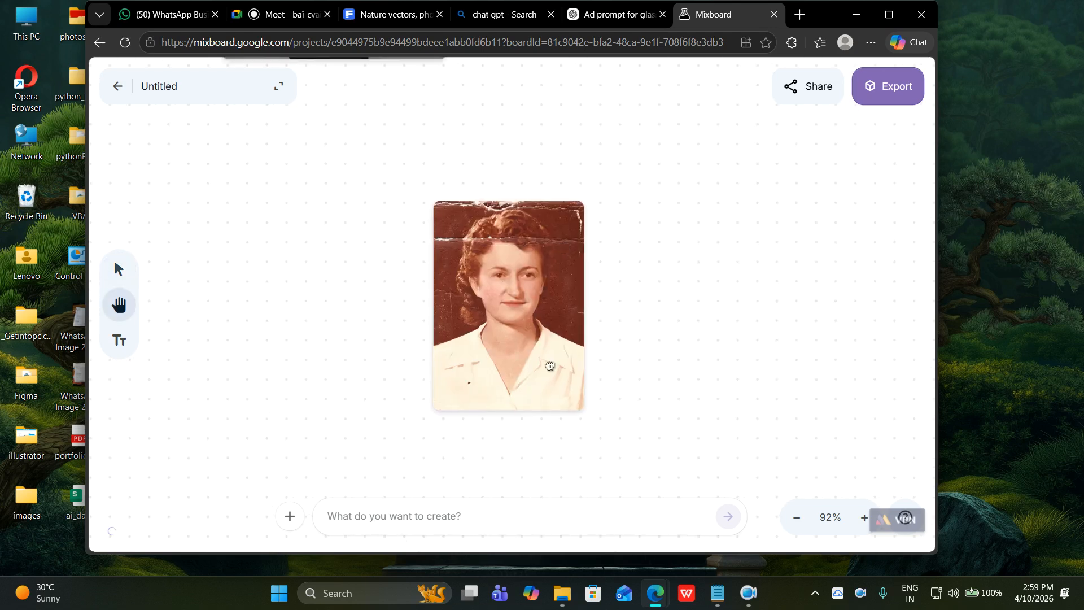
pyautogui.moveTo(564, 232); pyautogui.dragTo(554, 307)
pyautogui.moveTo(535, 406); pyautogui.dragTo(556, 247)
pyautogui.moveTo(540, 375); pyautogui.dragTo(555, 248)
pyautogui.moveTo(553, 334); pyautogui.dragTo(492, 310)
pyautogui.click(119, 270)
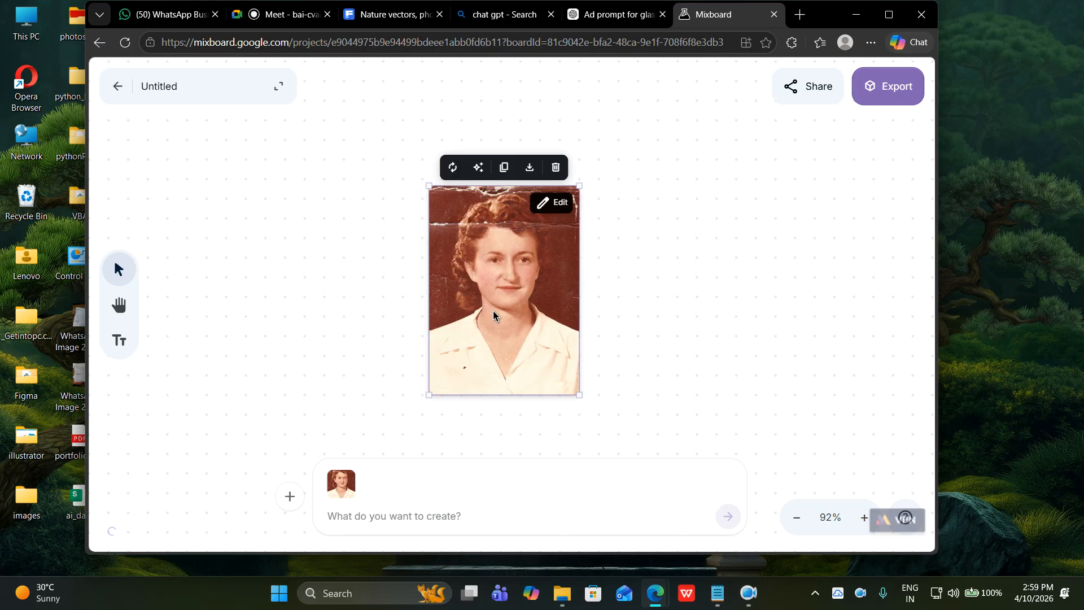
pyautogui.moveTo(497, 300)
pyautogui.mouseDown()
pyautogui.moveTo(491, 313)
pyautogui.moveTo(490, 301)
pyautogui.mouseUp()
pyautogui.click(381, 519)
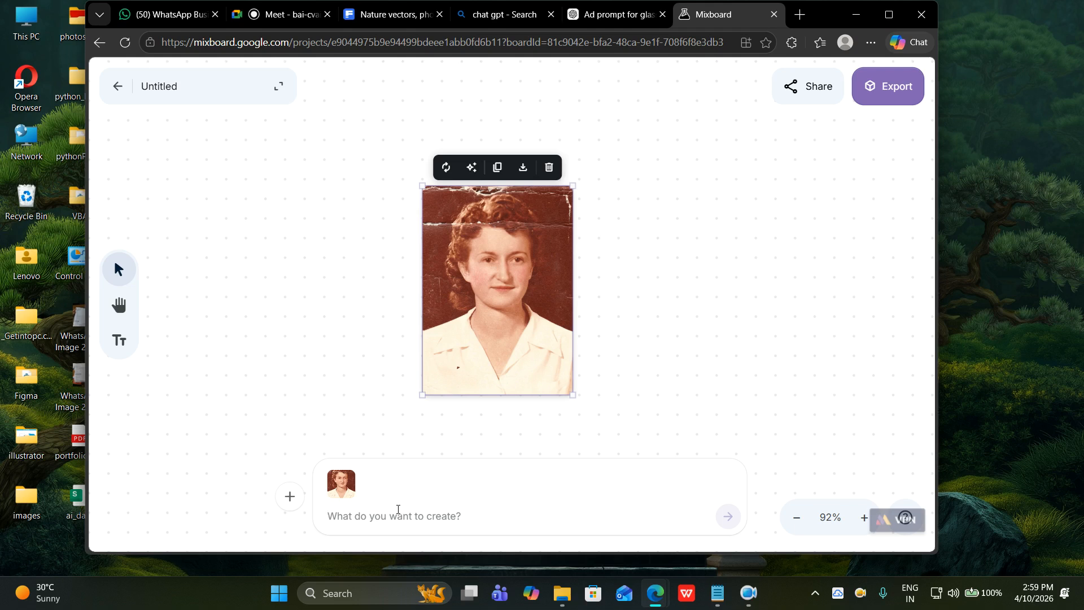
# Submit a Hindi prompt to clean the tears, add a green background, and look fully realistic.
pyautogui.write('aap is ')
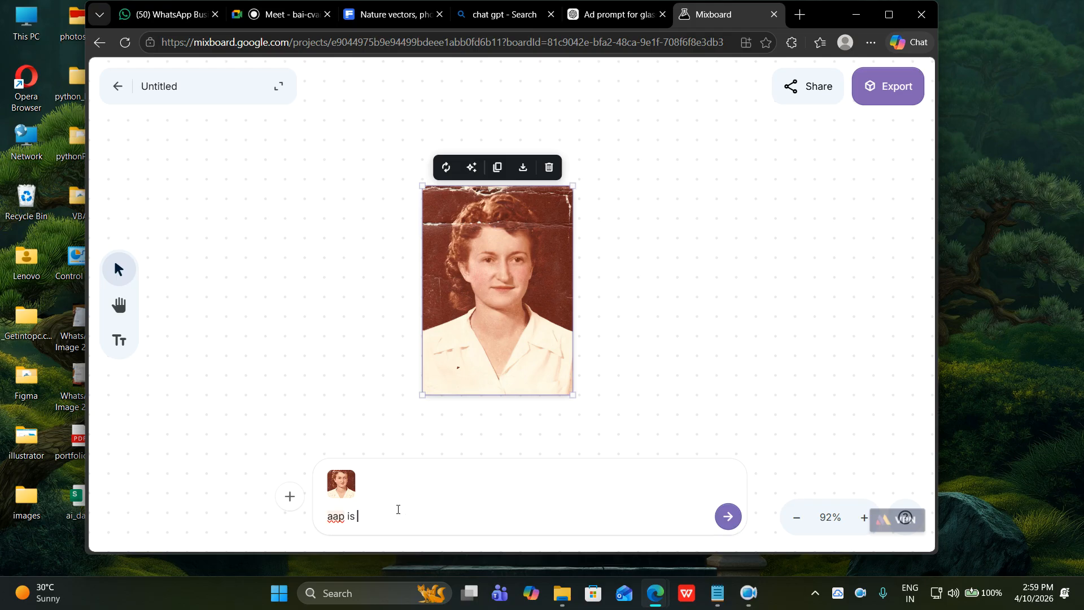
pyautogui.write('same image k')
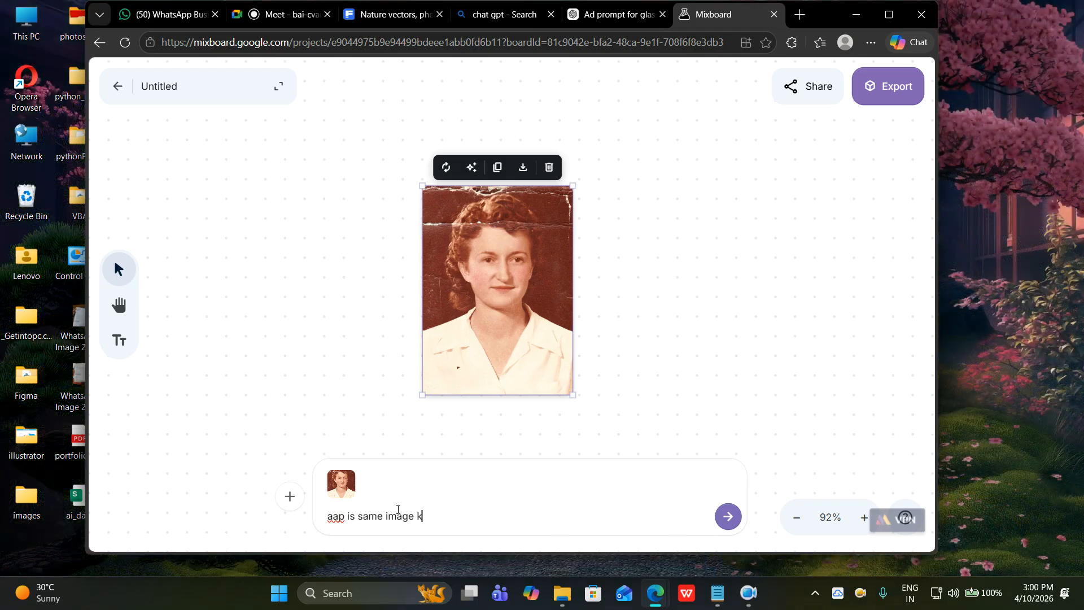
pyautogui.write('o reference mankar , is poto')
pyautogui.press('BackSpace')
pyautogui.press('BackSpace')
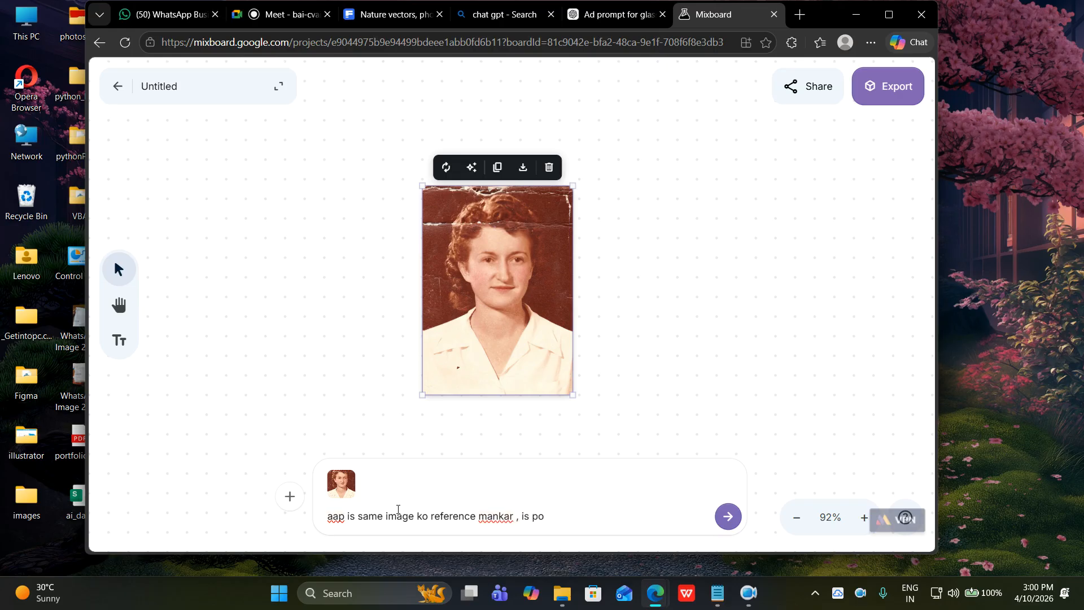
pyautogui.write('hoto ko c')
pyautogui.write('leam')
pyautogui.press('BackSpace')
pyautogui.write('n kar do. jo')
pyautogui.write(' is p')
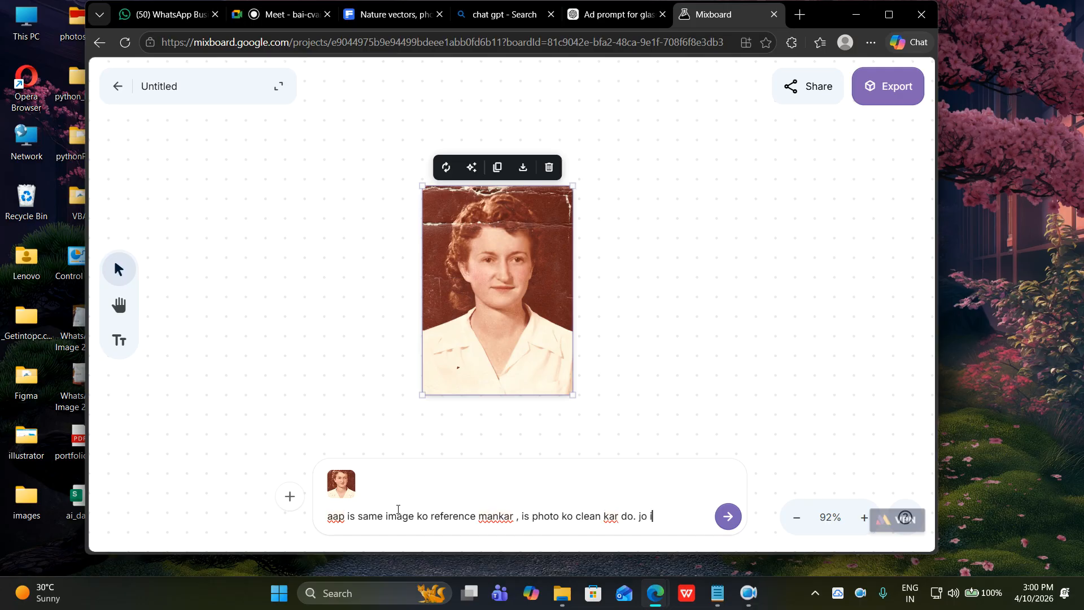
pyautogui.write('hoto me tear val')
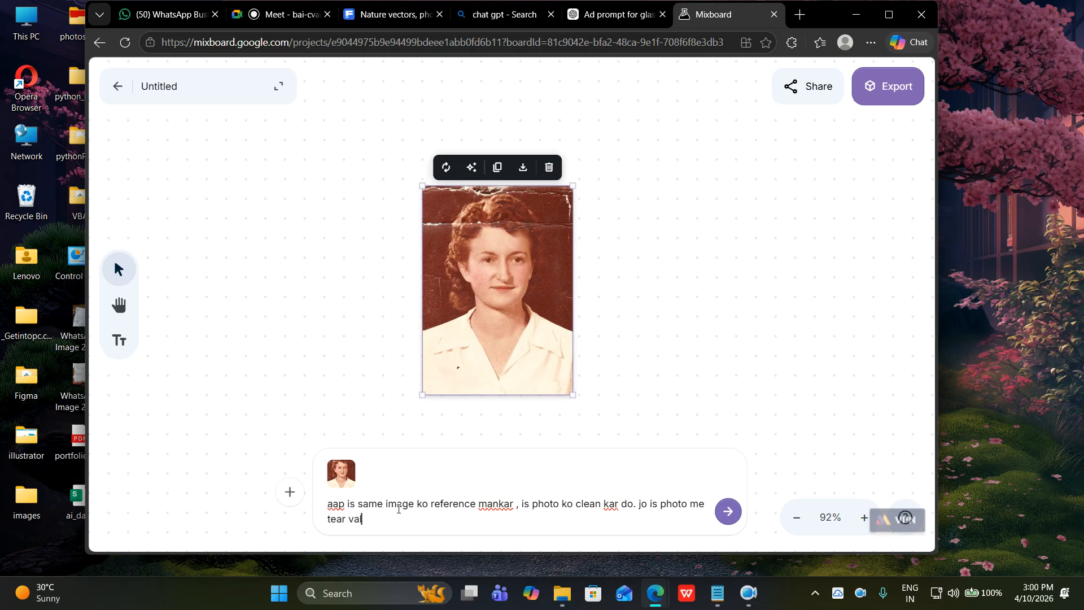
pyautogui.write('a part hai')
pyautogui.write(' aap')
pyautogui.write(' use')
pyautogui.write('di')
pyautogui.press('BackSpace')
pyautogui.press('BackSpace')
pyautogui.write('hata')
pyautogui.press('BackSpace')
pyautogui.press('BackSpace')
pyautogui.press('BackSpace')
pyautogui.press('BackSpace')
pyautogui.write('clean k')
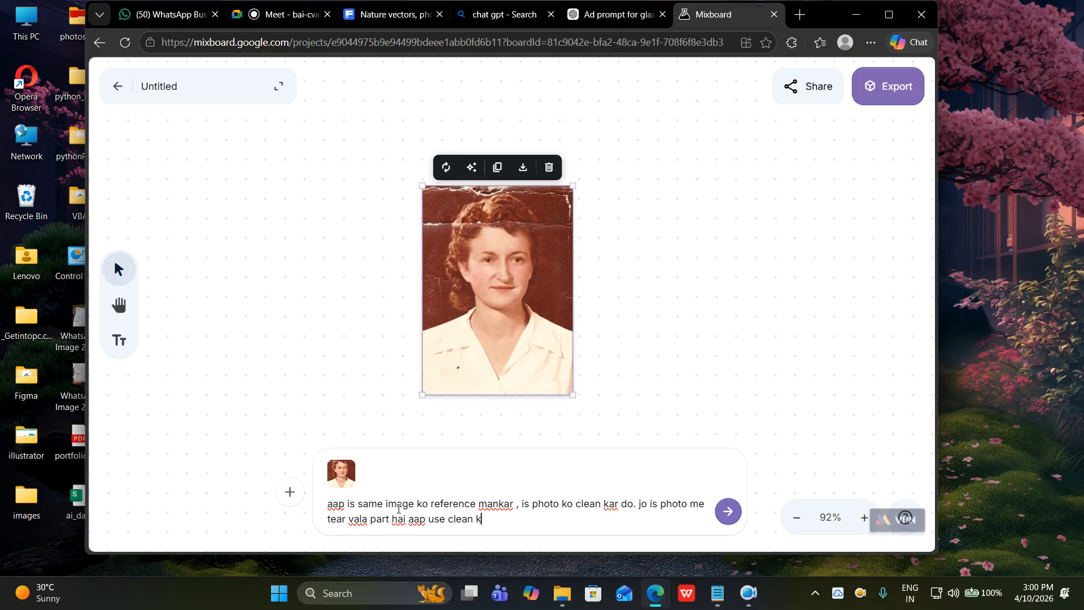
pyautogui.write('ar dijiye aur background me ')
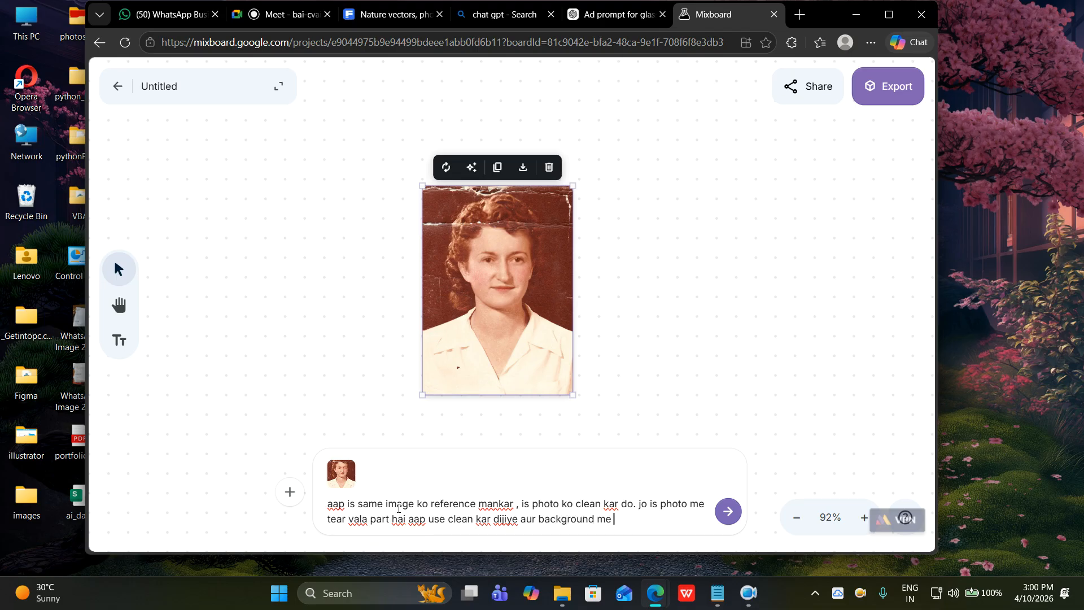
pyautogui.write('green color laker do. photo bil')
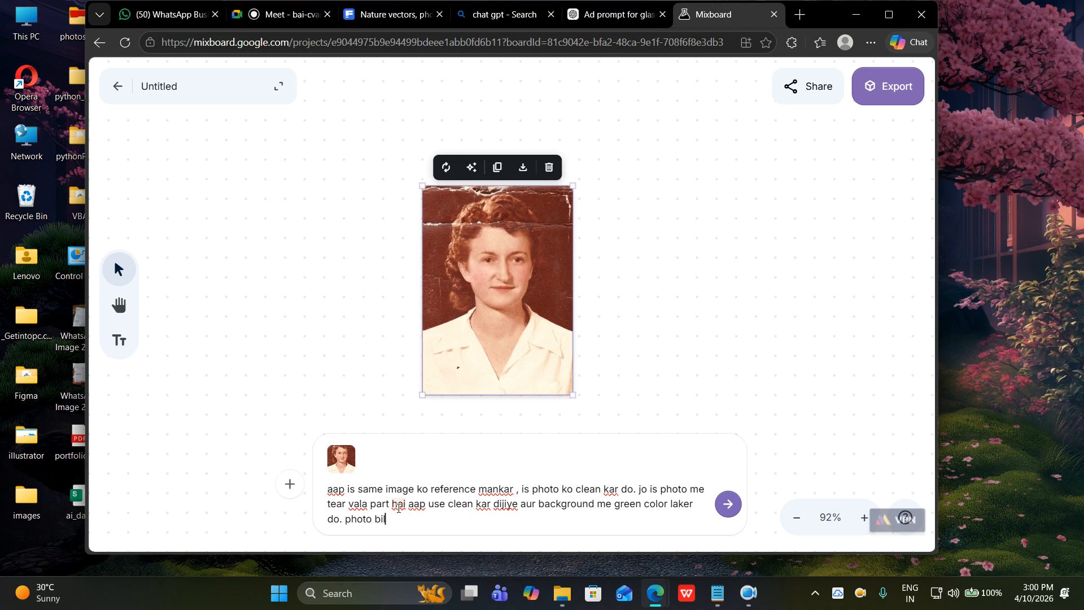
pyautogui.write('k')
pyautogui.write('lkul real')
pyautogui.write('si')
pyautogui.press('BackSpace')
pyautogui.write('tic lagna ')
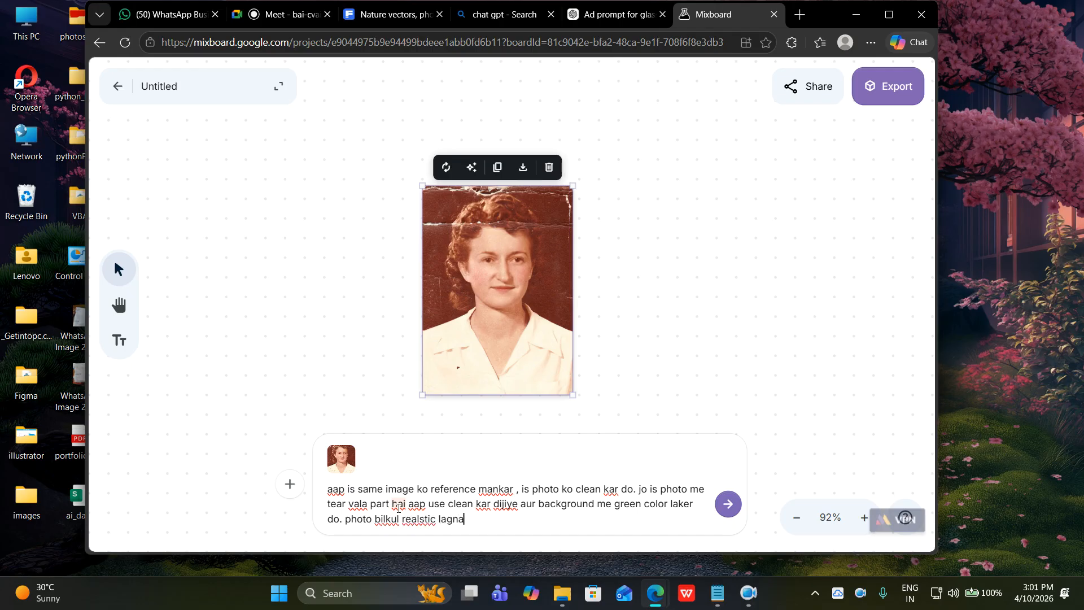
pyautogui.write('chahiye.')
pyautogui.press('Return')
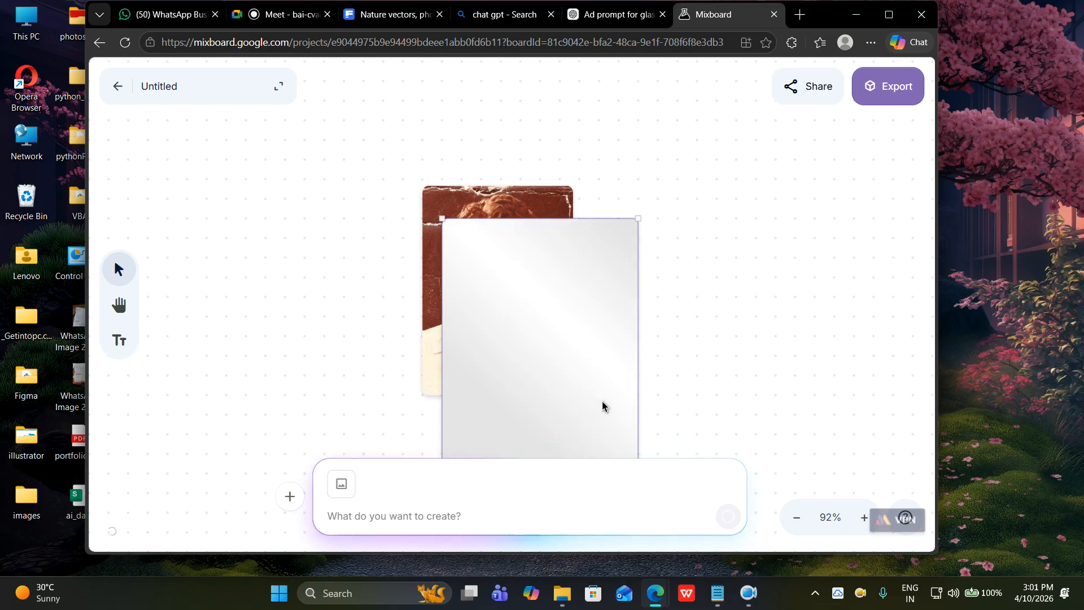
# Select the generating card as the tear-free colourised portrait on sage green finishes.
pyautogui.click(565, 321)
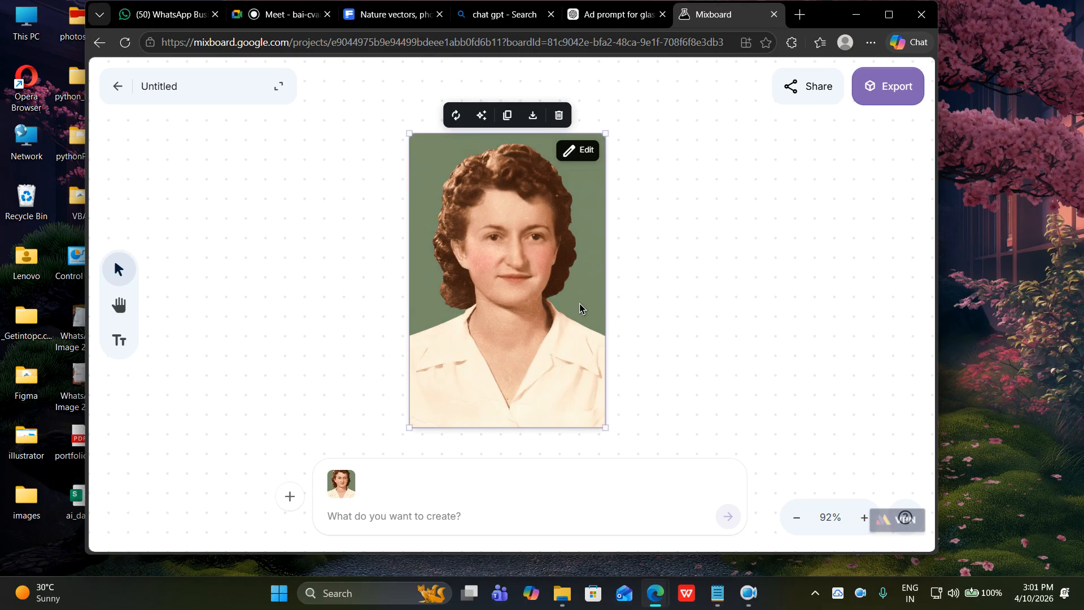
# Drag the restored green-background portrait to the right of the torn sepia original.
pyautogui.moveTo(579, 308); pyautogui.dragTo(750, 358)
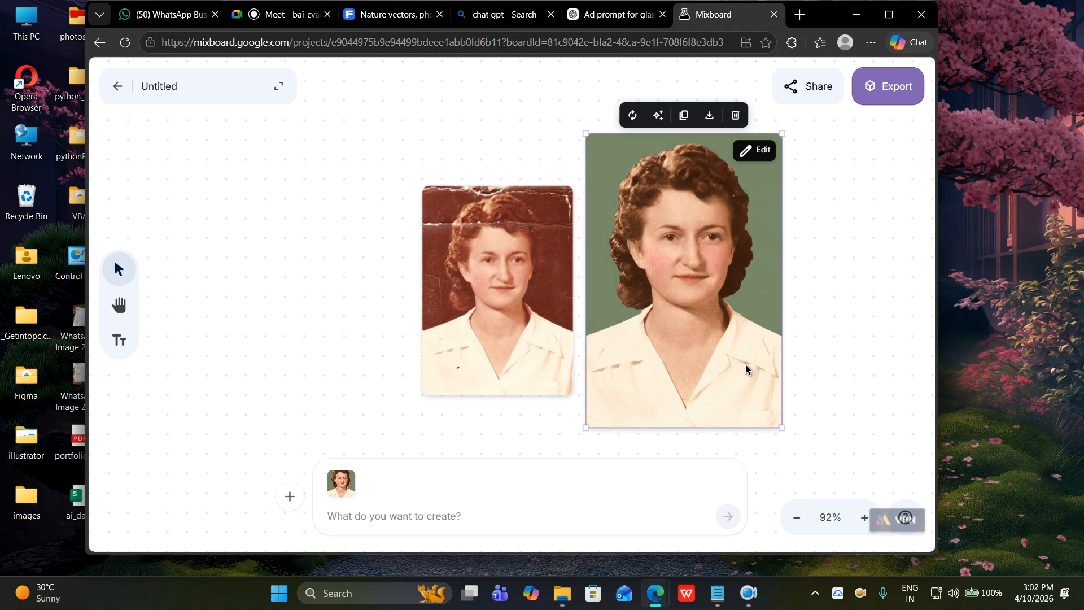
# Place the torn sepia original top-left and the green-background restored copy beside it with a gap.
pyautogui.moveTo(513, 372); pyautogui.dragTo(487, 346)
pyautogui.moveTo(664, 373); pyautogui.dragTo(710, 360)
pyautogui.moveTo(486, 310); pyautogui.dragTo(407, 258)
pyautogui.moveTo(738, 304); pyautogui.dragTo(627, 278)
pyautogui.click(480, 269)
pyautogui.moveTo(448, 262); pyautogui.dragTo(468, 241)
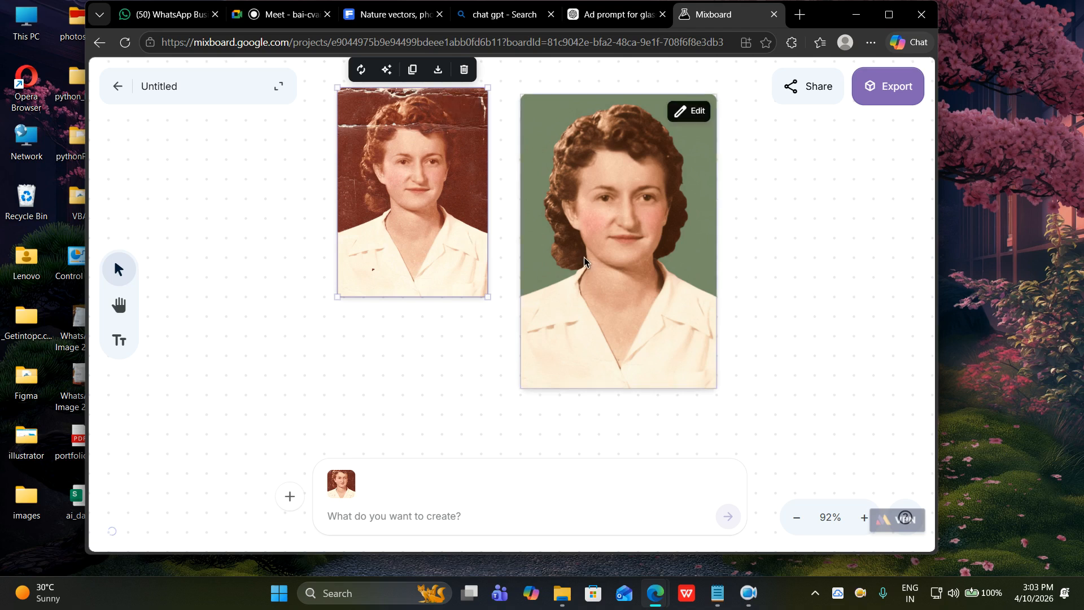
pyautogui.moveTo(584, 261); pyautogui.dragTo(587, 261)
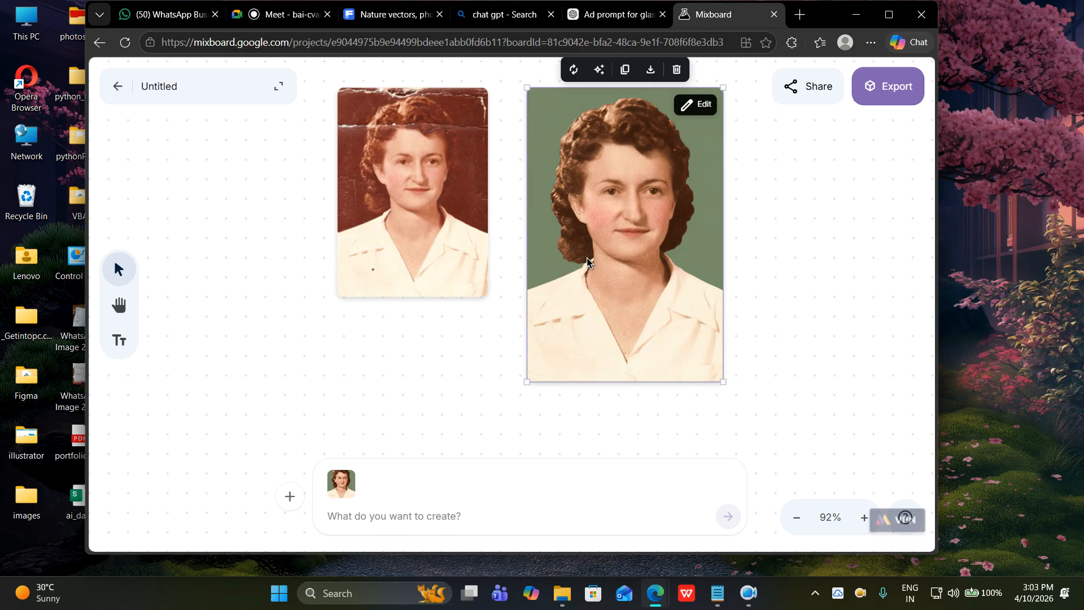
pyautogui.click(290, 494)
pyautogui.click(290, 384)
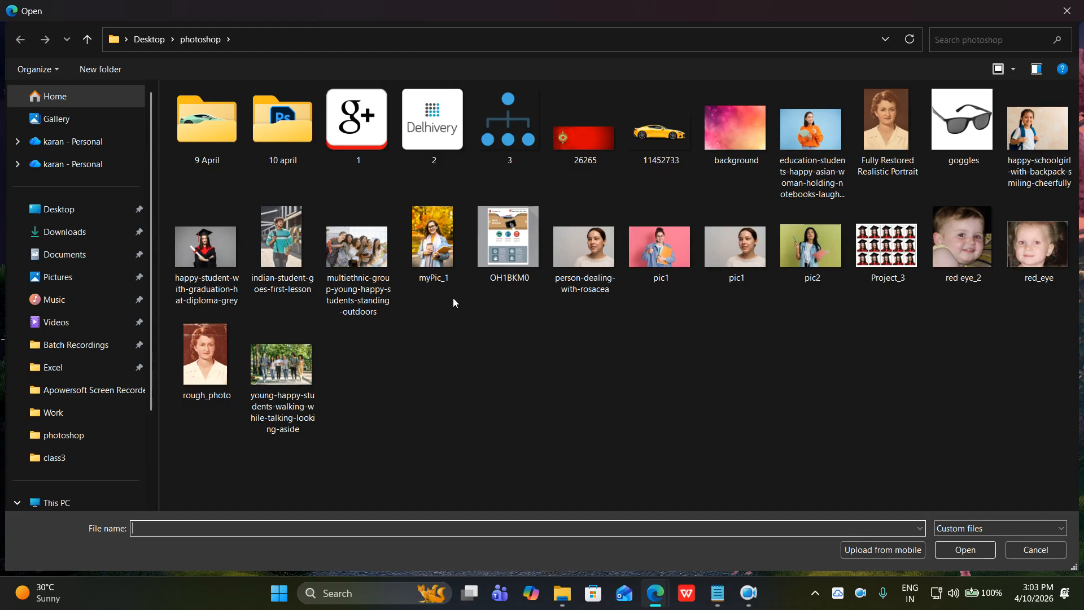
pyautogui.click(307, 262)
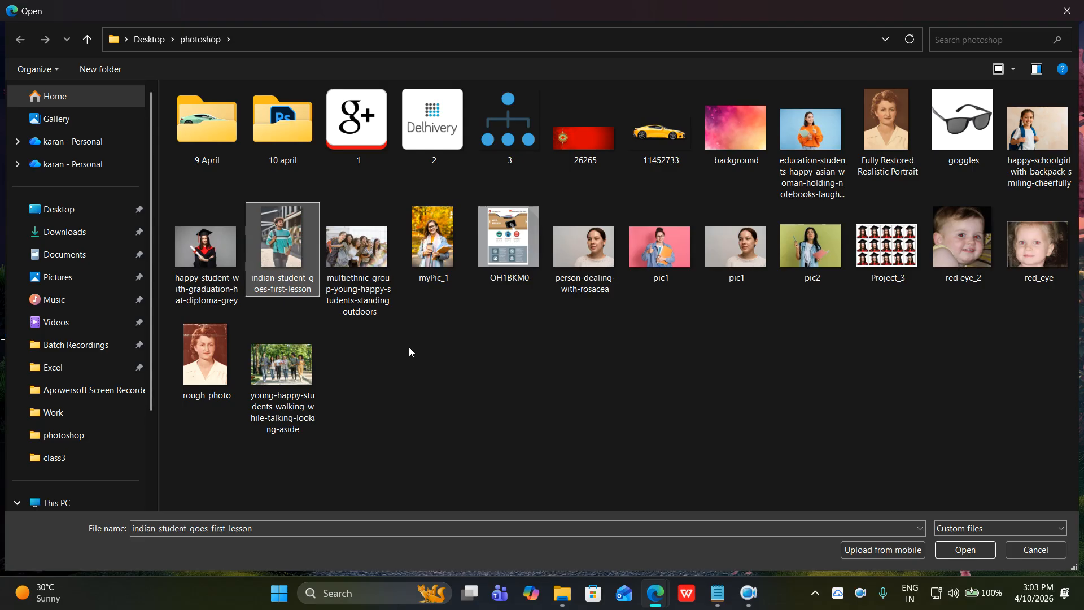
pyautogui.click(371, 266)
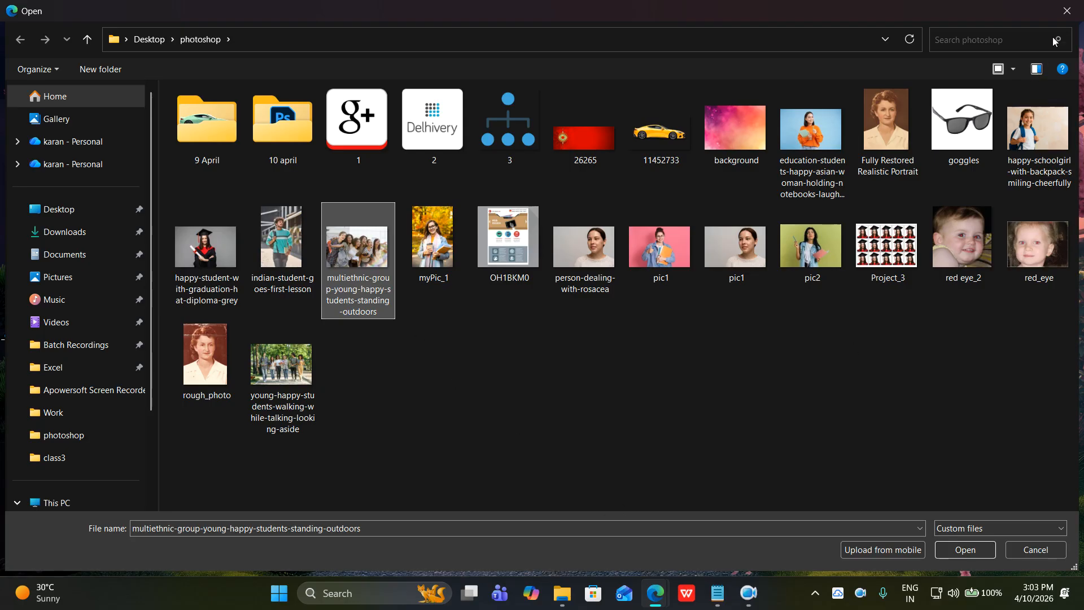
pyautogui.click(1066, 11)
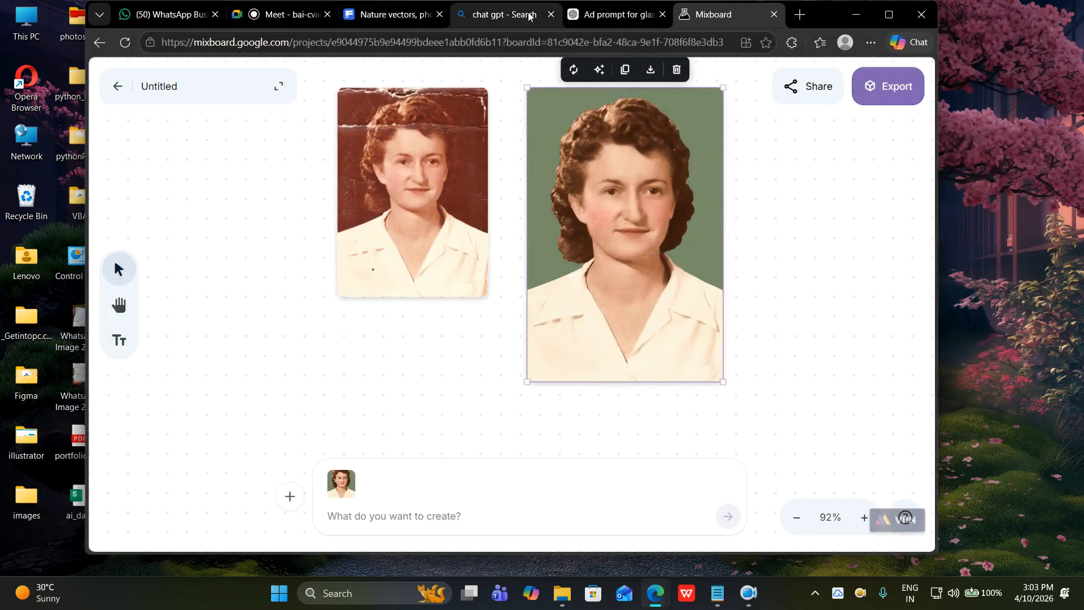
# Search Freepik for 'a pic of man full'.
pyautogui.click(424, 16)
pyautogui.click(411, 85)
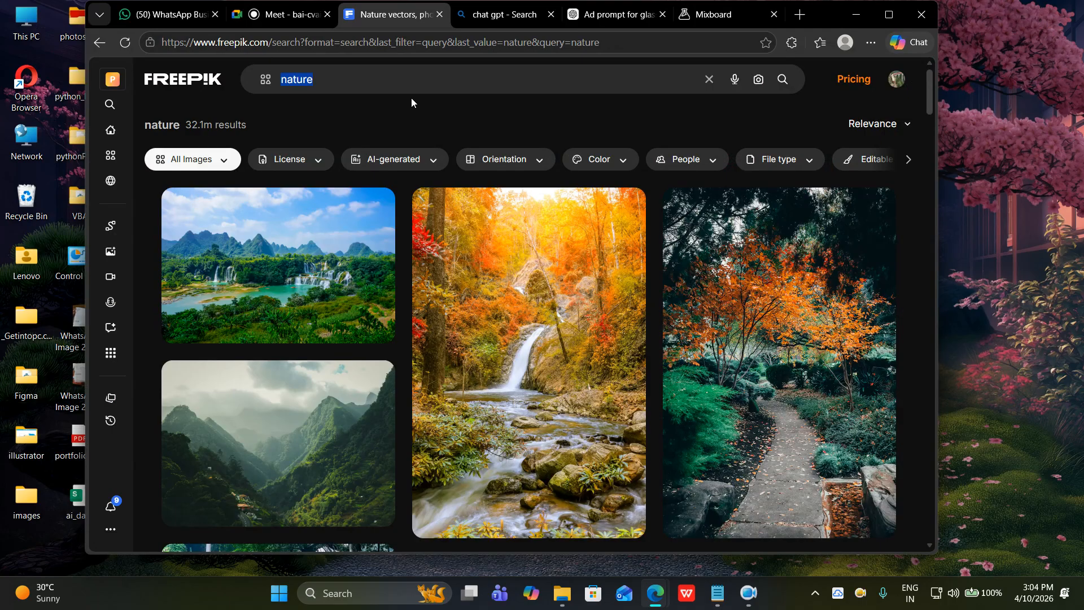
pyautogui.write('a pic ')
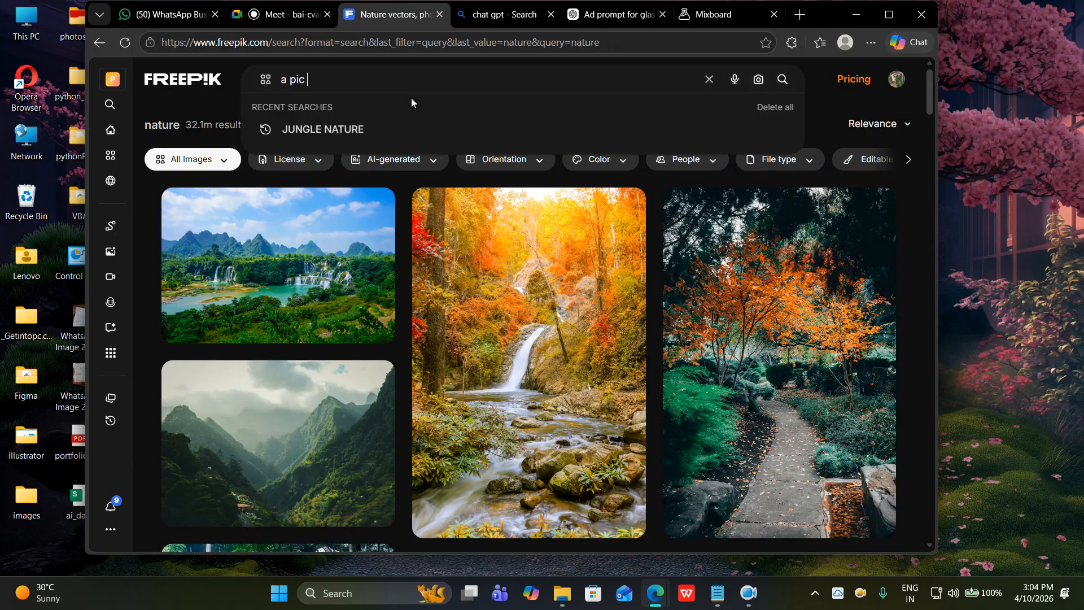
pyautogui.write('of man')
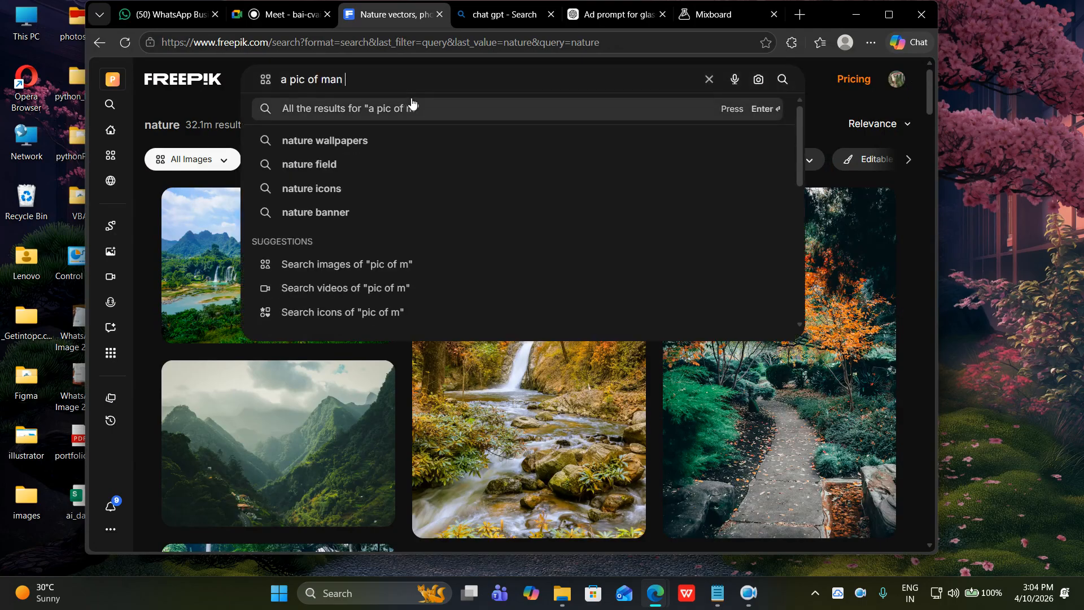
pyautogui.write(' full')
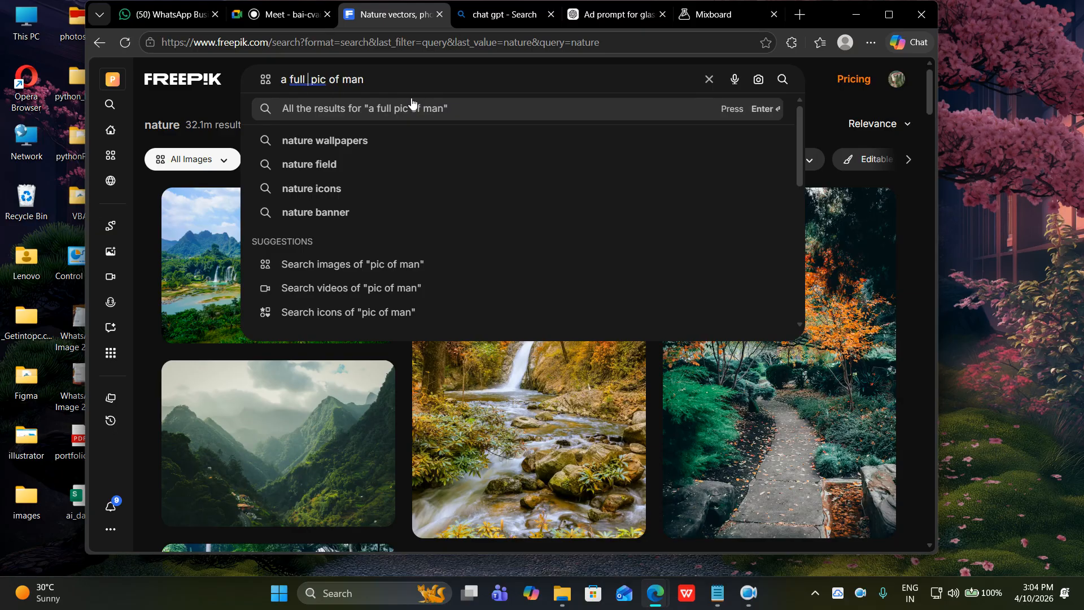
pyautogui.press('Return')
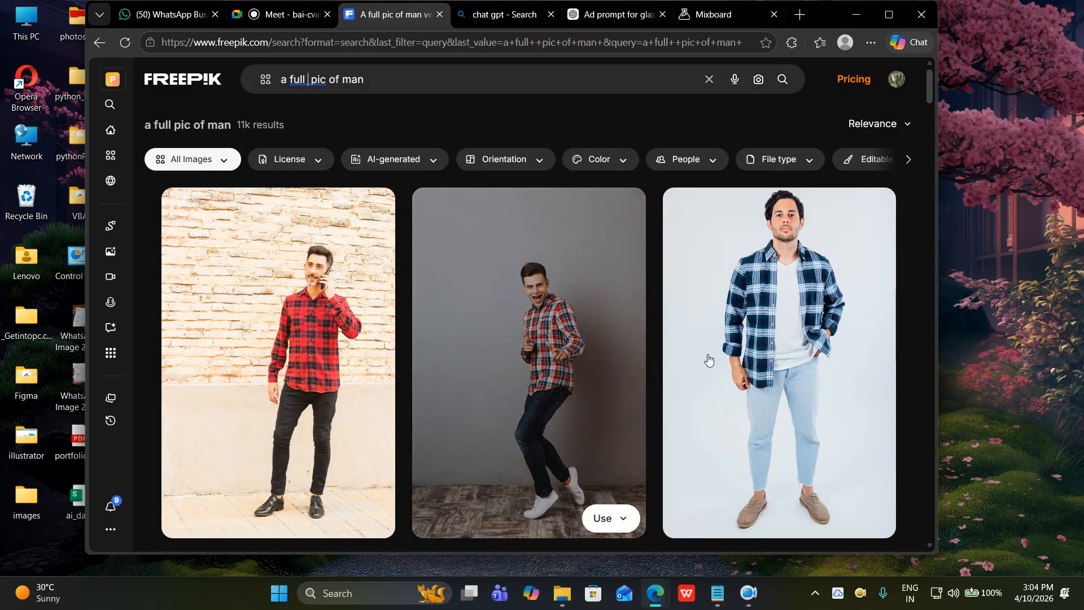
# Browse the full-length man photo results, then return to the Mixboard board.
pyautogui.scroll(-1, 565, 316)
pyautogui.scroll(-2, 305, 291)
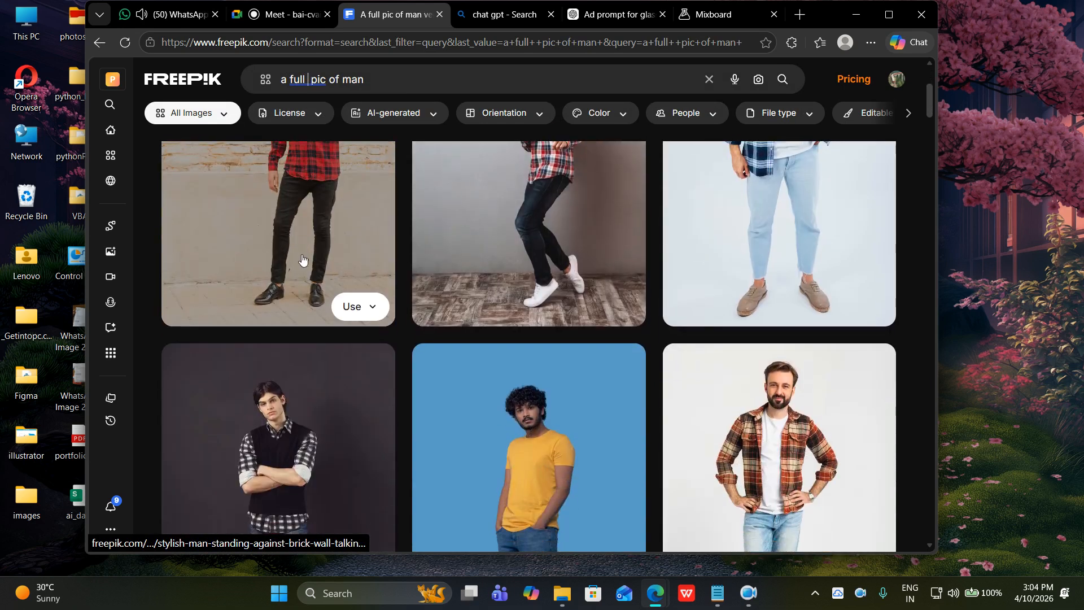
pyautogui.scroll(-4, 570, 403)
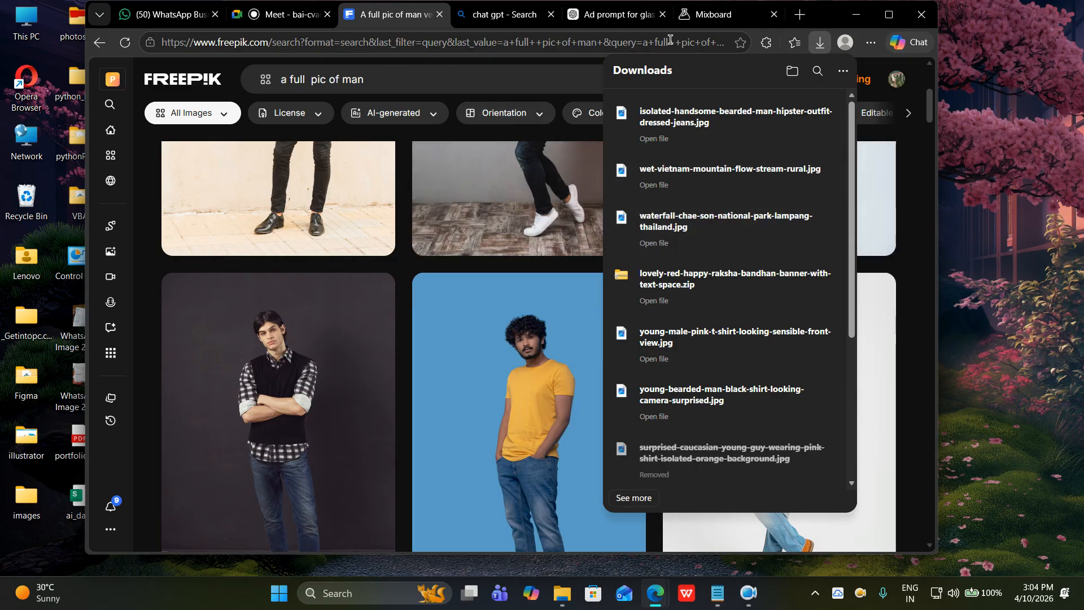
pyautogui.click(707, 25)
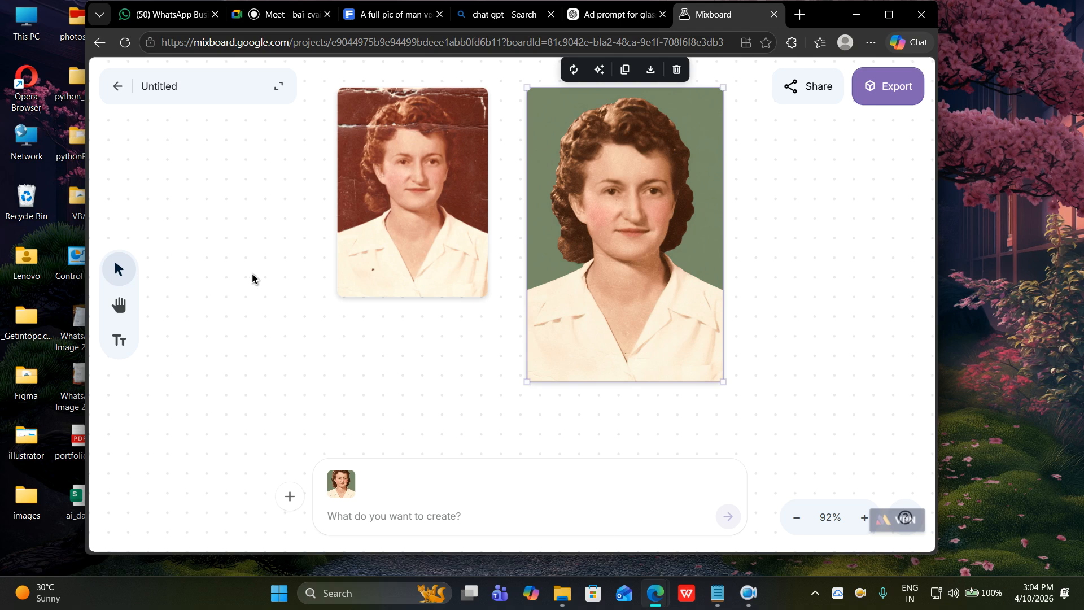
# Upload isolated-handsome-bearded-man-hipster-outfit-dressed-jeans from Downloads to the board, then go back to Freepik.
pyautogui.click(289, 497)
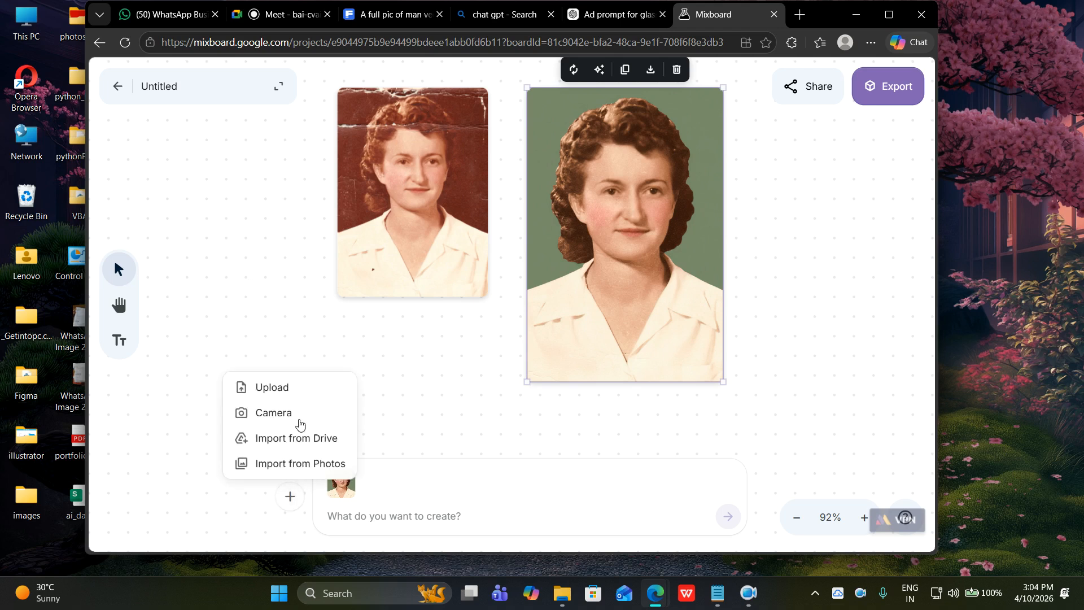
pyautogui.click(301, 385)
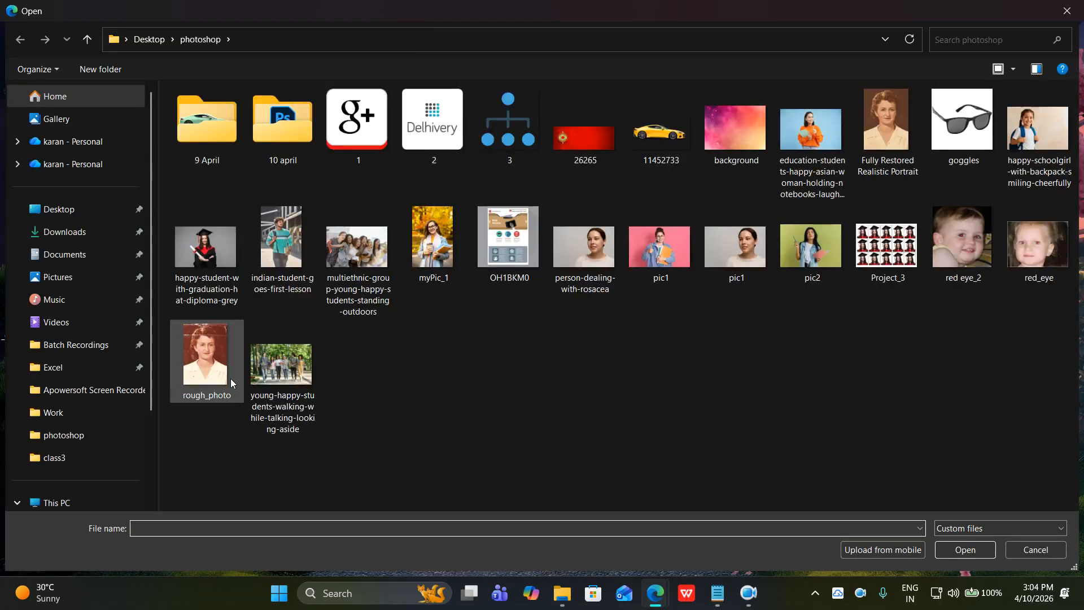
pyautogui.click(108, 233)
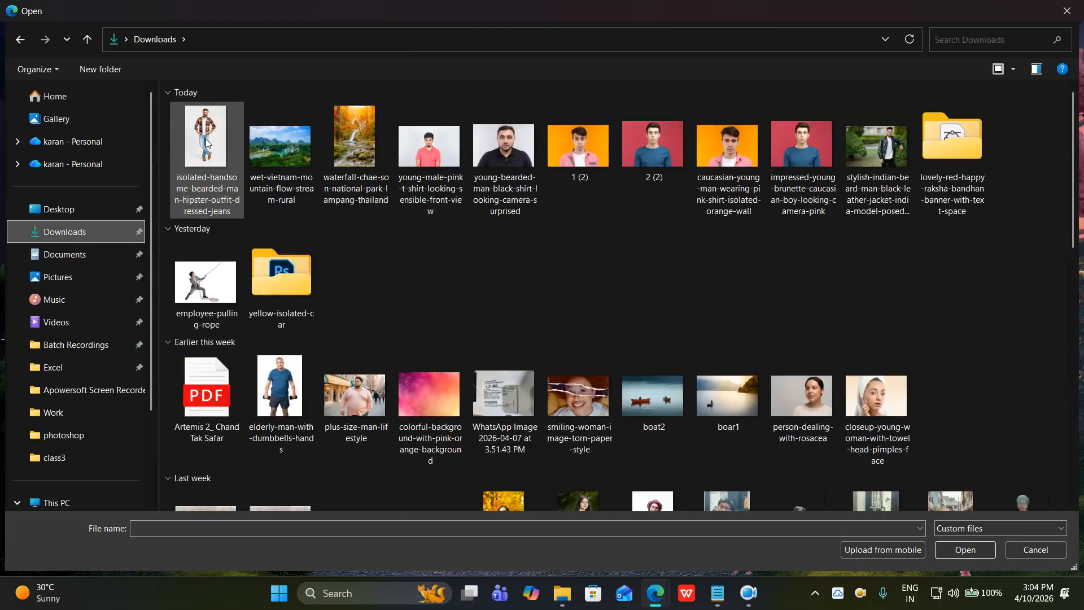
pyautogui.click(217, 141)
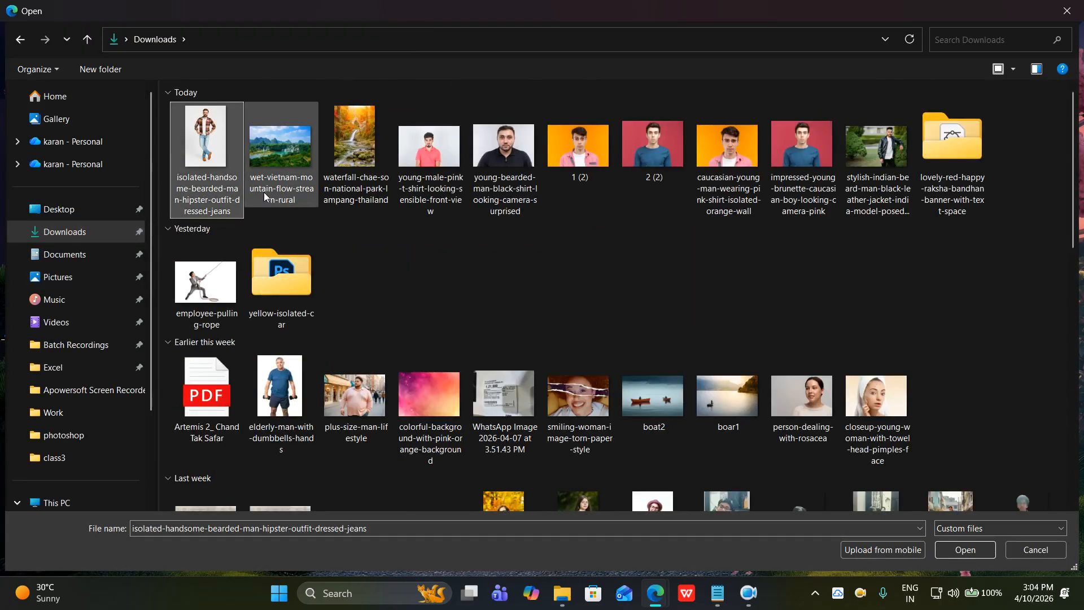
pyautogui.click(960, 549)
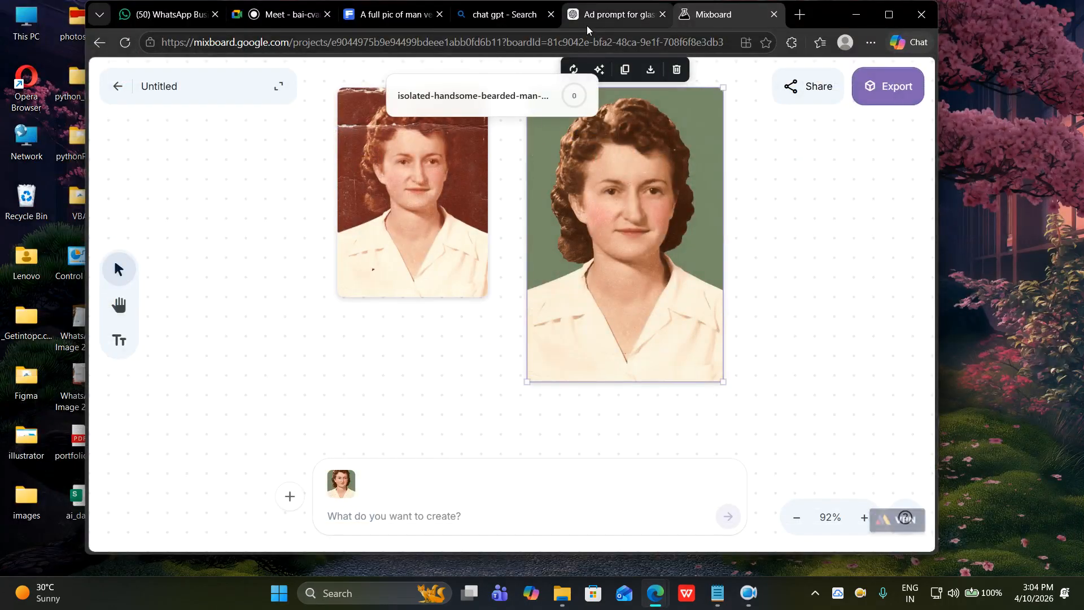
pyautogui.click(391, 15)
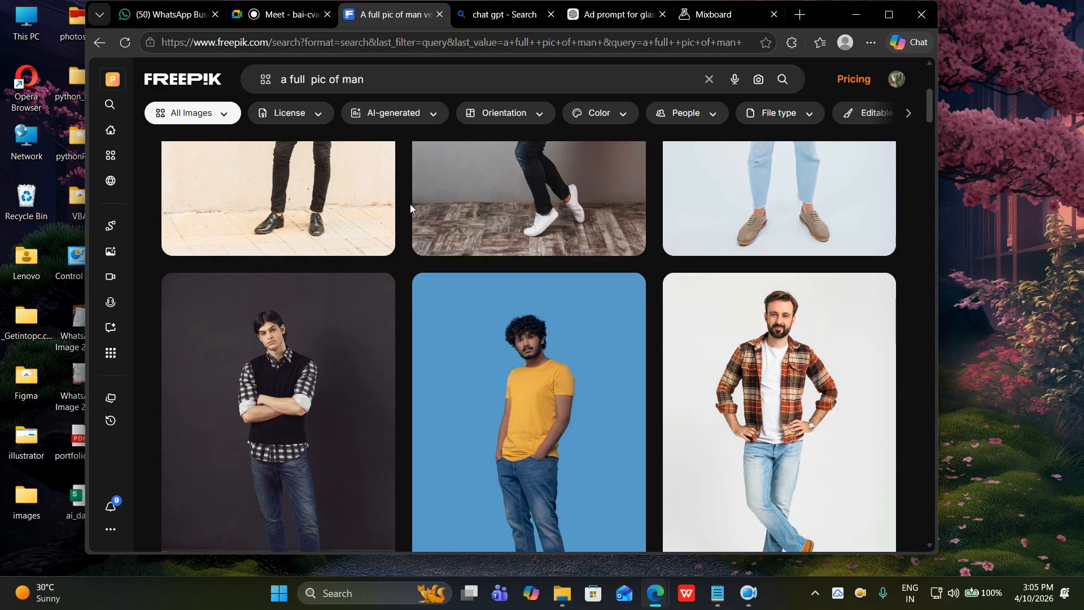
# Download the bearded man in plaid shirt photo from Freepik and return to Mixboard.
pyautogui.moveTo(753, 353)
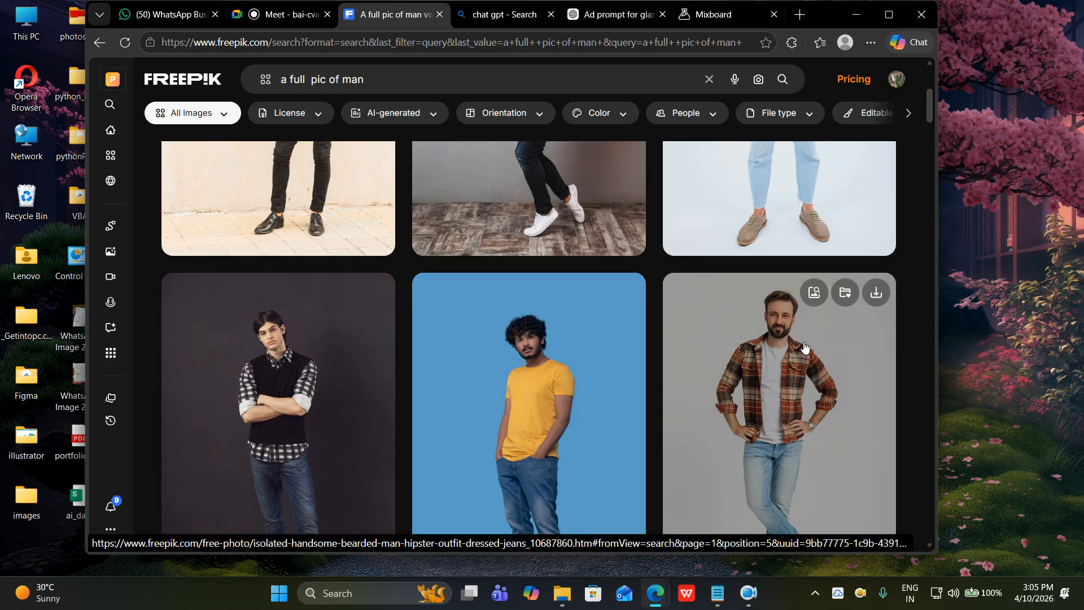
pyautogui.click(875, 293)
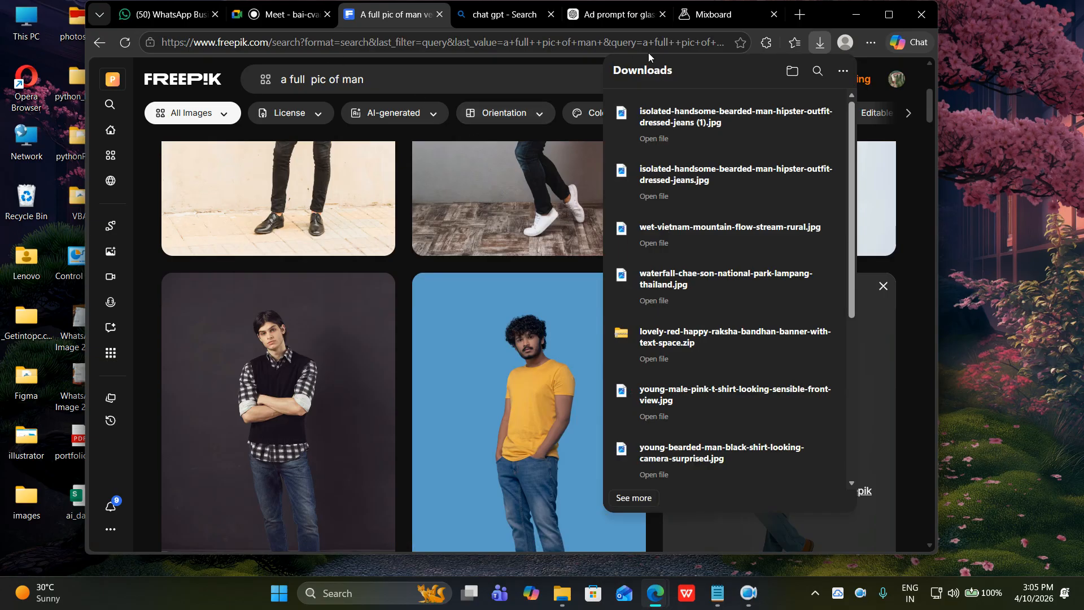
pyautogui.click(704, 16)
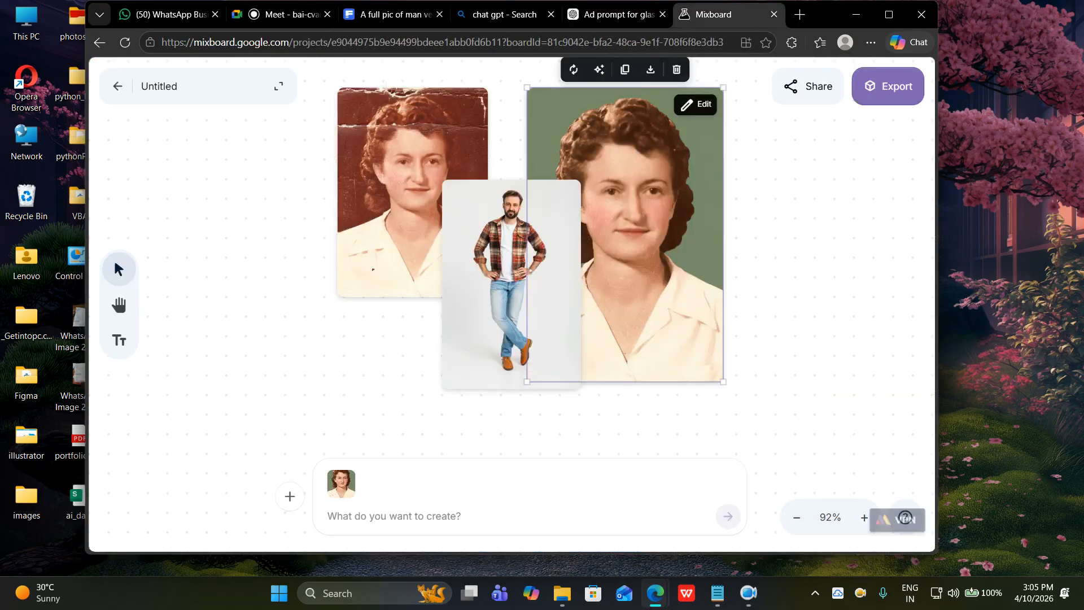
# Select the bearded man photo and drag it beside the torn portrait.
pyautogui.keyDown('shift'); pyautogui.click(541, 262); pyautogui.keyUp('shift')
pyautogui.click(781, 262)
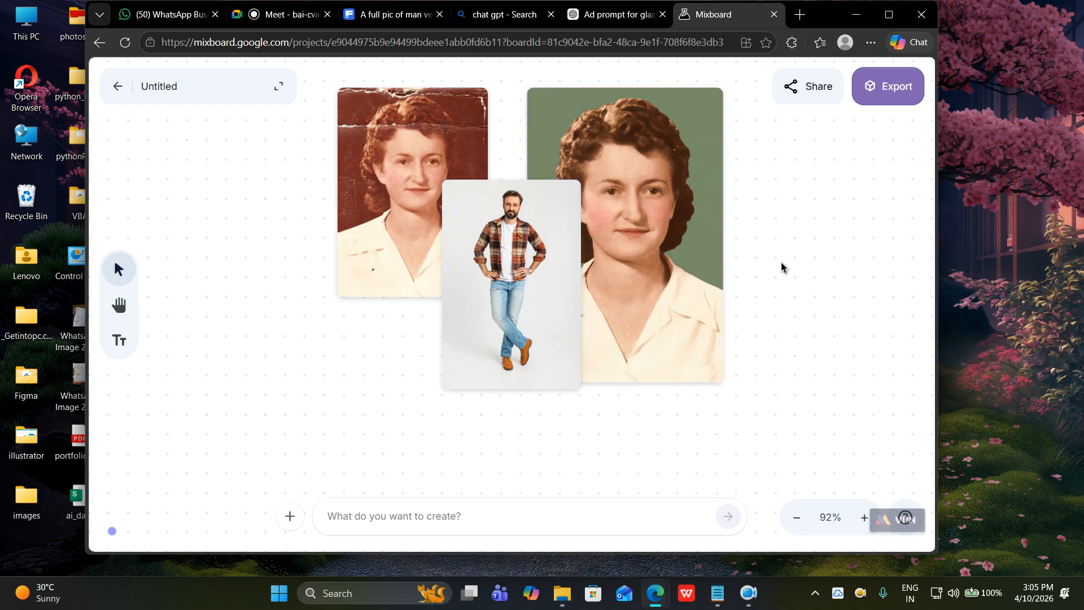
pyautogui.moveTo(569, 251); pyautogui.dragTo(456, 269)
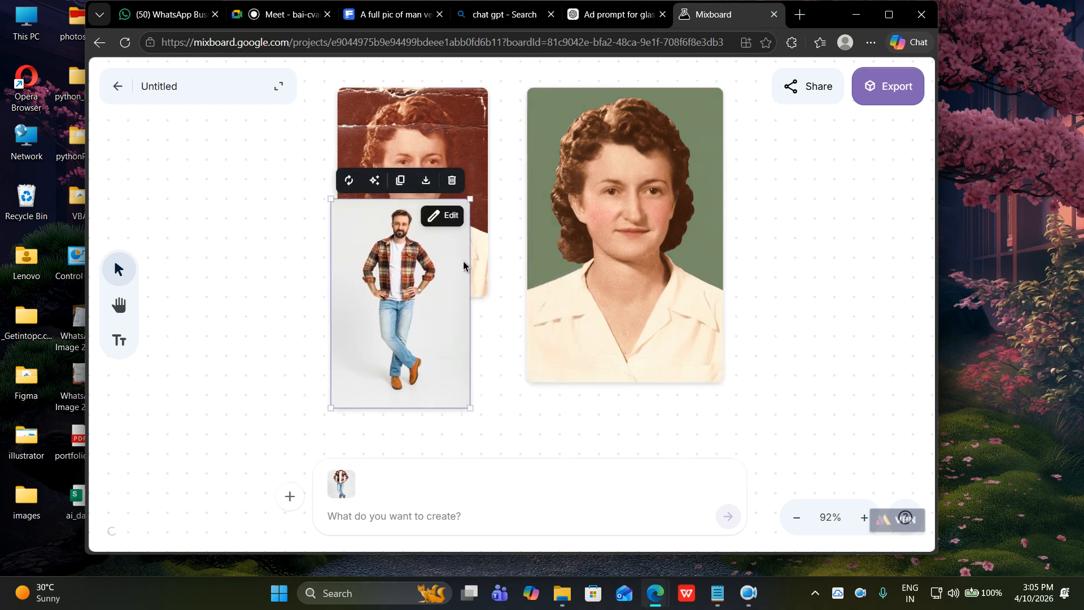
pyautogui.scroll(-5, 459, 263)
# Pan the board up and drag the man photo down, away from the portraits.
pyautogui.click(118, 305)
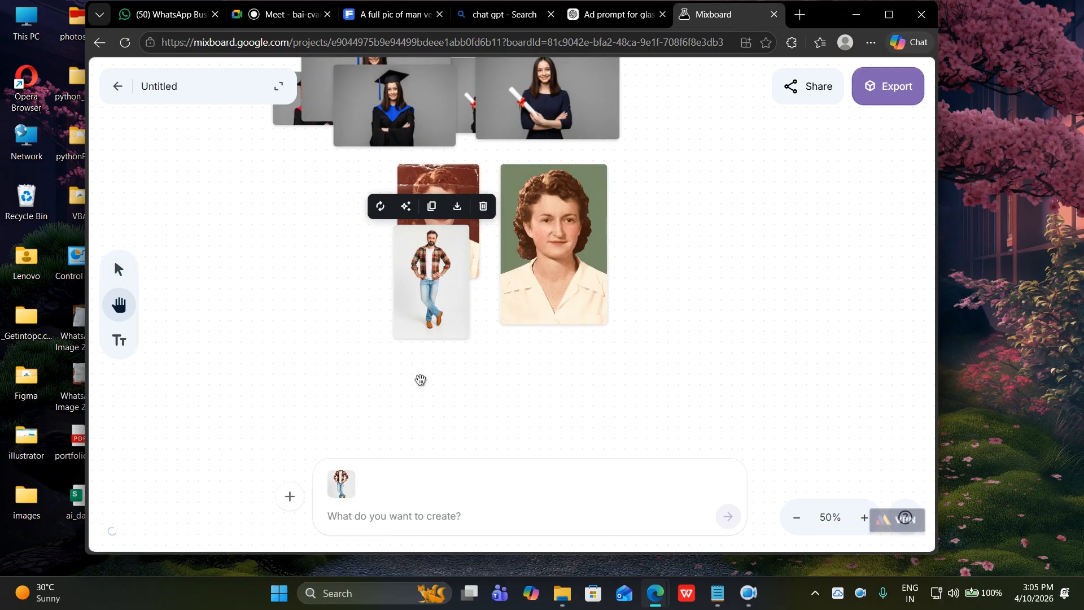
pyautogui.moveTo(449, 394); pyautogui.dragTo(461, 342)
pyautogui.click(118, 269)
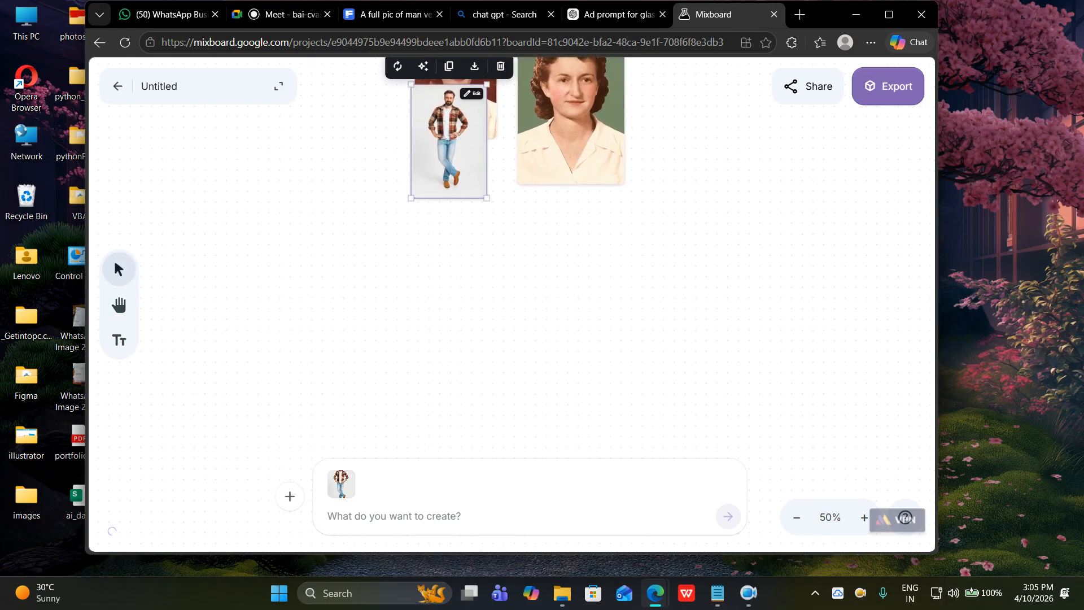
pyautogui.moveTo(448, 163); pyautogui.dragTo(437, 368)
pyautogui.scroll(-2, 538, 317)
pyautogui.scroll(3, 539, 341)
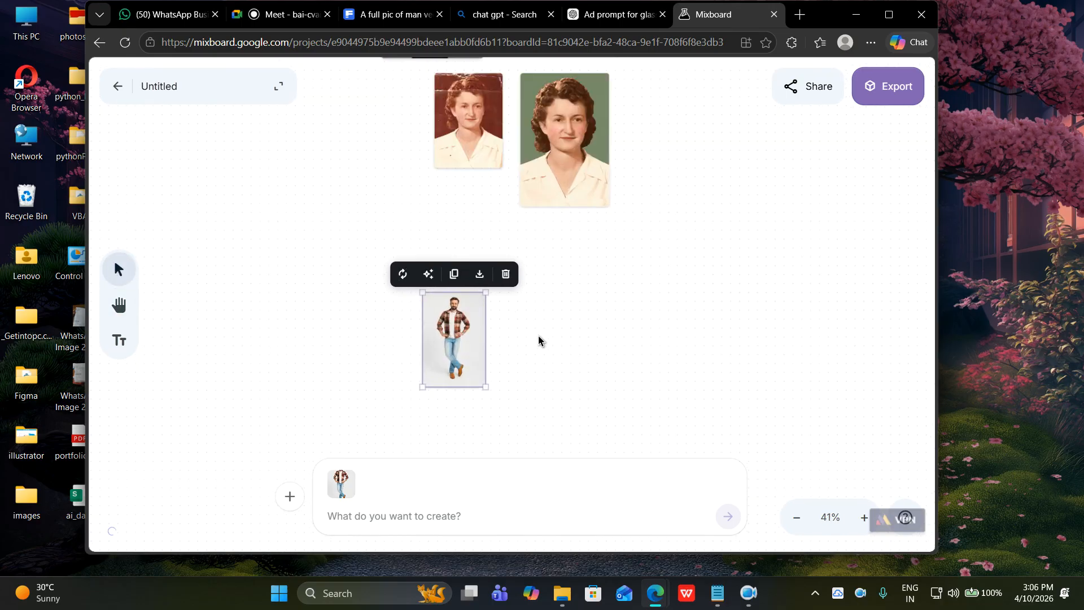
# Pull the man photo further down into empty space, zooming the board to about 66%.
pyautogui.click(110, 316)
pyautogui.moveTo(520, 344); pyautogui.dragTo(564, 232)
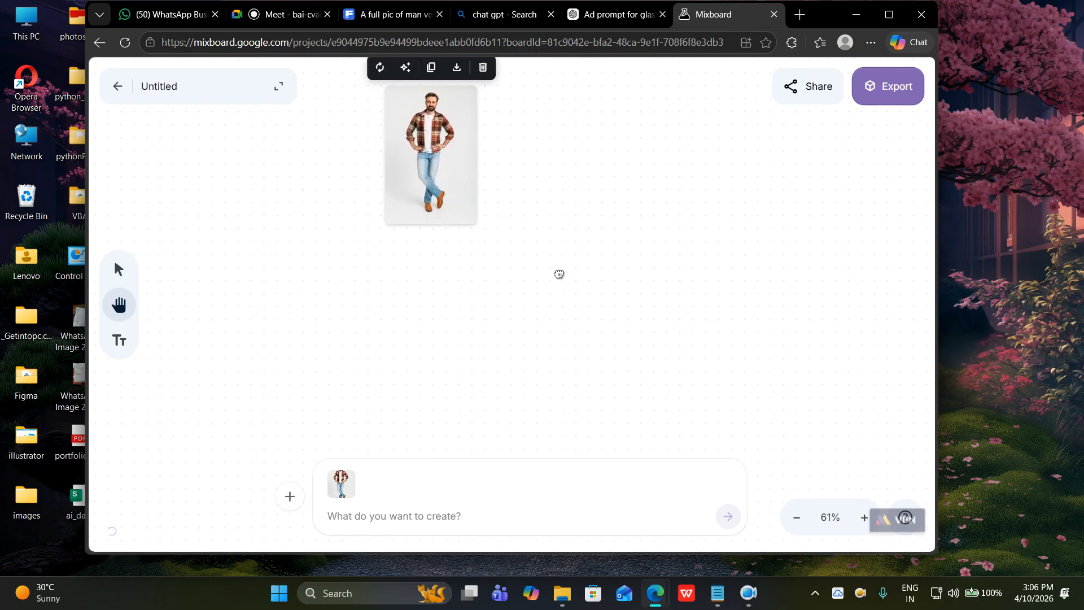
pyautogui.click(116, 271)
pyautogui.moveTo(451, 97); pyautogui.dragTo(448, 290)
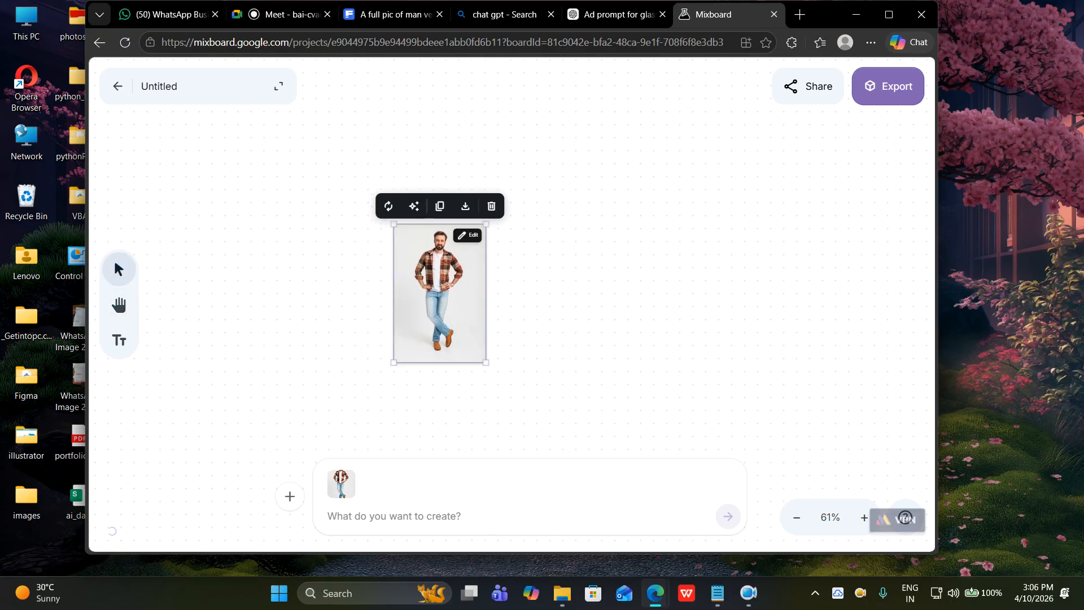
pyautogui.scroll(-3, 402, 457)
pyautogui.scroll(4, 418, 421)
pyautogui.scroll(-1, 445, 351)
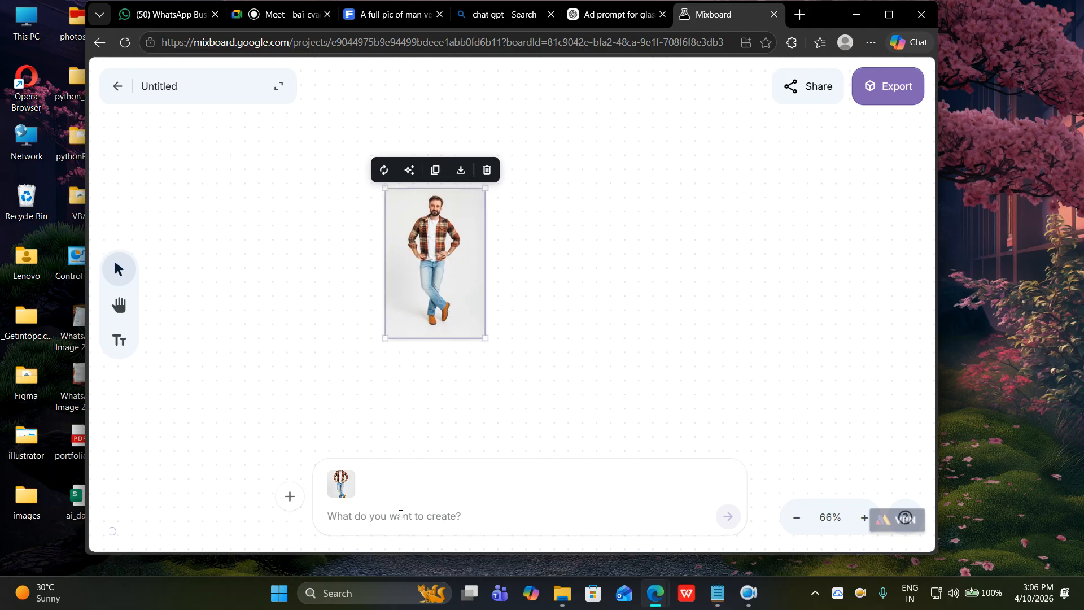
# Submit the prompt 'use same given image as reference, show this man playing a cricket', realistic, and place the generating card beside him.
pyautogui.write('sa')
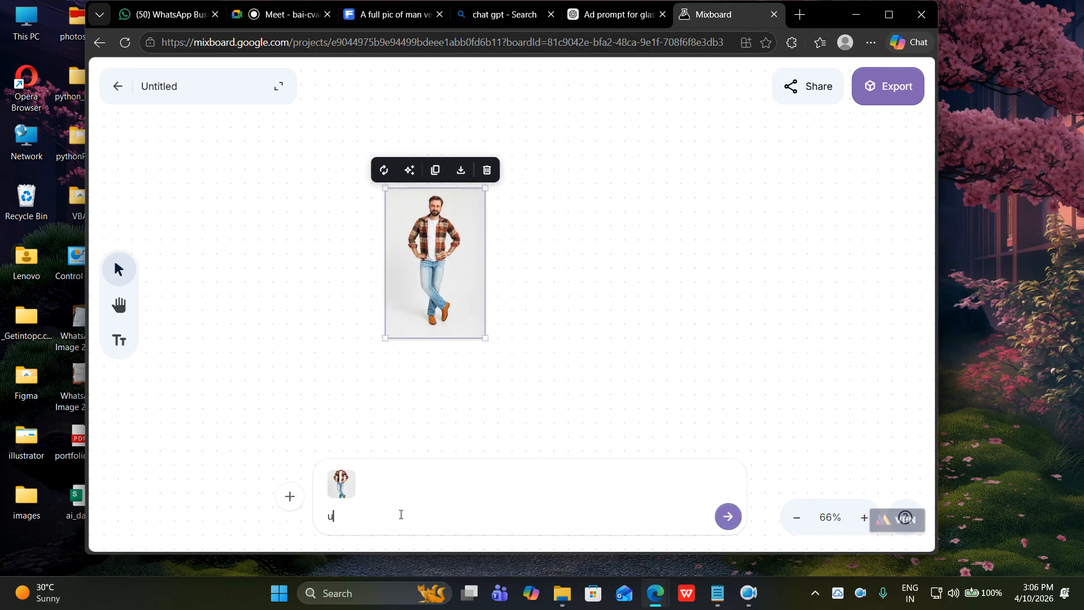
pyautogui.press('BackSpace')
pyautogui.press('BackSpace')
pyautogui.write('sa')
pyautogui.press('BackSpace')
pyautogui.write('us')
pyautogui.write('e sam')
pyautogui.press('BackSpace')
pyautogui.press('BackSpace')
pyautogui.press('BackSpace')
pyautogui.write('given image as reference, show this man play')
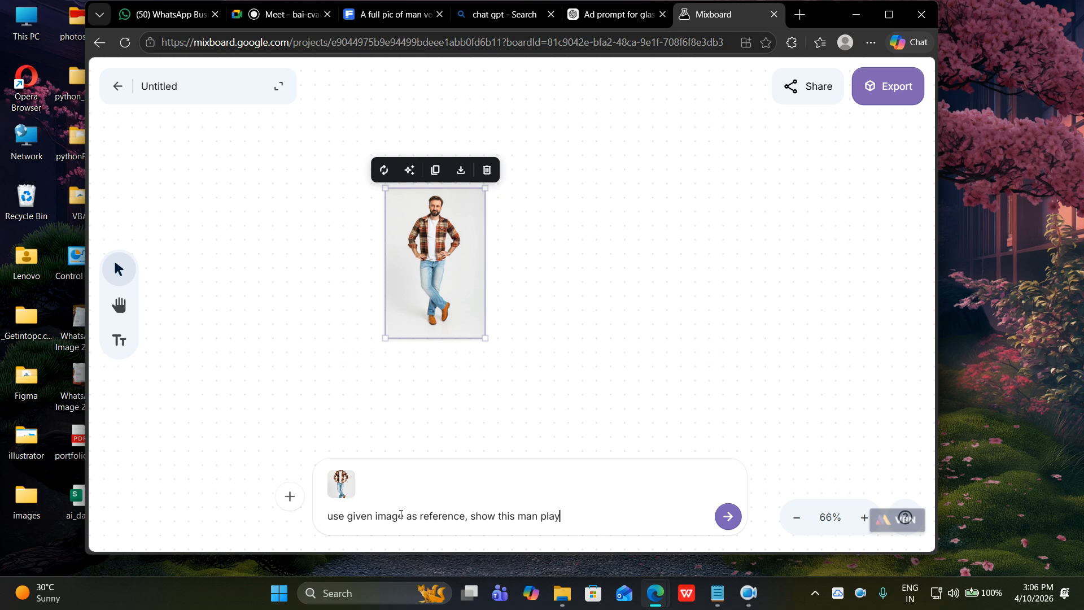
pyautogui.write('ing a cricket. image should be re')
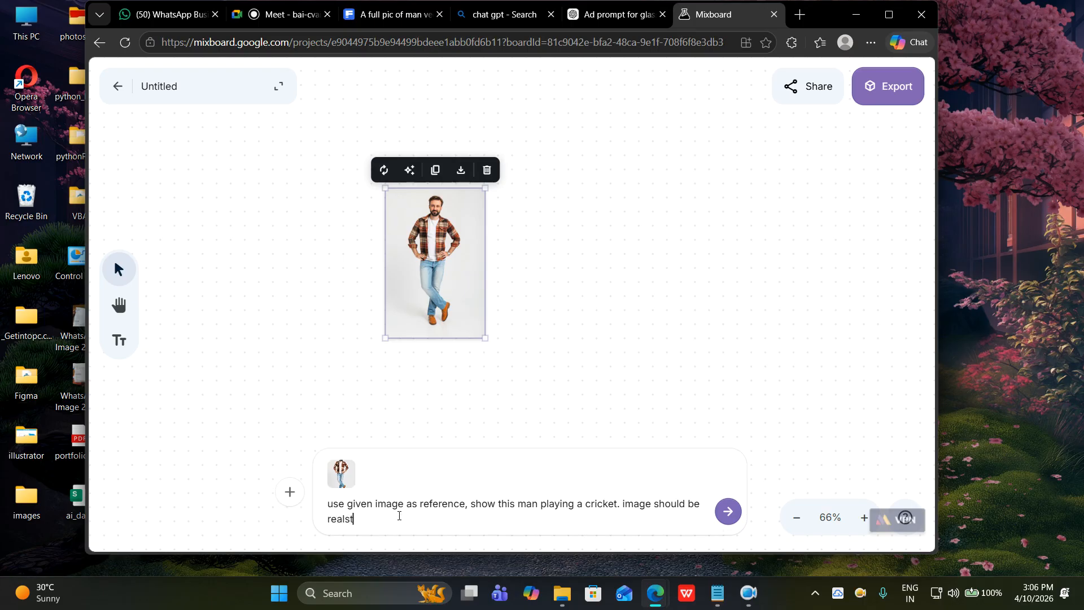
pyautogui.write('alstic and face will be same.')
pyautogui.press('Return')
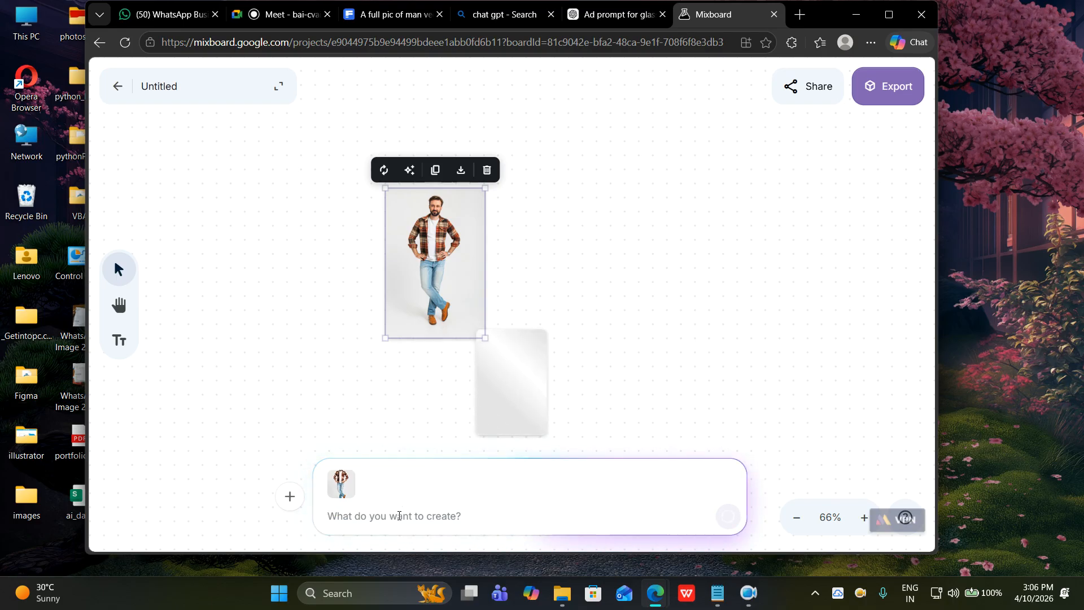
pyautogui.moveTo(538, 381); pyautogui.dragTo(566, 243)
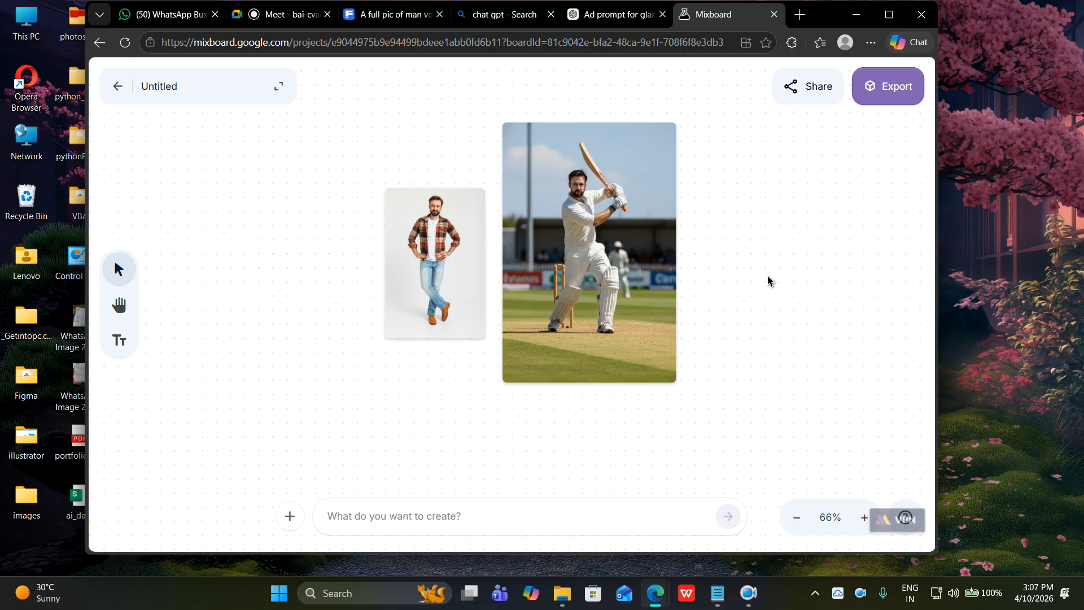
# Move the cricket-batting image next to the man photo and enlarge it with its corner handles.
pyautogui.moveTo(652, 287); pyautogui.dragTo(665, 305)
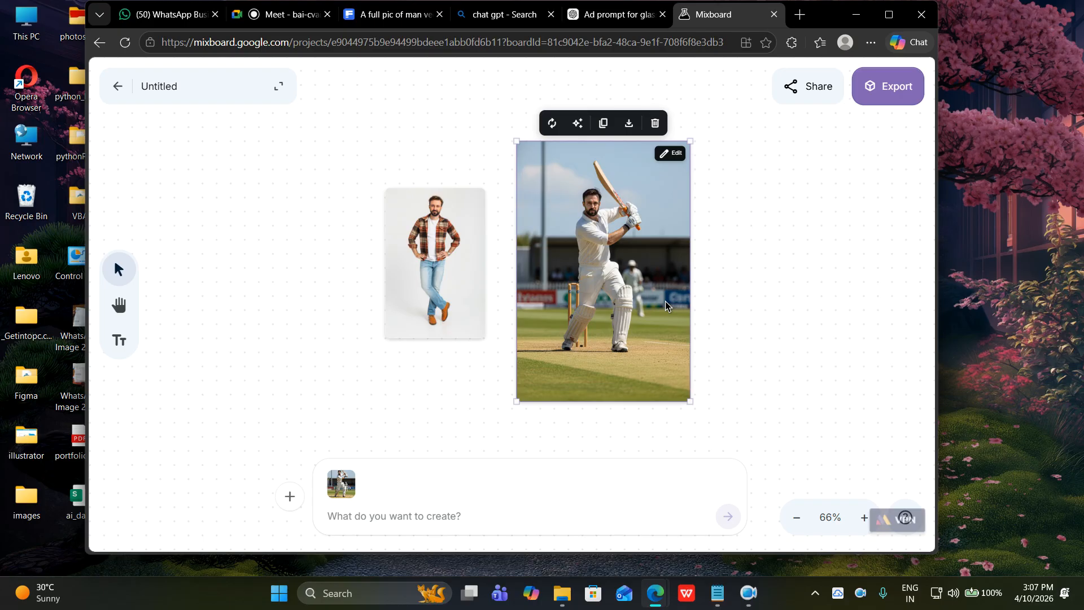
pyautogui.moveTo(665, 305)
pyautogui.mouseDown()
pyautogui.moveTo(709, 302)
pyautogui.moveTo(608, 292)
pyautogui.moveTo(652, 290)
pyautogui.mouseUp()
pyautogui.moveTo(675, 388); pyautogui.dragTo(798, 490)
pyautogui.moveTo(759, 390); pyautogui.dragTo(679, 464)
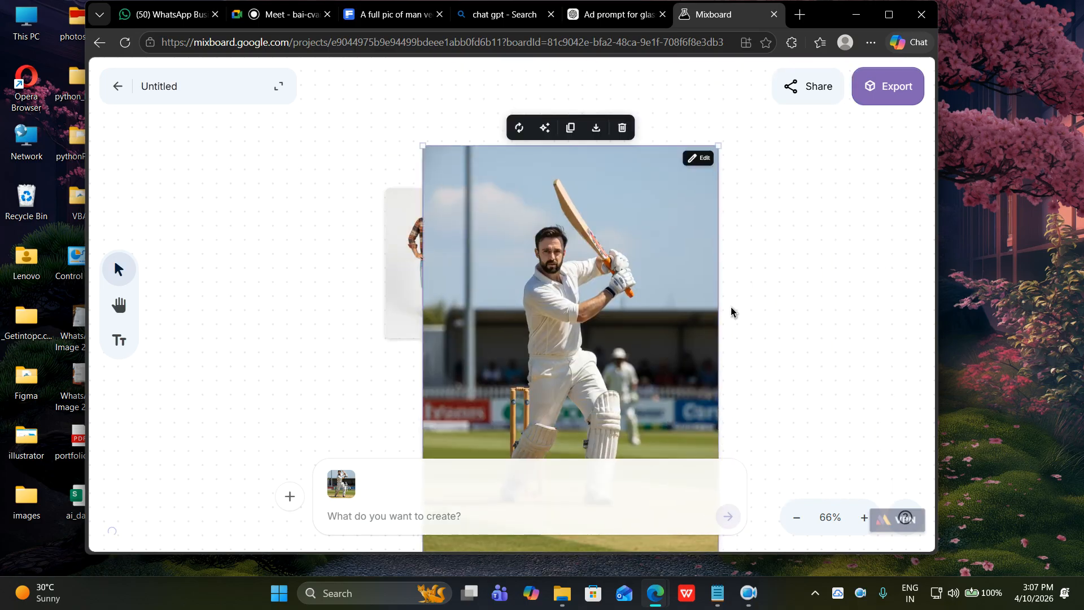
pyautogui.moveTo(719, 146); pyautogui.dragTo(835, 262)
# Pan along the board past the woman portraits and graduation photos to the sunglasses images.
pyautogui.scroll(5, 474, 291)
pyautogui.scroll(-3, 482, 293)
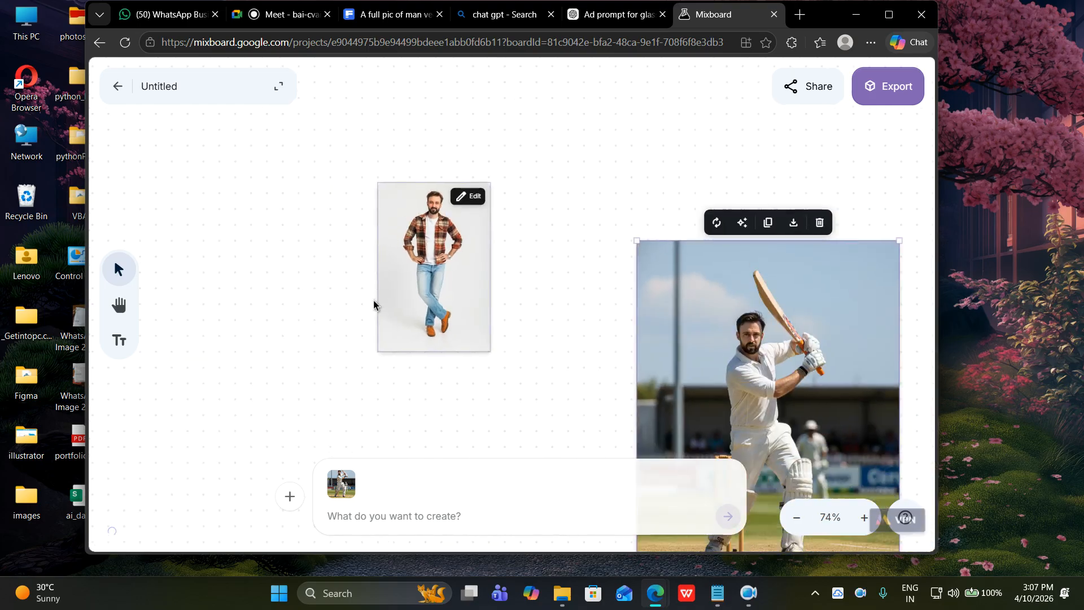
pyautogui.click(118, 305)
pyautogui.moveTo(365, 264); pyautogui.dragTo(336, 393)
pyautogui.moveTo(429, 226); pyautogui.dragTo(396, 410)
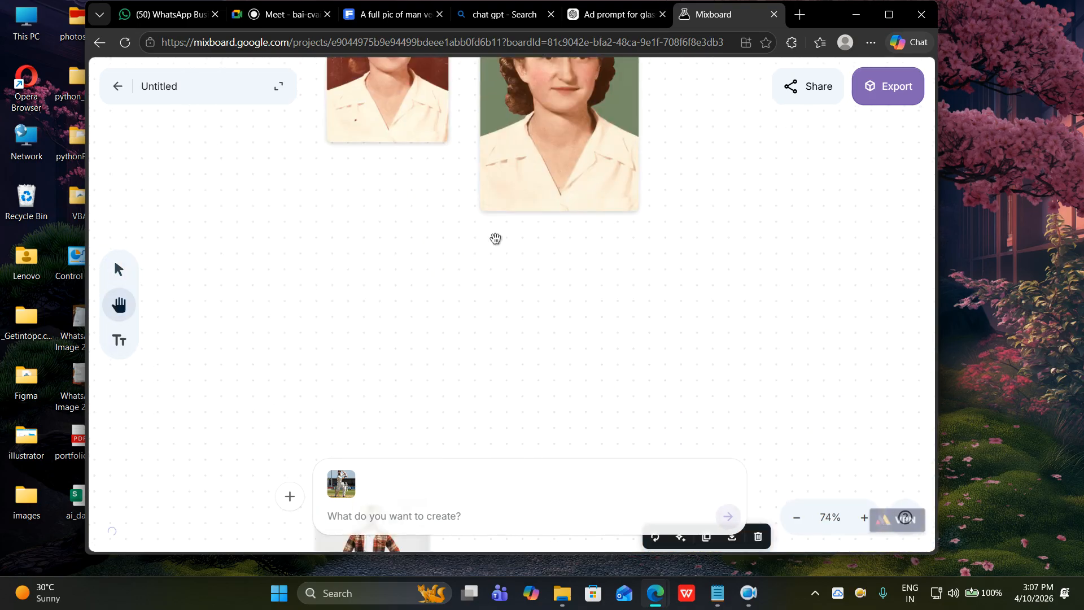
pyautogui.moveTo(491, 248); pyautogui.dragTo(477, 357)
pyautogui.moveTo(539, 243); pyautogui.dragTo(533, 366)
pyautogui.moveTo(717, 192); pyautogui.dragTo(726, 340)
pyautogui.moveTo(733, 229); pyautogui.dragTo(725, 347)
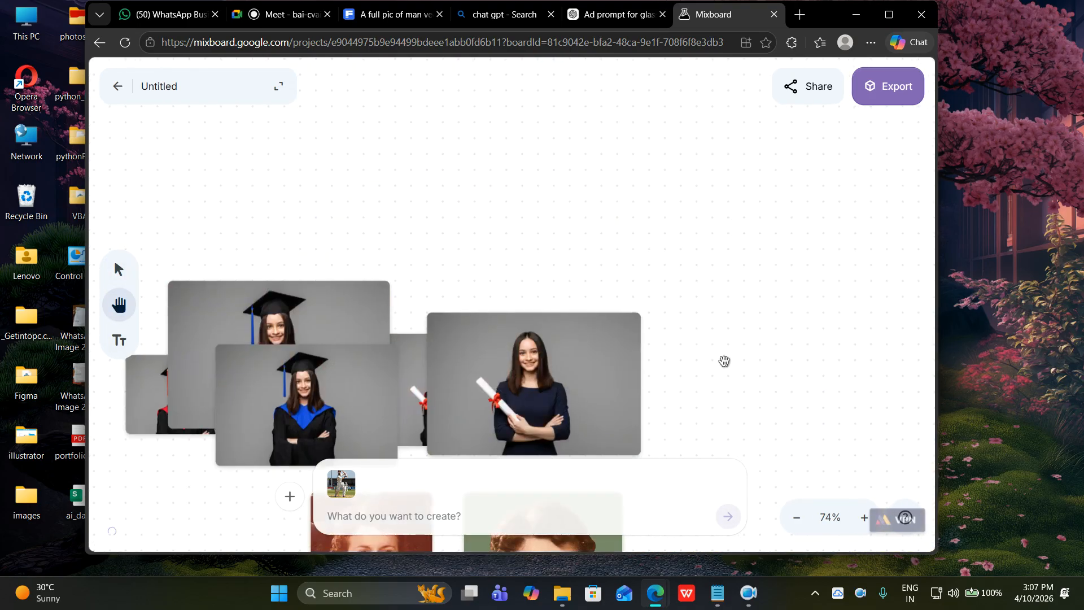
pyautogui.moveTo(657, 220); pyautogui.dragTo(741, 296)
pyautogui.moveTo(656, 266); pyautogui.dragTo(666, 334)
pyautogui.moveTo(661, 215); pyautogui.dragTo(666, 333)
pyautogui.moveTo(605, 192); pyautogui.dragTo(562, 320)
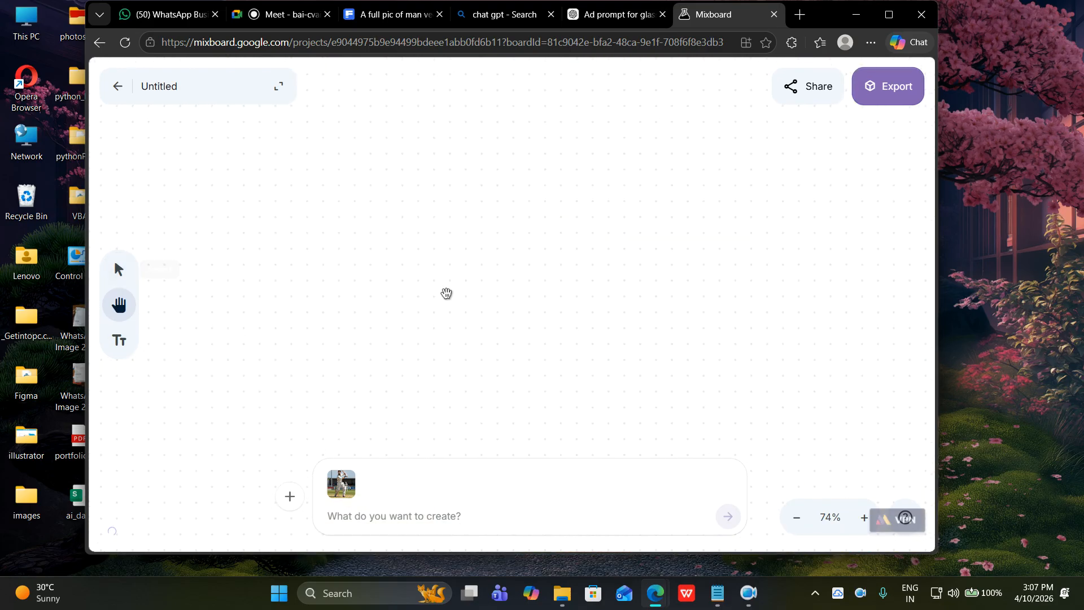
pyautogui.moveTo(486, 192); pyautogui.dragTo(524, 305)
pyautogui.moveTo(515, 375); pyautogui.dragTo(534, 223)
pyautogui.moveTo(534, 291); pyautogui.dragTo(510, 402)
# Attach the black sunglasses image to the prompt as a reference.
pyautogui.scroll(-3, 532, 319)
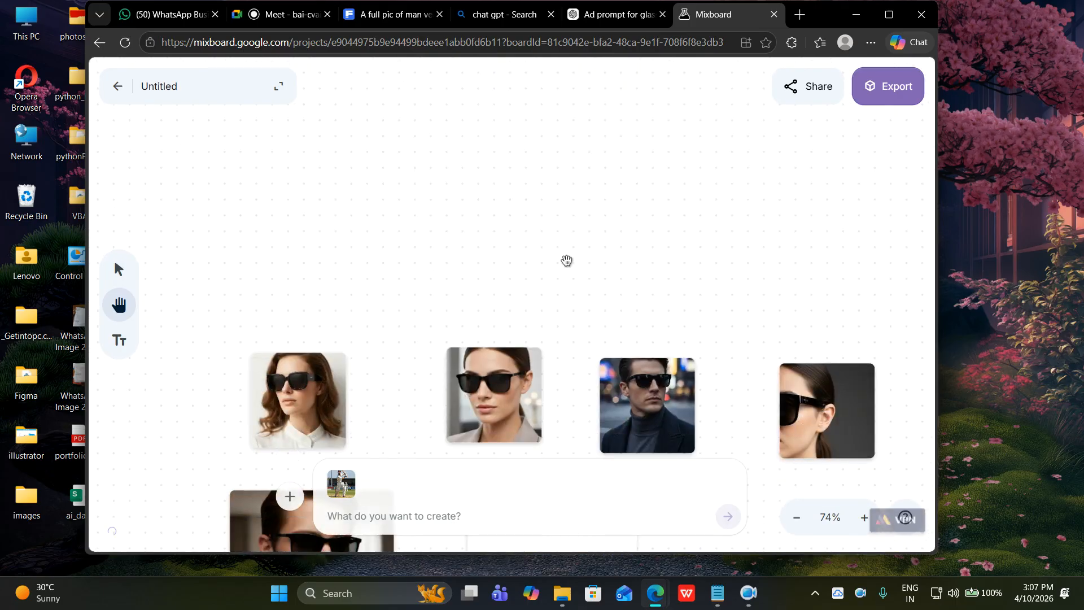
pyautogui.scroll(-3, 567, 214)
pyautogui.scroll(-2, 577, 265)
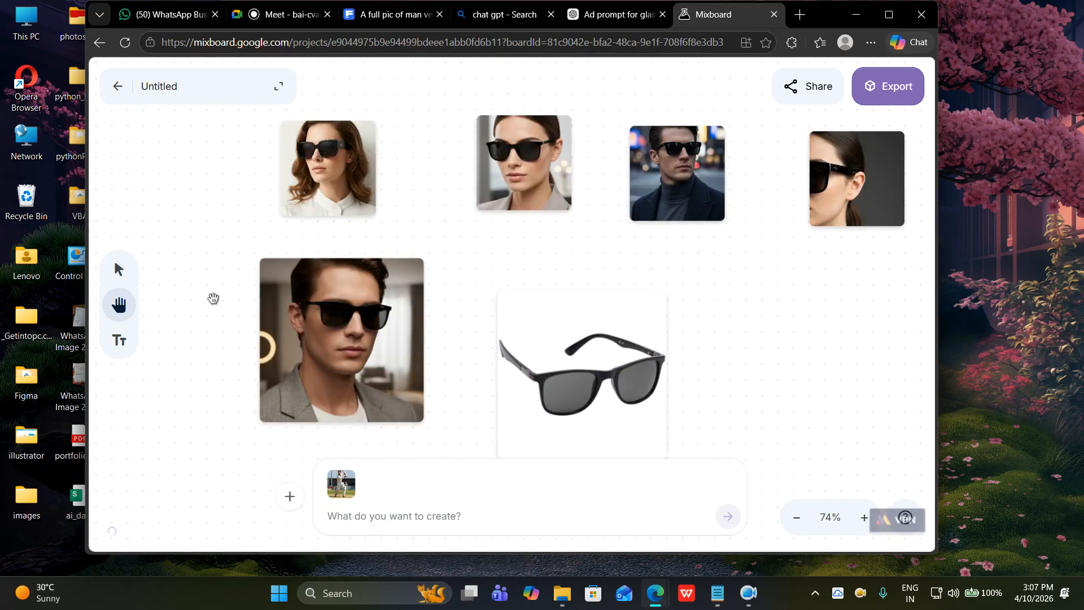
pyautogui.click(118, 269)
pyautogui.click(592, 372)
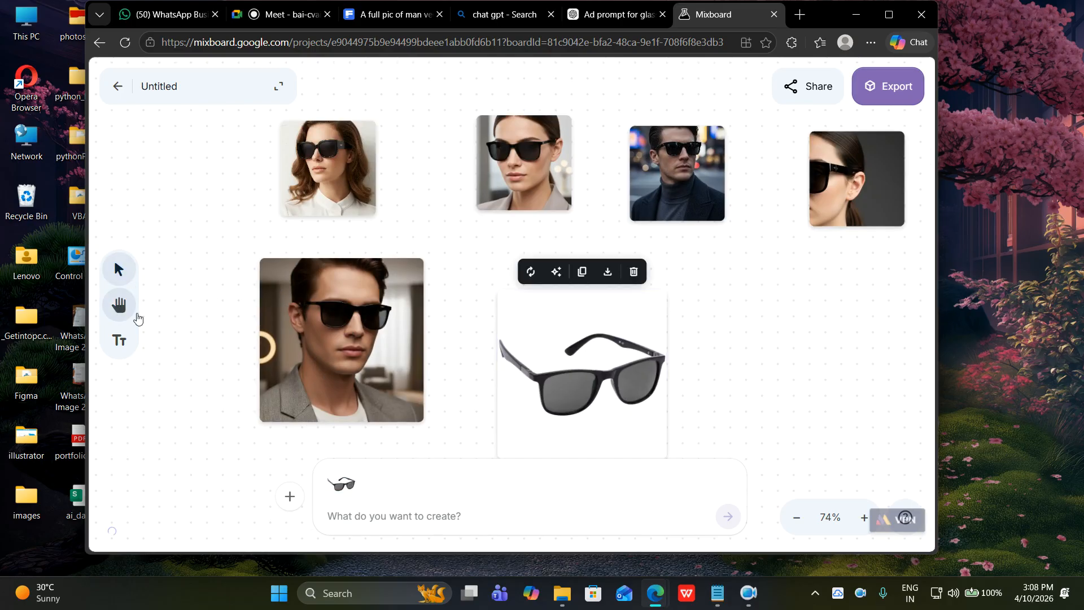
# Pan the board until the plaid-shirt man's photo is in view.
pyautogui.click(118, 305)
pyautogui.moveTo(443, 390); pyautogui.dragTo(483, 252)
pyautogui.moveTo(476, 361); pyautogui.dragTo(486, 195)
pyautogui.moveTo(486, 344); pyautogui.dragTo(491, 171)
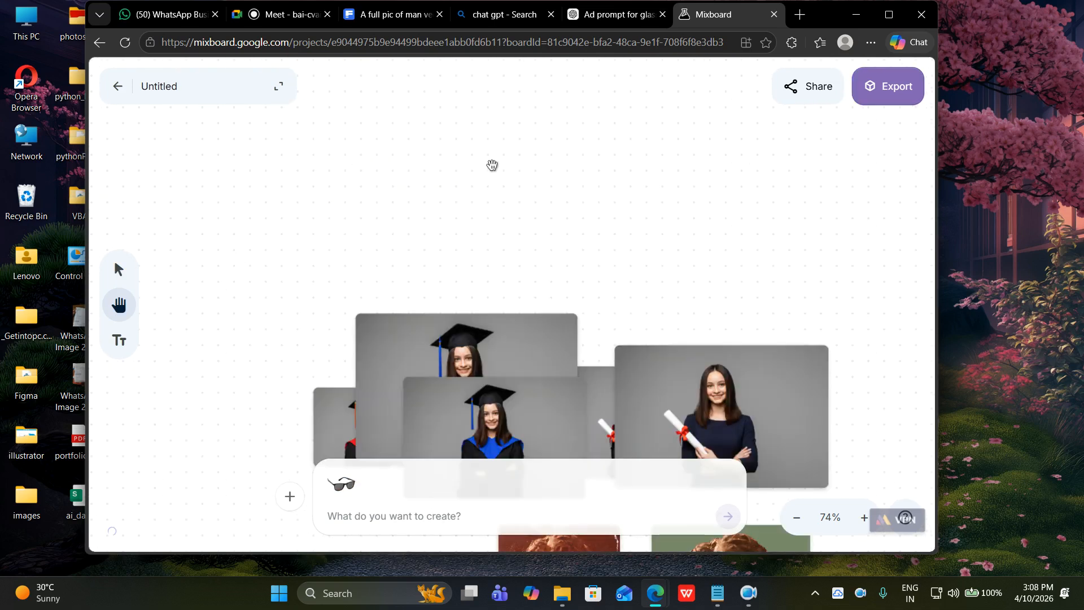
pyautogui.moveTo(465, 371); pyautogui.dragTo(494, 208)
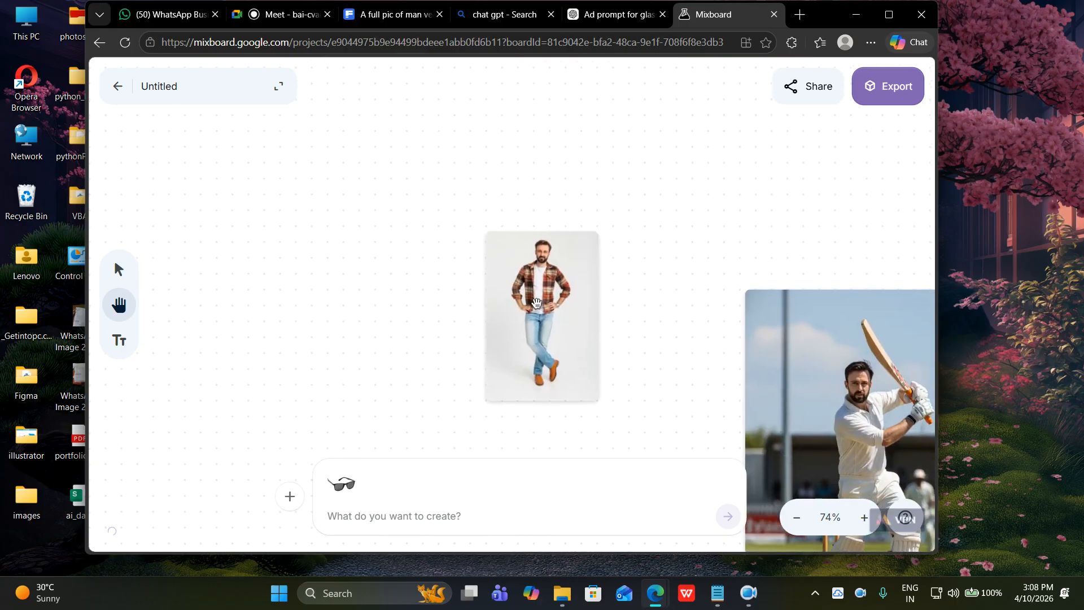
pyautogui.click(119, 270)
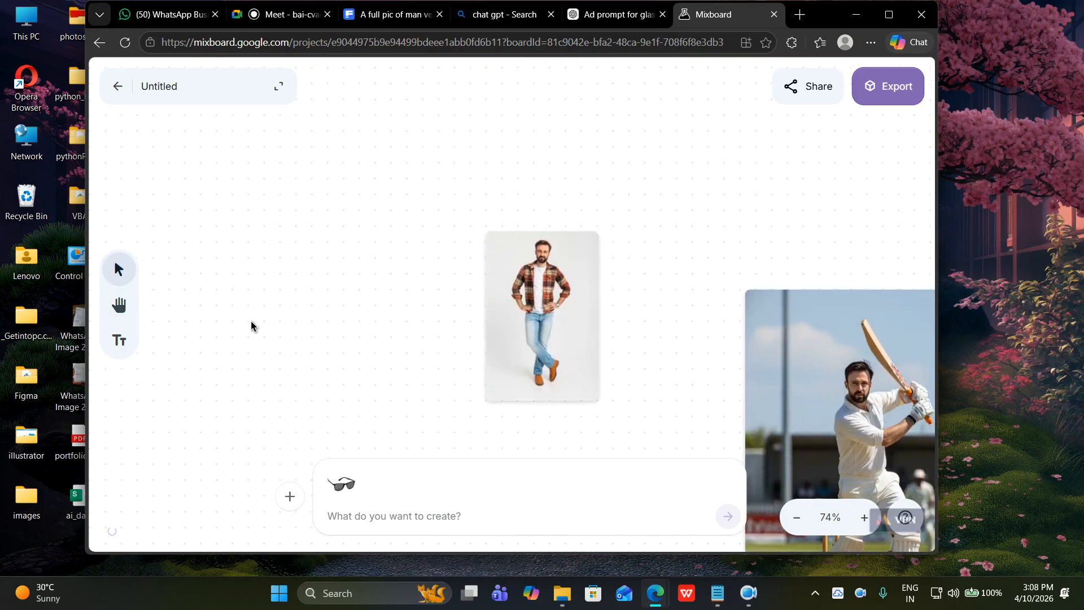
# Add the plaid-shirt man's photo as second reference and submit a Hindi prompt for a realistic sunglasses ad.
pyautogui.keyDown('shift'); pyautogui.click(550, 309); pyautogui.keyUp('shift')
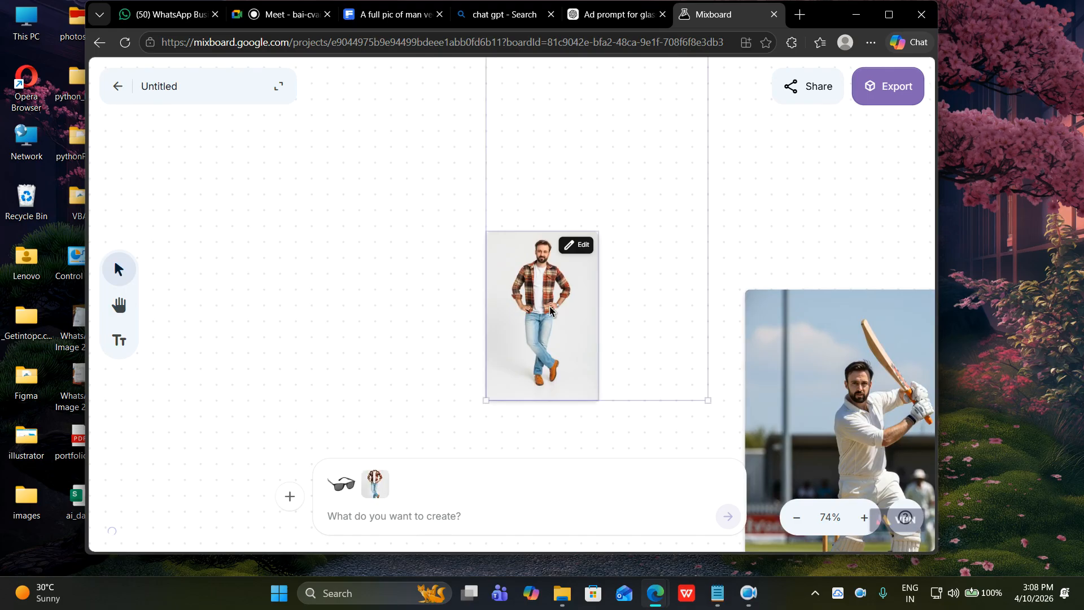
pyautogui.click(446, 513)
pyautogui.write('m')
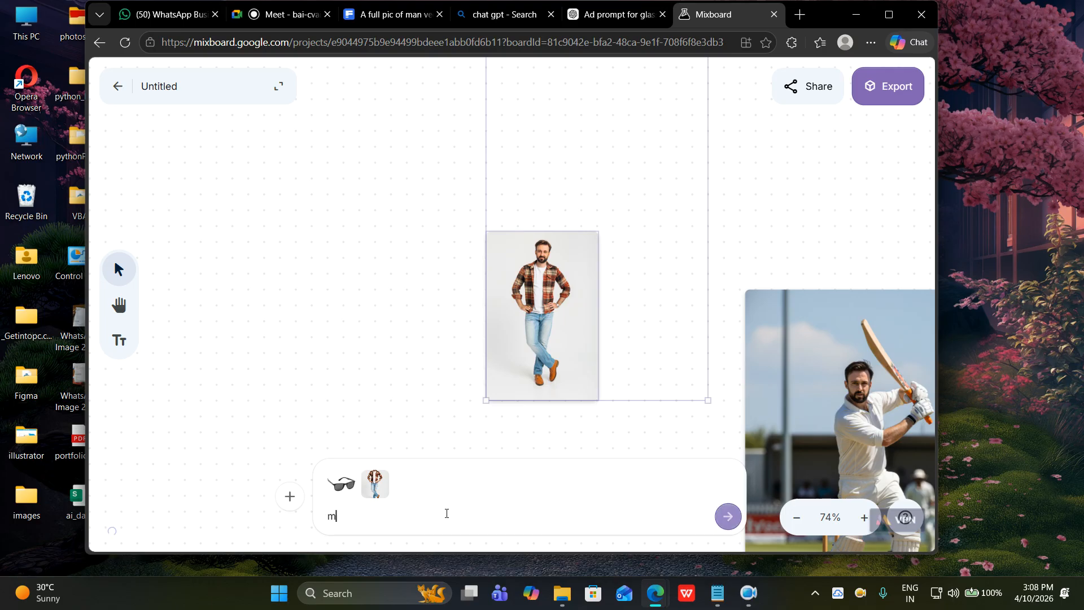
pyautogui.write('ujhe ye glasses is')
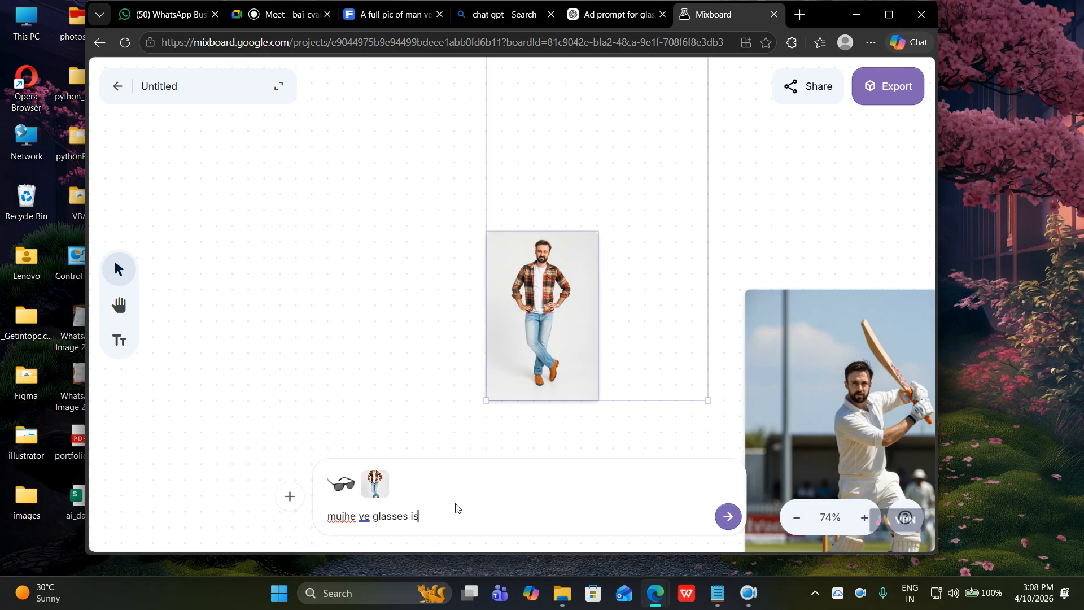
pyautogui.write(' dodel ke sath as an add bn')
pyautogui.press('BackSpace')
pyautogui.write('bnaker do.')
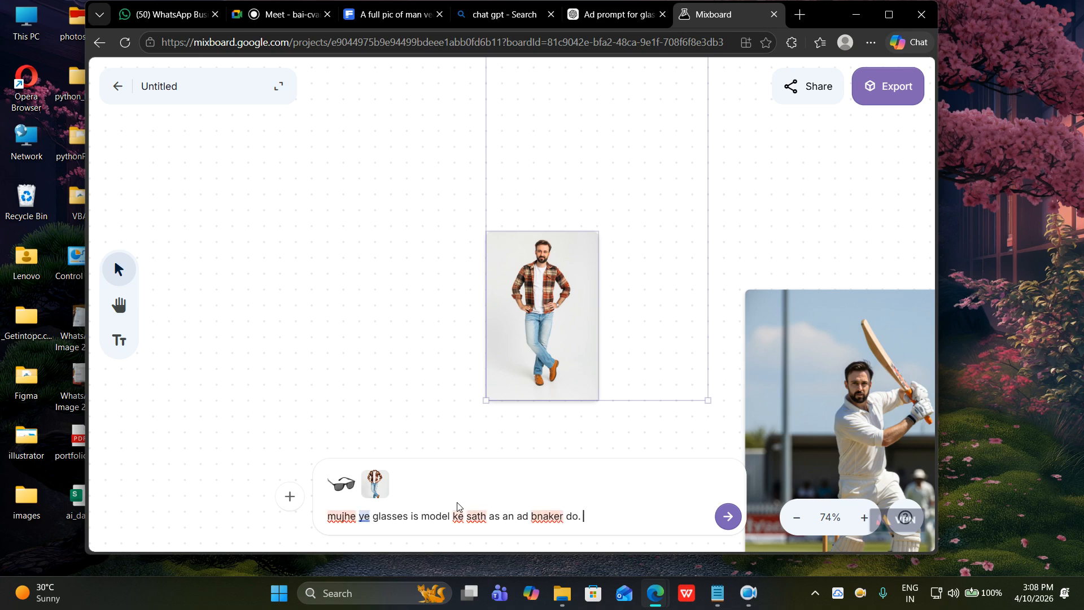
pyautogui.write(' jisme ye model ye cha')
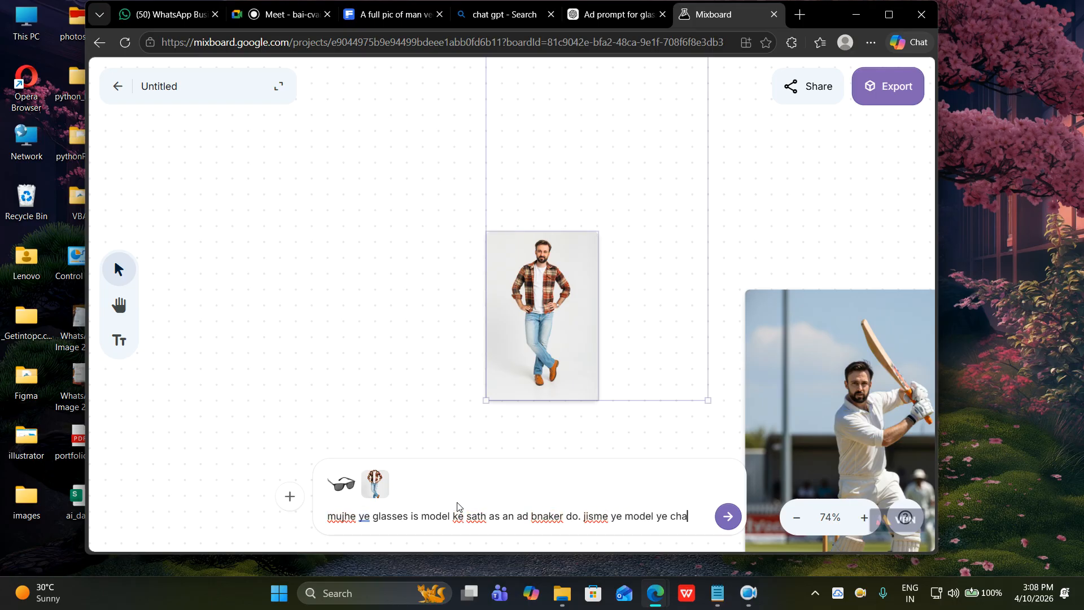
pyautogui.write('shma pahanker photo c')
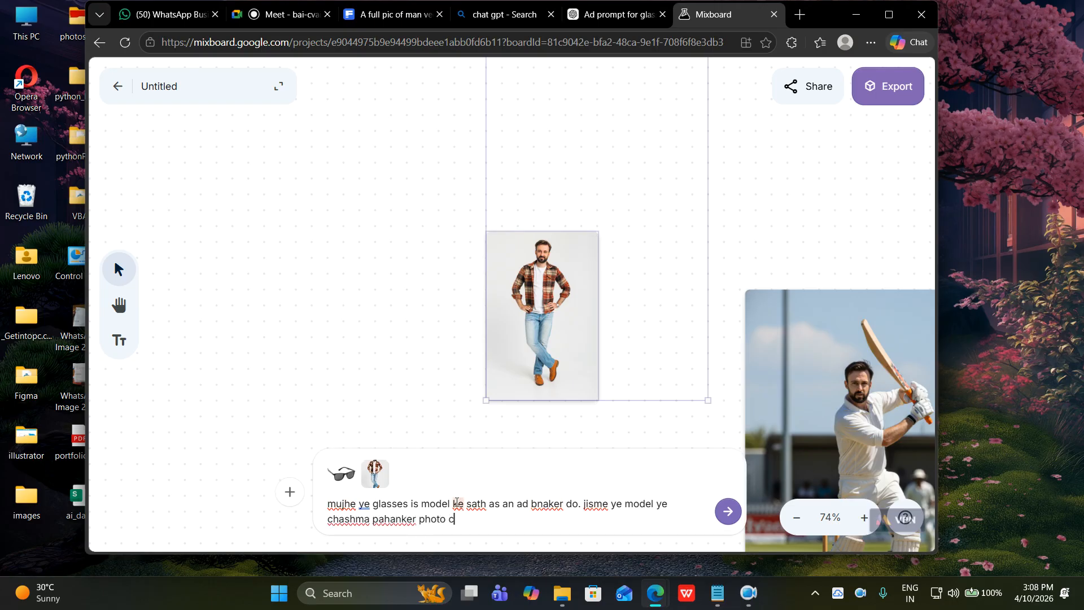
pyautogui.write('rwata dikhe. apko ye same images jo mene a')
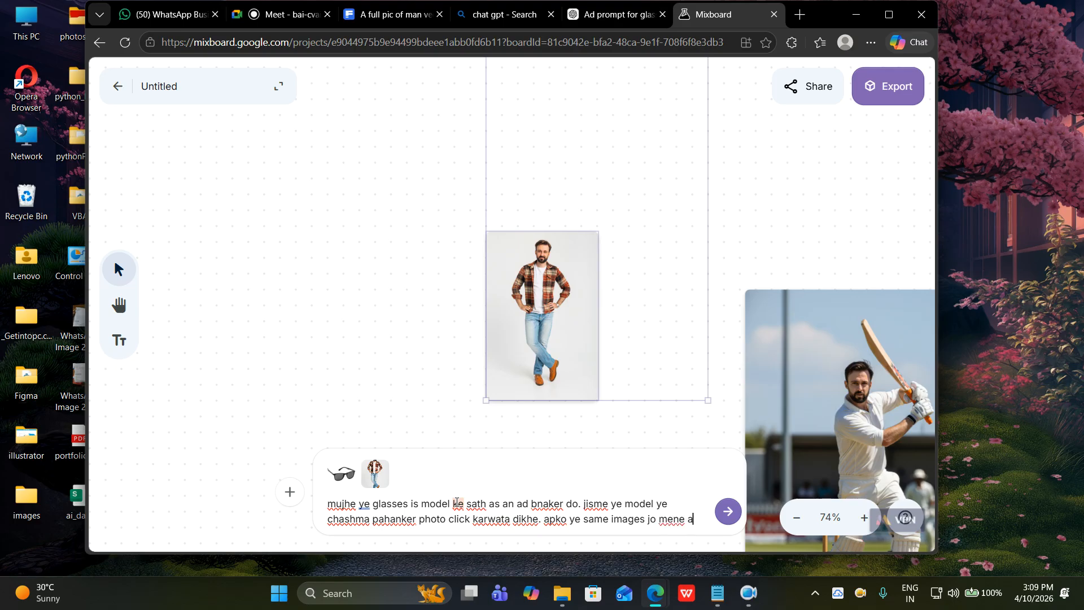
pyautogui.write('pko di hai. unhi')
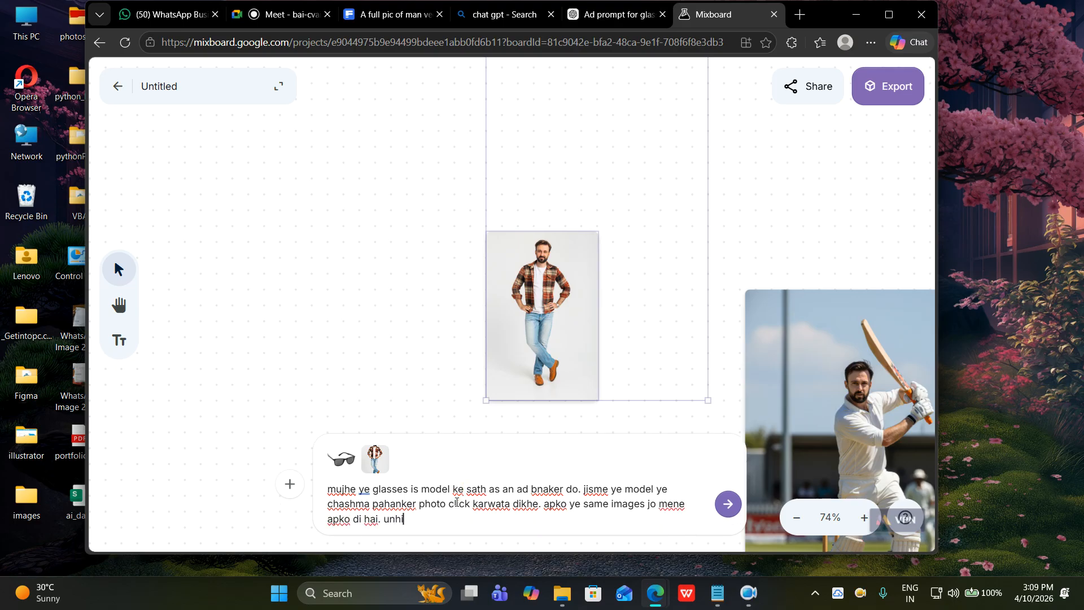
pyautogui.write(' ka use karna hai. photo')
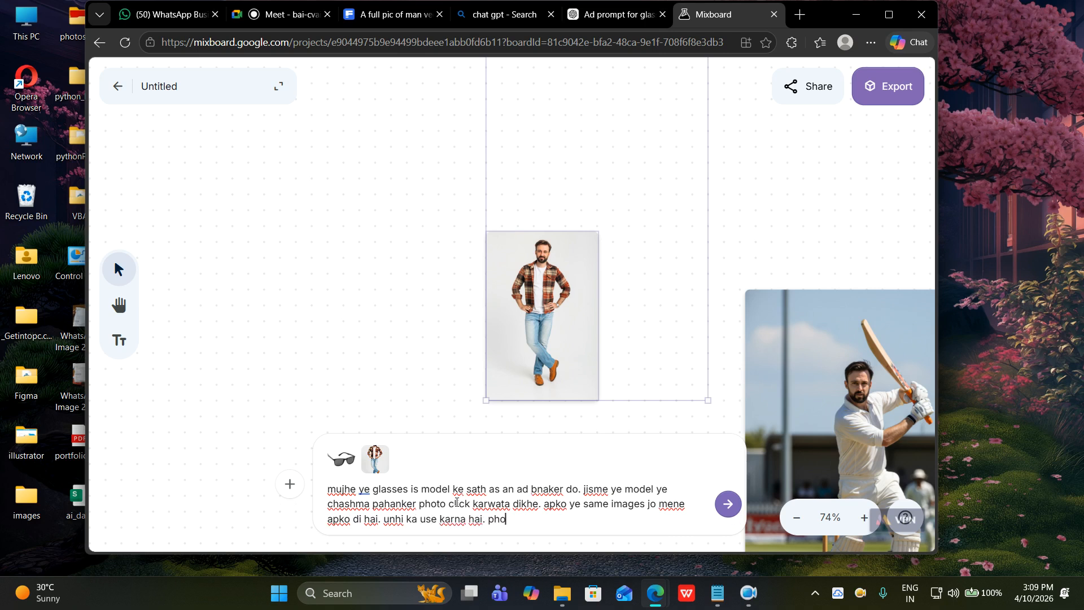
pyautogui.press('BackSpace')
pyautogui.press('BackSpace')
pyautogui.press('BackSpace')
pyautogui.press('BackSpace')
pyautogui.press('BackSpace')
pyautogui.write('images should be realstic.')
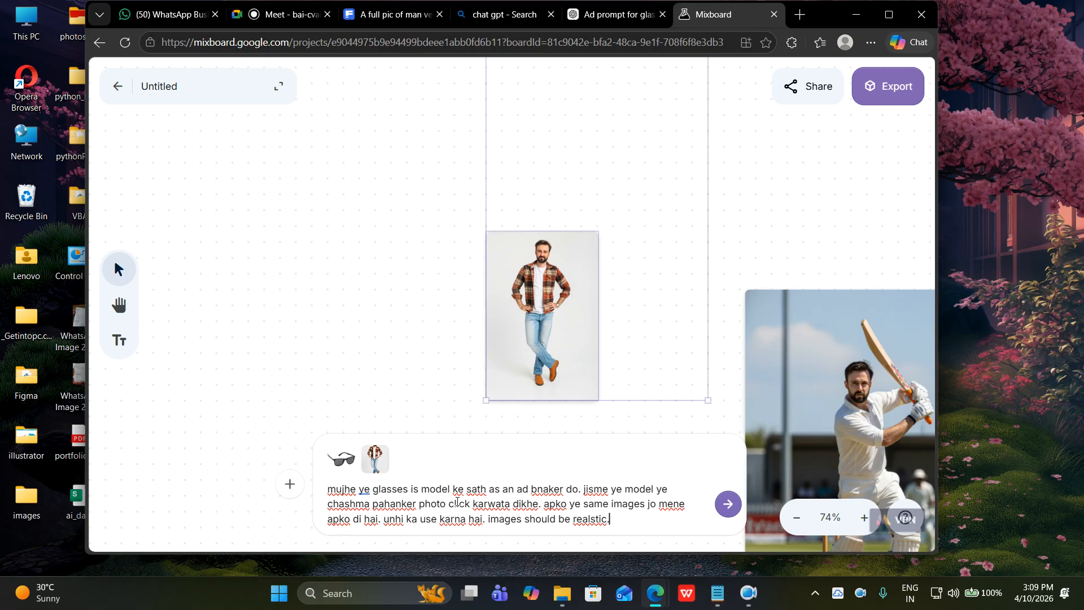
pyautogui.press('Return')
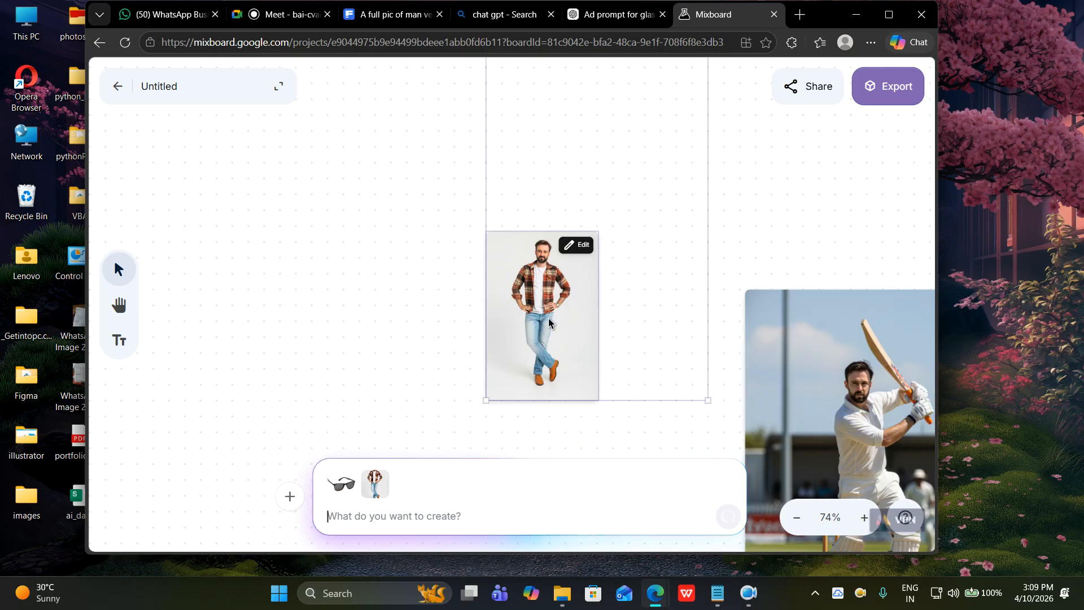
# Pull the sunglasses ad image into open space and set it beside the original plaid-shirt photo.
pyautogui.scroll(-4, 542, 338)
pyautogui.scroll(5, 515, 358)
pyautogui.scroll(-2, 493, 361)
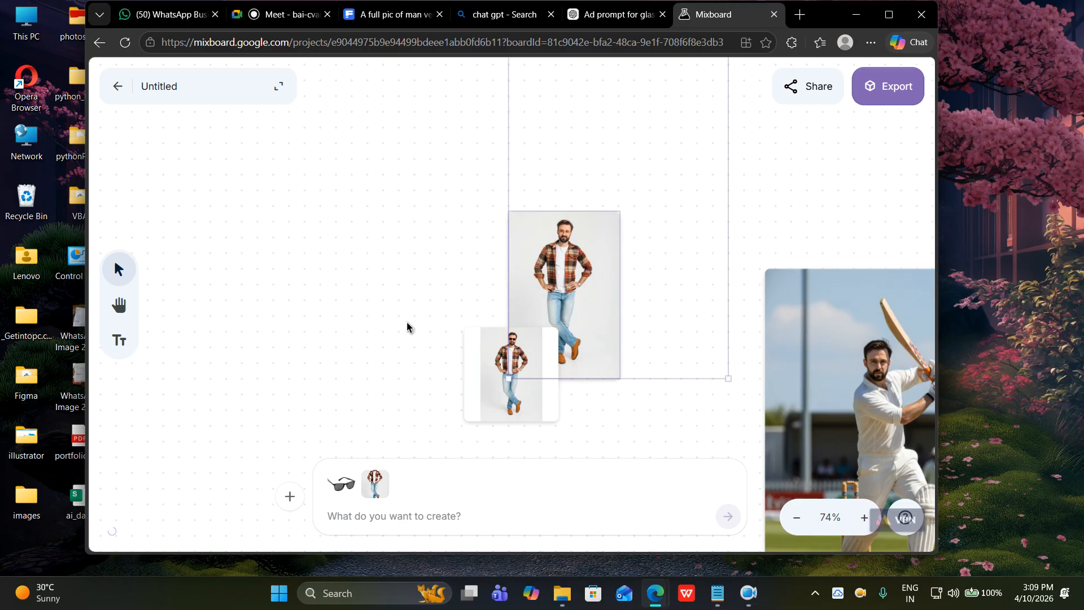
pyautogui.moveTo(518, 405)
pyautogui.mouseDown()
pyautogui.moveTo(421, 381)
pyautogui.moveTo(374, 321)
pyautogui.moveTo(561, 450)
pyautogui.moveTo(472, 378)
pyautogui.moveTo(513, 412)
pyautogui.mouseUp()
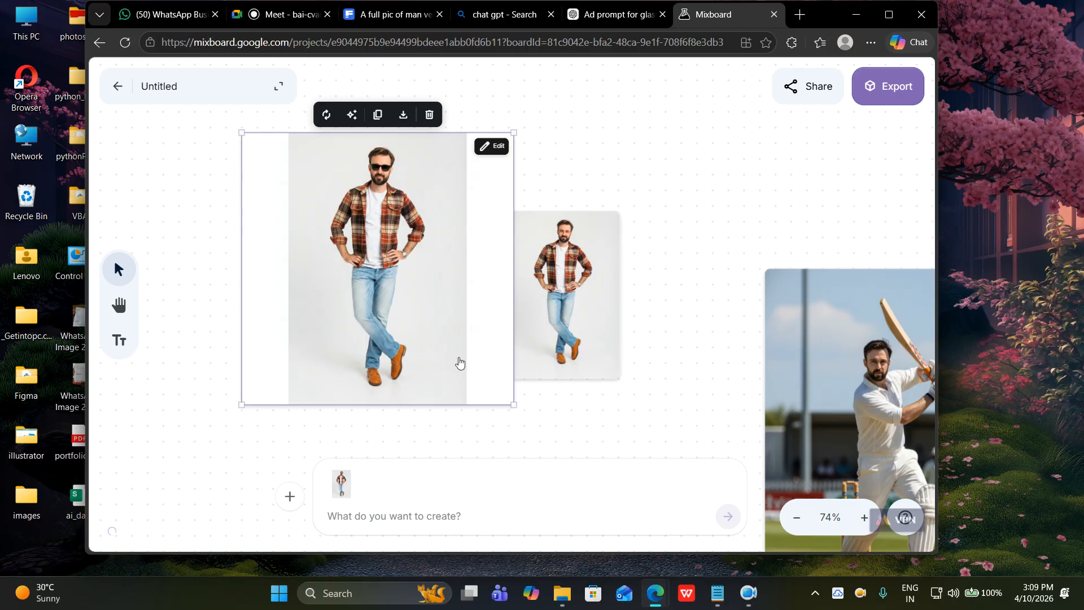
pyautogui.moveTo(542, 346); pyautogui.dragTo(615, 332)
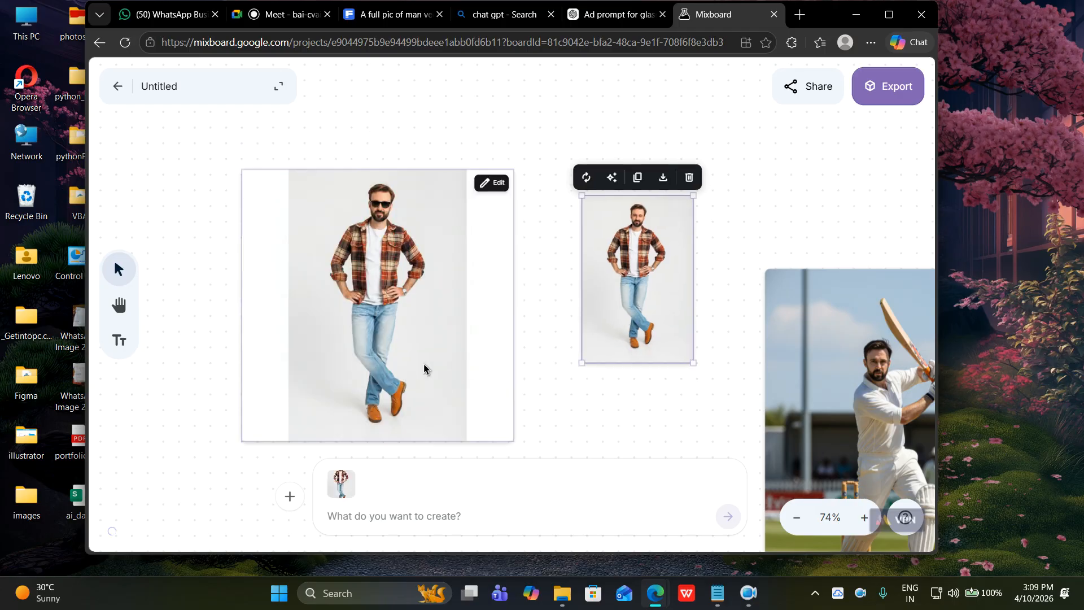
pyautogui.moveTo(415, 366); pyautogui.dragTo(421, 351)
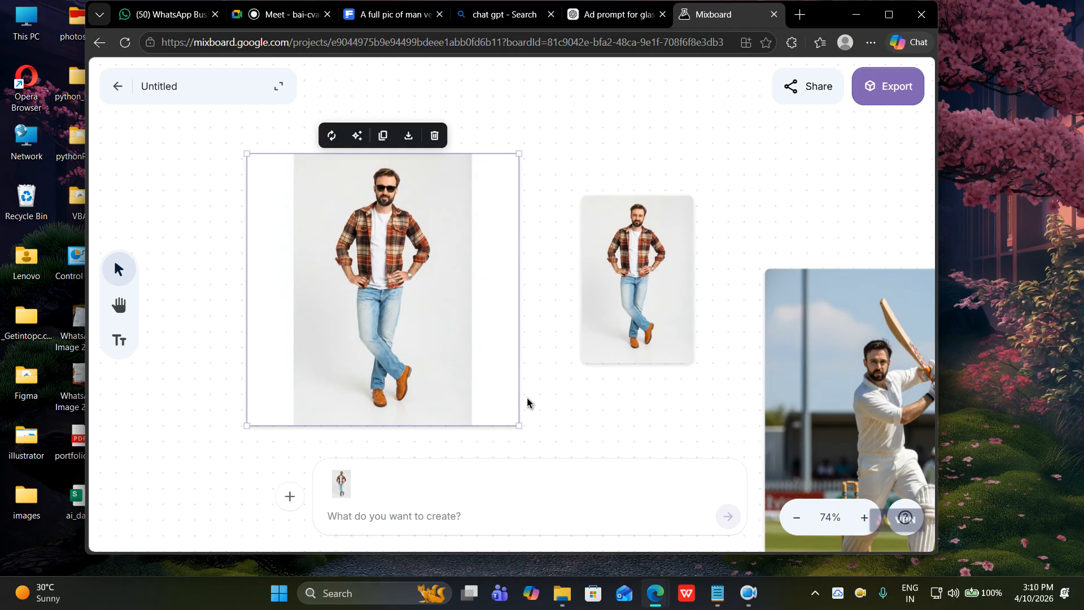
pyautogui.moveTo(450, 339); pyautogui.dragTo(503, 325)
pyautogui.scroll(3, 623, 384)
pyautogui.scroll(-3, 624, 384)
pyautogui.scroll(-5, 624, 384)
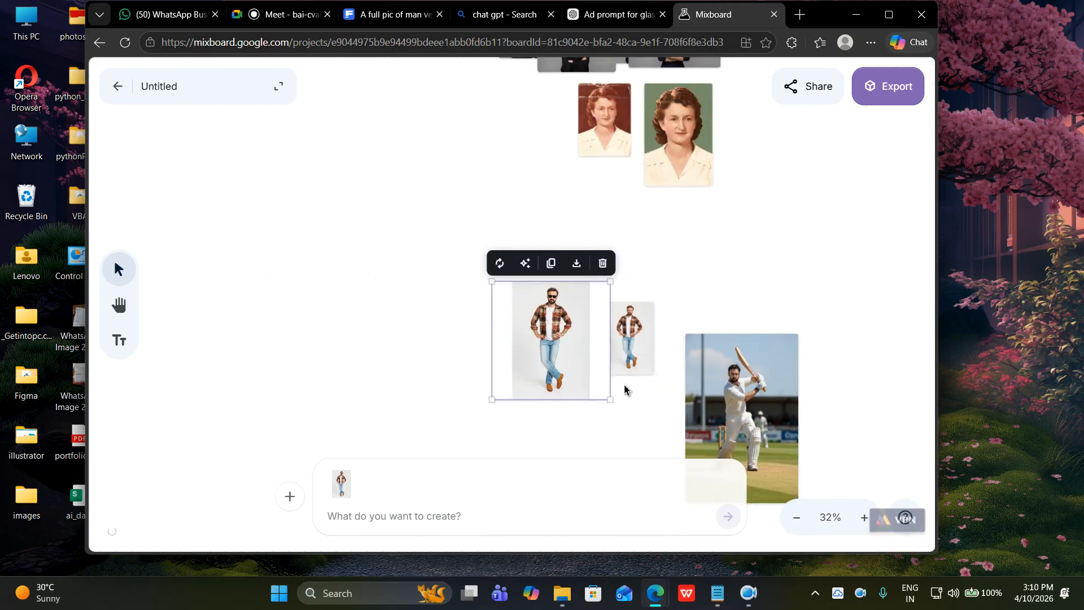